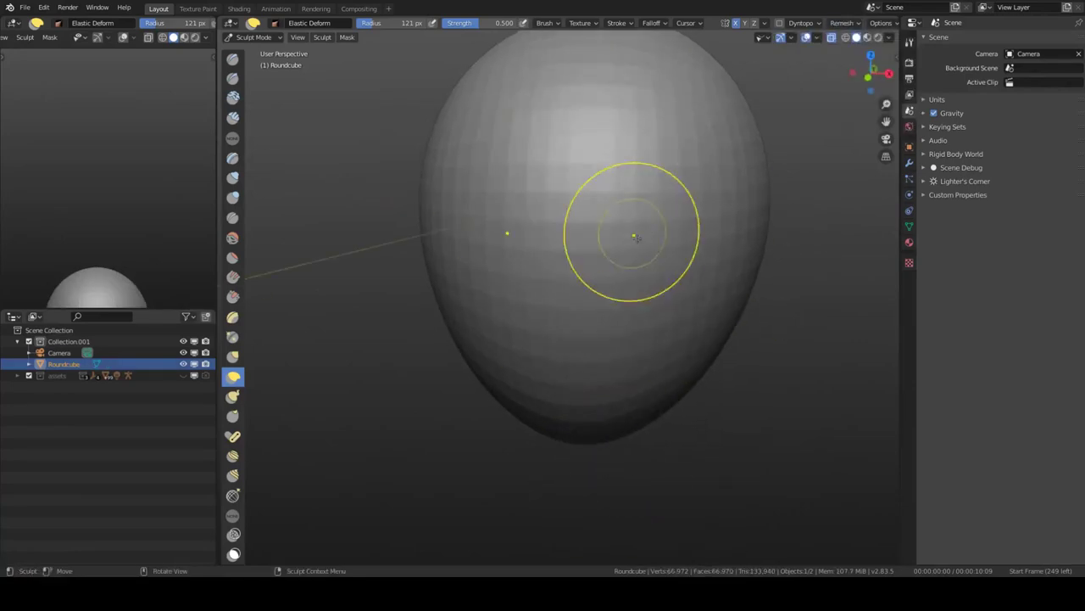
- Push out the brow and nose with a resized Elastic Deform brush
{"action": "mouse_move", "coordinate": [640, 226]}
{"action": "middle_mouse_down"}
{"action": "mouse_move", "coordinate": [519, 282]}
{"action": "mouse_move", "coordinate": [509, 315]}
{"action": "middle_mouse_up"}
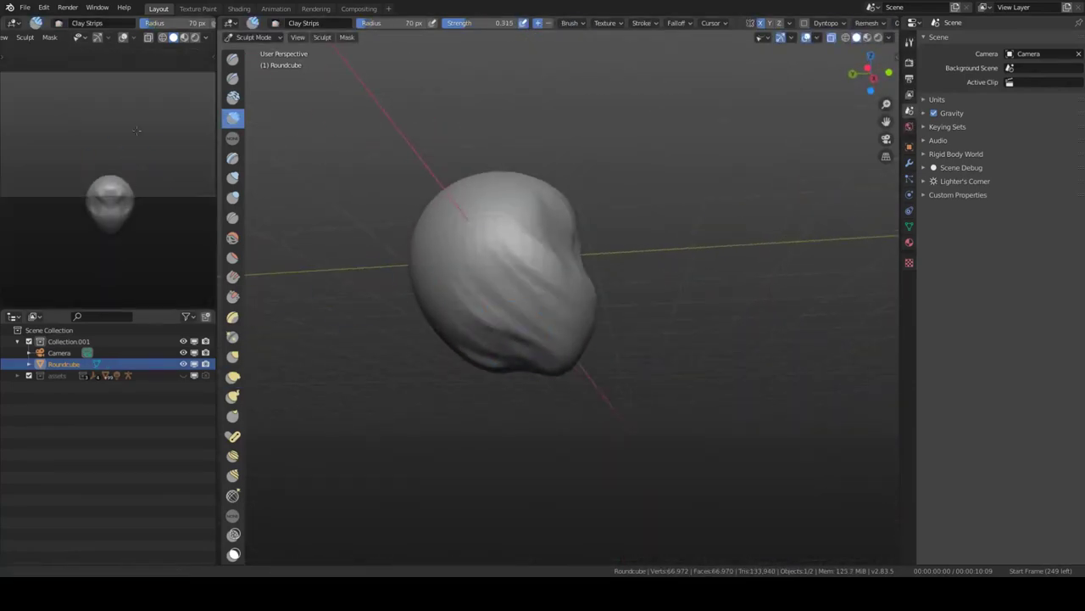
{"action": "scroll", "coordinate": [508, 314], "scroll_direction": "up", "scroll_amount": 2}
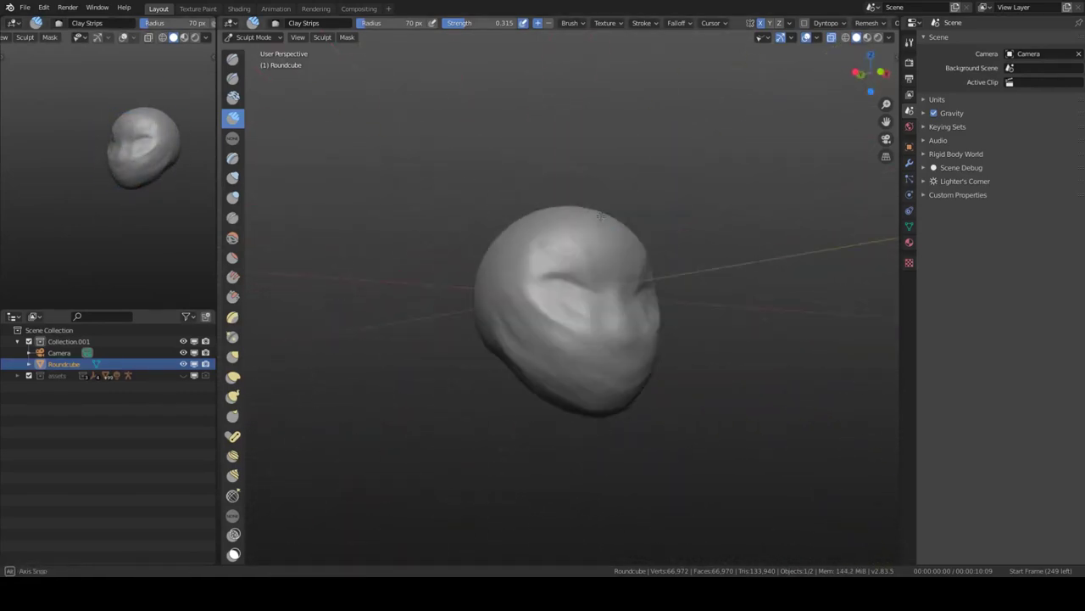
{"action": "middle_click_drag", "start_coordinate": [545, 308], "coordinate": [650, 337]}
{"action": "mouse_move", "coordinate": [649, 289]}
{"action": "middle_mouse_down"}
{"action": "mouse_move", "coordinate": [619, 366]}
{"action": "mouse_move", "coordinate": [562, 272]}
{"action": "mouse_move", "coordinate": [618, 388]}
{"action": "mouse_move", "coordinate": [513, 412]}
{"action": "mouse_move", "coordinate": [608, 305]}
{"action": "middle_mouse_up"}
{"action": "key", "text": "e"}
{"action": "key", "text": "f"}
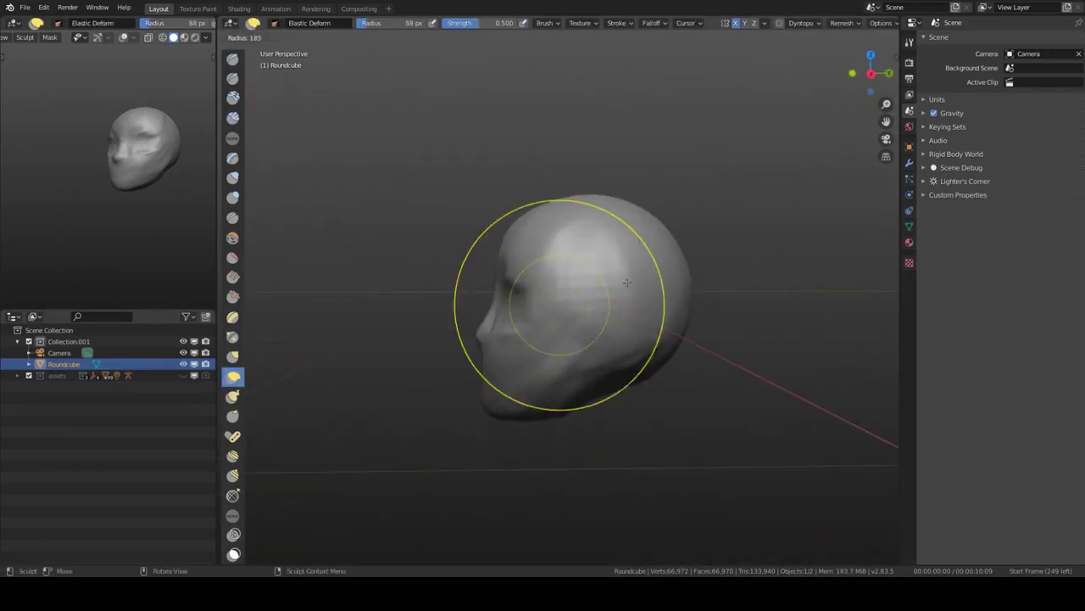
- Build up the lips and face with Clay Strips, then return to Object Mode in front view
{"action": "mouse_move", "coordinate": [683, 354]}
{"action": "middle_mouse_down"}
{"action": "mouse_move", "coordinate": [642, 302]}
{"action": "mouse_move", "coordinate": [599, 277]}
{"action": "middle_mouse_up"}
{"action": "key", "text": "c"}
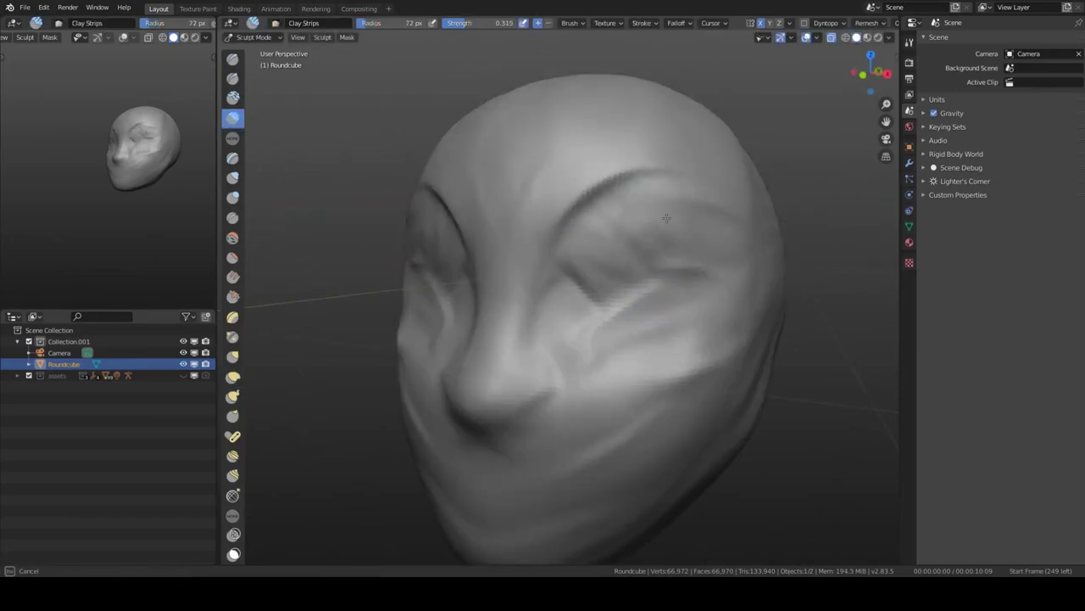
{"action": "mouse_move", "coordinate": [666, 218]}
{"action": "middle_mouse_down"}
{"action": "mouse_move", "coordinate": [582, 327]}
{"action": "mouse_move", "coordinate": [536, 330]}
{"action": "mouse_move", "coordinate": [543, 339]}
{"action": "mouse_move", "coordinate": [484, 363]}
{"action": "mouse_move", "coordinate": [605, 388]}
{"action": "mouse_move", "coordinate": [597, 442]}
{"action": "mouse_move", "coordinate": [703, 359]}
{"action": "mouse_move", "coordinate": [679, 294]}
{"action": "middle_mouse_up"}
{"action": "scroll", "coordinate": [597, 443], "scroll_direction": "down", "scroll_amount": 2}
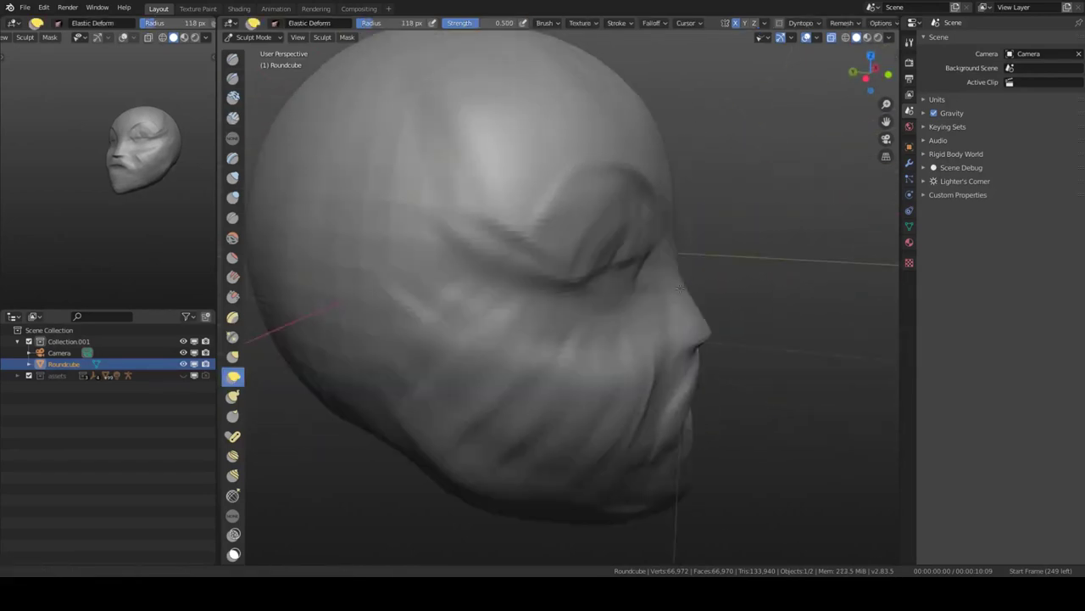
{"action": "scroll", "coordinate": [679, 294], "scroll_direction": "up", "scroll_amount": 3}
{"action": "scroll", "coordinate": [679, 294], "scroll_direction": "up", "scroll_amount": 2}
{"action": "scroll", "coordinate": [654, 279], "scroll_direction": "down", "scroll_amount": 5}
{"action": "key", "text": "KP_1"}
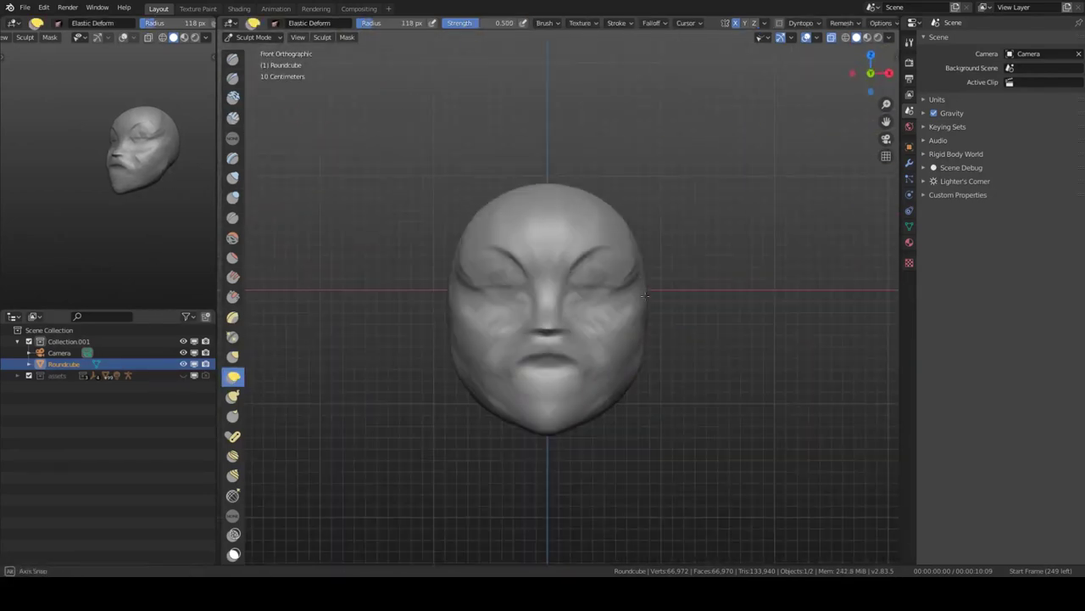
{"action": "key", "text": "ctrl+Tab"}
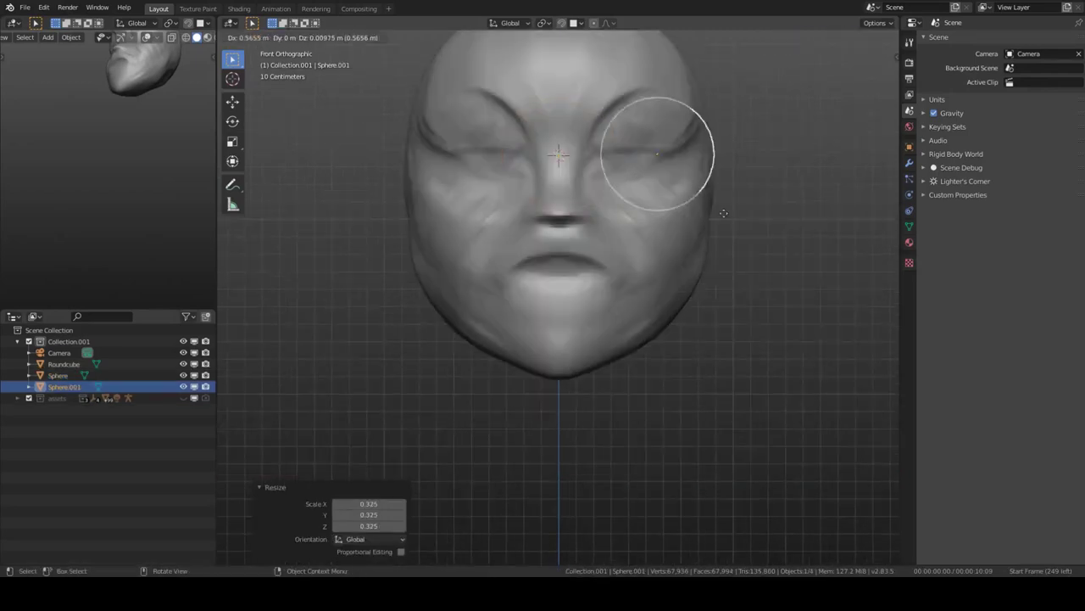
- Add the second eye by mirroring the eye sphere across the face
{"action": "key", "text": "Delete"}
{"action": "left_click", "coordinate": [674, 252]}
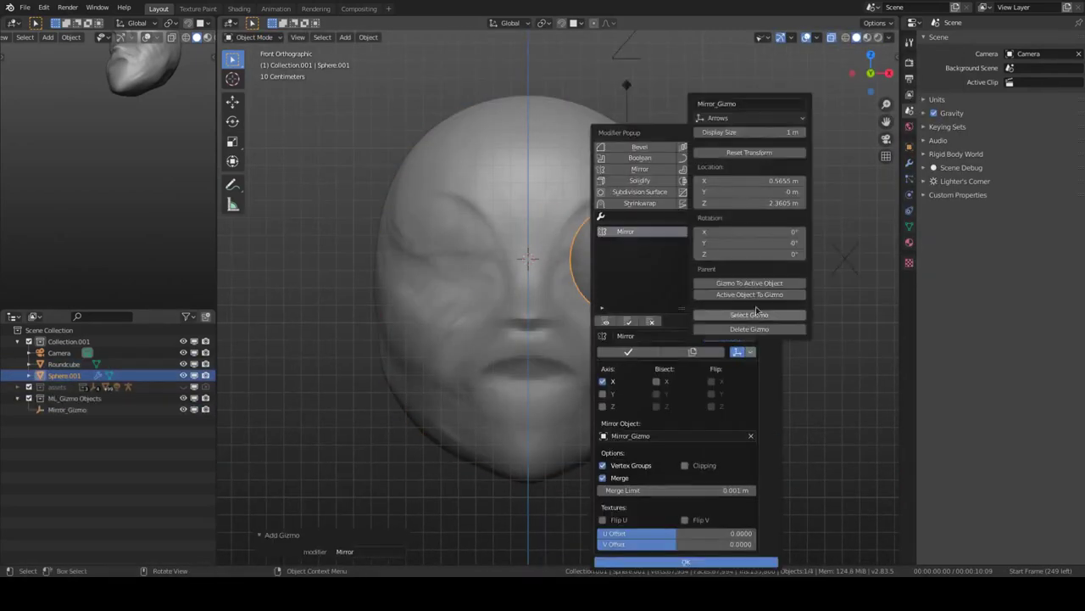
{"action": "left_click", "coordinate": [711, 330]}
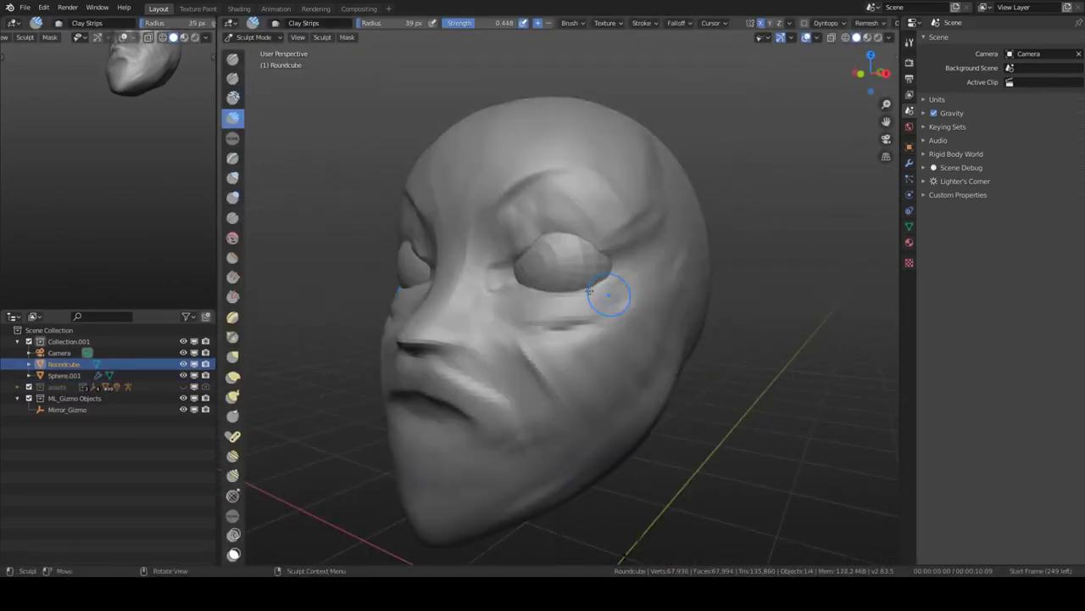
{"action": "middle_click_drag", "start_coordinate": [586, 298], "coordinate": [519, 384]}
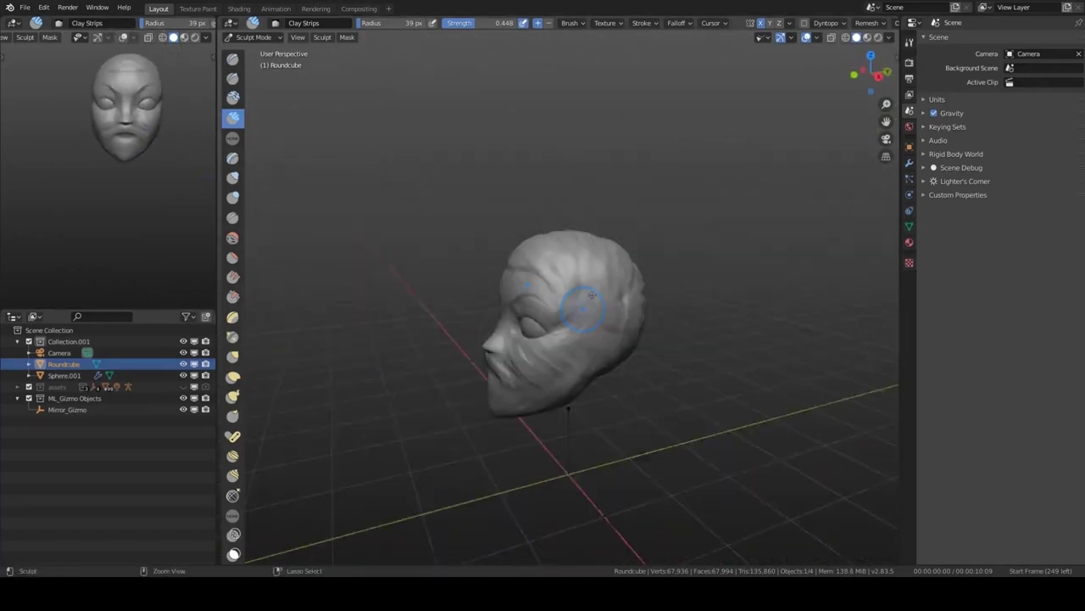
{"action": "middle_click_drag", "start_coordinate": [591, 294], "coordinate": [472, 454]}
{"action": "scroll", "coordinate": [472, 454], "scroll_direction": "up", "scroll_amount": 5}
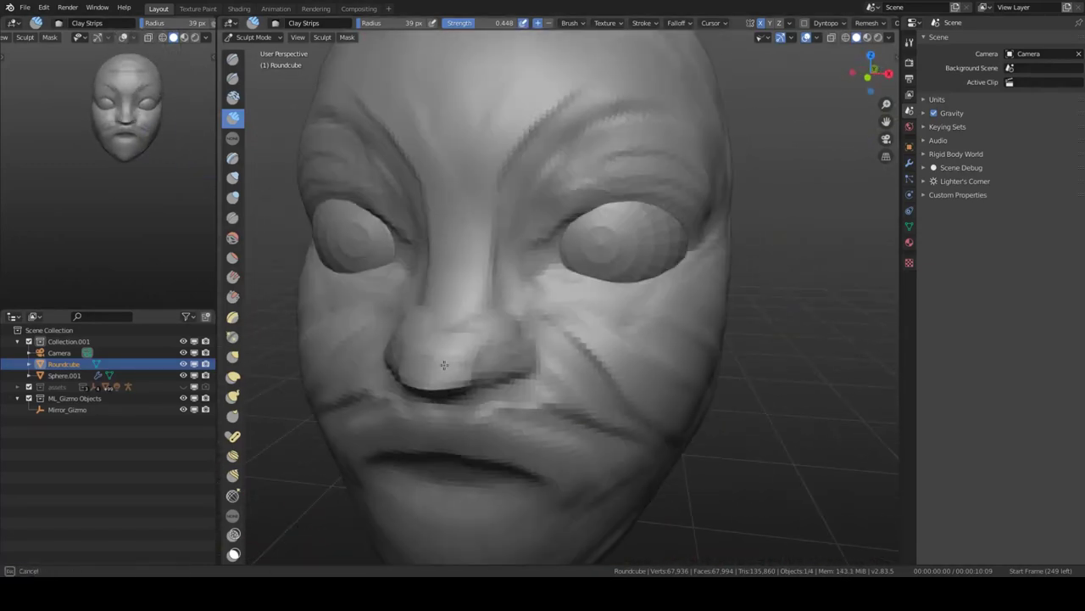
{"action": "scroll", "coordinate": [444, 365], "scroll_direction": "down", "scroll_amount": 3}
{"action": "mouse_move", "coordinate": [444, 365]}
{"action": "middle_mouse_down"}
{"action": "mouse_move", "coordinate": [521, 371]}
{"action": "mouse_move", "coordinate": [461, 364]}
{"action": "mouse_move", "coordinate": [461, 328]}
{"action": "mouse_move", "coordinate": [534, 376]}
{"action": "mouse_move", "coordinate": [497, 292]}
{"action": "mouse_move", "coordinate": [576, 250]}
{"action": "mouse_move", "coordinate": [485, 229]}
{"action": "mouse_move", "coordinate": [449, 283]}
{"action": "mouse_move", "coordinate": [491, 266]}
{"action": "mouse_move", "coordinate": [545, 455]}
{"action": "mouse_move", "coordinate": [545, 444]}
{"action": "middle_mouse_up"}
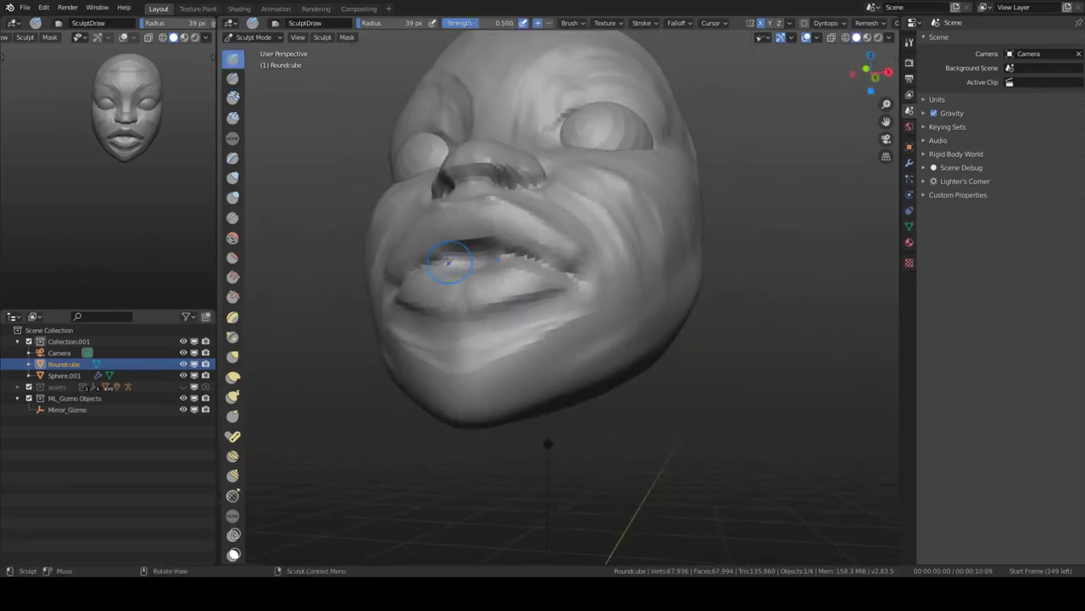
- Sculpt the lips, eyelids and nose with the Draw and Clay Strips brushes
{"action": "key", "text": "x"}
{"action": "key", "text": "shift+space"}
{"action": "key", "text": "2"}
{"action": "mouse_move", "coordinate": [579, 223]}
{"action": "middle_mouse_down"}
{"action": "mouse_move", "coordinate": [579, 284]}
{"action": "mouse_move", "coordinate": [549, 227]}
{"action": "middle_mouse_up"}
{"action": "scroll", "coordinate": [579, 254], "scroll_direction": "down", "scroll_amount": 2}
{"action": "scroll", "coordinate": [580, 280], "scroll_direction": "up", "scroll_amount": 4}
{"action": "scroll", "coordinate": [634, 229], "scroll_direction": "down", "scroll_amount": 3}
{"action": "mouse_move", "coordinate": [634, 229]}
{"action": "middle_mouse_down"}
{"action": "mouse_move", "coordinate": [566, 291]}
{"action": "mouse_move", "coordinate": [462, 281]}
{"action": "middle_mouse_up"}
{"action": "scroll", "coordinate": [566, 291], "scroll_direction": "up", "scroll_amount": 3}
{"action": "scroll", "coordinate": [601, 210], "scroll_direction": "down", "scroll_amount": 5}
{"action": "middle_click_drag", "start_coordinate": [602, 210], "coordinate": [573, 245]}
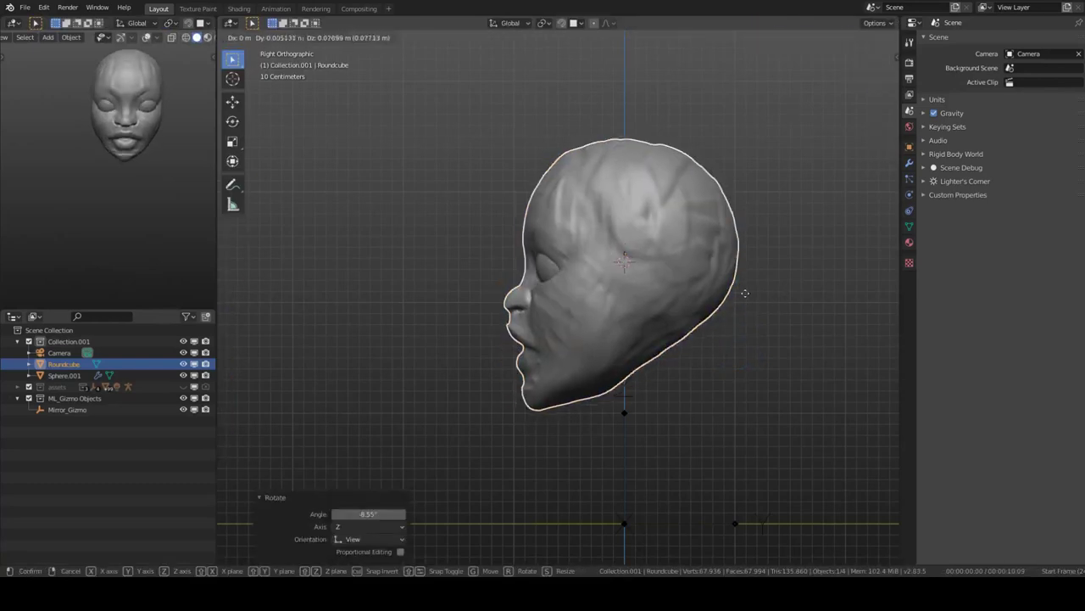
- Refine the eyelids around the eyes with an enlarged Clay Strips brush
{"action": "left_click", "coordinate": [614, 457]}
{"action": "mouse_move", "coordinate": [614, 456]}
{"action": "middle_mouse_down"}
{"action": "mouse_move", "coordinate": [634, 339]}
{"action": "mouse_move", "coordinate": [508, 303]}
{"action": "mouse_move", "coordinate": [459, 390]}
{"action": "middle_mouse_up"}
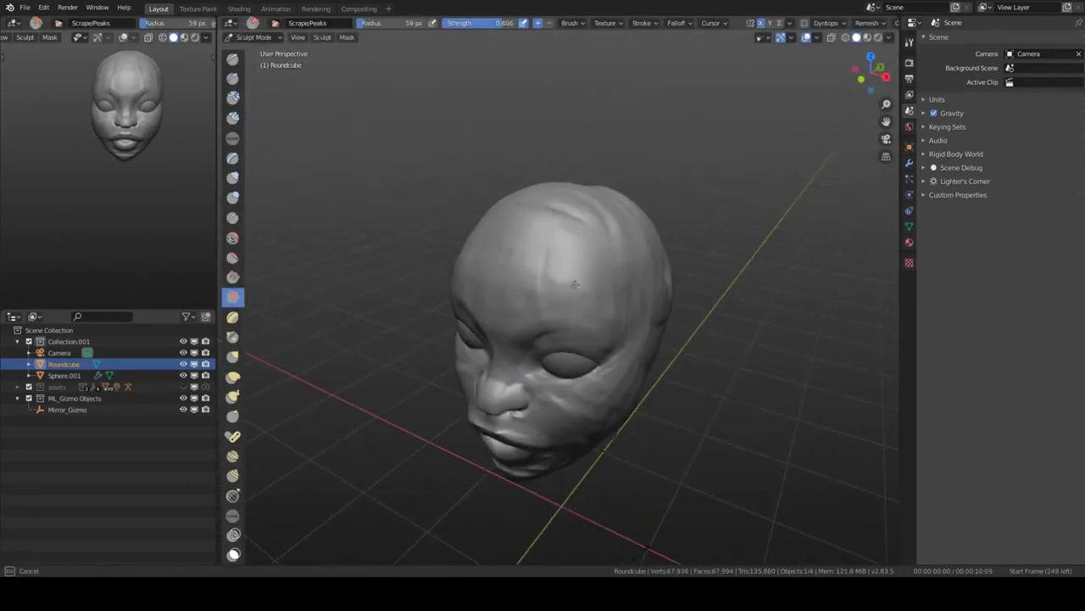
{"action": "scroll", "coordinate": [581, 262], "scroll_direction": "up", "scroll_amount": 3}
{"action": "scroll", "coordinate": [582, 262], "scroll_direction": "down", "scroll_amount": 4}
{"action": "middle_click_drag", "start_coordinate": [565, 290], "coordinate": [530, 245]}
{"action": "middle_click_drag", "start_coordinate": [595, 272], "coordinate": [612, 303]}
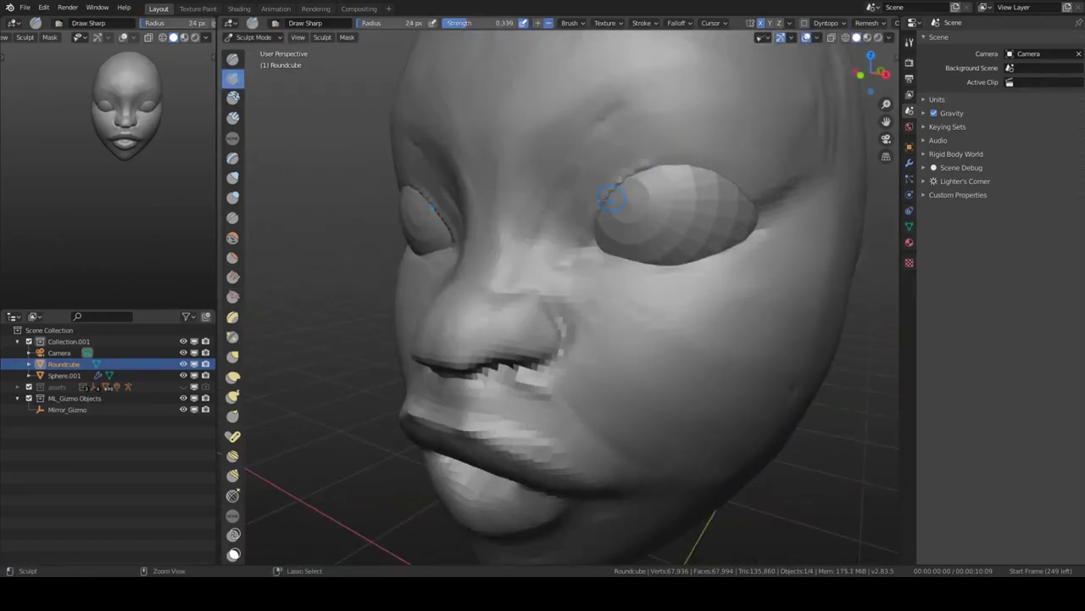
{"action": "mouse_move", "coordinate": [612, 197]}
{"action": "middle_mouse_down"}
{"action": "mouse_move", "coordinate": [642, 121]}
{"action": "mouse_move", "coordinate": [786, 186]}
{"action": "middle_mouse_up"}
{"action": "key", "text": "f"}
{"action": "key", "text": "shift+space"}
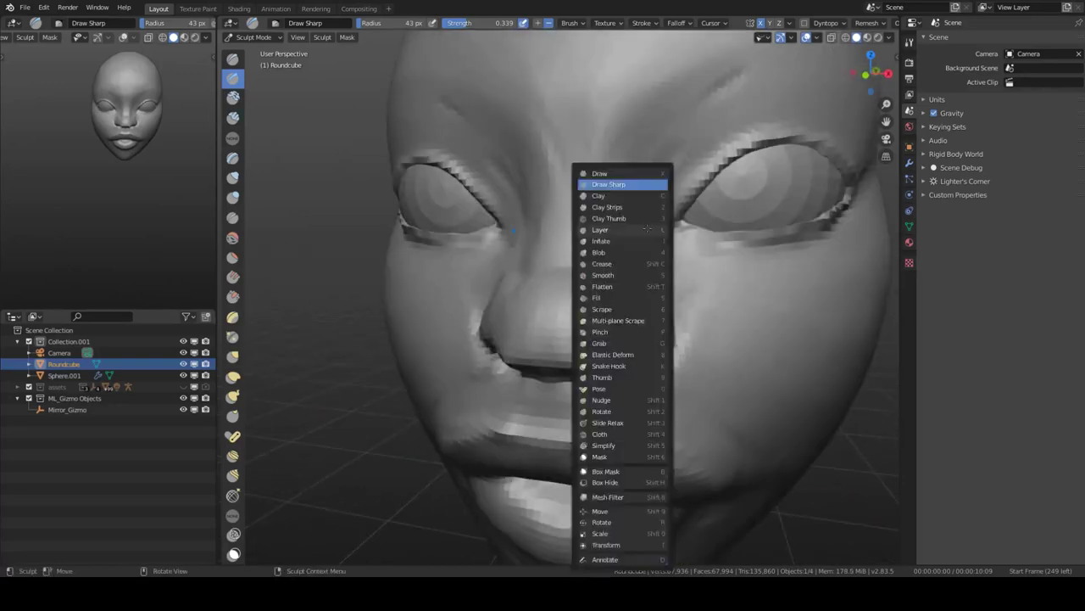
{"action": "left_click", "coordinate": [618, 213]}
{"action": "mouse_move", "coordinate": [674, 249]}
{"action": "middle_mouse_down"}
{"action": "mouse_move", "coordinate": [611, 271]}
{"action": "mouse_move", "coordinate": [543, 255]}
{"action": "middle_mouse_up"}
{"action": "scroll", "coordinate": [600, 281], "scroll_direction": "down", "scroll_amount": 4}
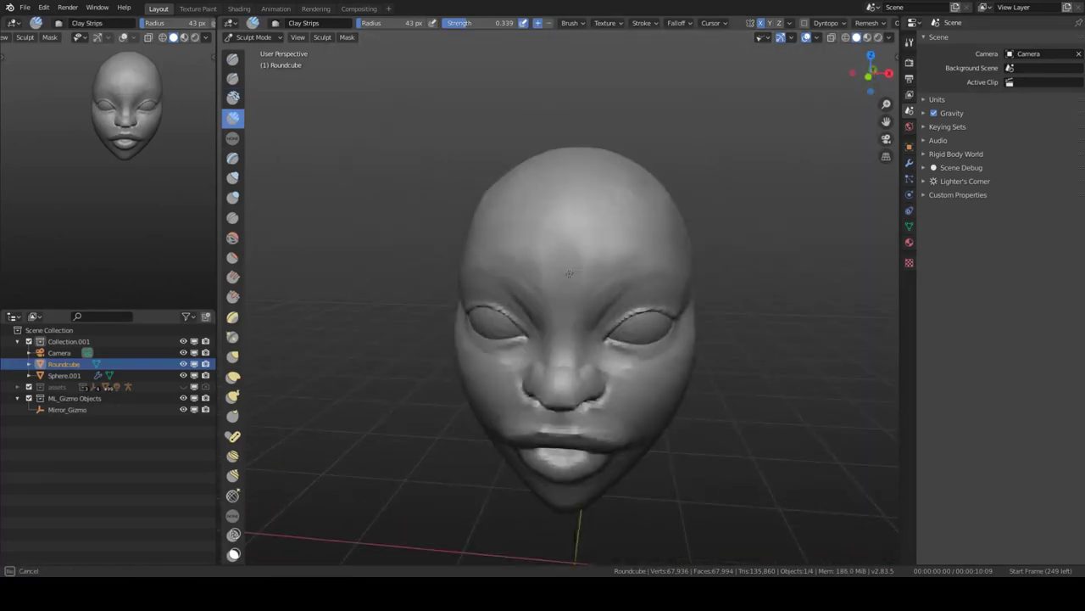
{"action": "scroll", "coordinate": [540, 249], "scroll_direction": "up", "scroll_amount": 4}
- Add a Round Cube and raise it 0.50632 m on Z above the head
{"action": "key", "text": "KP_1"}
{"action": "scroll", "coordinate": [552, 254], "scroll_direction": "down", "scroll_amount": 5}
{"action": "key", "text": "Tab"}
{"action": "left_click", "coordinate": [649, 309]}
- Replace the round cube with a cylinder scaled, moved under the head and tilted as a neck
{"action": "key", "text": "s"}
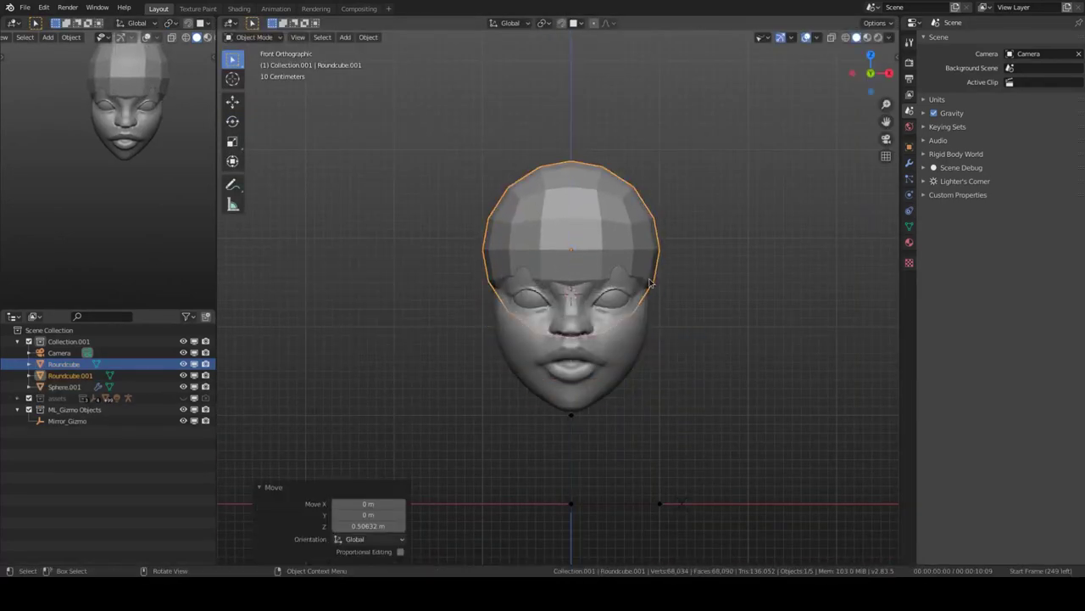
{"action": "key", "text": "shift+a"}
{"action": "key", "text": "s"}
{"action": "key", "text": "g"}
{"action": "key", "text": "z"}
{"action": "left_click", "coordinate": [700, 386]}
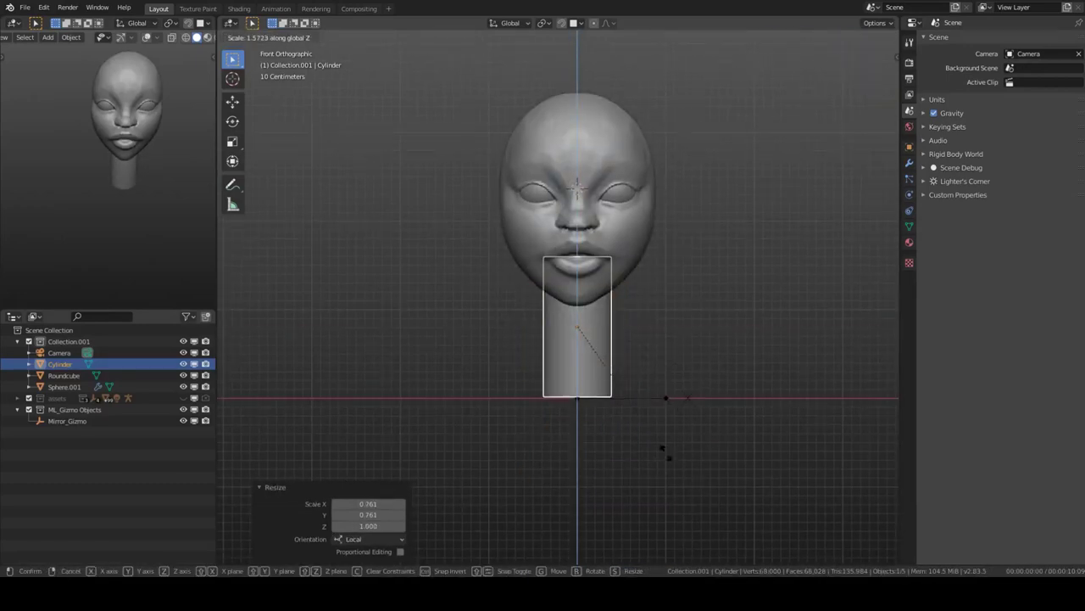
{"action": "left_click", "coordinate": [666, 453]}
{"action": "key", "text": "KP_3"}
{"action": "key", "text": "r"}
{"action": "left_click", "coordinate": [649, 367]}
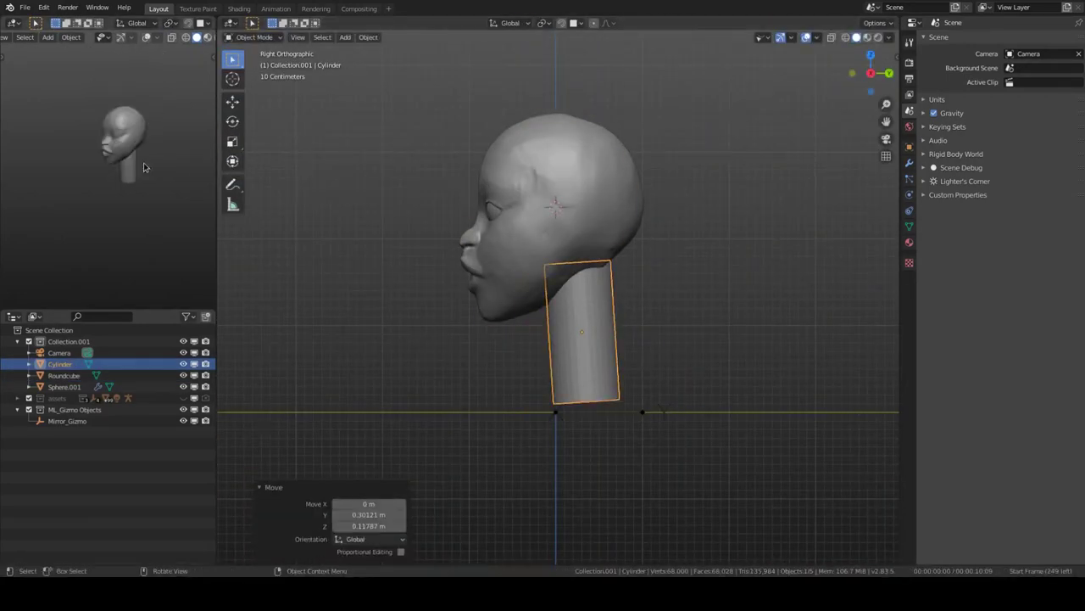
- Adjust the neck cylinder's mesh and scale it along Z in front view
{"action": "key", "text": "Tab"}
{"action": "scroll", "coordinate": [669, 349], "scroll_direction": "up", "scroll_amount": 1}
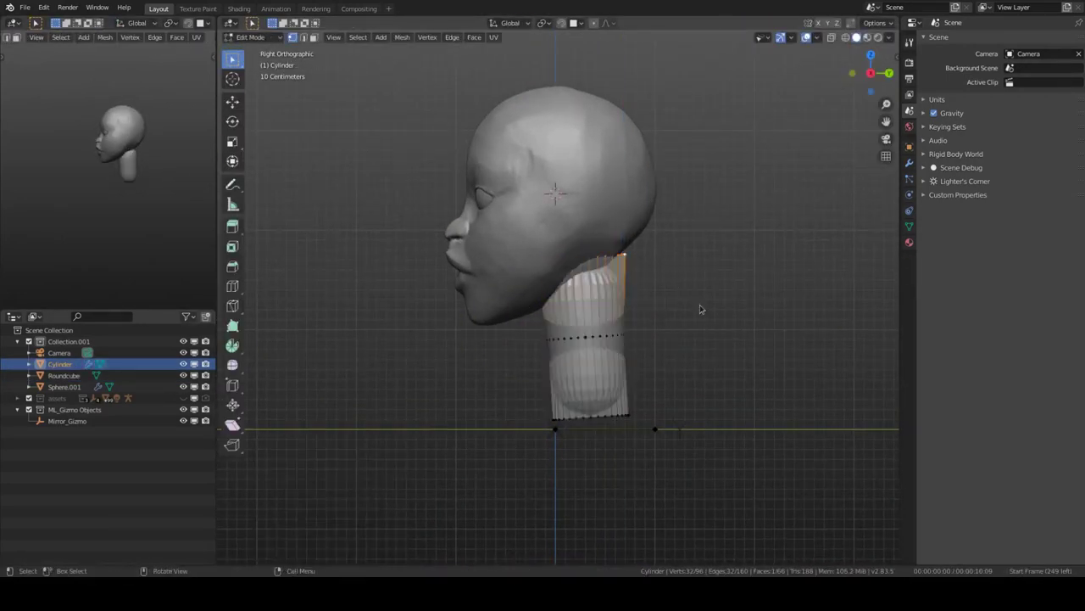
{"action": "key", "text": "Tab"}
{"action": "key", "text": "KP_1"}
{"action": "key", "text": "s"}
{"action": "key", "text": "z"}
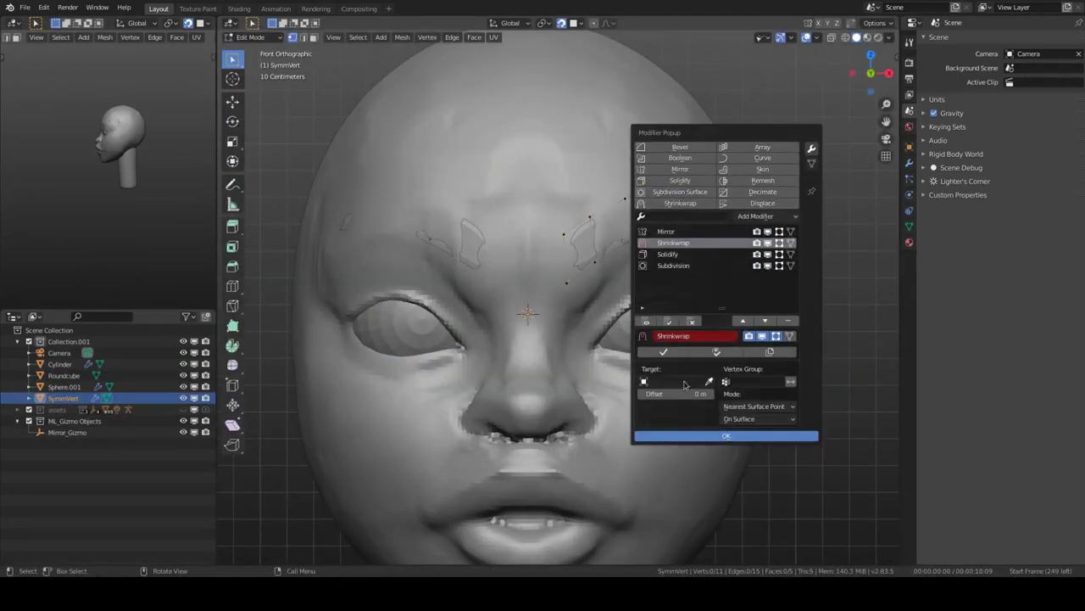
- Set the head as the eyebrows' Shrinkwrap target and adjust their Solidify modifier
{"action": "left_click", "coordinate": [709, 382]}
{"action": "key", "text": "n"}
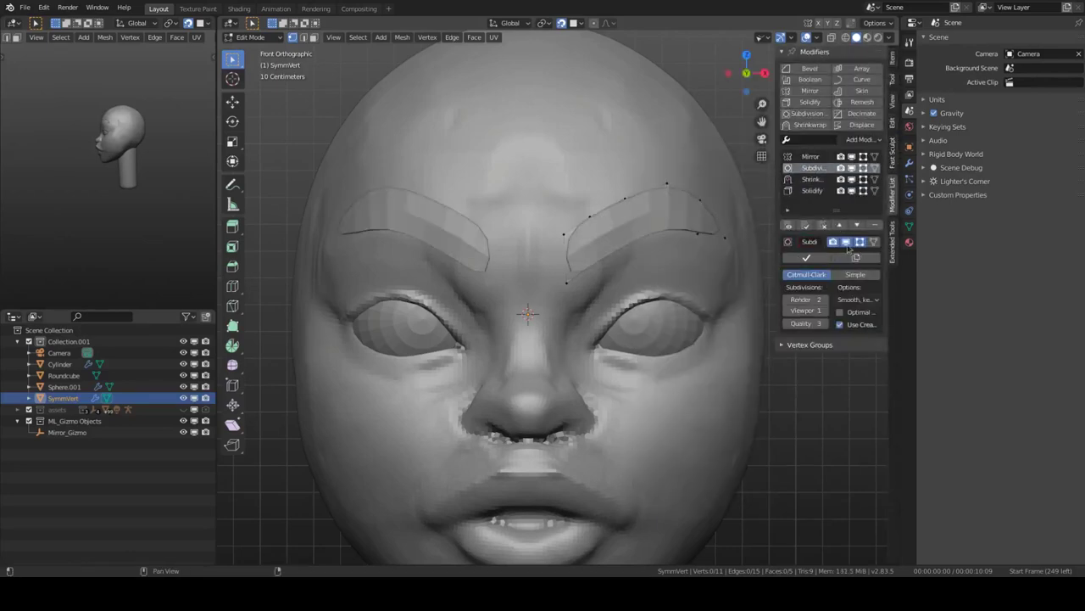
{"action": "left_click", "coordinate": [812, 190]}
{"action": "middle_click_drag", "start_coordinate": [594, 254], "coordinate": [616, 251]}
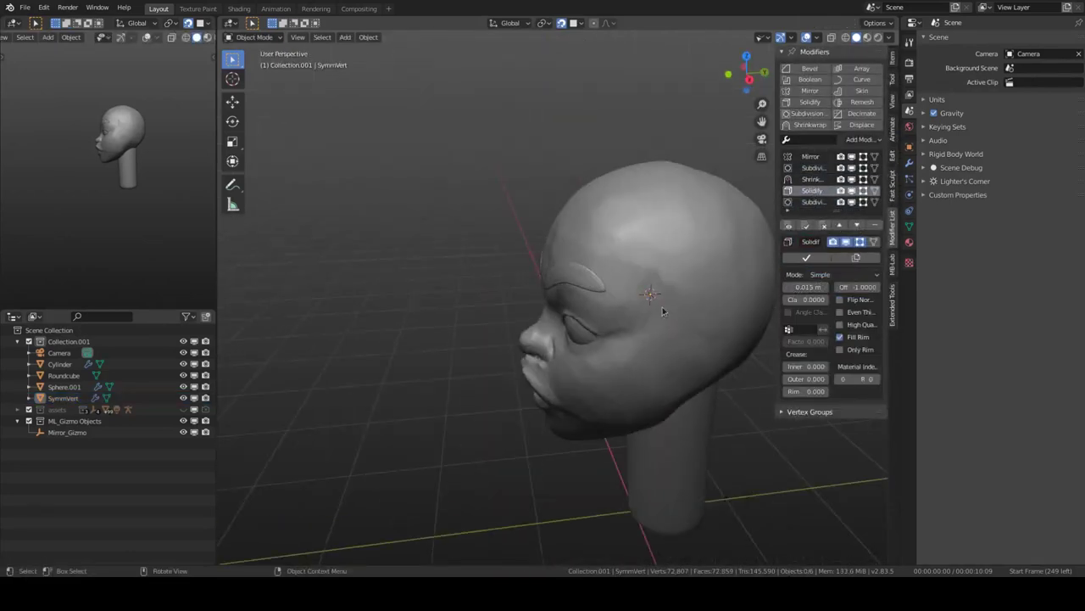
{"action": "scroll", "coordinate": [658, 266], "scroll_direction": "up", "scroll_amount": 1}
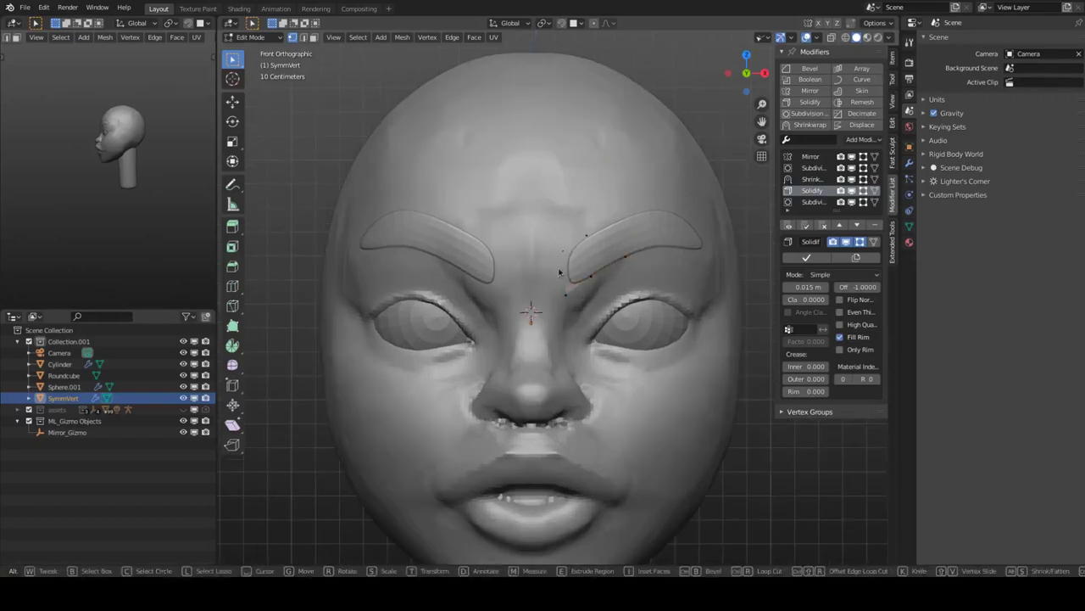
- Crease the eyebrow edges in local view and duplicate a round cube for the hair mass
{"action": "key", "text": "KP_Divide"}
{"action": "key", "text": "shift+e"}
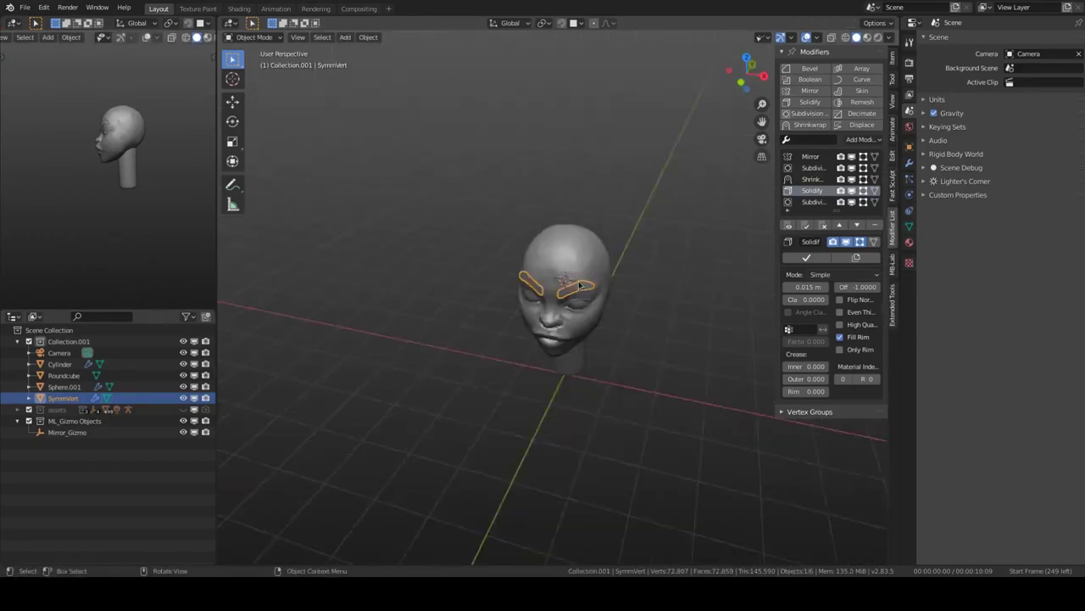
{"action": "key", "text": "shift+d"}
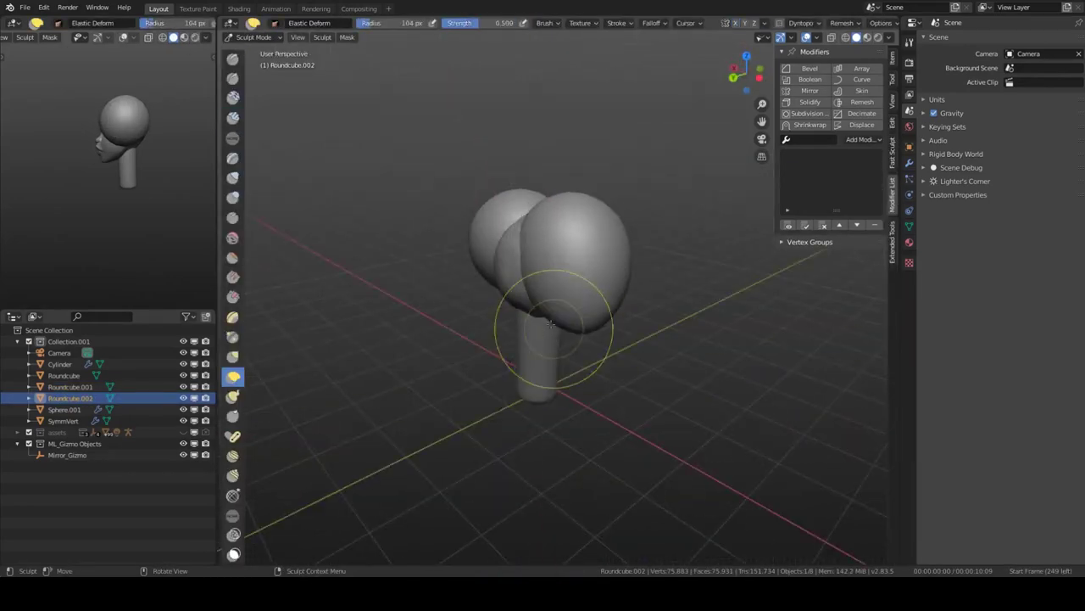
- Sculpt the chin, face and lips with the Clay Strips brush
{"action": "mouse_move", "coordinate": [466, 305]}
{"action": "middle_mouse_down"}
{"action": "mouse_move", "coordinate": [593, 243]}
{"action": "mouse_move", "coordinate": [527, 339]}
{"action": "middle_mouse_up"}
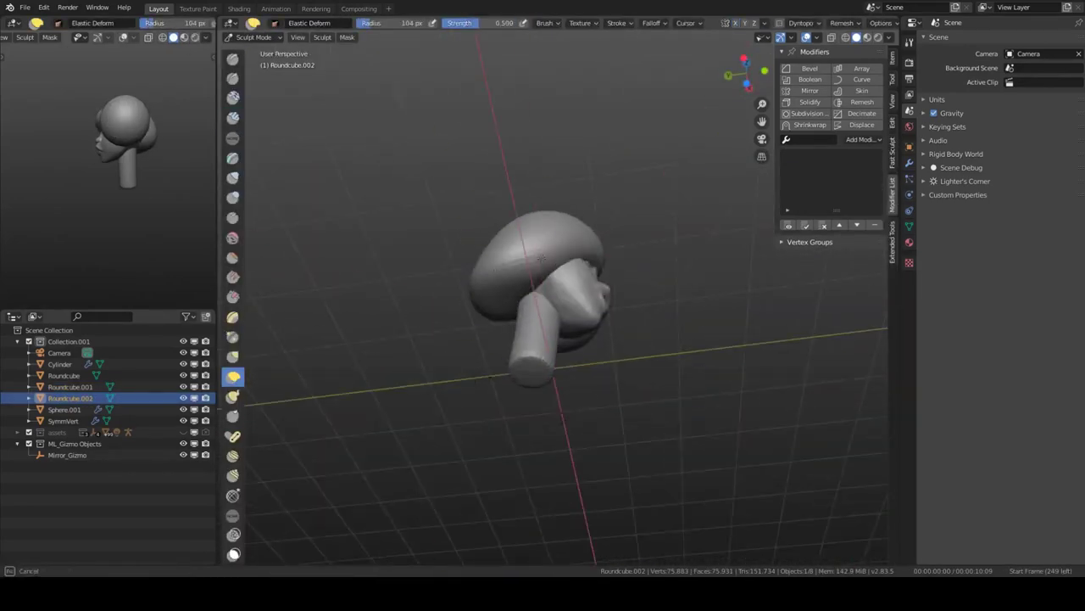
{"action": "mouse_move", "coordinate": [541, 256]}
{"action": "middle_mouse_down"}
{"action": "mouse_move", "coordinate": [576, 266]}
{"action": "mouse_move", "coordinate": [514, 213]}
{"action": "mouse_move", "coordinate": [545, 299]}
{"action": "mouse_move", "coordinate": [641, 181]}
{"action": "mouse_move", "coordinate": [542, 254]}
{"action": "mouse_move", "coordinate": [477, 243]}
{"action": "mouse_move", "coordinate": [671, 235]}
{"action": "middle_mouse_up"}
{"action": "scroll", "coordinate": [671, 235], "scroll_direction": "down", "scroll_amount": 5}
{"action": "scroll", "coordinate": [528, 300], "scroll_direction": "up", "scroll_amount": 8}
{"action": "mouse_move", "coordinate": [528, 301]}
{"action": "middle_mouse_down"}
{"action": "mouse_move", "coordinate": [680, 351]}
{"action": "mouse_move", "coordinate": [577, 280]}
{"action": "middle_mouse_up"}
{"action": "scroll", "coordinate": [569, 279], "scroll_direction": "up", "scroll_amount": 4}
{"action": "key", "text": "c"}
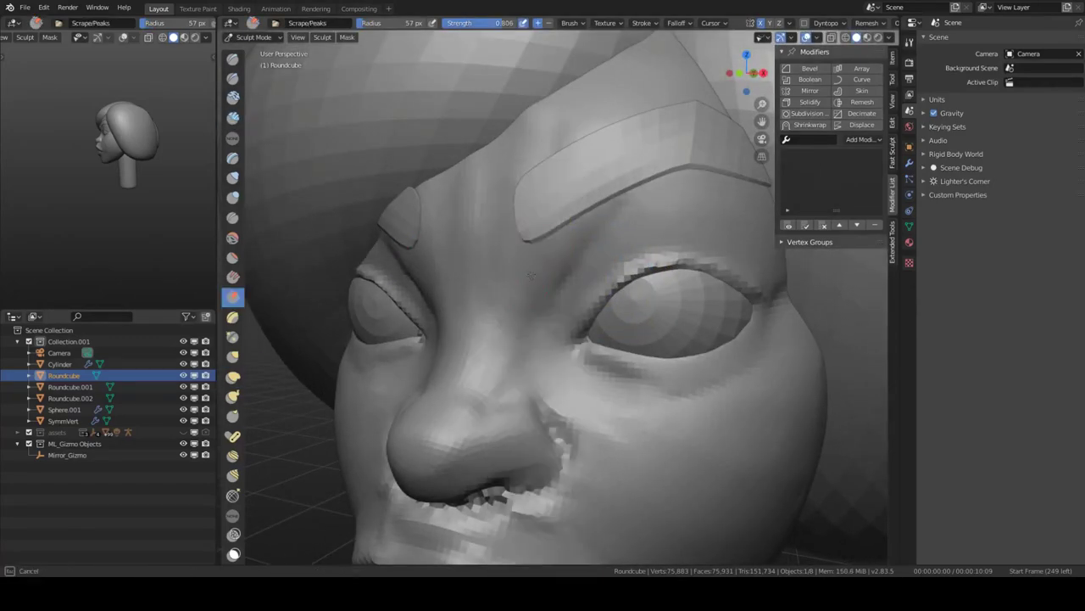
{"action": "mouse_move", "coordinate": [543, 302]}
{"action": "middle_mouse_down"}
{"action": "mouse_move", "coordinate": [552, 237]}
{"action": "mouse_move", "coordinate": [533, 242]}
{"action": "mouse_move", "coordinate": [545, 195]}
{"action": "mouse_move", "coordinate": [545, 272]}
{"action": "mouse_move", "coordinate": [605, 247]}
{"action": "mouse_move", "coordinate": [515, 309]}
{"action": "mouse_move", "coordinate": [509, 201]}
{"action": "mouse_move", "coordinate": [582, 291]}
{"action": "mouse_move", "coordinate": [600, 357]}
{"action": "mouse_move", "coordinate": [651, 313]}
{"action": "middle_mouse_up"}
{"action": "scroll", "coordinate": [552, 237], "scroll_direction": "down", "scroll_amount": 4}
{"action": "scroll", "coordinate": [543, 241], "scroll_direction": "up", "scroll_amount": 5}
{"action": "key", "text": "c"}
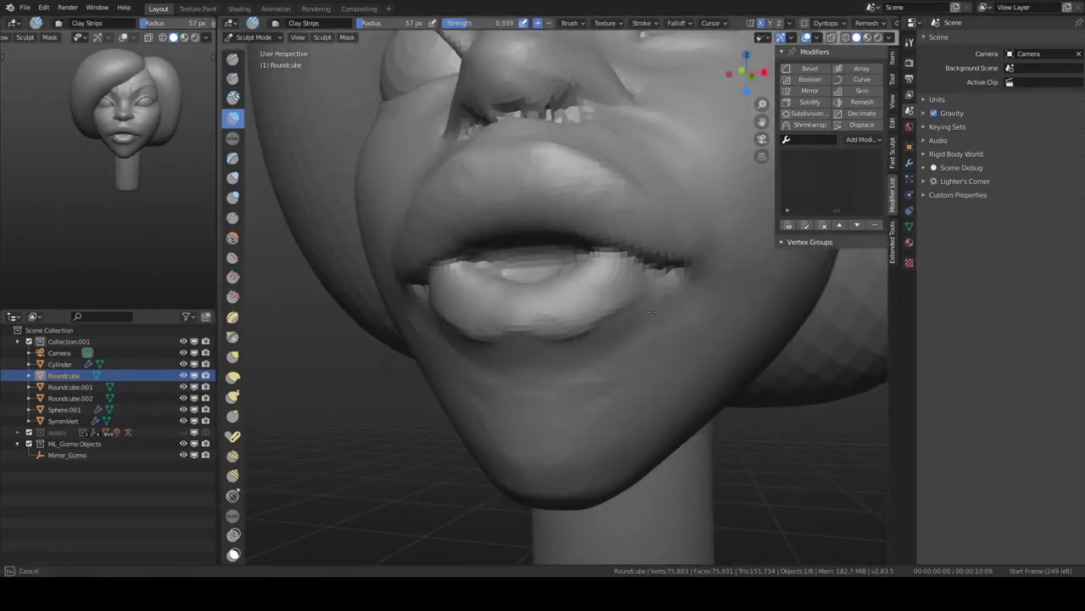
{"action": "right_click", "coordinate": [564, 313]}
{"action": "mouse_move", "coordinate": [564, 313]}
{"action": "middle_mouse_down"}
{"action": "mouse_move", "coordinate": [593, 402]}
{"action": "mouse_move", "coordinate": [478, 404]}
{"action": "mouse_move", "coordinate": [599, 337]}
{"action": "middle_mouse_up"}
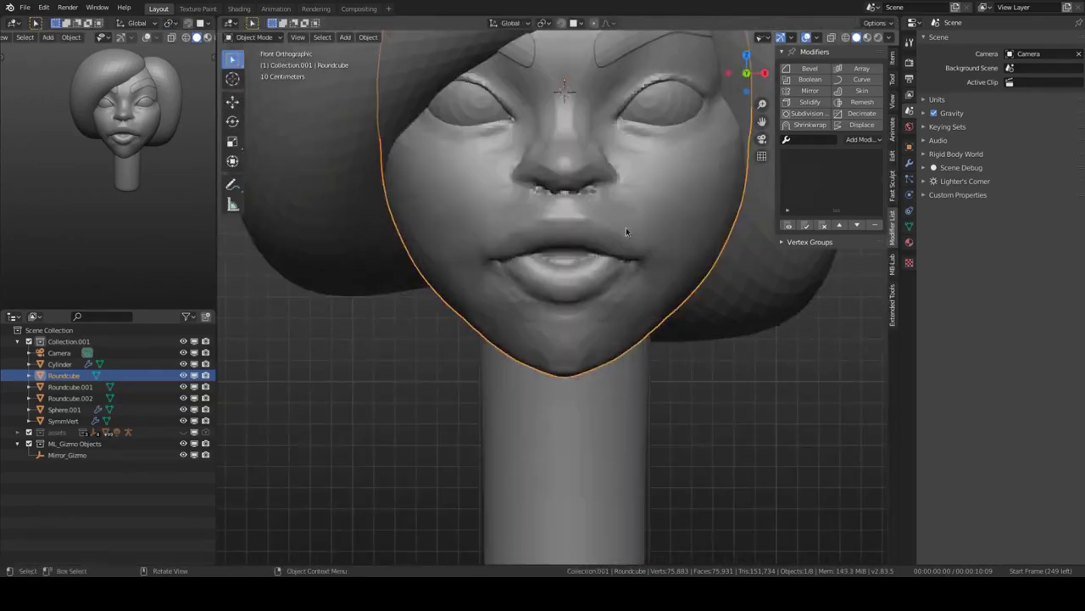
- Shorten the neck cylinder and move it into place under the head
{"action": "left_click", "coordinate": [657, 208]}
{"action": "key", "text": "g"}
{"action": "mouse_move", "coordinate": [685, 269]}
{"action": "middle_mouse_down"}
{"action": "mouse_move", "coordinate": [625, 301]}
{"action": "mouse_move", "coordinate": [652, 298]}
{"action": "middle_mouse_up"}
{"action": "key", "text": "KP_1"}
- Sculpt the side-swept and back hair pieces into a bob with the Clay brush
{"action": "left_click", "coordinate": [557, 126]}
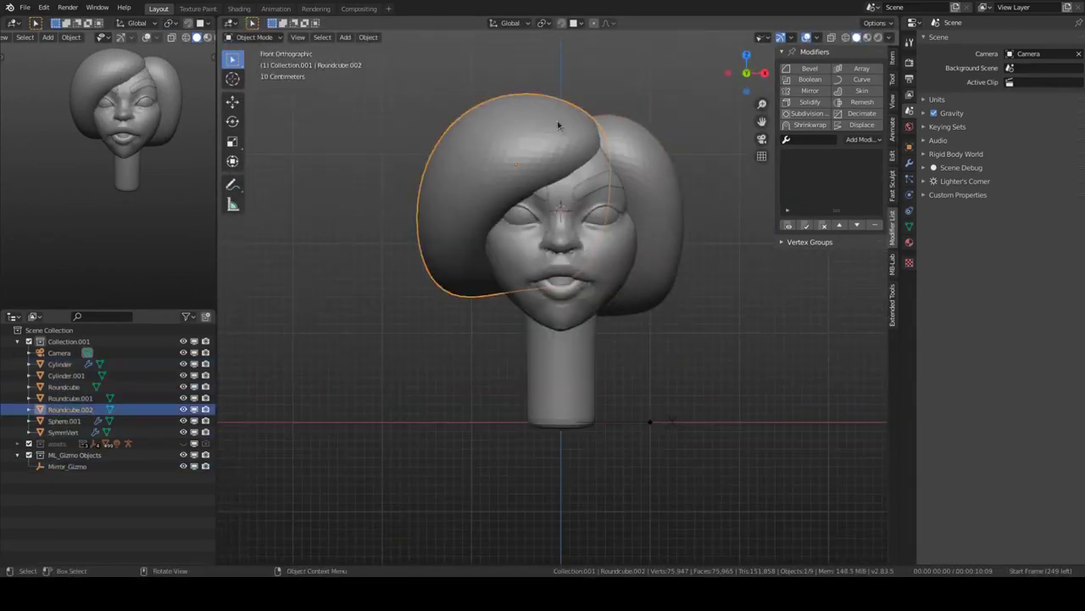
{"action": "key", "text": "c"}
{"action": "middle_click_drag", "start_coordinate": [561, 244], "coordinate": [540, 215]}
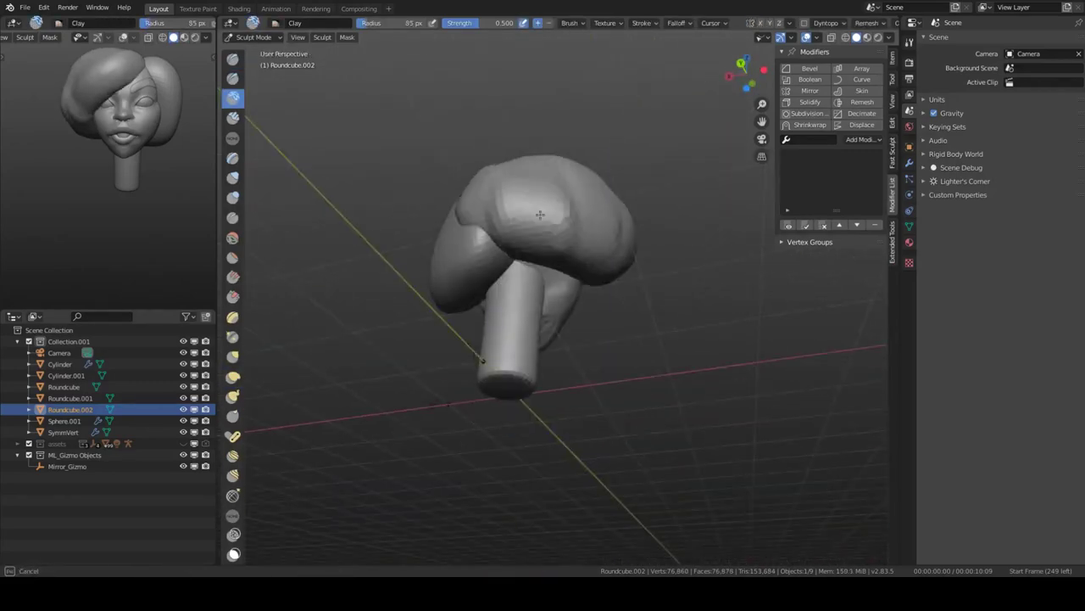
{"action": "mouse_move", "coordinate": [462, 317]}
{"action": "middle_mouse_down"}
{"action": "mouse_move", "coordinate": [518, 298]}
{"action": "mouse_move", "coordinate": [554, 258]}
{"action": "mouse_move", "coordinate": [613, 267]}
{"action": "mouse_move", "coordinate": [542, 339]}
{"action": "mouse_move", "coordinate": [536, 362]}
{"action": "middle_mouse_up"}
{"action": "left_click", "coordinate": [554, 258]}
{"action": "left_click", "coordinate": [536, 363]}
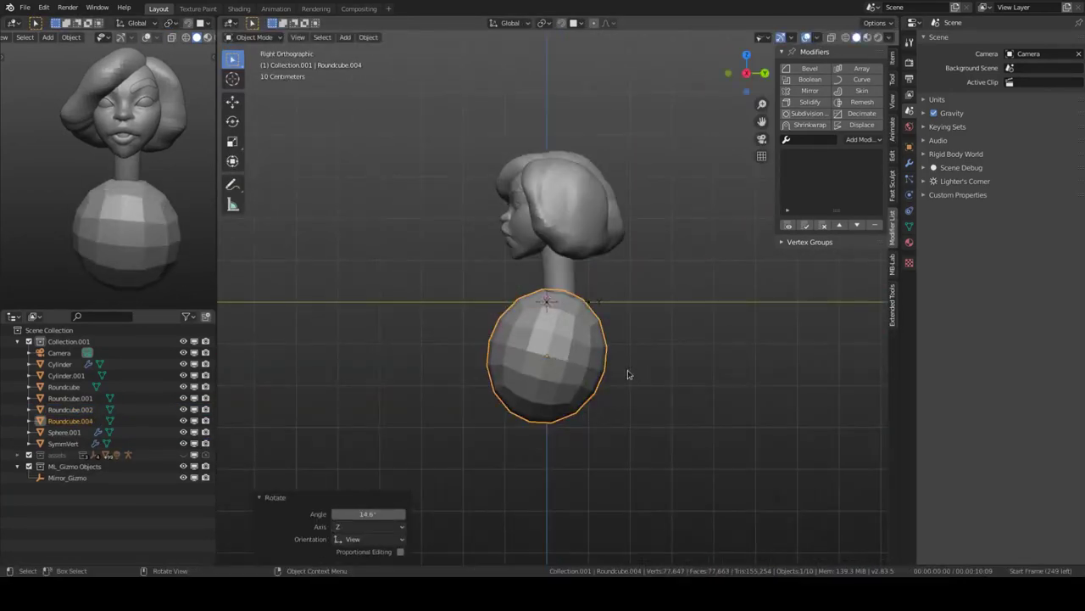
- Apply the torso block's scale, then add and apply a Subdivision modifier to smooth it
{"action": "left_click", "coordinate": [632, 383]}
{"action": "key", "text": "ctrl+a"}
{"action": "left_click", "coordinate": [606, 370]}
{"action": "key", "text": "ctrl+Tab"}
{"action": "mouse_move", "coordinate": [654, 347]}
{"action": "middle_mouse_down"}
{"action": "mouse_move", "coordinate": [551, 341]}
{"action": "mouse_move", "coordinate": [497, 351]}
{"action": "middle_mouse_up"}
{"action": "key", "text": "ctrl+shift+a"}
{"action": "left_click", "coordinate": [635, 395]}
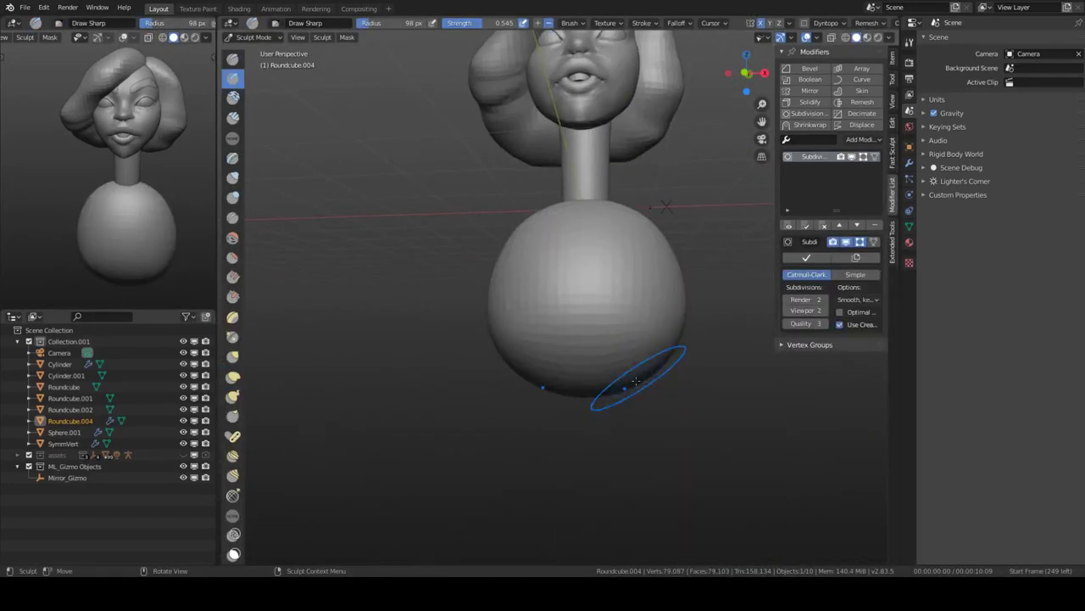
{"action": "middle_click_drag", "start_coordinate": [642, 376], "coordinate": [600, 322]}
{"action": "key", "text": "ctrl+shift+a"}
{"action": "left_click", "coordinate": [611, 356]}
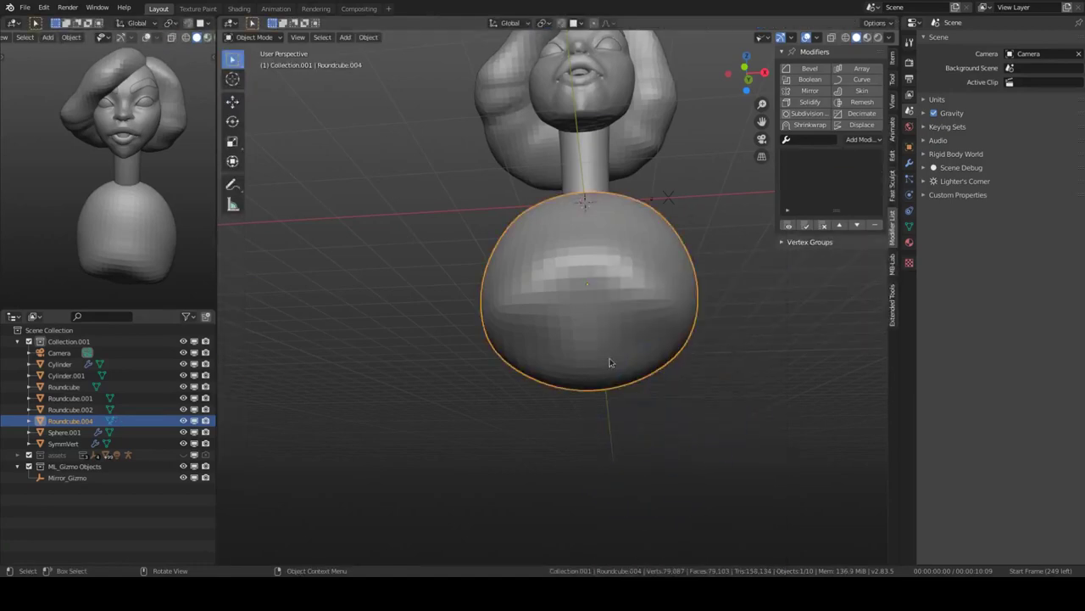
- Start shaping the torso block with the Elastic Deform brush
{"action": "mouse_move", "coordinate": [637, 251]}
{"action": "middle_mouse_down"}
{"action": "mouse_move", "coordinate": [593, 286]}
{"action": "mouse_move", "coordinate": [617, 315]}
{"action": "middle_mouse_up"}
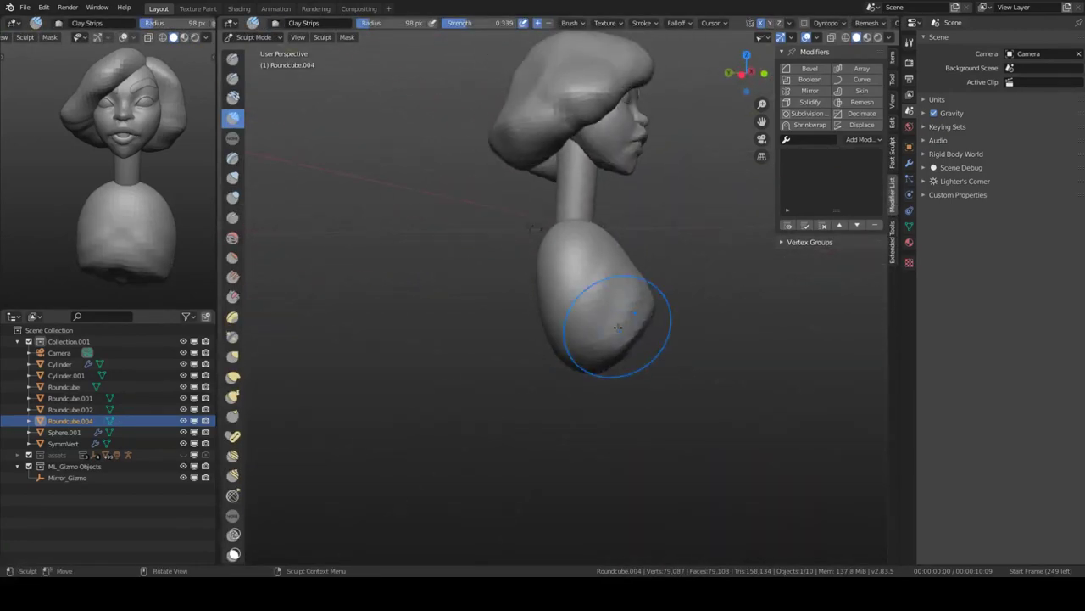
{"action": "key", "text": "e"}
{"action": "mouse_move", "coordinate": [656, 280]}
{"action": "middle_mouse_down"}
{"action": "mouse_move", "coordinate": [644, 235]}
{"action": "mouse_move", "coordinate": [623, 418]}
{"action": "middle_mouse_up"}
{"action": "scroll", "coordinate": [624, 418], "scroll_direction": "down", "scroll_amount": 3}
- Touch up the nose with Clay Strips, Draw Sharp and Elastic Deform brushes
{"action": "key", "text": "KP_1"}
{"action": "key", "text": "c"}
{"action": "scroll", "coordinate": [641, 351], "scroll_direction": "up", "scroll_amount": 4}
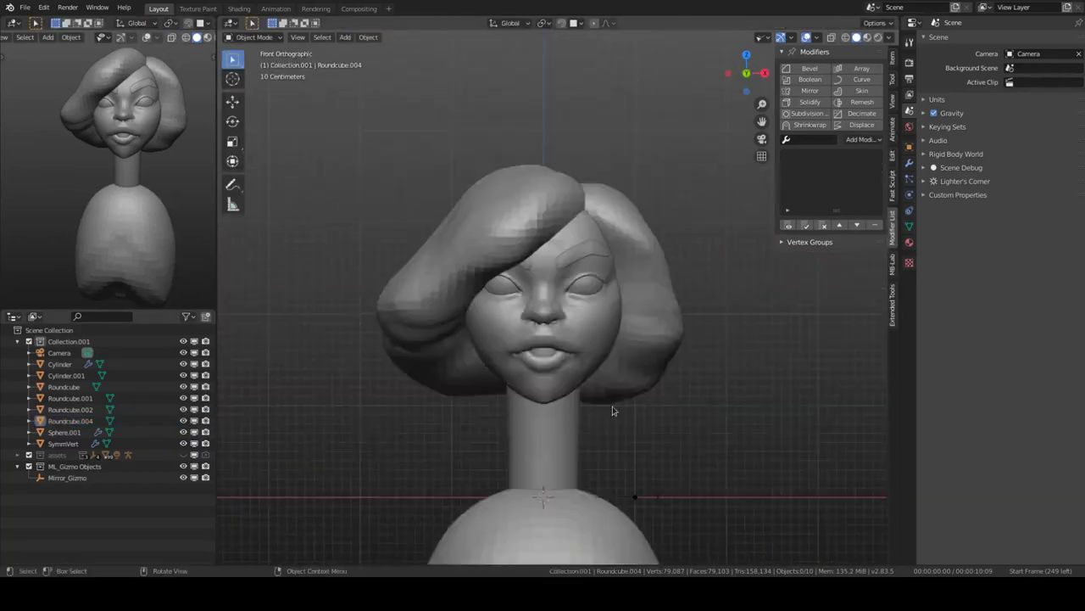
{"action": "scroll", "coordinate": [613, 407], "scroll_direction": "up", "scroll_amount": 4}
{"action": "mouse_move", "coordinate": [570, 335]}
{"action": "middle_mouse_down"}
{"action": "mouse_move", "coordinate": [653, 376]}
{"action": "mouse_move", "coordinate": [382, 319]}
{"action": "mouse_move", "coordinate": [605, 351]}
{"action": "mouse_move", "coordinate": [552, 296]}
{"action": "mouse_move", "coordinate": [603, 303]}
{"action": "middle_mouse_up"}
{"action": "key", "text": "shift+x"}
{"action": "key", "text": "c"}
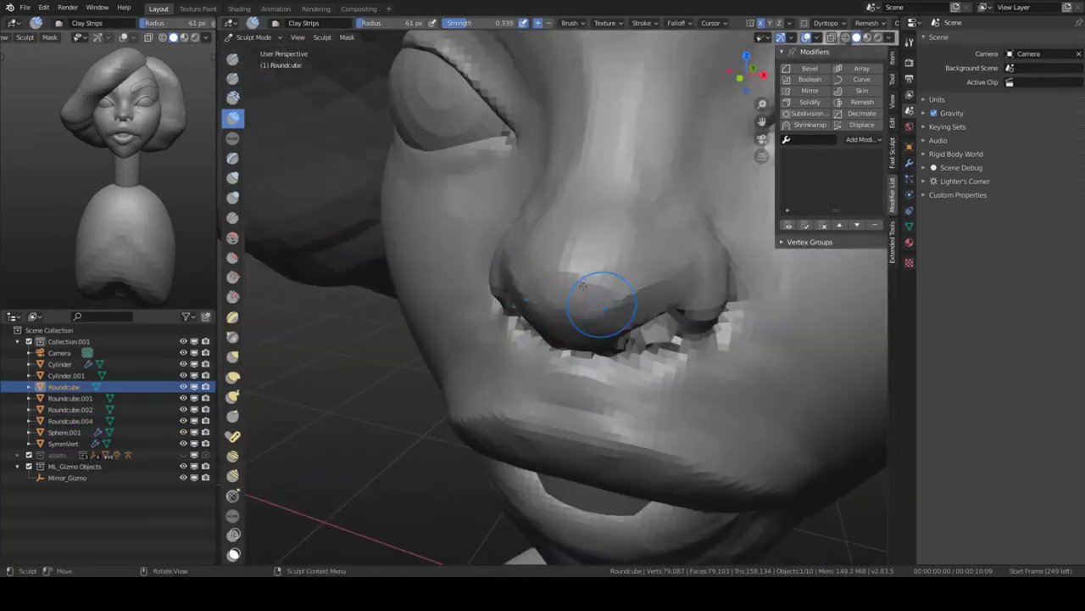
{"action": "mouse_move", "coordinate": [625, 245]}
{"action": "middle_mouse_down"}
{"action": "mouse_move", "coordinate": [582, 248]}
{"action": "mouse_move", "coordinate": [412, 314]}
{"action": "mouse_move", "coordinate": [472, 351]}
{"action": "mouse_move", "coordinate": [538, 286]}
{"action": "mouse_move", "coordinate": [623, 296]}
{"action": "mouse_move", "coordinate": [566, 310]}
{"action": "middle_mouse_up"}
{"action": "key", "text": "e"}
{"action": "key", "text": "c"}
{"action": "middle_click_drag", "start_coordinate": [448, 324], "coordinate": [537, 317]}
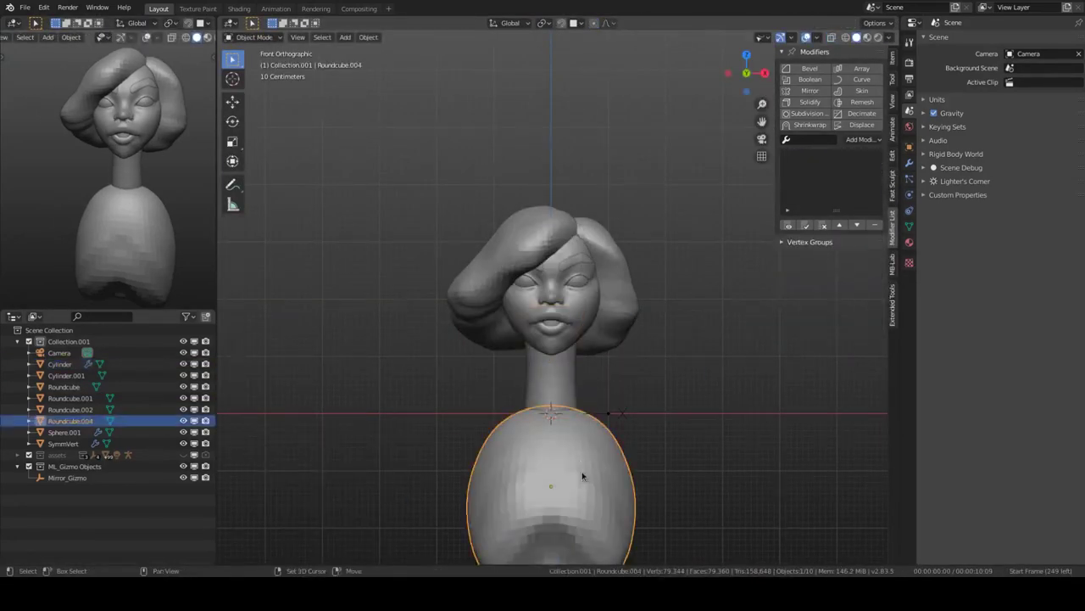
- Pull the torso into broad shoulders and add a waist piece scaled 1.302 tall along Z
{"action": "middle_click_drag", "start_coordinate": [581, 475], "coordinate": [578, 391], "text": "shift"}
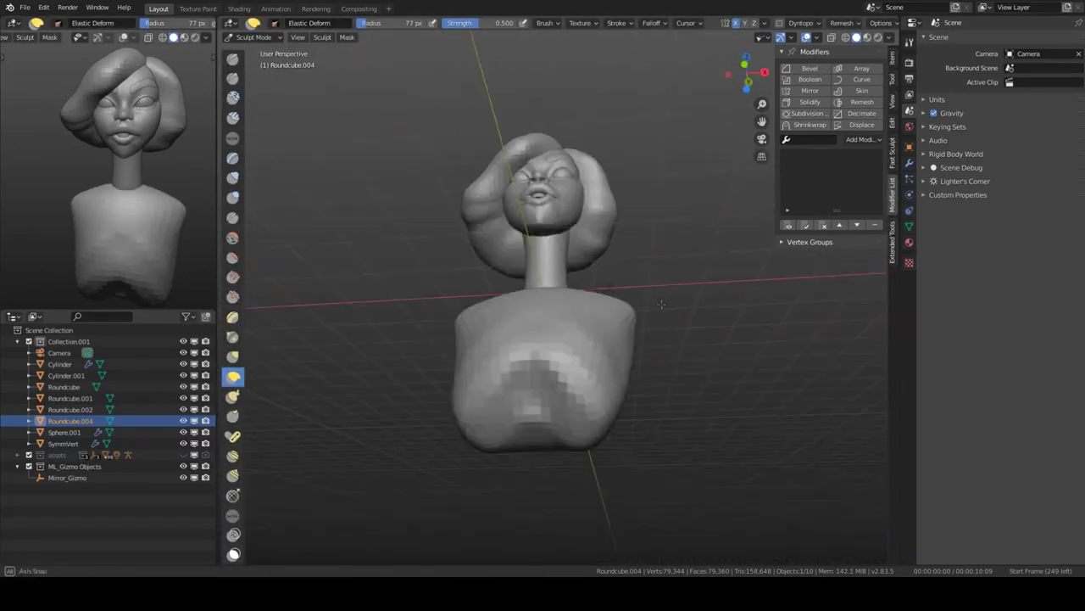
{"action": "middle_click_drag", "start_coordinate": [661, 304], "coordinate": [609, 324]}
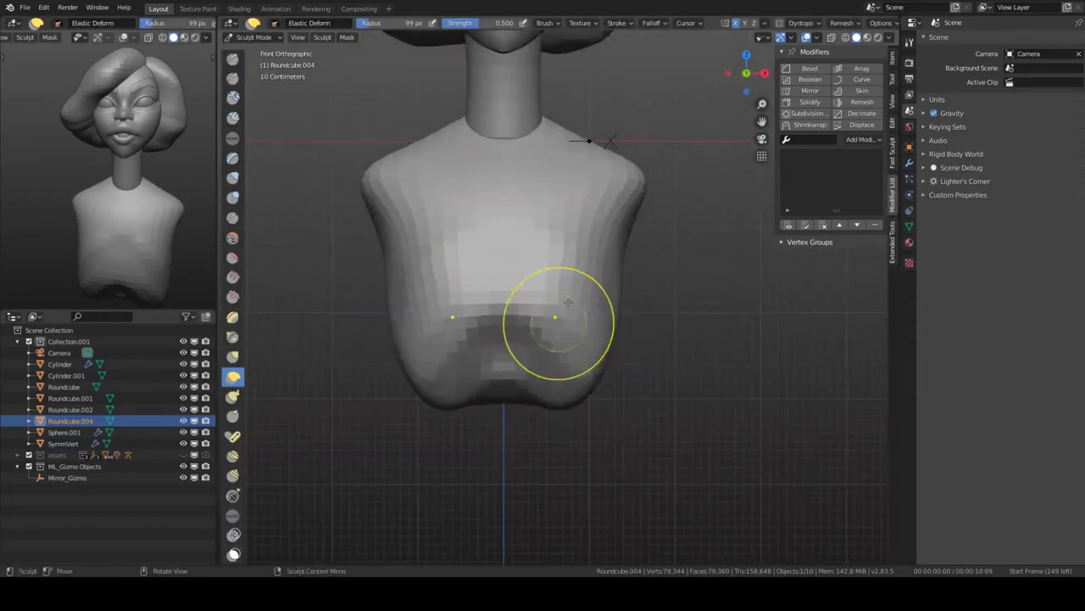
{"action": "left_click", "coordinate": [599, 407]}
{"action": "key", "text": "s"}
{"action": "left_click", "coordinate": [612, 417]}
{"action": "key", "text": "s"}
{"action": "key", "text": "z"}
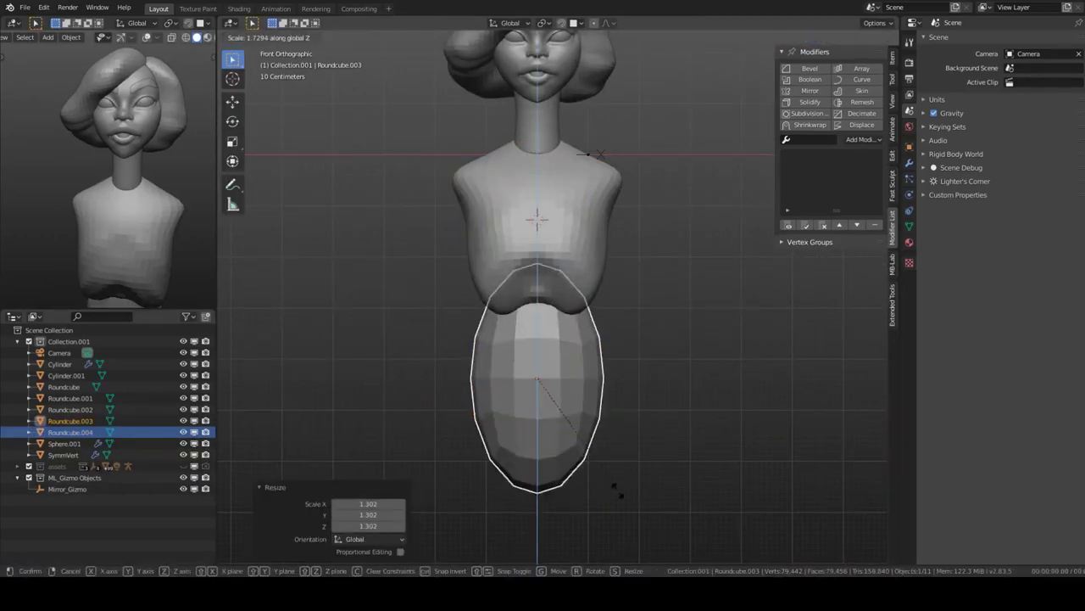
- Begin sculpting the waist piece, switching to the Draw Sharp brush
{"action": "key", "text": "ctrl+Tab"}
{"action": "scroll", "coordinate": [622, 351], "scroll_direction": "up", "scroll_amount": 2}
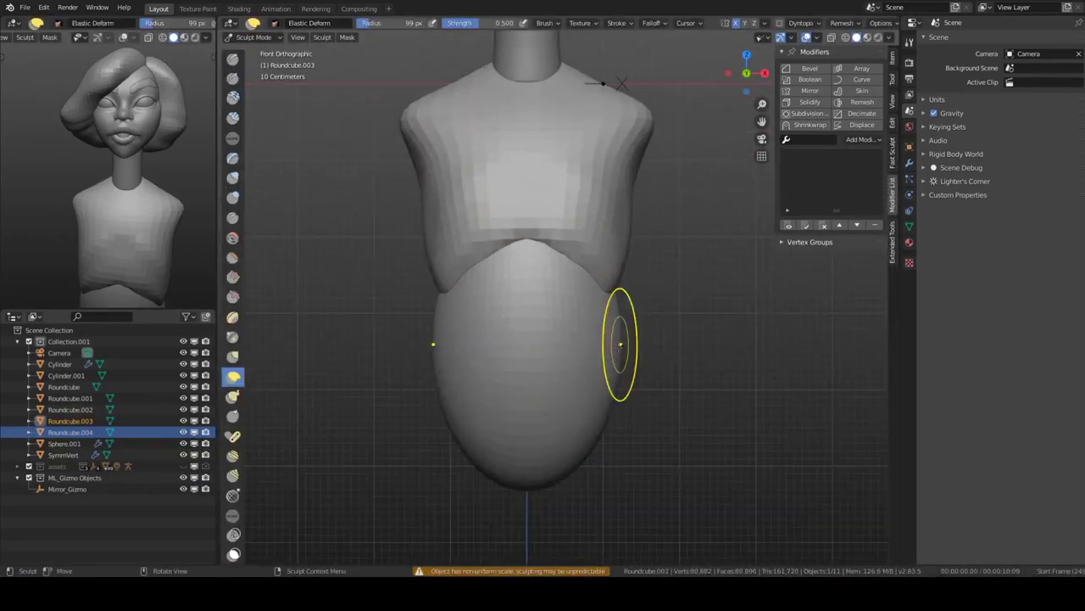
{"action": "middle_click_drag", "start_coordinate": [623, 351], "coordinate": [548, 318]}
{"action": "middle_click_drag", "start_coordinate": [371, 283], "coordinate": [482, 296]}
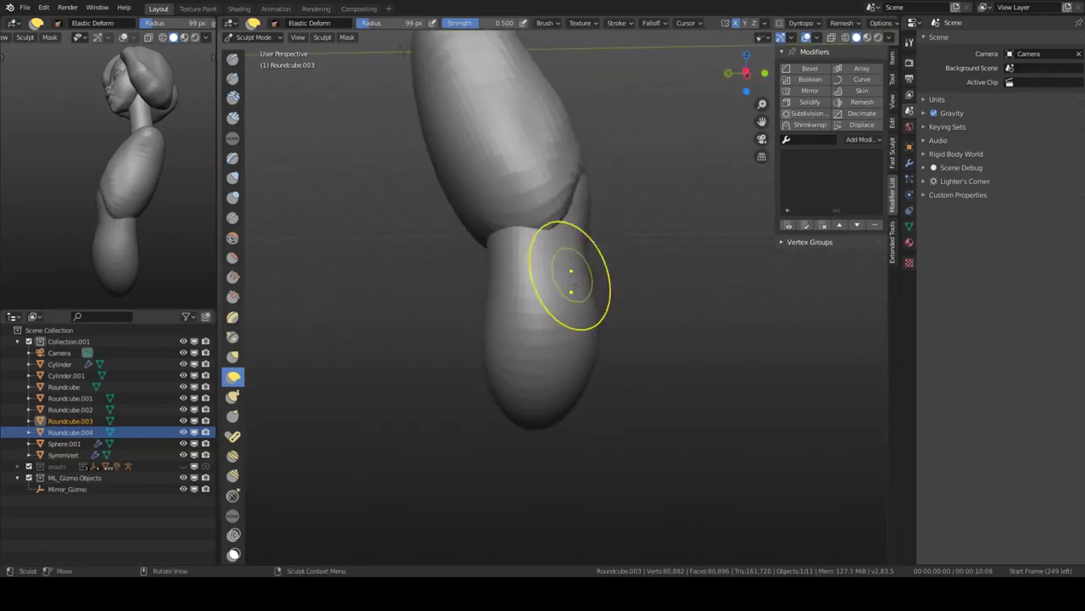
{"action": "middle_click_drag", "start_coordinate": [572, 272], "coordinate": [481, 188]}
{"action": "key", "text": "shift+d"}
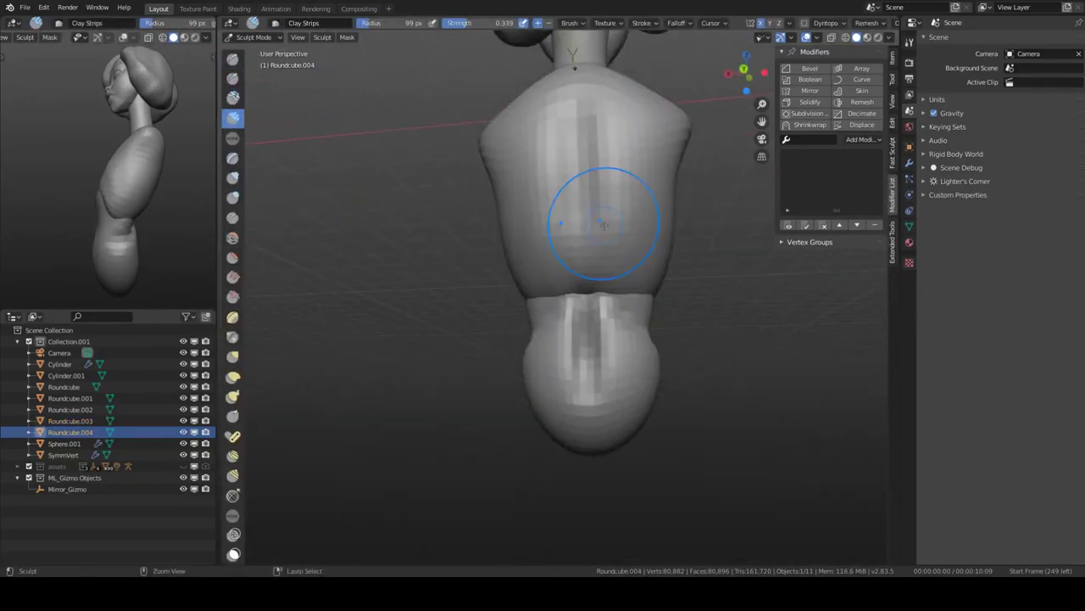
- In front view, add a Round Cube and move it down in Z below the waist
{"action": "key", "text": "ctrl+Tab"}
{"action": "key", "text": "KP_1"}
{"action": "key", "text": "shift+a"}
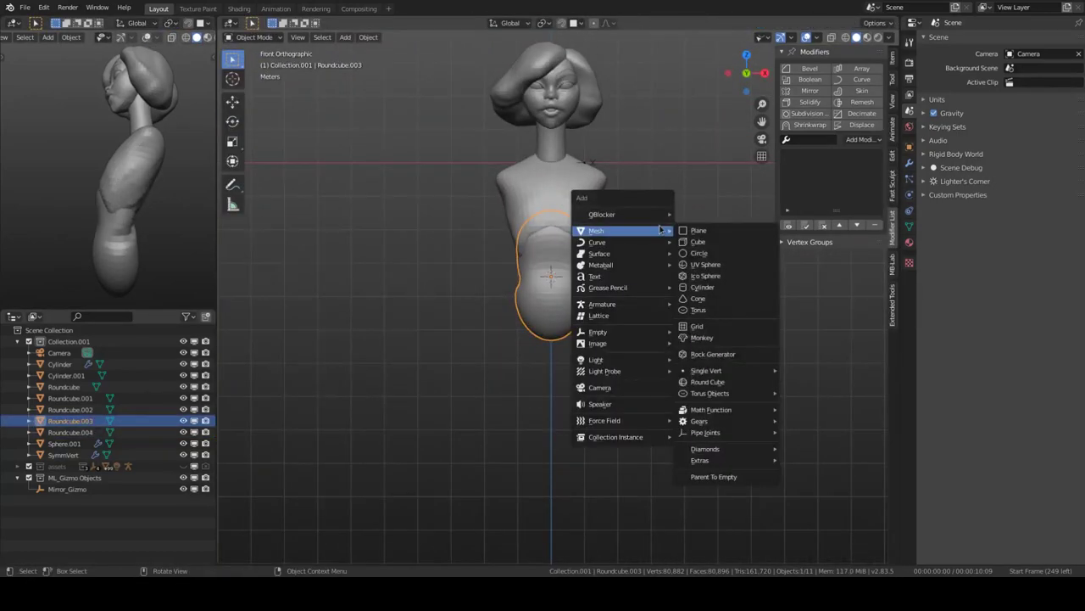
{"action": "left_click", "coordinate": [703, 230]}
{"action": "key", "text": "g"}
{"action": "key", "text": "z"}
{"action": "left_click", "coordinate": [570, 350]}
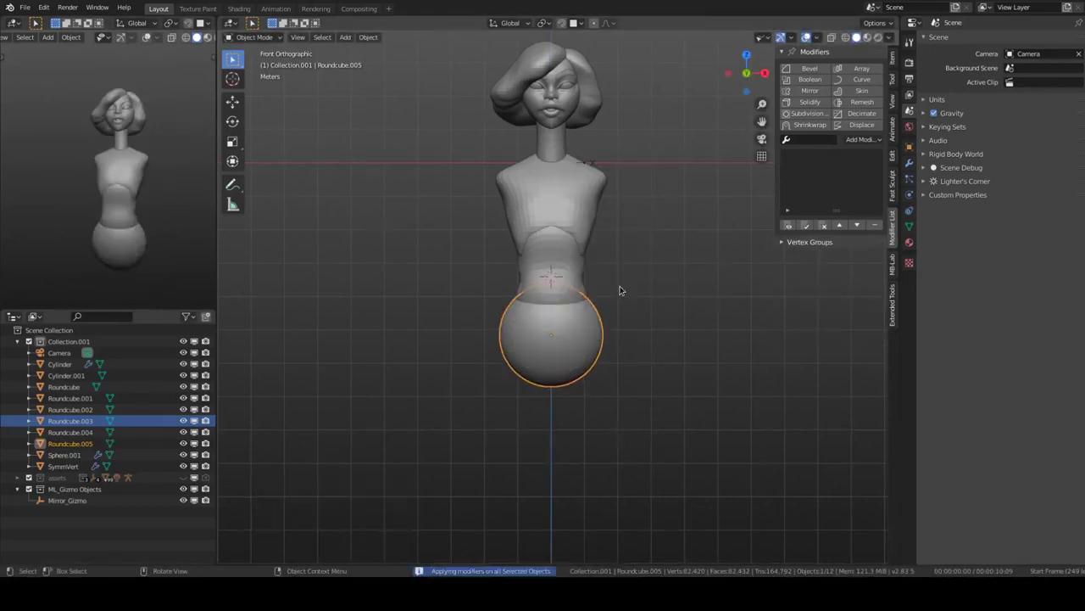
- Sculpt the new hip piece with the Clay Strips brush from several angles
{"action": "key", "text": "ctrl+Tab"}
{"action": "scroll", "coordinate": [620, 291], "scroll_direction": "up", "scroll_amount": 2}
{"action": "left_click", "coordinate": [629, 348]}
{"action": "middle_click_drag", "start_coordinate": [628, 348], "coordinate": [537, 297]}
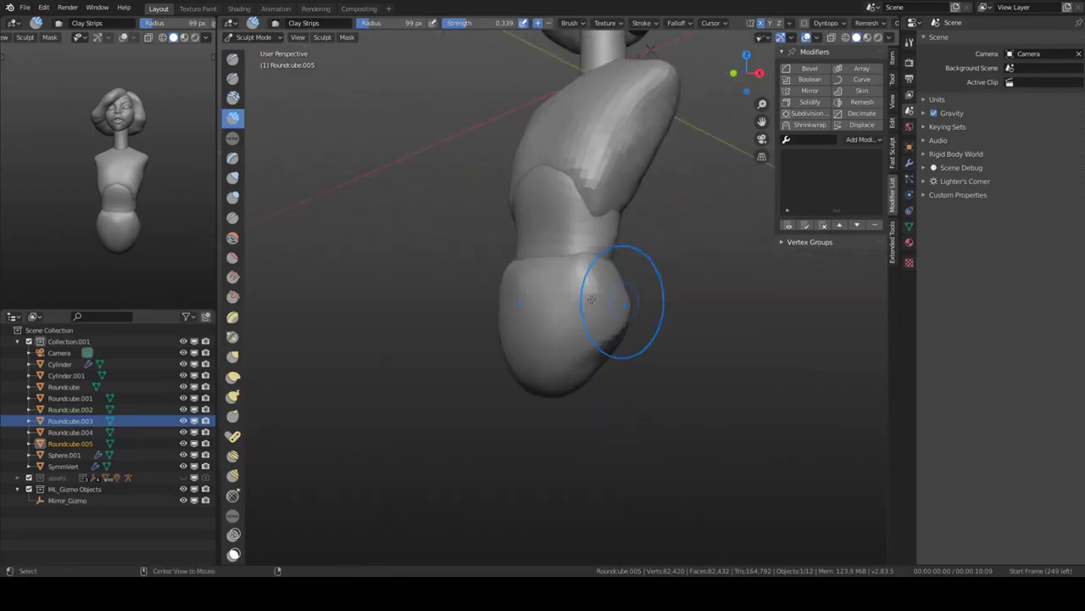
{"action": "middle_click_drag", "start_coordinate": [573, 255], "coordinate": [482, 174]}
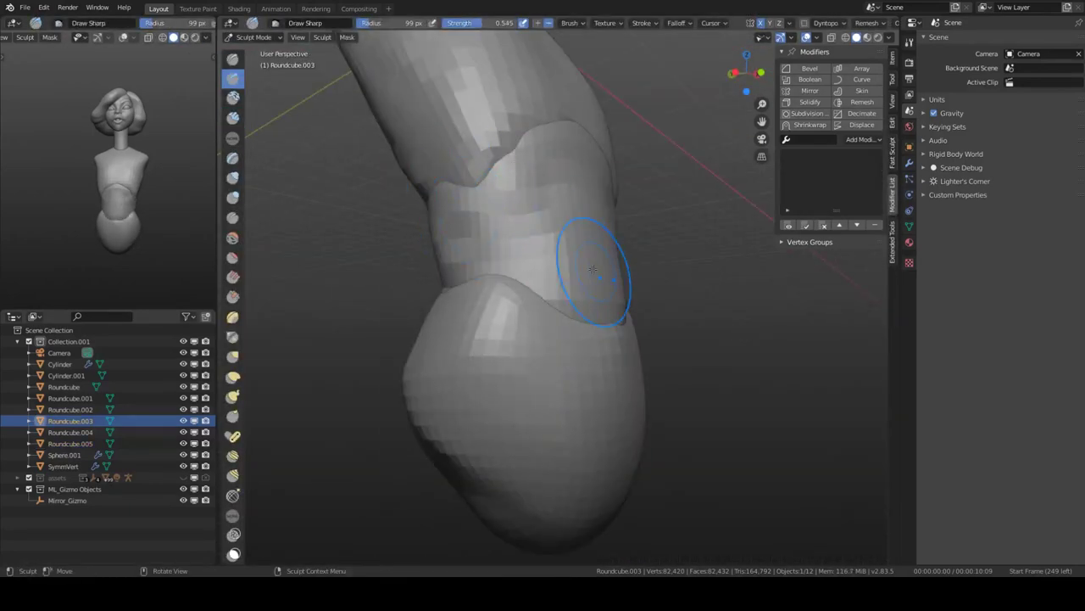
{"action": "middle_click_drag", "start_coordinate": [591, 269], "coordinate": [521, 291]}
{"action": "middle_click_drag", "start_coordinate": [599, 383], "coordinate": [557, 314]}
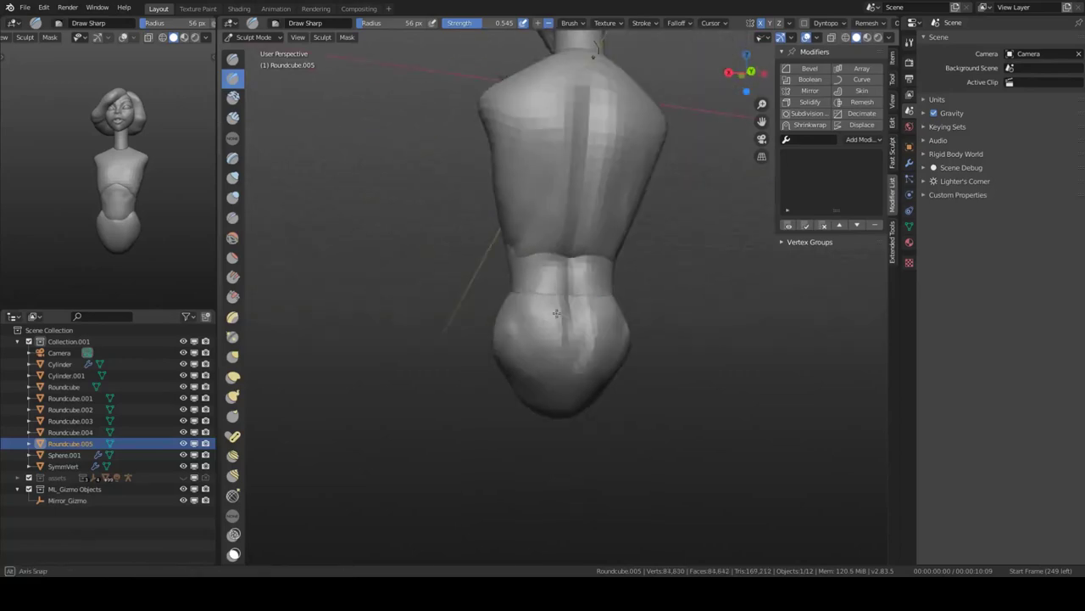
{"action": "scroll", "coordinate": [609, 379], "scroll_direction": "up", "scroll_amount": 4}
{"action": "key", "text": "c"}
{"action": "mouse_move", "coordinate": [610, 291]}
{"action": "middle_mouse_down"}
{"action": "mouse_move", "coordinate": [647, 246]}
{"action": "mouse_move", "coordinate": [541, 342]}
{"action": "mouse_move", "coordinate": [625, 327]}
{"action": "middle_mouse_up"}
{"action": "scroll", "coordinate": [558, 306], "scroll_direction": "down", "scroll_amount": 3}
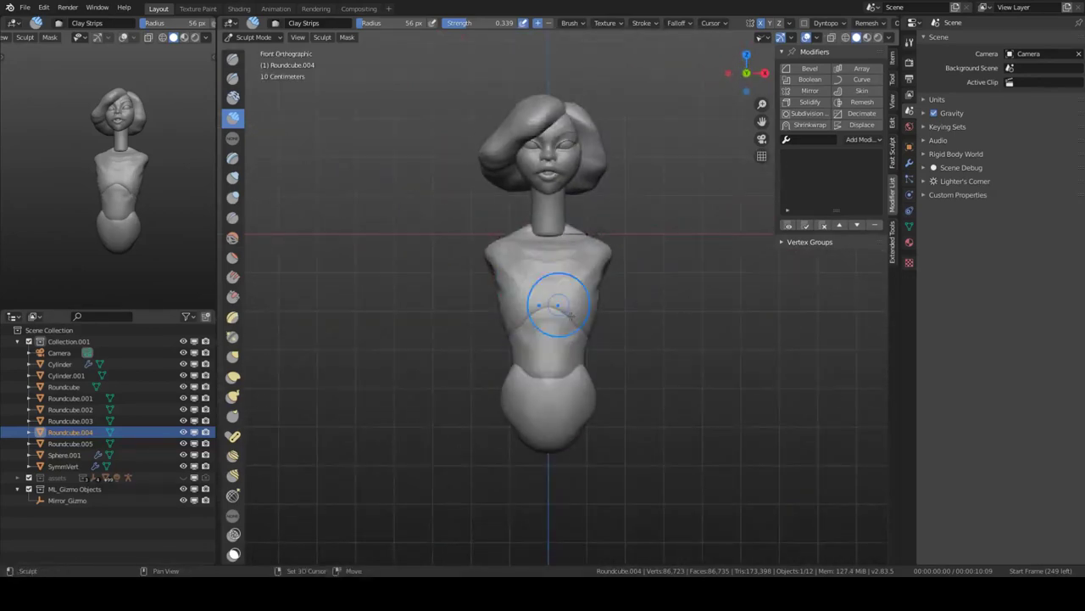
{"action": "mouse_move", "coordinate": [612, 264]}
{"action": "middle_mouse_down"}
{"action": "mouse_move", "coordinate": [576, 307]}
{"action": "mouse_move", "coordinate": [605, 332]}
{"action": "mouse_move", "coordinate": [553, 265]}
{"action": "mouse_move", "coordinate": [613, 303]}
{"action": "mouse_move", "coordinate": [565, 351]}
{"action": "mouse_move", "coordinate": [650, 390]}
{"action": "middle_mouse_up"}
- Enlarge the brush, reposition the waist and hip pieces, and refine the hips with Clay
{"action": "key", "text": "bracketright"}
{"action": "key", "text": "bracketright"}
{"action": "key", "text": "bracketright"}
{"action": "key", "text": "bracketright"}
{"action": "key", "text": "bracketright"}
{"action": "key", "text": "bracketright"}
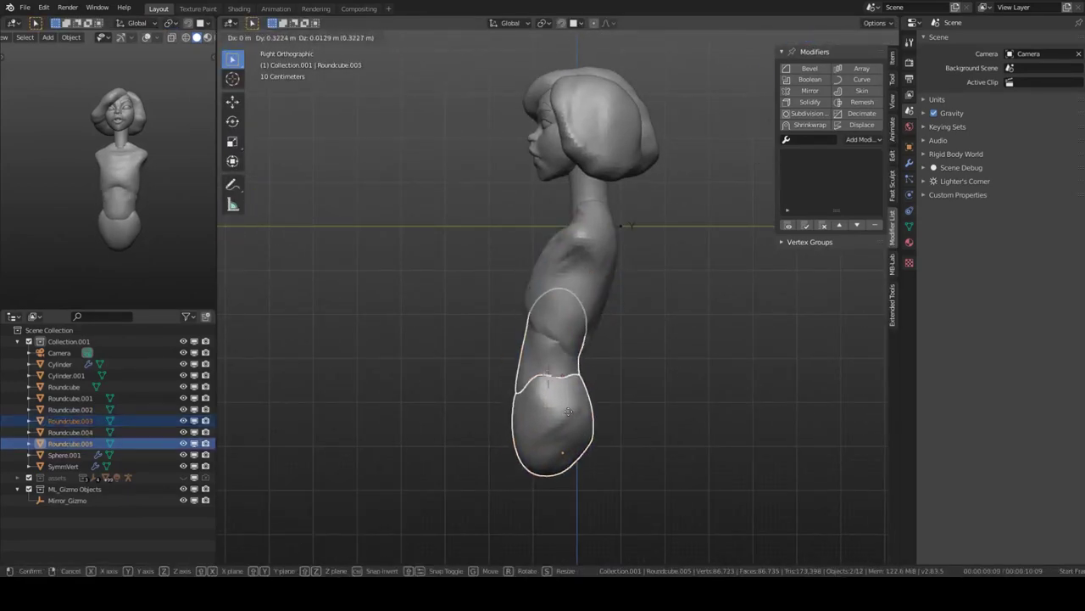
{"action": "left_click", "coordinate": [568, 411]}
{"action": "middle_click_drag", "start_coordinate": [568, 411], "coordinate": [647, 376]}
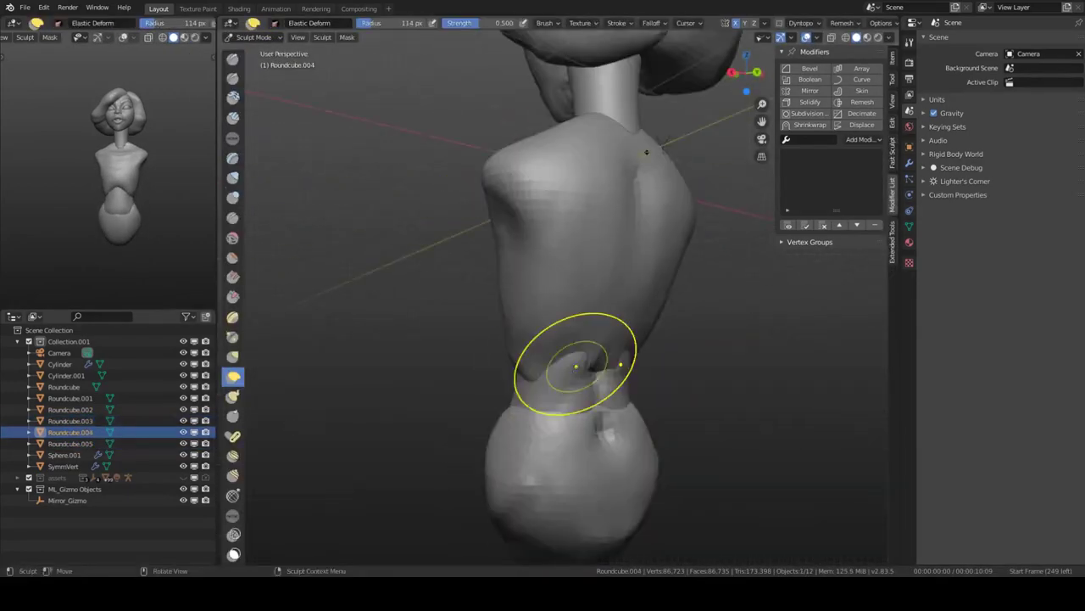
{"action": "mouse_move", "coordinate": [568, 359]}
{"action": "middle_mouse_down"}
{"action": "mouse_move", "coordinate": [649, 399]}
{"action": "mouse_move", "coordinate": [619, 326]}
{"action": "mouse_move", "coordinate": [629, 329]}
{"action": "middle_mouse_up"}
{"action": "key", "text": "KP_1"}
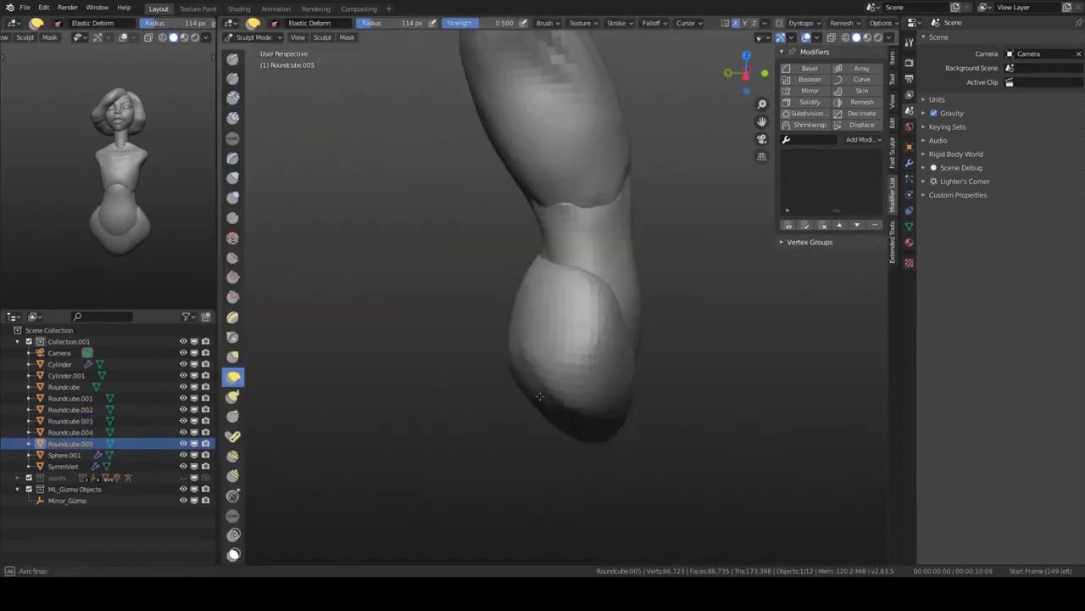
{"action": "key", "text": "c"}
{"action": "middle_click_drag", "start_coordinate": [539, 396], "coordinate": [585, 346]}
{"action": "middle_click_drag", "start_coordinate": [491, 339], "coordinate": [487, 303]}
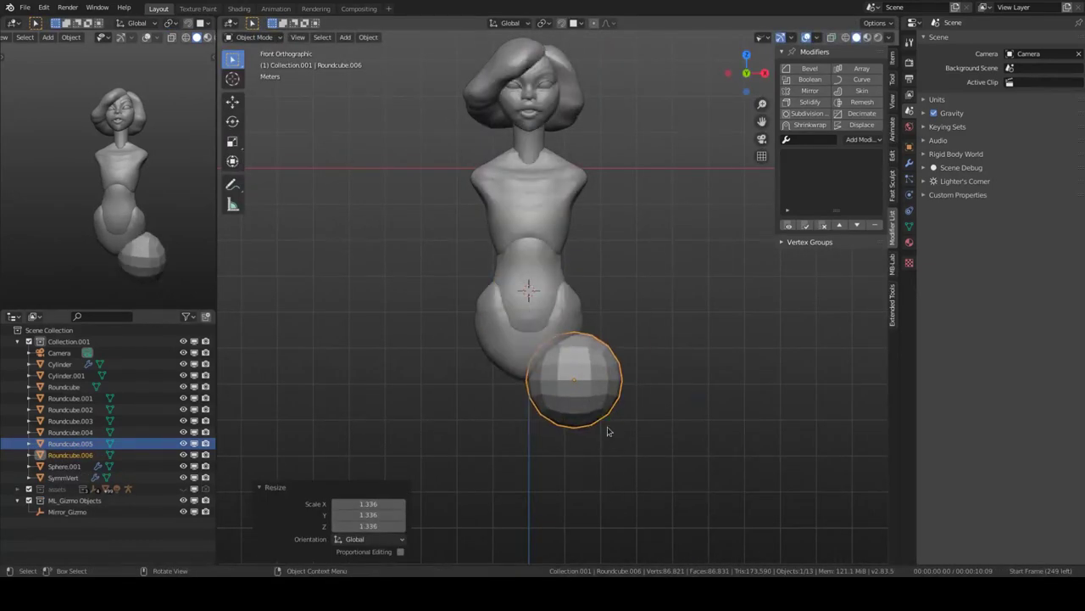
- Subdivide the leg sphere to level 2 and mirror it across the centre to form both thighs
{"action": "key", "text": "ctrl+2"}
{"action": "left_click", "coordinate": [810, 91]}
{"action": "left_click", "coordinate": [872, 219]}
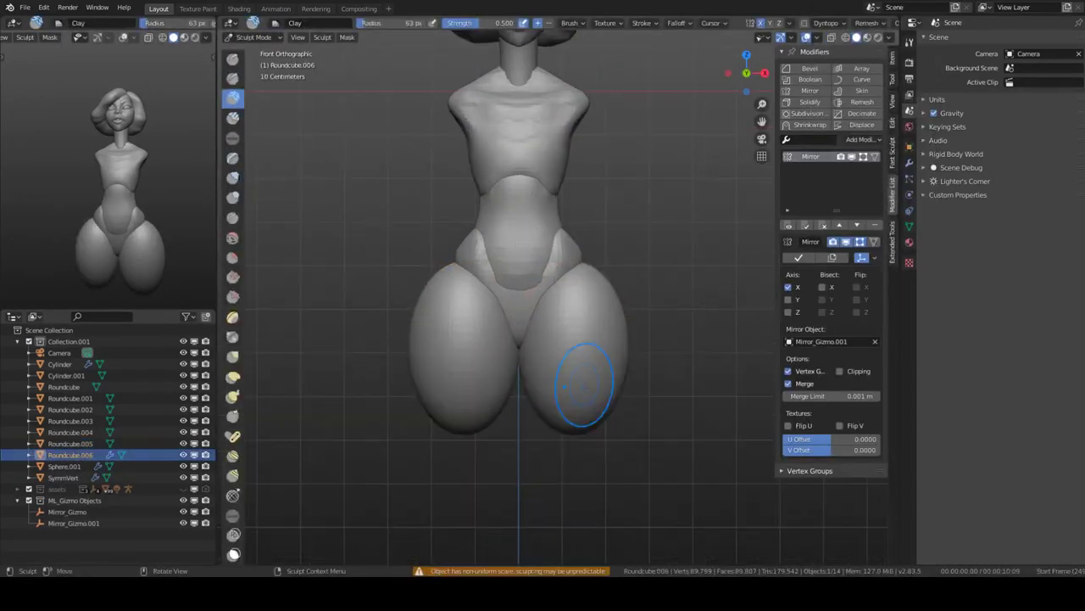
{"action": "middle_click_drag", "start_coordinate": [554, 465], "coordinate": [523, 419]}
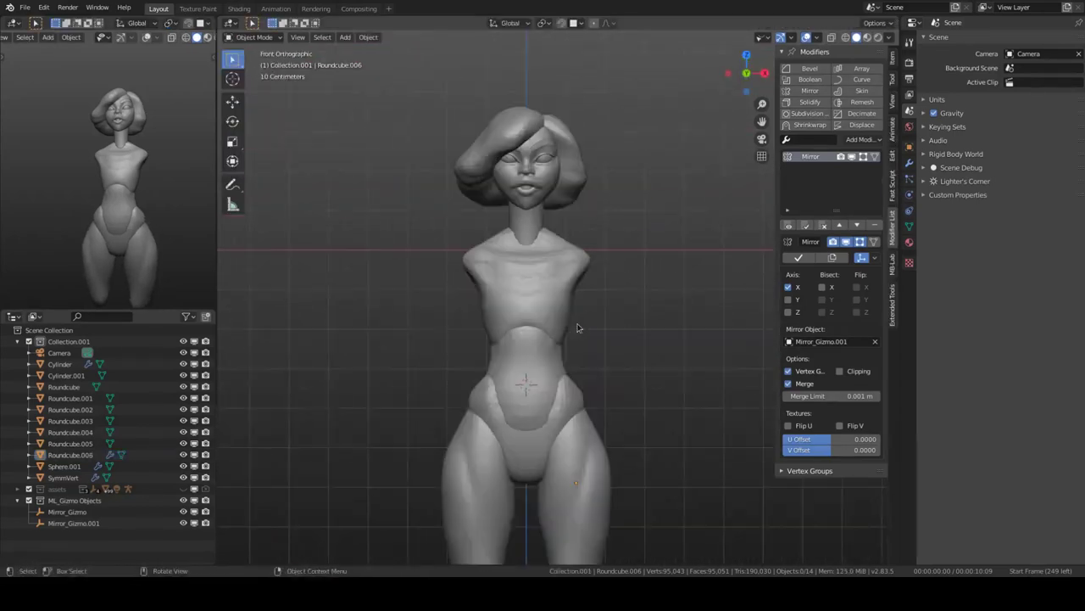
- Mirror the shoulder sphere to the other side, apply its subdivision, and shape it with Grab
{"action": "key", "text": "shift+x"}
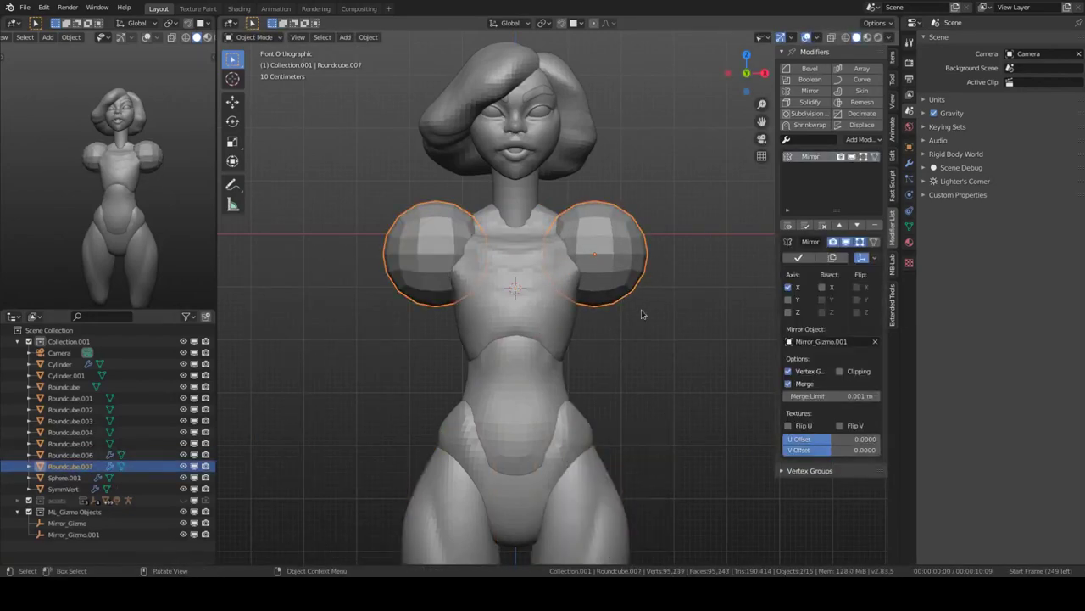
{"action": "key", "text": "ctrl+a"}
{"action": "scroll", "coordinate": [689, 336], "scroll_direction": "up", "scroll_amount": 1}
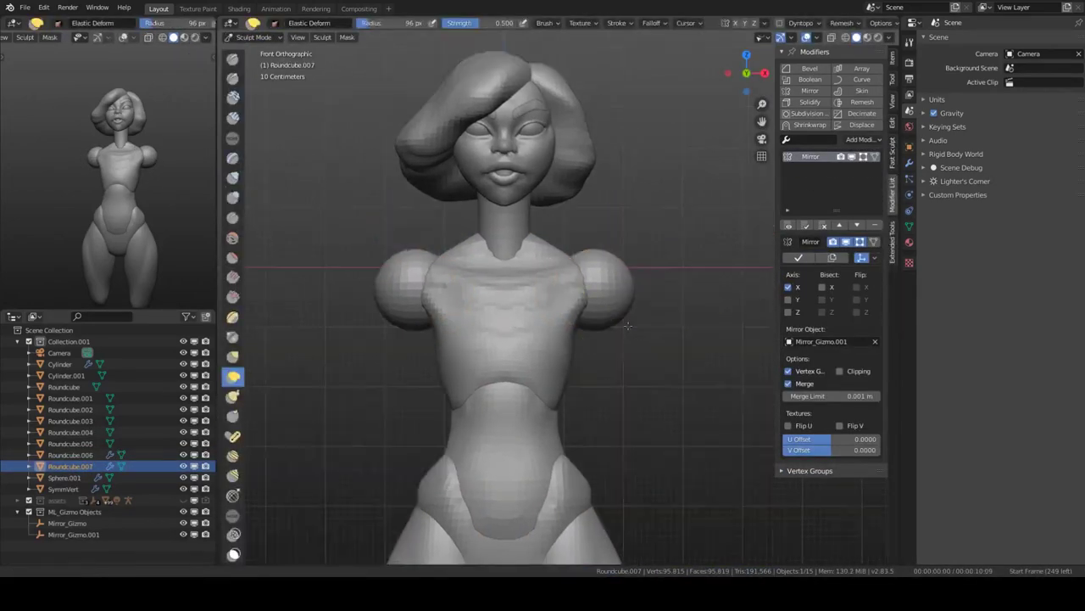
{"action": "mouse_move", "coordinate": [618, 279]}
{"action": "middle_mouse_down"}
{"action": "mouse_move", "coordinate": [574, 275]}
{"action": "mouse_move", "coordinate": [526, 291]}
{"action": "mouse_move", "coordinate": [600, 286]}
{"action": "mouse_move", "coordinate": [613, 242]}
{"action": "mouse_move", "coordinate": [485, 278]}
{"action": "middle_mouse_up"}
{"action": "key", "text": "g"}
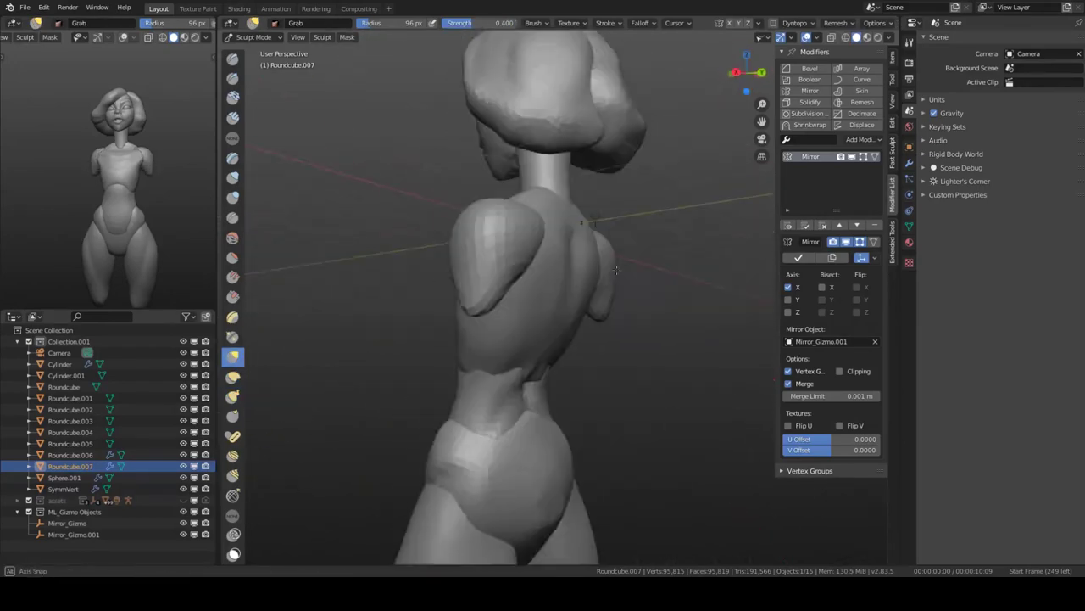
{"action": "mouse_move", "coordinate": [617, 270]}
{"action": "middle_mouse_down"}
{"action": "mouse_move", "coordinate": [572, 308]}
{"action": "mouse_move", "coordinate": [540, 293]}
{"action": "mouse_move", "coordinate": [576, 216]}
{"action": "mouse_move", "coordinate": [545, 229]}
{"action": "mouse_move", "coordinate": [497, 286]}
{"action": "middle_mouse_up"}
{"action": "mouse_move", "coordinate": [545, 242]}
{"action": "middle_mouse_down"}
{"action": "mouse_move", "coordinate": [520, 327]}
{"action": "mouse_move", "coordinate": [545, 339]}
{"action": "middle_mouse_up"}
- Sculpt the torso with Clay and Elastic Deform, reposition the piece, and apply its scale
{"action": "key", "text": "c"}
{"action": "mouse_move", "coordinate": [440, 270]}
{"action": "middle_mouse_down"}
{"action": "mouse_move", "coordinate": [560, 261]}
{"action": "mouse_move", "coordinate": [605, 194]}
{"action": "middle_mouse_up"}
{"action": "key", "text": "shift+space"}
{"action": "left_click", "coordinate": [605, 344]}
{"action": "middle_click_drag", "start_coordinate": [582, 230], "coordinate": [575, 274]}
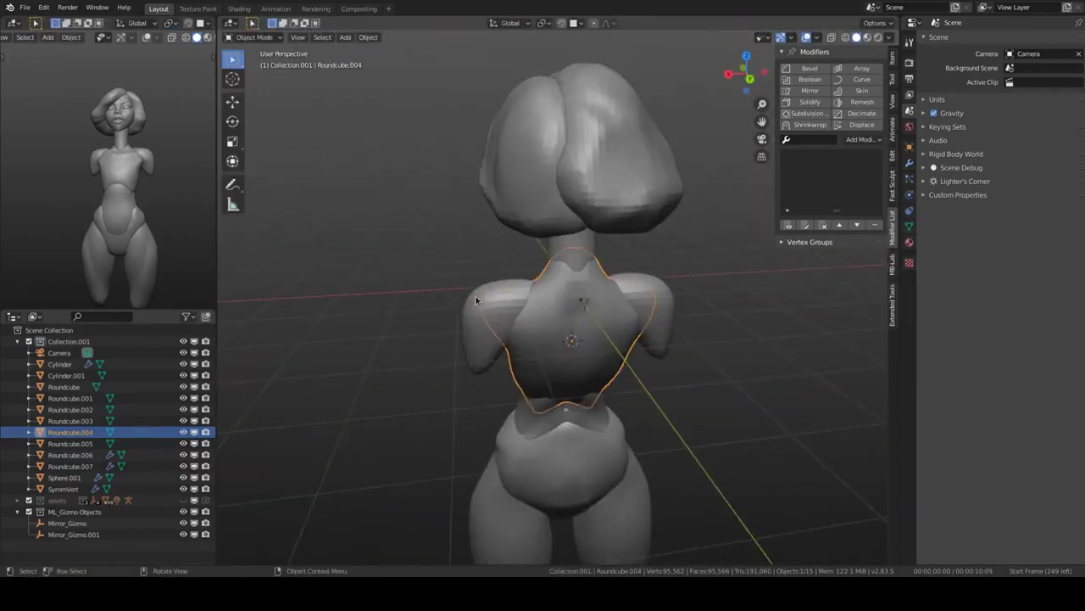
{"action": "left_click", "coordinate": [635, 306]}
{"action": "mouse_move", "coordinate": [634, 305]}
{"action": "middle_mouse_down"}
{"action": "mouse_move", "coordinate": [473, 291]}
{"action": "mouse_move", "coordinate": [593, 327]}
{"action": "middle_mouse_up"}
{"action": "key", "text": "KP_1"}
{"action": "key", "text": "ctrl+a"}
{"action": "key", "text": "alt+a"}
- Add a cylinder for the arm and resize it while keeping its height
{"action": "key", "text": "shift+a"}
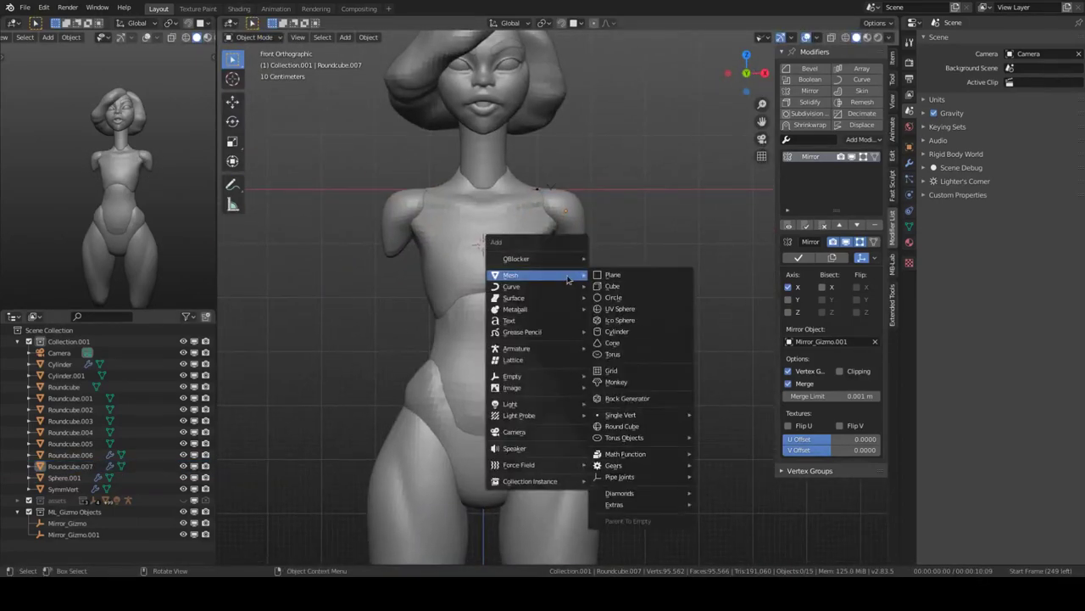
{"action": "left_click", "coordinate": [632, 354]}
{"action": "key", "text": "s"}
{"action": "key", "text": "shift+z"}
{"action": "left_click", "coordinate": [599, 297]}
{"action": "key", "text": "KP_3"}
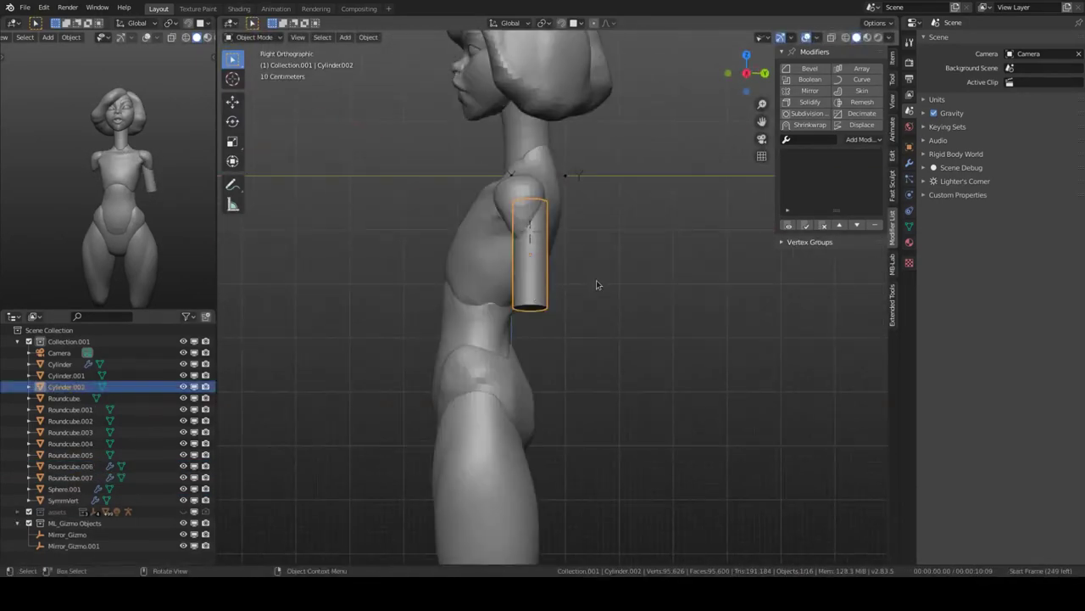
{"action": "key", "text": "KP_1"}
- Mirror the cylinder onto the other arm and move it below the upper arm
{"action": "key", "text": "alt+x"}
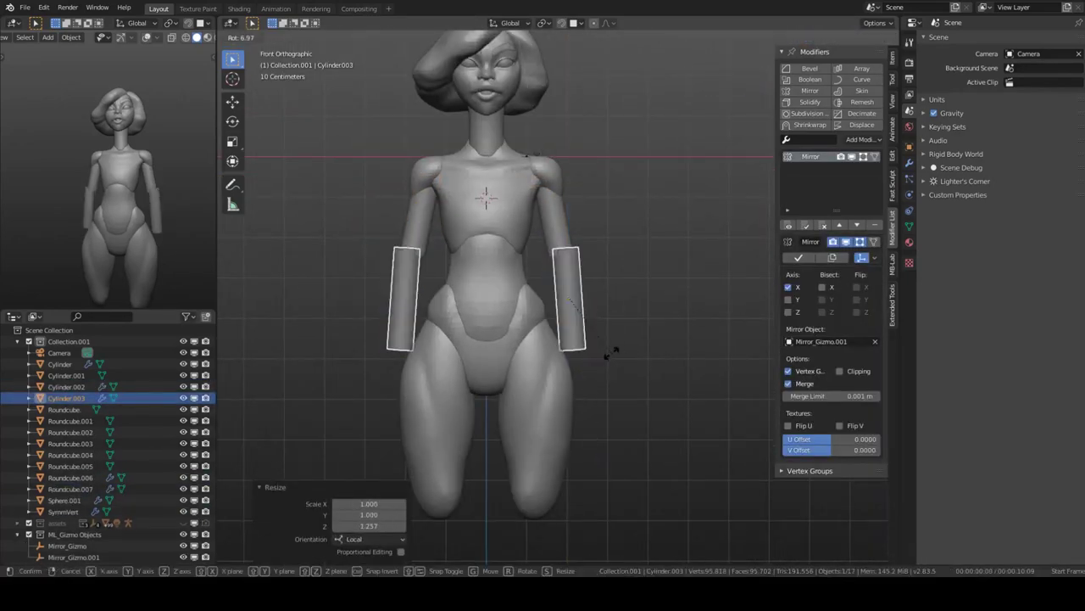
{"action": "key", "text": "g"}
{"action": "left_click", "coordinate": [659, 303]}
{"action": "key", "text": "KP_1"}
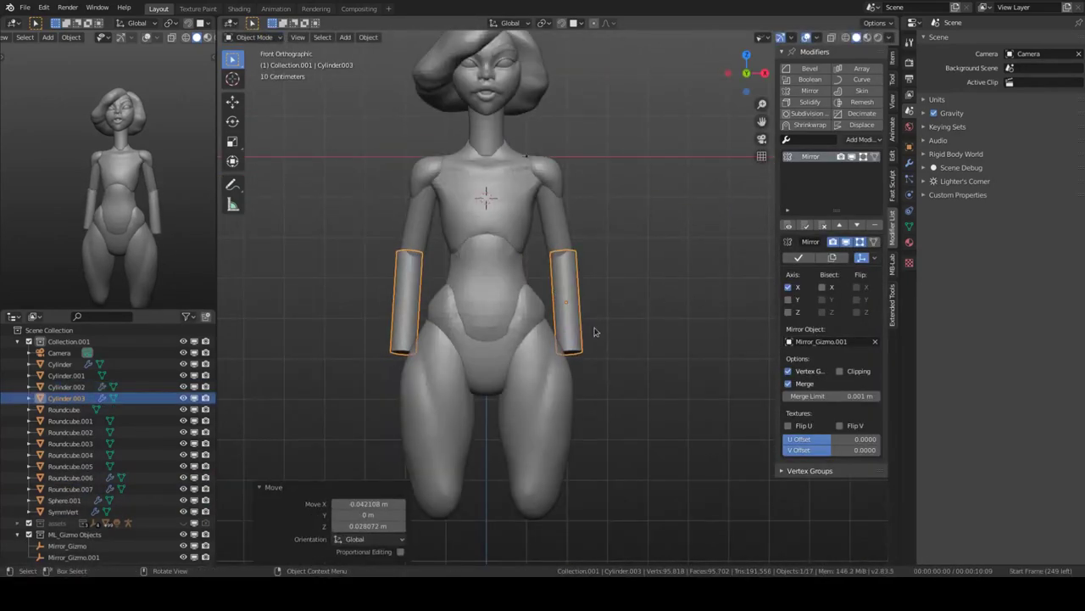
{"action": "middle_click_drag", "start_coordinate": [594, 331], "coordinate": [556, 401], "text": "shift"}
{"action": "scroll", "coordinate": [548, 311], "scroll_direction": "up", "scroll_amount": 4}
- Add a Round Cube from Quick Favorites, then place and flatten it across the chest
{"action": "left_click", "coordinate": [501, 280]}
{"action": "right_click", "coordinate": [500, 280]}
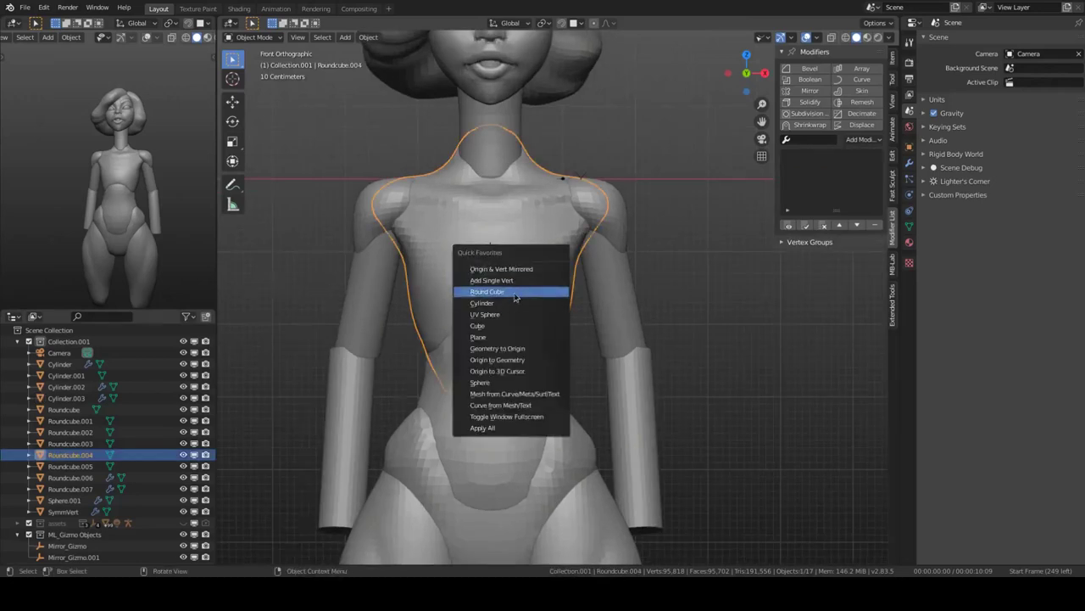
{"action": "left_click", "coordinate": [509, 285]}
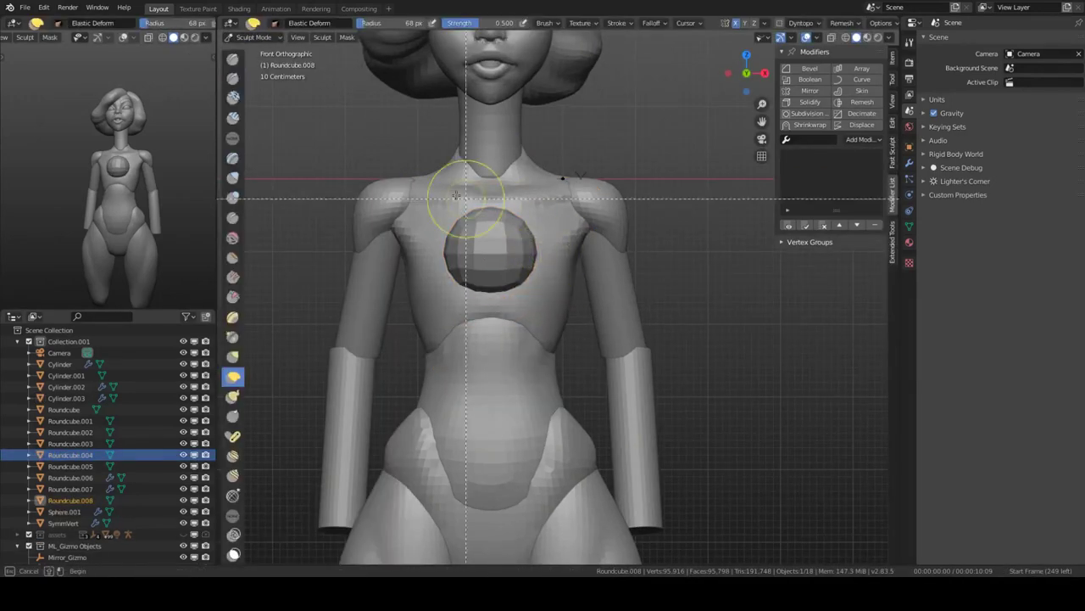
{"action": "left_click", "coordinate": [577, 271]}
{"action": "middle_click_drag", "start_coordinate": [542, 280], "coordinate": [610, 305]}
{"action": "key", "text": "s"}
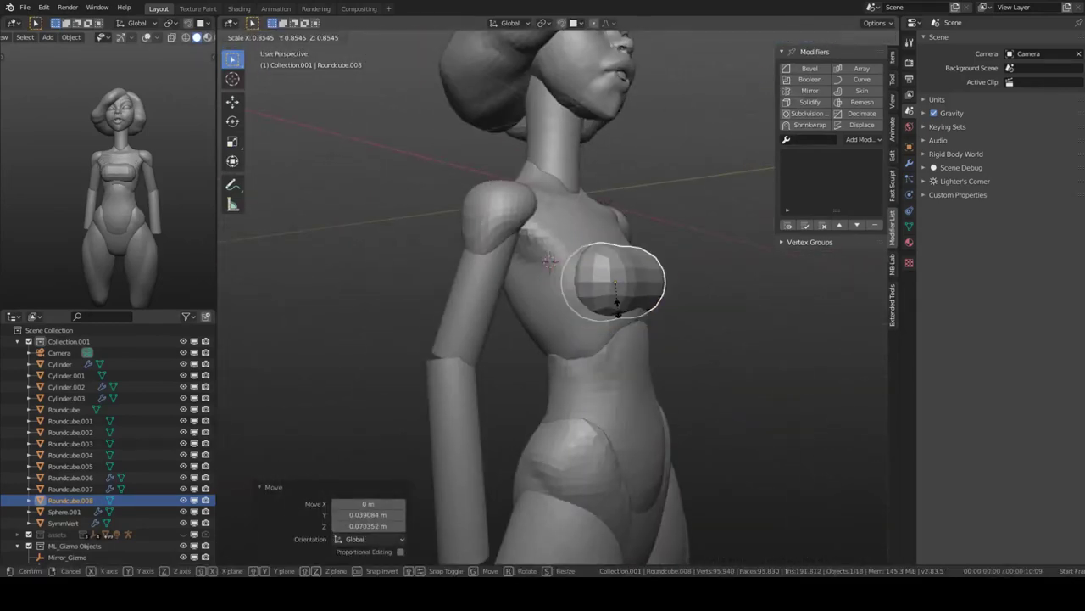
{"action": "left_click", "coordinate": [617, 302]}
{"action": "key", "text": "KP_1"}
{"action": "key", "text": "KP_3"}
{"action": "key", "text": "KP_1"}
{"action": "key", "text": "alt+a"}
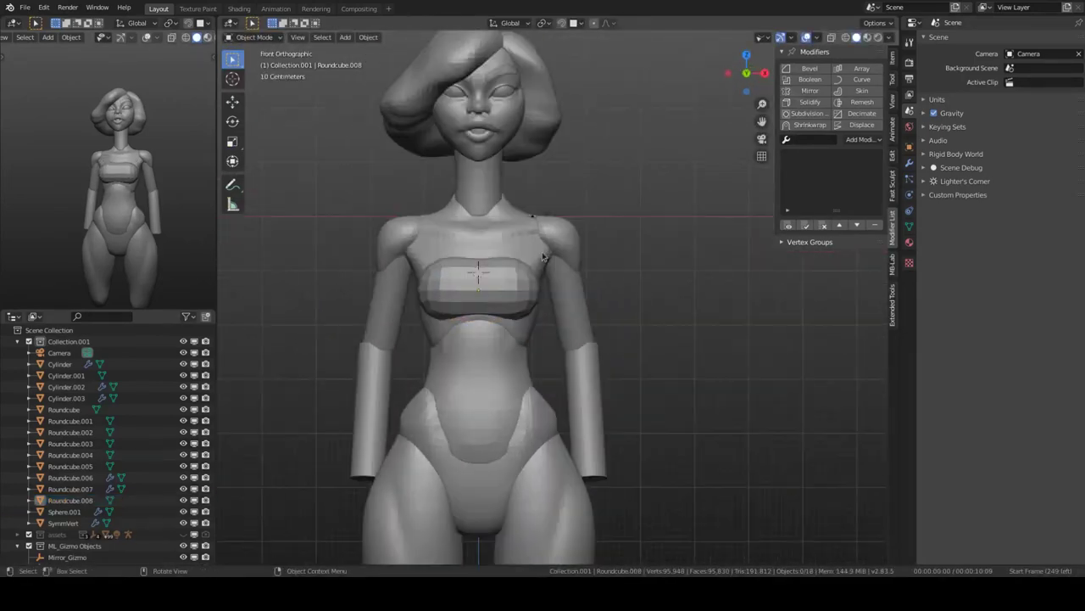
- Check the torso piece briefly in Sculpt Mode, then return to object mode in front view
{"action": "scroll", "coordinate": [543, 257], "scroll_direction": "up", "scroll_amount": 3}
{"action": "left_click", "coordinate": [544, 257]}
{"action": "left_click", "coordinate": [605, 356]}
{"action": "mouse_move", "coordinate": [605, 356]}
{"action": "middle_mouse_down"}
{"action": "mouse_move", "coordinate": [508, 306]}
{"action": "mouse_move", "coordinate": [527, 329]}
{"action": "mouse_move", "coordinate": [637, 308]}
{"action": "middle_mouse_up"}
{"action": "key", "text": "ctrl+Tab"}
{"action": "key", "text": "KP_1"}
{"action": "key", "text": "alt+a"}
{"action": "scroll", "coordinate": [548, 309], "scroll_direction": "up", "scroll_amount": 2}
{"action": "scroll", "coordinate": [543, 309], "scroll_direction": "up", "scroll_amount": 1}
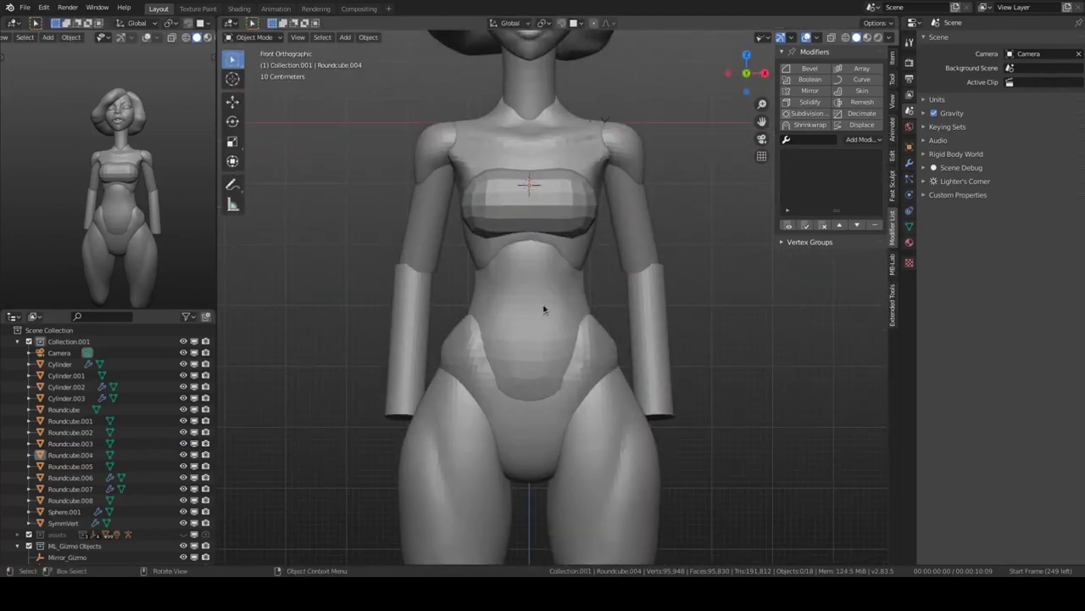
- Enter Sculpt Mode on the torso to inspect the head from the side, then exit
{"action": "scroll", "coordinate": [544, 309], "scroll_direction": "down", "scroll_amount": 3}
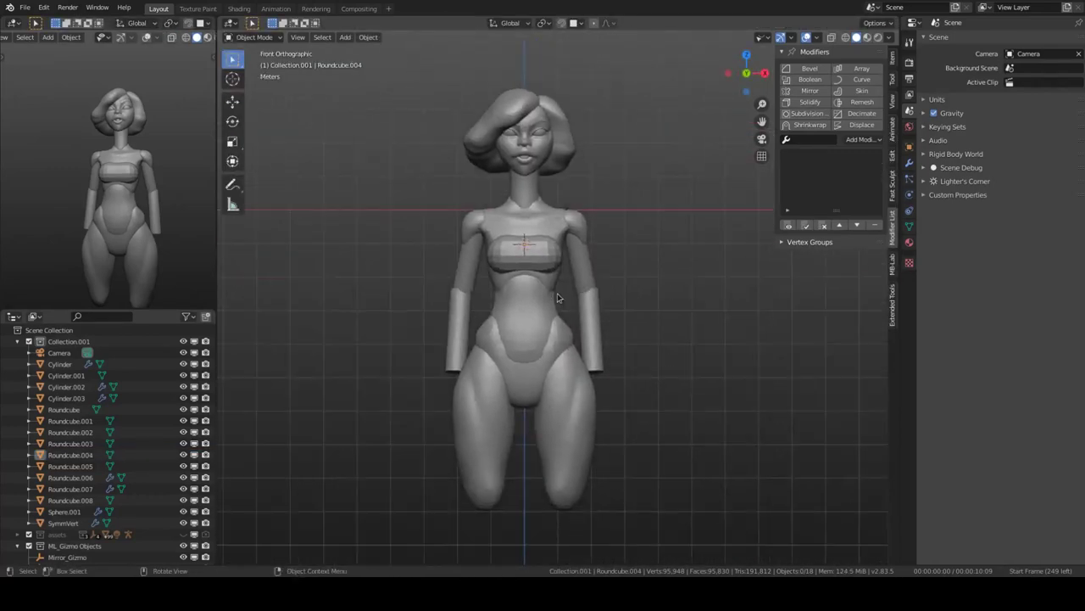
{"action": "left_click", "coordinate": [525, 314]}
{"action": "key", "text": "ctrl+Tab"}
{"action": "scroll", "coordinate": [526, 314], "scroll_direction": "up", "scroll_amount": 4}
{"action": "mouse_move", "coordinate": [525, 314]}
{"action": "middle_mouse_down"}
{"action": "mouse_move", "coordinate": [489, 290]}
{"action": "mouse_move", "coordinate": [582, 240]}
{"action": "mouse_move", "coordinate": [521, 279]}
{"action": "mouse_move", "coordinate": [560, 288]}
{"action": "mouse_move", "coordinate": [585, 318]}
{"action": "middle_mouse_up"}
{"action": "key", "text": "ctrl+Tab"}
- Isolate the arm cylinders and sculpt them with the Inflate and Snake Hook brushes
{"action": "left_click", "coordinate": [585, 318]}
{"action": "key", "text": "ctrl+Tab"}
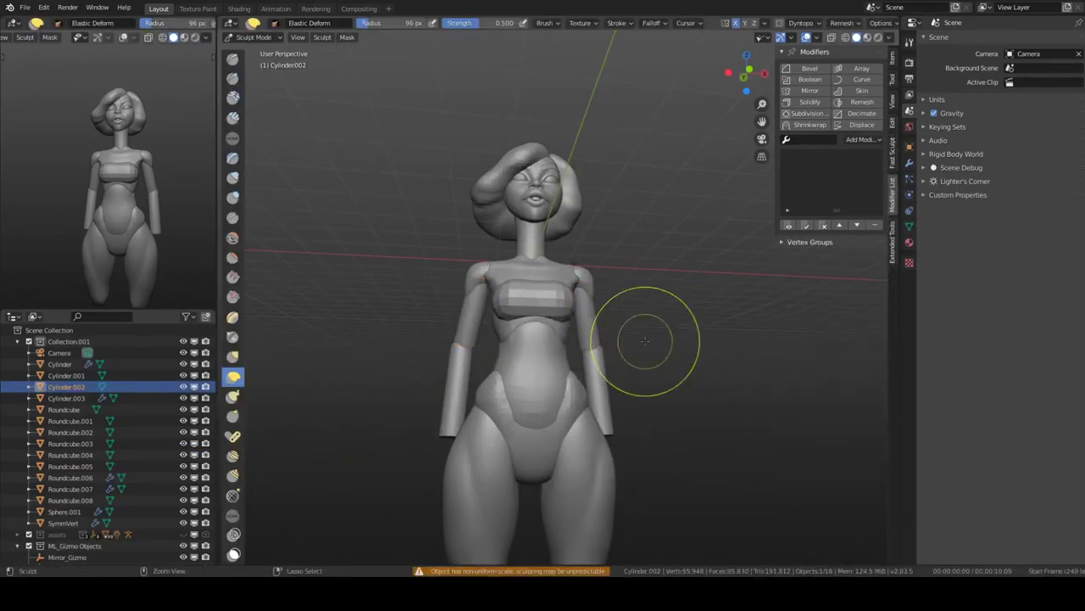
{"action": "middle_click_drag", "start_coordinate": [642, 339], "coordinate": [649, 340]}
{"action": "key", "text": "KP_Divide"}
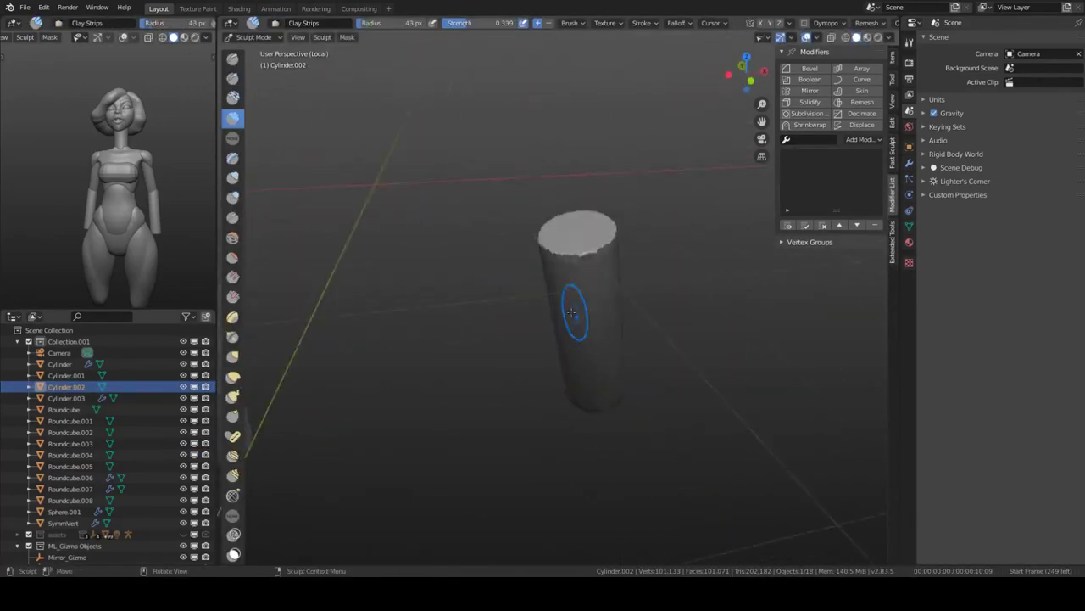
{"action": "key", "text": "i"}
{"action": "mouse_move", "coordinate": [571, 312]}
{"action": "middle_mouse_down"}
{"action": "mouse_move", "coordinate": [625, 230]}
{"action": "mouse_move", "coordinate": [589, 339]}
{"action": "mouse_move", "coordinate": [572, 306]}
{"action": "middle_mouse_up"}
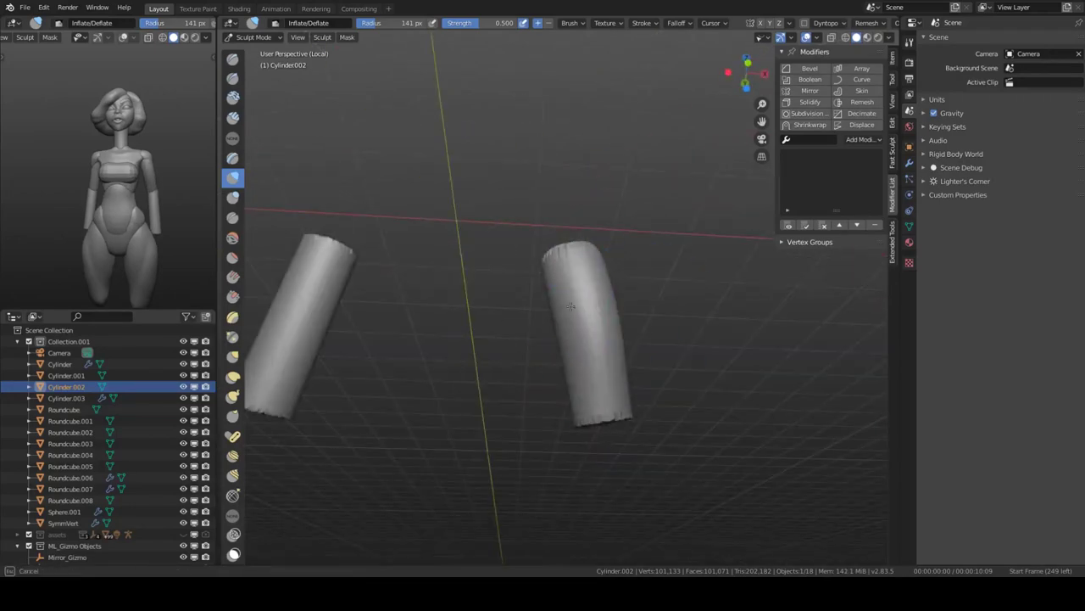
{"action": "key", "text": "ctrl+Tab"}
{"action": "key", "text": "ctrl+Tab"}
{"action": "mouse_move", "coordinate": [449, 303]}
{"action": "middle_mouse_down"}
{"action": "mouse_move", "coordinate": [508, 305]}
{"action": "mouse_move", "coordinate": [598, 387]}
{"action": "mouse_move", "coordinate": [569, 218]}
{"action": "mouse_move", "coordinate": [534, 352]}
{"action": "mouse_move", "coordinate": [608, 393]}
{"action": "mouse_move", "coordinate": [582, 344]}
{"action": "mouse_move", "coordinate": [576, 254]}
{"action": "mouse_move", "coordinate": [613, 267]}
{"action": "mouse_move", "coordinate": [620, 330]}
{"action": "mouse_move", "coordinate": [545, 291]}
{"action": "middle_mouse_up"}
{"action": "key", "text": "KP_Divide"}
{"action": "key", "text": "k"}
- Subdivide the shoulder ball to level 2 and apply the forearm cylinders' scale
{"action": "key", "text": "ctrl+Tab"}
{"action": "left_click", "coordinate": [555, 229]}
{"action": "key", "text": "ctrl+2"}
{"action": "key", "text": "ctrl+Tab"}
{"action": "key", "text": "ctrl+Tab"}
{"action": "left_click", "coordinate": [483, 382]}
{"action": "key", "text": "ctrl+a"}
{"action": "middle_click_drag", "start_coordinate": [534, 329], "coordinate": [543, 233]}
{"action": "key", "text": "ctrl+Tab"}
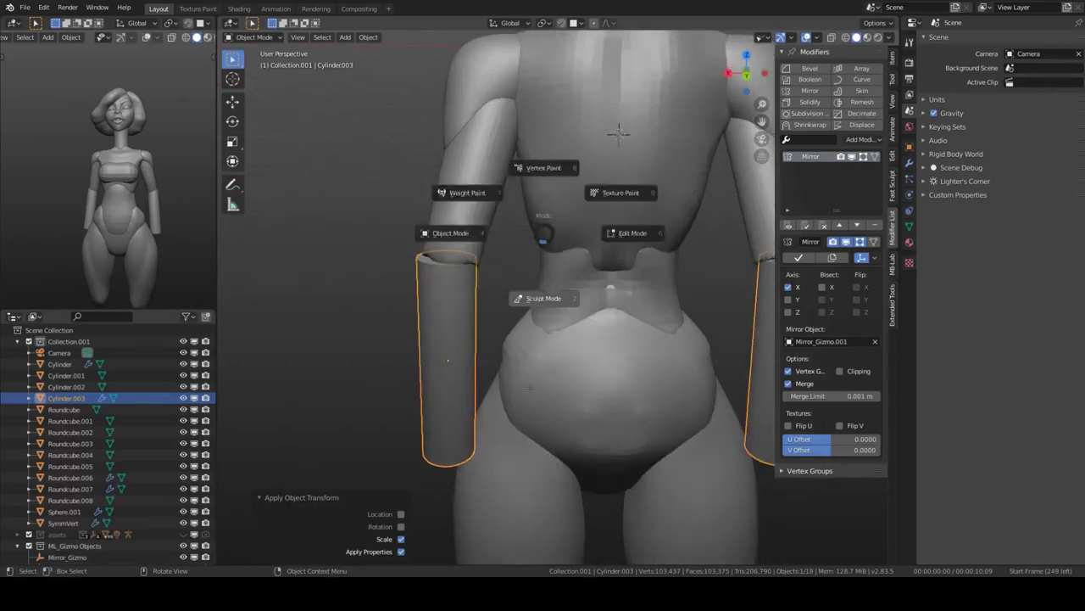
{"action": "left_click", "coordinate": [509, 296]}
- Shape the forearms with the Elastic Deform brush from front and side views
{"action": "mouse_move", "coordinate": [480, 296]}
{"action": "middle_mouse_down"}
{"action": "mouse_move", "coordinate": [678, 291]}
{"action": "mouse_move", "coordinate": [642, 201]}
{"action": "mouse_move", "coordinate": [577, 387]}
{"action": "mouse_move", "coordinate": [634, 296]}
{"action": "middle_mouse_up"}
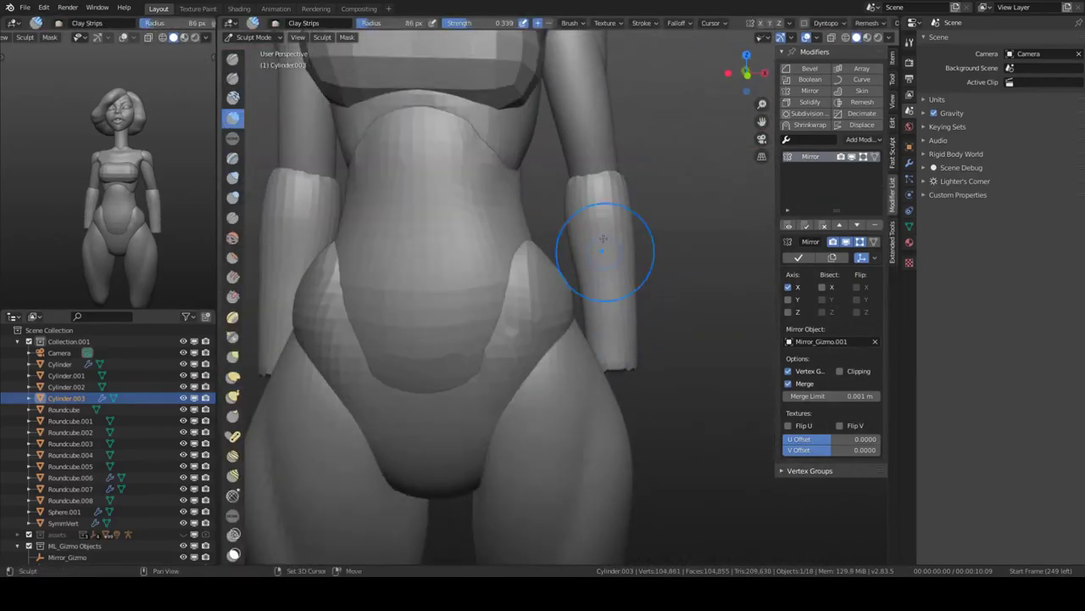
{"action": "mouse_move", "coordinate": [602, 239]}
{"action": "middle_mouse_down"}
{"action": "mouse_move", "coordinate": [551, 254]}
{"action": "mouse_move", "coordinate": [585, 254]}
{"action": "middle_mouse_up"}
{"action": "key", "text": "KP_1"}
{"action": "key", "text": "shift+space"}
{"action": "left_click", "coordinate": [586, 373]}
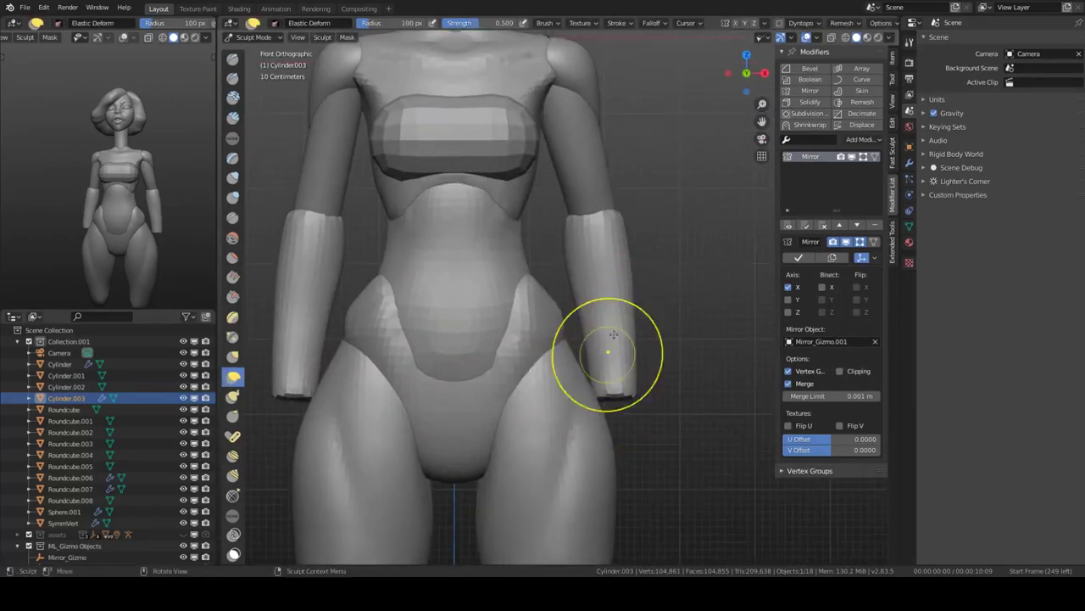
{"action": "key", "text": "KP_3"}
{"action": "mouse_move", "coordinate": [573, 387]}
{"action": "middle_mouse_down"}
{"action": "mouse_move", "coordinate": [553, 303]}
{"action": "mouse_move", "coordinate": [578, 336]}
{"action": "mouse_move", "coordinate": [514, 218]}
{"action": "mouse_move", "coordinate": [557, 364]}
{"action": "mouse_move", "coordinate": [626, 262]}
{"action": "mouse_move", "coordinate": [565, 283]}
{"action": "mouse_move", "coordinate": [576, 324]}
{"action": "middle_mouse_up"}
- Refine the forearm taper with Draw, Clay and Elastic Deform brushes, then return to object mode
{"action": "key", "text": "x"}
{"action": "key", "text": "e"}
{"action": "scroll", "coordinate": [565, 283], "scroll_direction": "up", "scroll_amount": 3}
{"action": "key", "text": "c"}
{"action": "mouse_move", "coordinate": [548, 289]}
{"action": "middle_mouse_down"}
{"action": "mouse_move", "coordinate": [601, 296]}
{"action": "mouse_move", "coordinate": [585, 323]}
{"action": "mouse_move", "coordinate": [591, 350]}
{"action": "mouse_move", "coordinate": [625, 322]}
{"action": "middle_mouse_up"}
{"action": "scroll", "coordinate": [586, 322], "scroll_direction": "down", "scroll_amount": 3}
{"action": "key", "text": "e"}
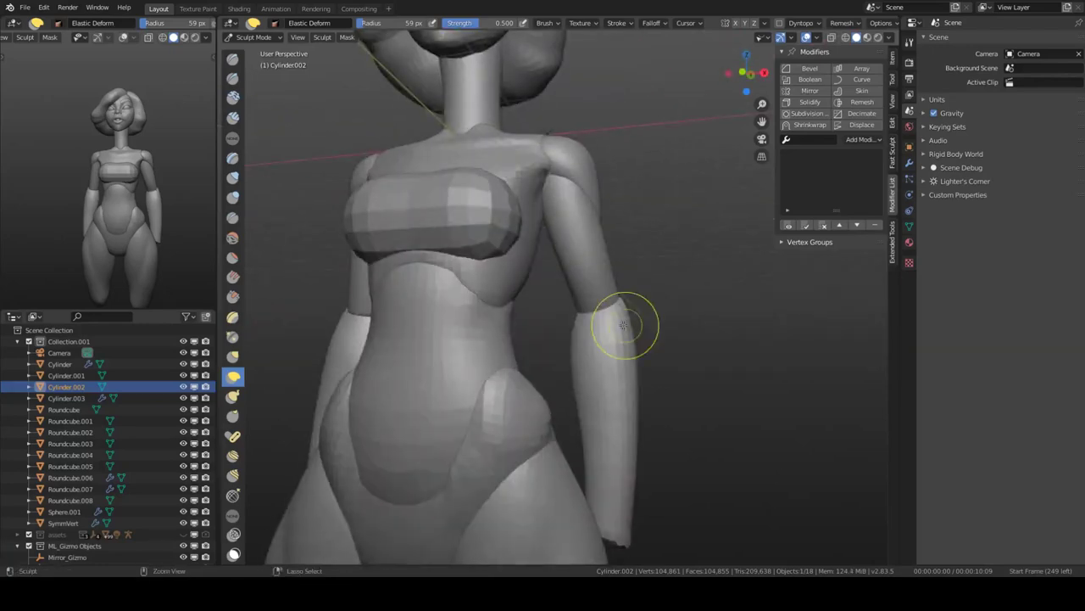
{"action": "key", "text": "ctrl+Tab"}
{"action": "key", "text": "KP_1"}
- Mirror the upper arm onto the other side and sculpt it with the Draw Sharp brush
{"action": "left_click", "coordinate": [810, 89]}
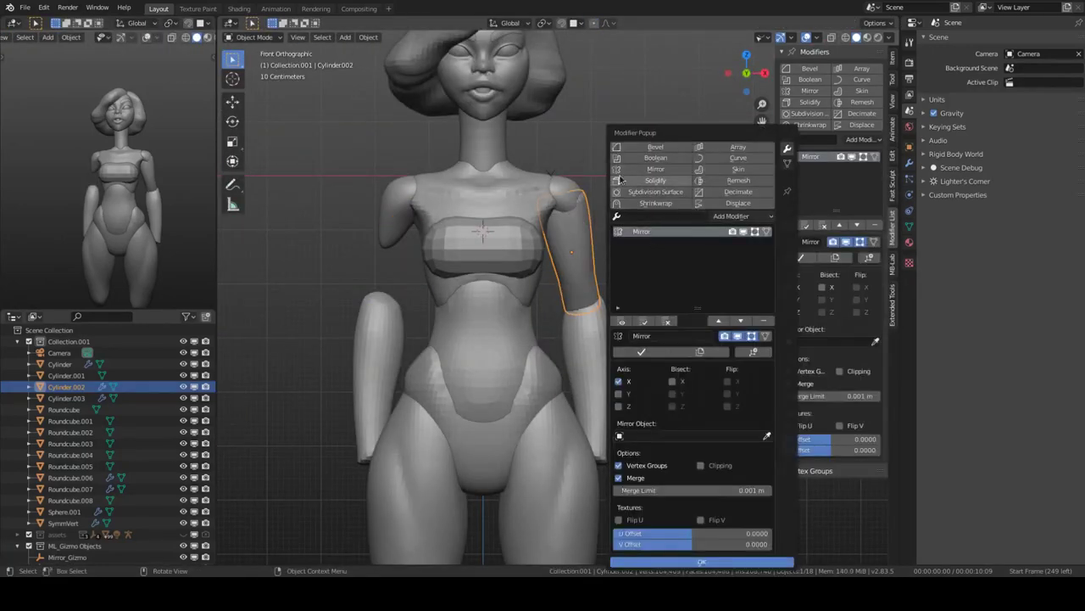
{"action": "key", "text": "ctrl+Tab"}
{"action": "mouse_move", "coordinate": [625, 407]}
{"action": "middle_mouse_down"}
{"action": "mouse_move", "coordinate": [555, 210]}
{"action": "mouse_move", "coordinate": [569, 206]}
{"action": "mouse_move", "coordinate": [602, 305]}
{"action": "mouse_move", "coordinate": [552, 260]}
{"action": "middle_mouse_up"}
{"action": "key", "text": "shift+space"}
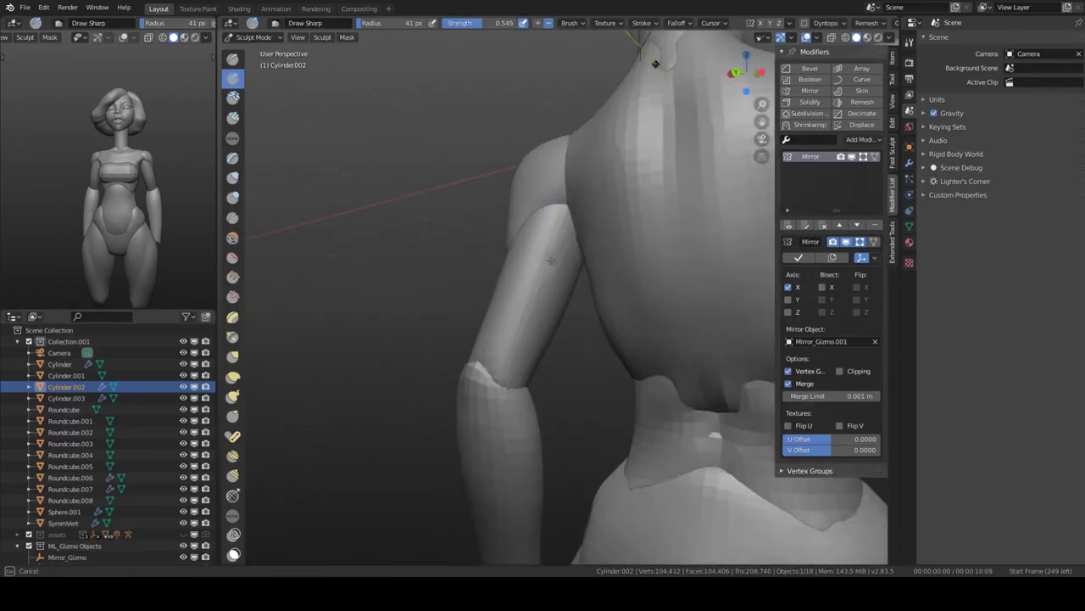
{"action": "mouse_move", "coordinate": [563, 223]}
{"action": "middle_mouse_down"}
{"action": "mouse_move", "coordinate": [543, 342]}
{"action": "mouse_move", "coordinate": [769, 48]}
{"action": "middle_mouse_up"}
{"action": "key", "text": "ctrl+Tab"}
- Nudge the forearm cylinders and rotate them about -7.84° outward in front view
{"action": "left_click", "coordinate": [543, 342]}
{"action": "left_click", "coordinate": [552, 350]}
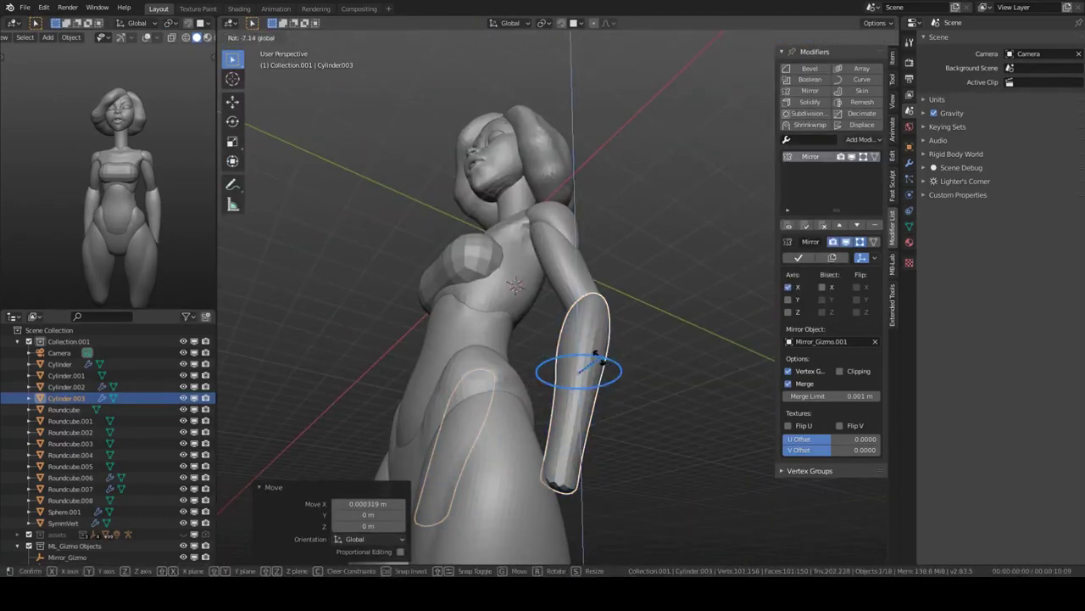
{"action": "key", "text": "Escape"}
{"action": "middle_click_drag", "start_coordinate": [598, 360], "coordinate": [664, 373]}
{"action": "key", "text": "comma"}
{"action": "key", "text": "Escape"}
{"action": "key", "text": "KP_1"}
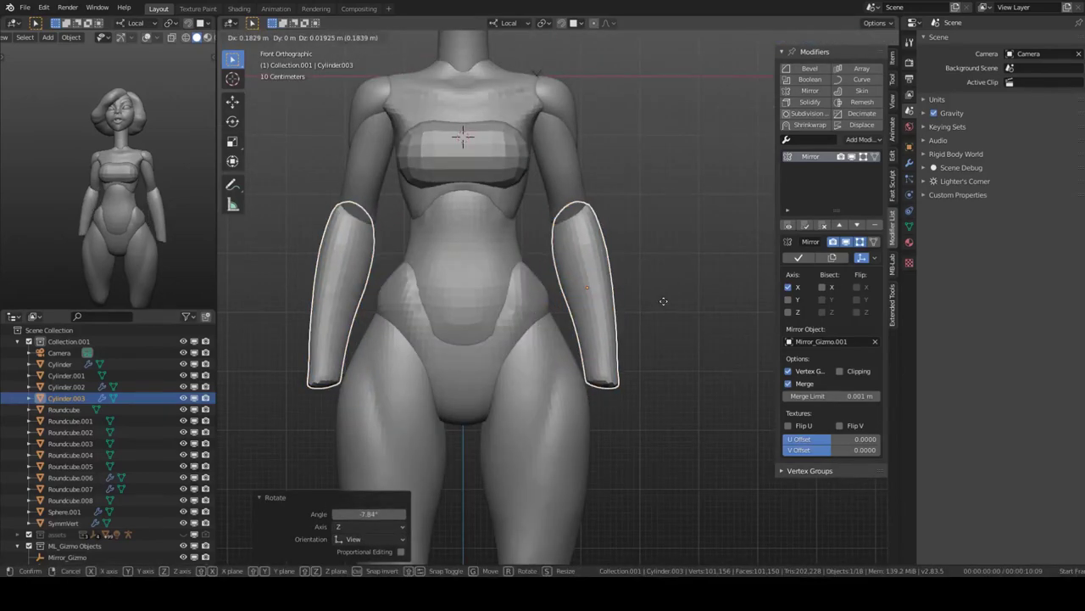
{"action": "key", "text": "ctrl+Tab"}
{"action": "mouse_move", "coordinate": [605, 286]}
{"action": "middle_mouse_down"}
{"action": "mouse_move", "coordinate": [560, 286]}
{"action": "mouse_move", "coordinate": [582, 321]}
{"action": "mouse_move", "coordinate": [514, 132]}
{"action": "middle_mouse_up"}
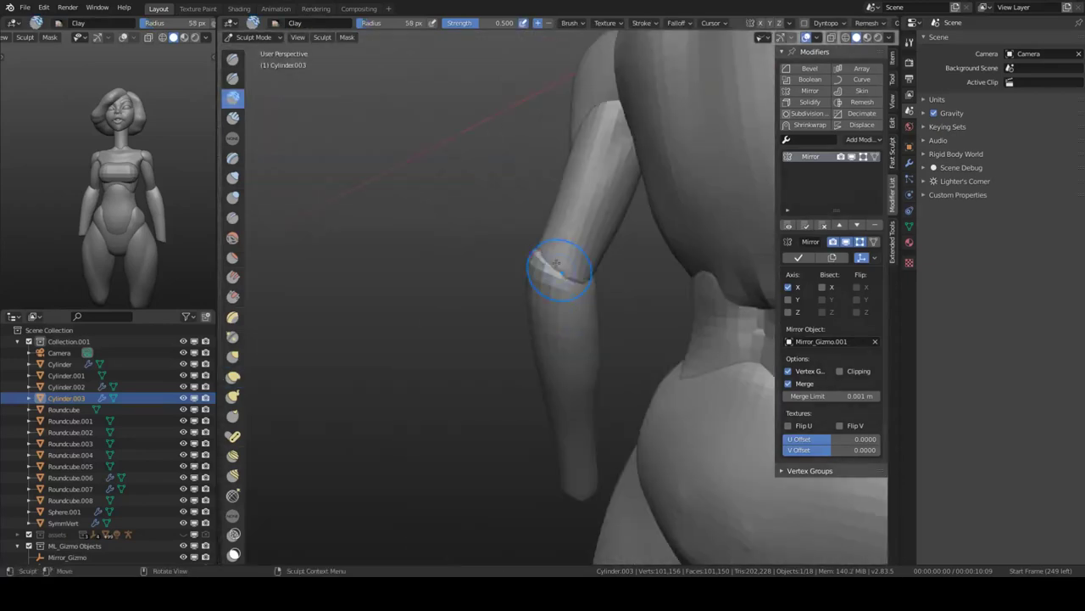
- Build up clay on the figure's upper back with the Clay brush
{"action": "key", "text": "KP_1"}
{"action": "key", "text": "ctrl+Tab"}
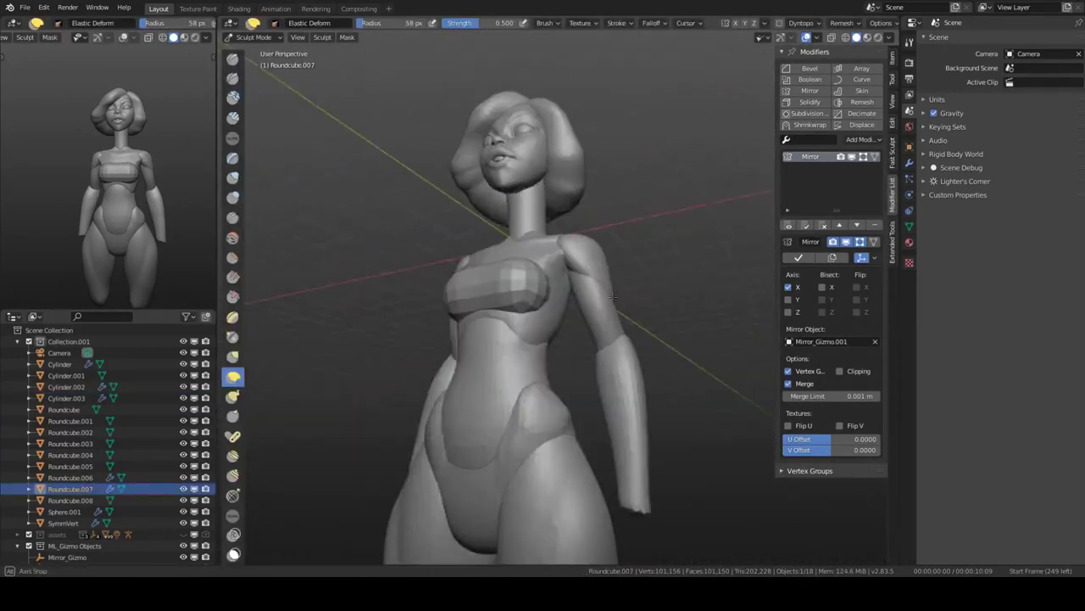
{"action": "middle_click_drag", "start_coordinate": [612, 296], "coordinate": [546, 257]}
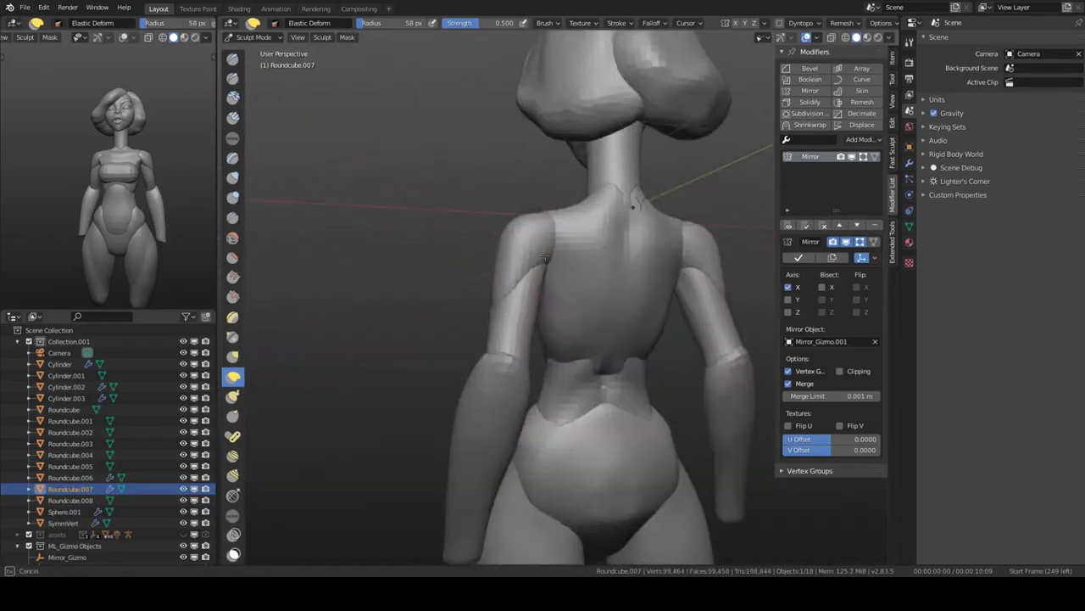
{"action": "key", "text": "c"}
{"action": "mouse_move", "coordinate": [611, 216]}
{"action": "left_mouse_down"}
{"action": "mouse_move", "coordinate": [635, 272]}
{"action": "mouse_move", "coordinate": [642, 255]}
{"action": "left_mouse_up"}
{"action": "middle_click_drag", "start_coordinate": [641, 255], "coordinate": [575, 260]}
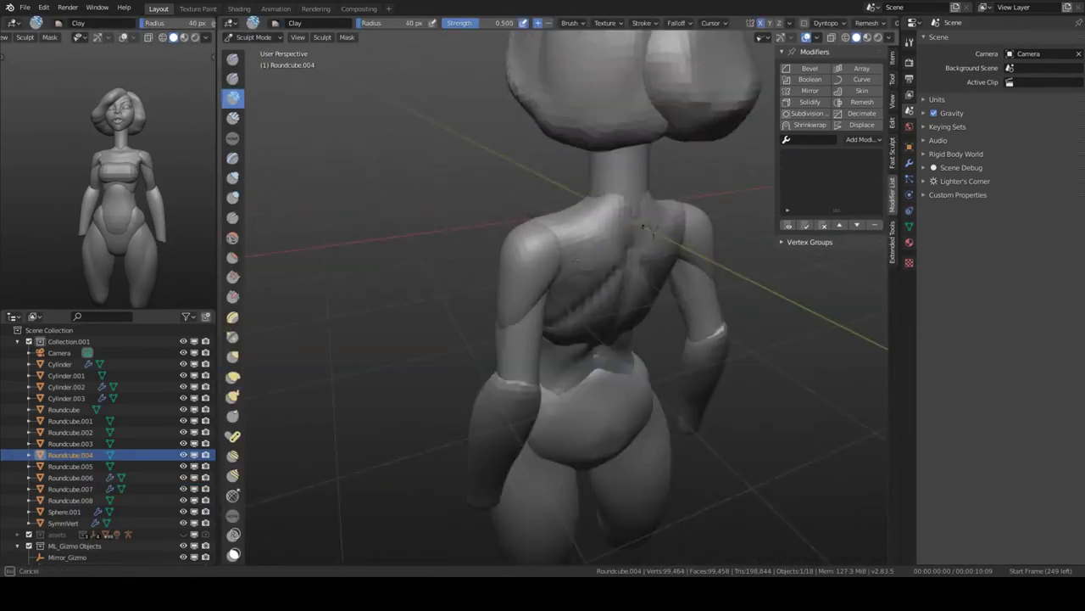
{"action": "middle_click_drag", "start_coordinate": [650, 229], "coordinate": [699, 321], "text": "alt"}
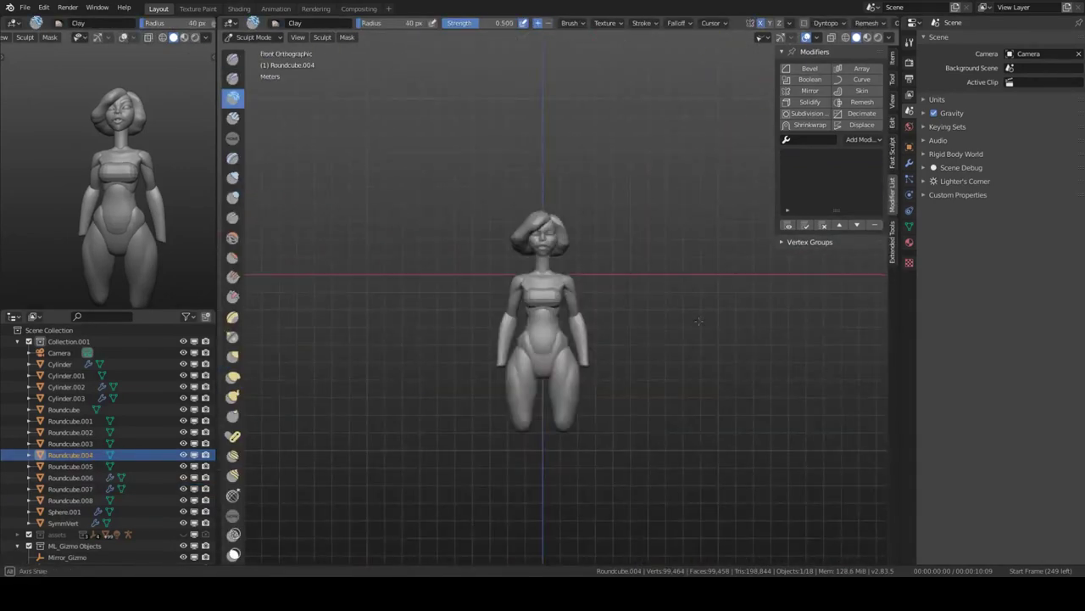
{"action": "scroll", "coordinate": [699, 322], "scroll_direction": "up", "scroll_amount": 1}
{"action": "scroll", "coordinate": [558, 359], "scroll_direction": "up", "scroll_amount": 3}
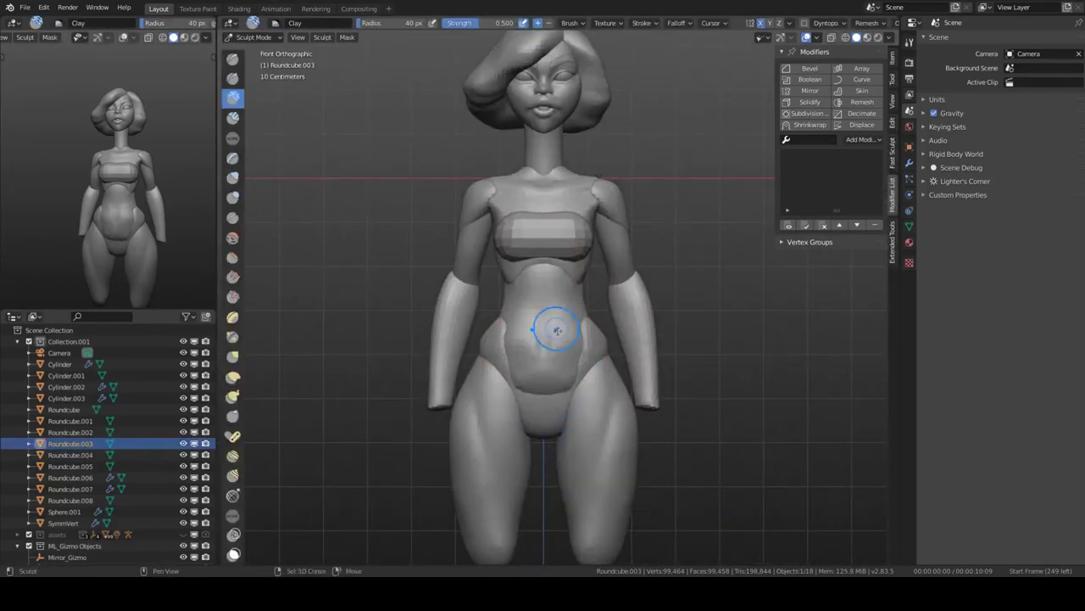
- Try the Draw Sharp and Elastic Deform brushes on the figure, then return to Object Mode
{"action": "mouse_move", "coordinate": [585, 349]}
{"action": "middle_mouse_down"}
{"action": "mouse_move", "coordinate": [559, 371]}
{"action": "mouse_move", "coordinate": [520, 372]}
{"action": "mouse_move", "coordinate": [509, 339]}
{"action": "mouse_move", "coordinate": [479, 316]}
{"action": "middle_mouse_up"}
{"action": "key", "text": "shift+d"}
{"action": "key", "text": "shift+e"}
{"action": "key", "text": "shift+d"}
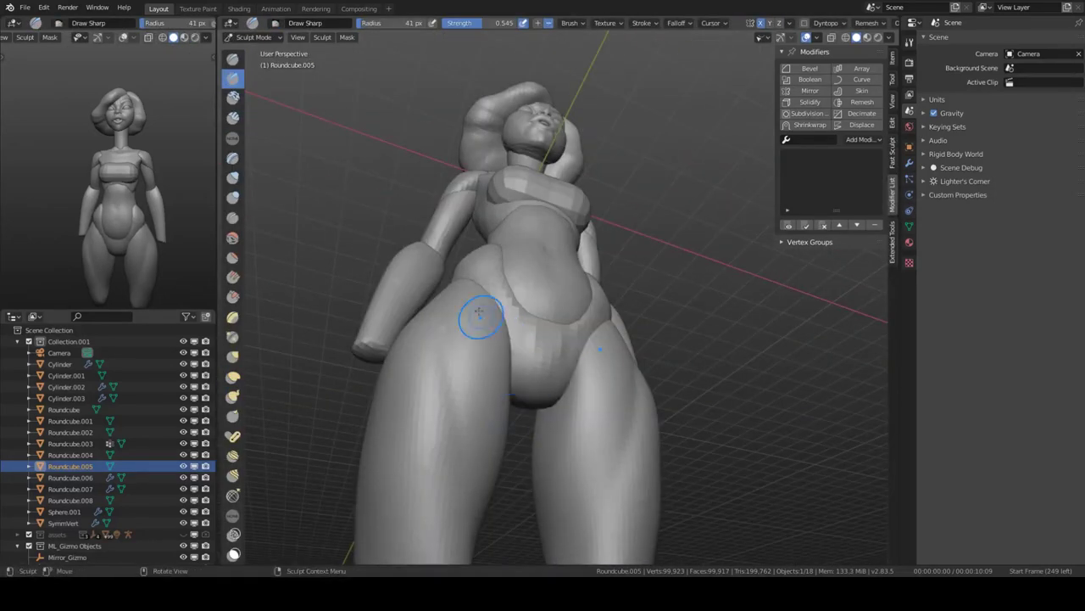
{"action": "key", "text": "ctrl+Tab"}
{"action": "middle_click_drag", "start_coordinate": [550, 350], "coordinate": [605, 346]}
- Set viewport shading to flat lighting with single-colour objects
{"action": "left_click", "coordinate": [207, 37]}
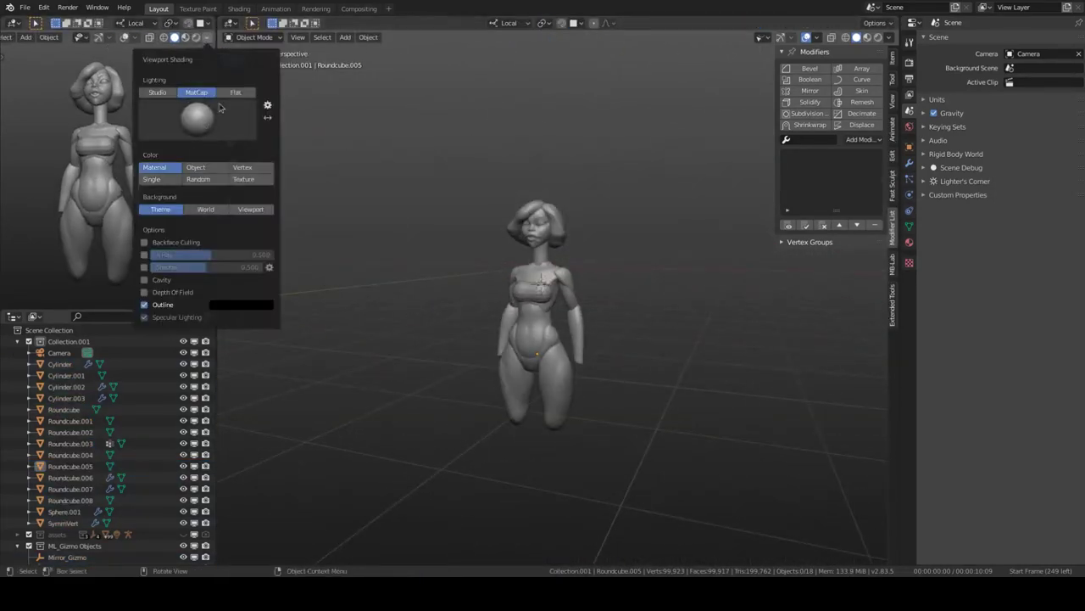
{"action": "left_click", "coordinate": [236, 92]}
{"action": "left_click", "coordinate": [161, 138]}
{"action": "key", "text": "KP_3"}
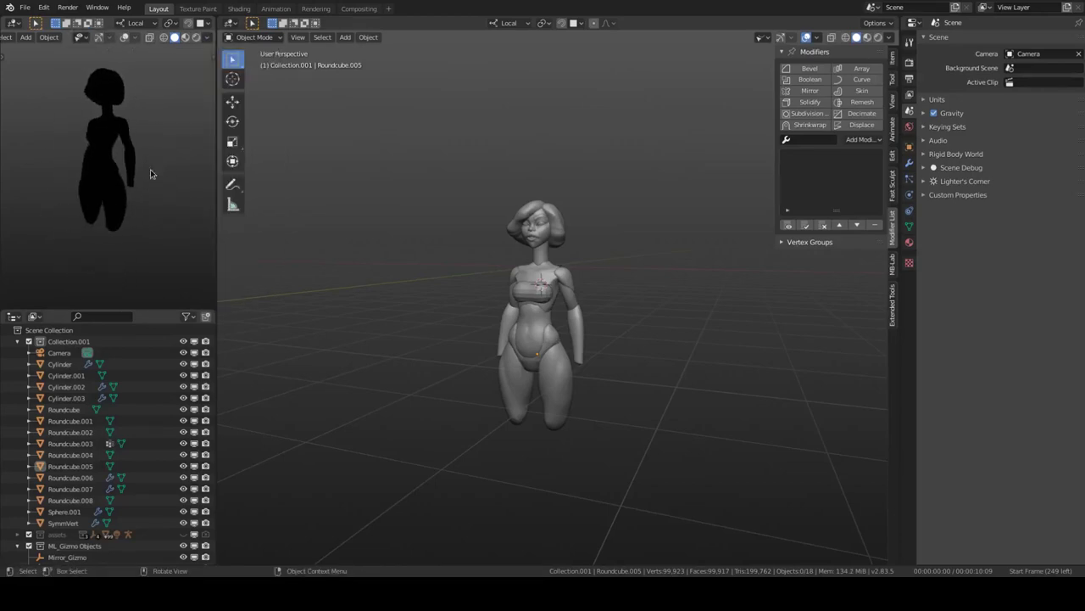
- Frame the lower body and add a rounded cube beside the figure
{"action": "middle_click_drag", "start_coordinate": [518, 137], "coordinate": [523, 181]}
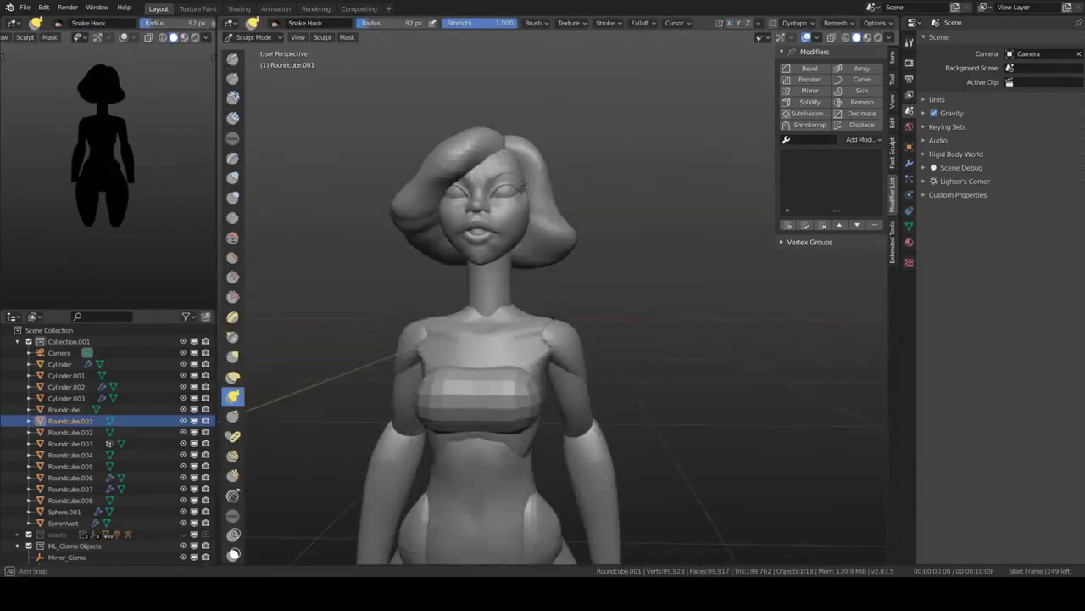
{"action": "mouse_move", "coordinate": [612, 153]}
{"action": "middle_mouse_down"}
{"action": "mouse_move", "coordinate": [461, 213]}
{"action": "mouse_move", "coordinate": [618, 230]}
{"action": "mouse_move", "coordinate": [513, 253]}
{"action": "mouse_move", "coordinate": [577, 276]}
{"action": "middle_mouse_up"}
{"action": "key", "text": "c"}
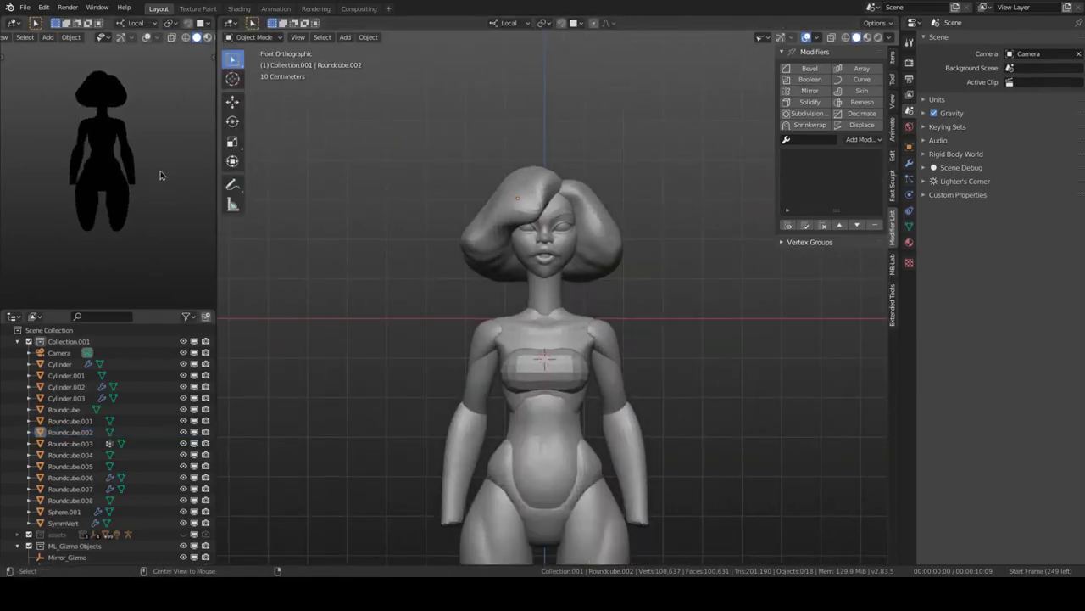
{"action": "middle_click_drag", "start_coordinate": [619, 328], "coordinate": [590, 267], "text": "shift"}
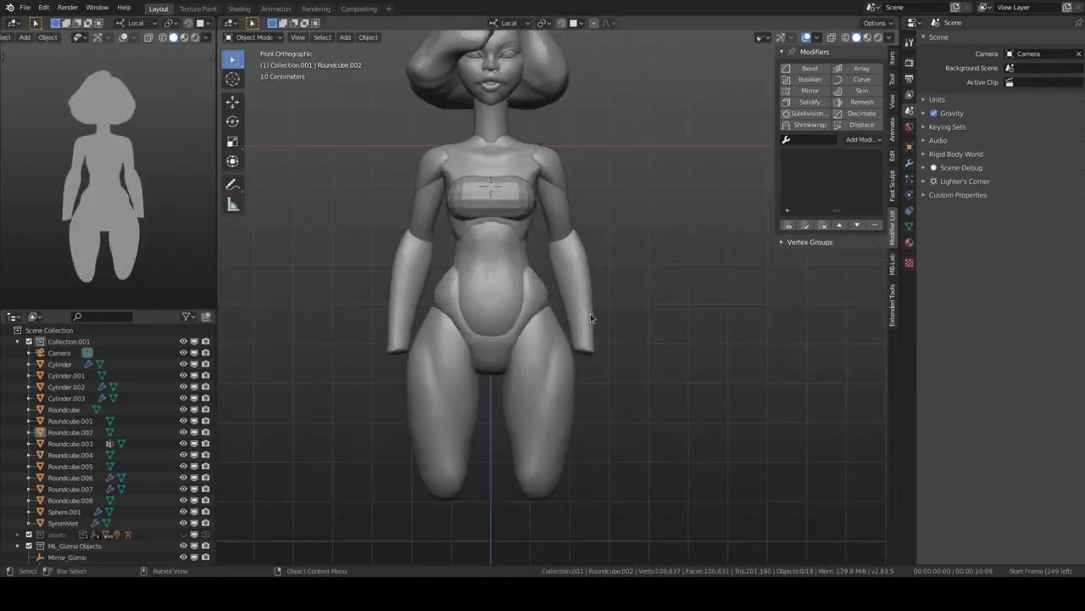
{"action": "middle_click_drag", "start_coordinate": [746, 347], "coordinate": [611, 265], "text": "shift"}
{"action": "key", "text": "shift+r"}
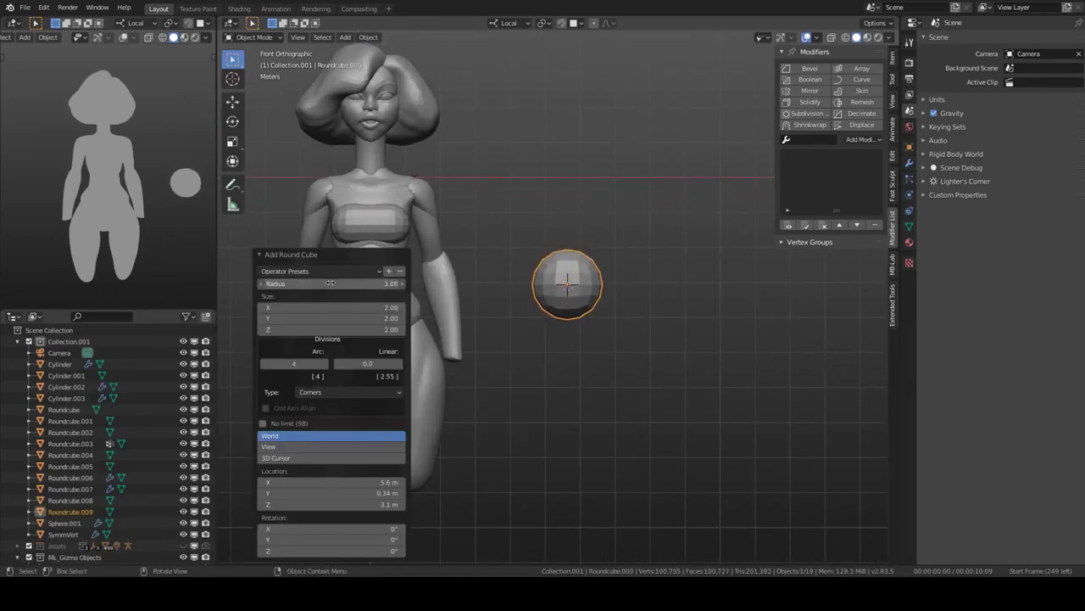
- Narrow the new Round Cube along its X axis
{"action": "key", "text": "KP_3"}
{"action": "key", "text": "KP_1"}
{"action": "scroll", "coordinate": [635, 306], "scroll_direction": "up", "scroll_amount": 2}
{"action": "key", "text": "s"}
{"action": "key", "text": "x"}
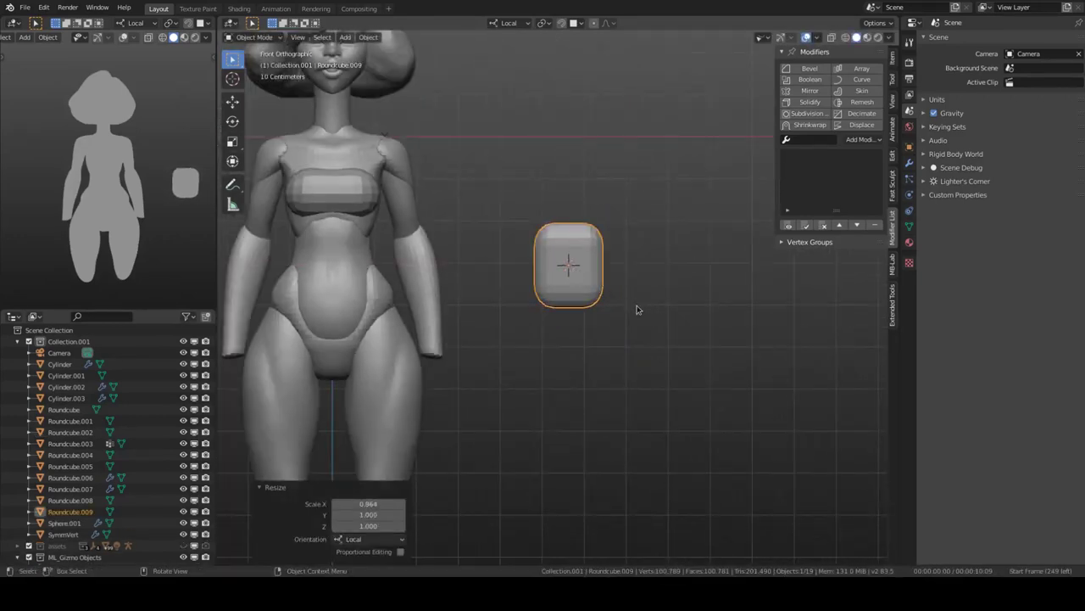
{"action": "left_click", "coordinate": [546, 347]}
- Flatten the cube into a tapered palm shape in Sculpt Mode
{"action": "key", "text": "ctrl+Tab"}
{"action": "middle_click_drag", "start_coordinate": [600, 242], "coordinate": [470, 228]}
{"action": "scroll", "coordinate": [492, 302], "scroll_direction": "up", "scroll_amount": 2}
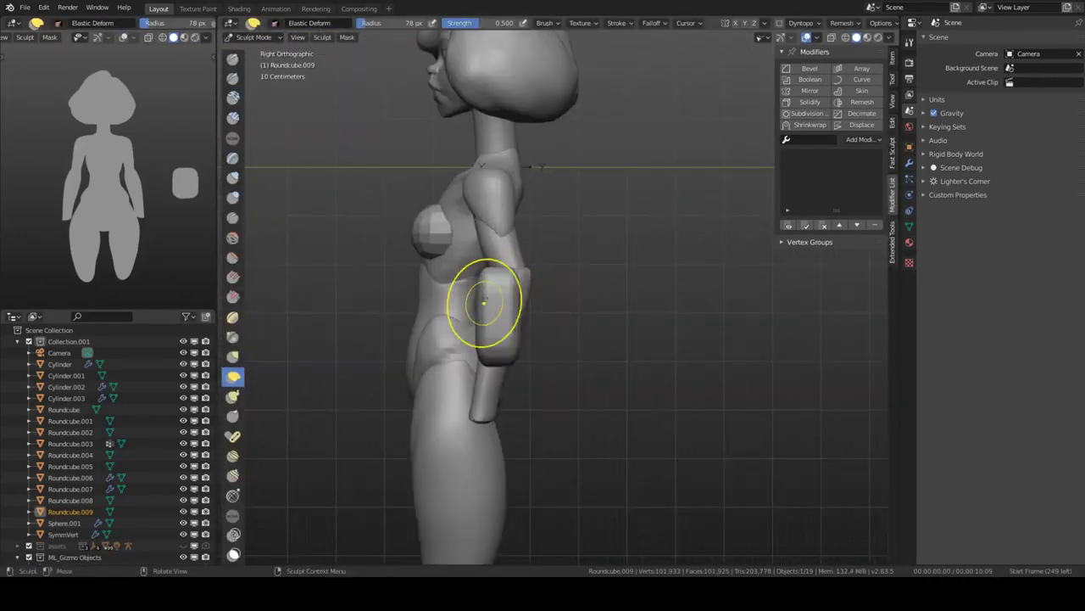
{"action": "mouse_move", "coordinate": [492, 303]}
{"action": "middle_mouse_down"}
{"action": "mouse_move", "coordinate": [512, 298]}
{"action": "mouse_move", "coordinate": [480, 358]}
{"action": "mouse_move", "coordinate": [556, 358]}
{"action": "middle_mouse_up"}
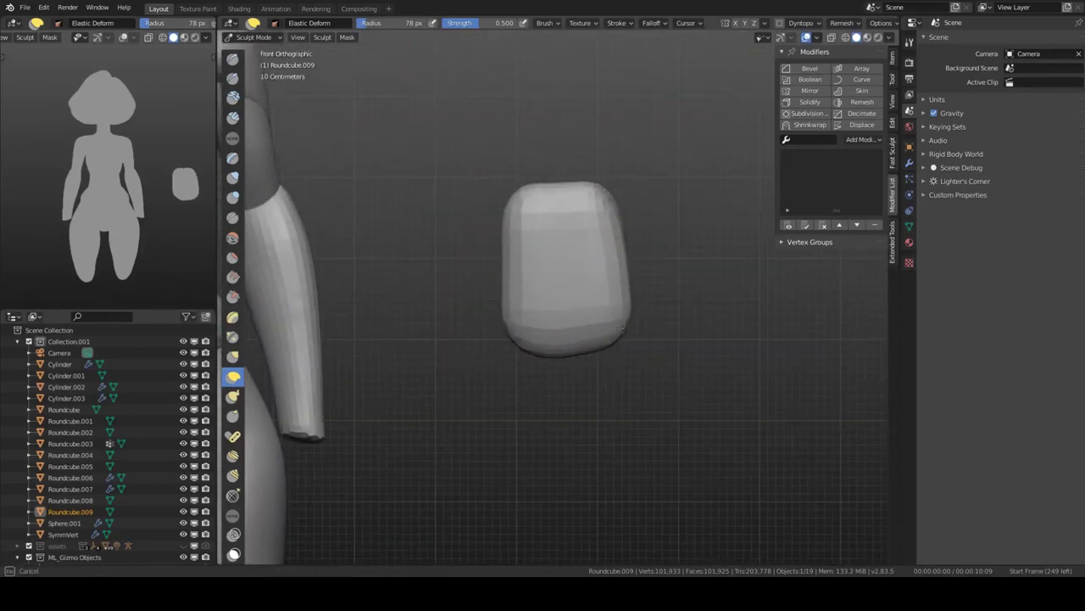
{"action": "key", "text": "ctrl+Tab"}
{"action": "scroll", "coordinate": [547, 282], "scroll_direction": "down", "scroll_amount": 3}
- Add a single-vertex object below the palm and enter Edit Mode on it
{"action": "key", "text": "shift+r"}
{"action": "key", "text": "g"}
{"action": "left_click", "coordinate": [617, 373]}
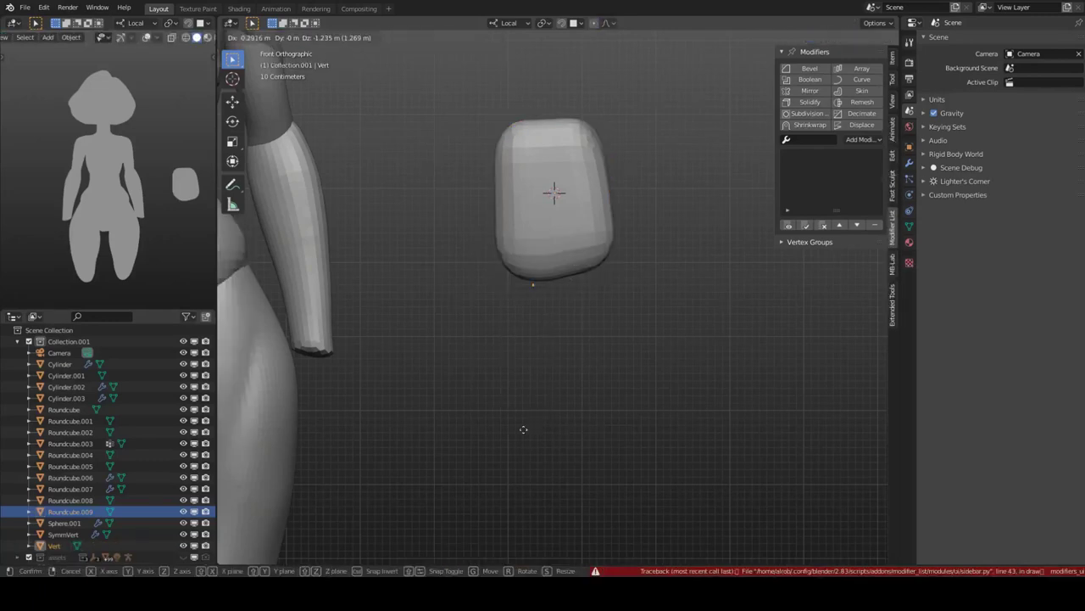
{"action": "left_click", "coordinate": [523, 429]}
{"action": "key", "text": "Tab"}
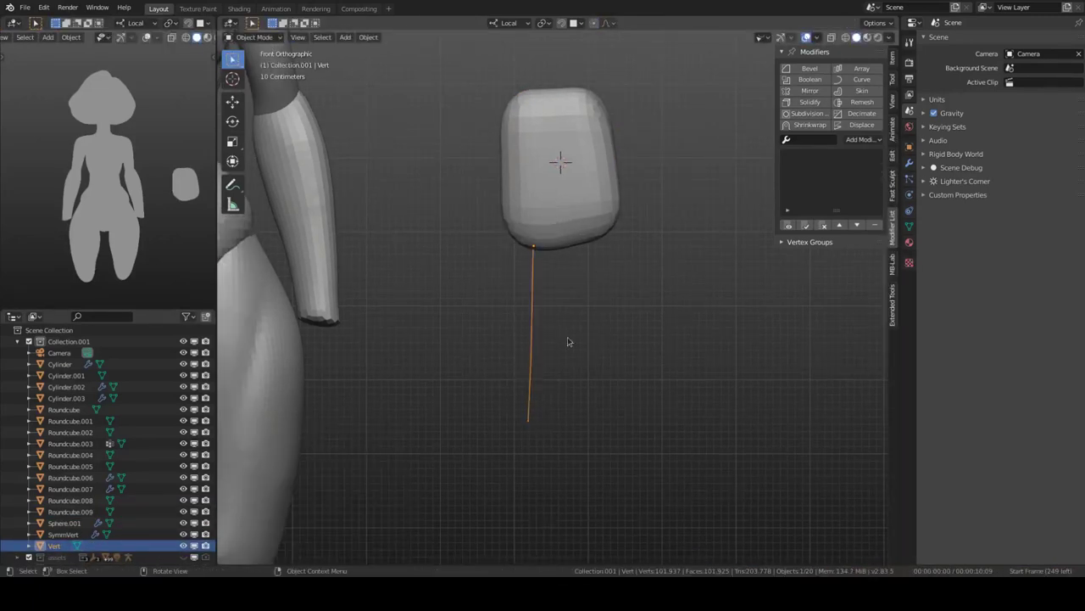
{"action": "key", "text": "alt+space"}
- Give the vertex line Skin and Subdivision modifiers to form a rounded finger
{"action": "left_click", "coordinate": [581, 269]}
{"action": "key", "text": "ctrl+1"}
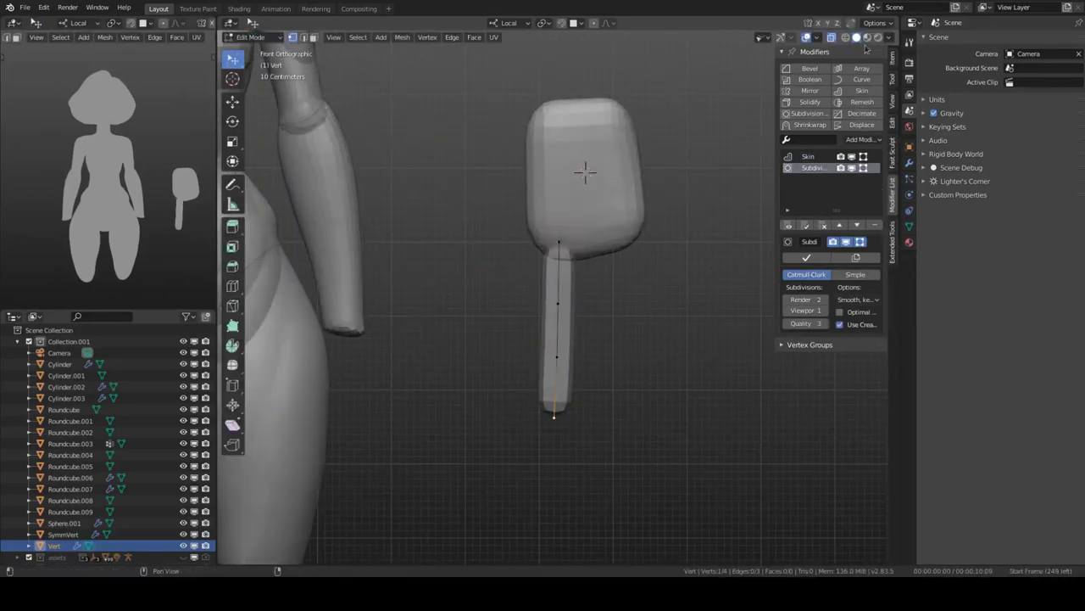
{"action": "left_click", "coordinate": [602, 339]}
{"action": "key", "text": "Tab"}
{"action": "middle_click_drag", "start_coordinate": [594, 365], "coordinate": [441, 322]}
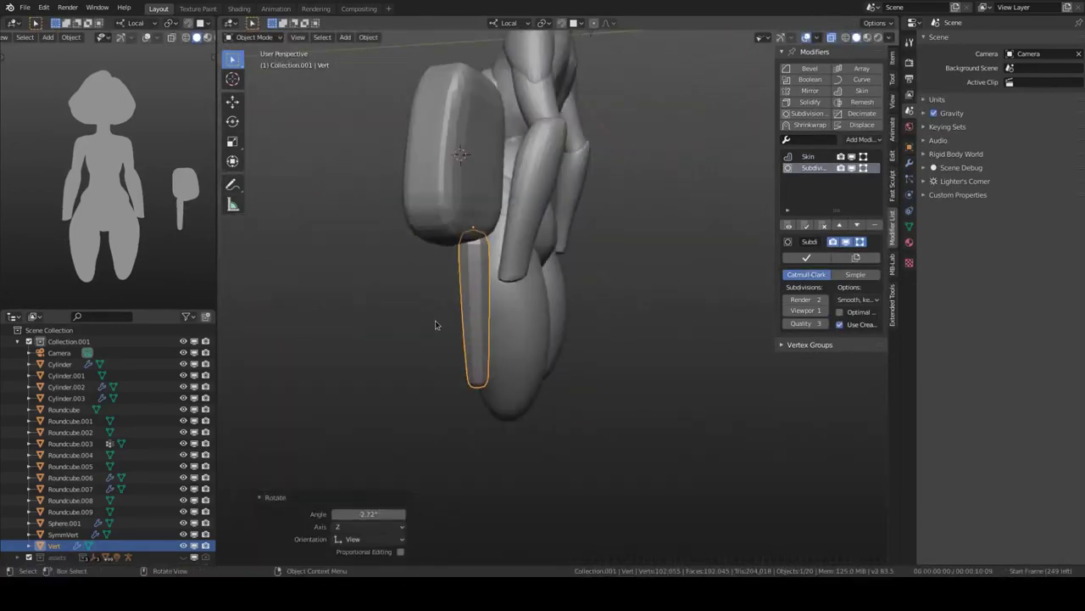
- Sculpt the palm with the Clay brush
{"action": "left_click", "coordinate": [462, 220]}
{"action": "left_click", "coordinate": [497, 278]}
{"action": "mouse_move", "coordinate": [570, 320]}
{"action": "middle_mouse_down"}
{"action": "mouse_move", "coordinate": [610, 315]}
{"action": "mouse_move", "coordinate": [577, 273]}
{"action": "mouse_move", "coordinate": [537, 162]}
{"action": "mouse_move", "coordinate": [469, 297]}
{"action": "mouse_move", "coordinate": [562, 249]}
{"action": "mouse_move", "coordinate": [537, 279]}
{"action": "mouse_move", "coordinate": [557, 238]}
{"action": "mouse_move", "coordinate": [611, 243]}
{"action": "mouse_move", "coordinate": [597, 231]}
{"action": "mouse_move", "coordinate": [509, 327]}
{"action": "mouse_move", "coordinate": [605, 225]}
{"action": "middle_mouse_up"}
{"action": "key", "text": "c"}
{"action": "key", "text": "ctrl+Tab"}
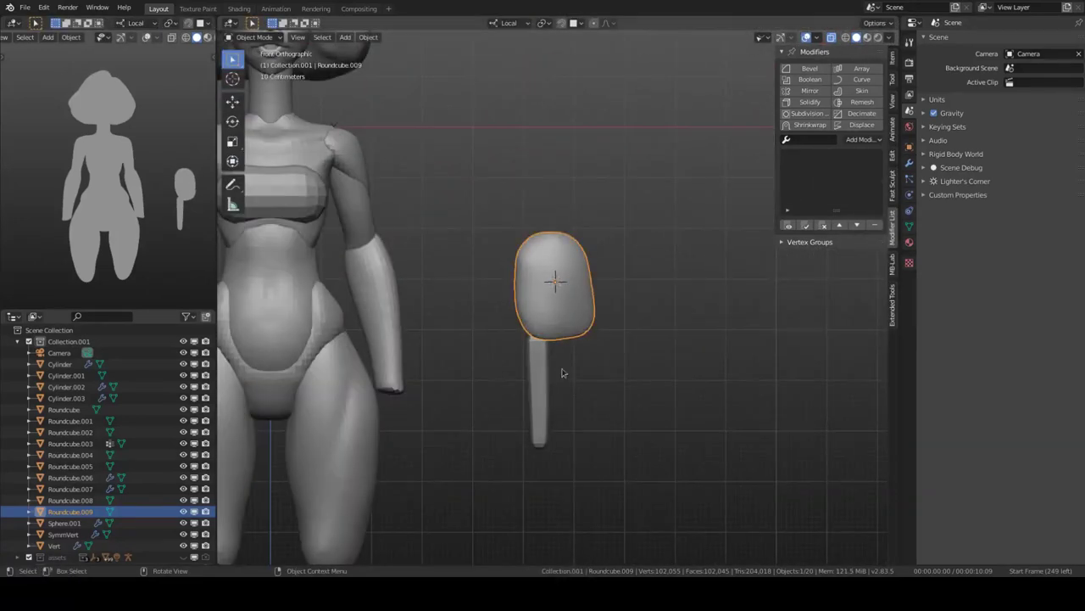
- Isolate the hand parts in Local View and duplicate the finger stick
{"action": "left_click", "coordinate": [560, 371]}
{"action": "key", "text": "KP_Divide"}
{"action": "key", "text": "shift+d"}
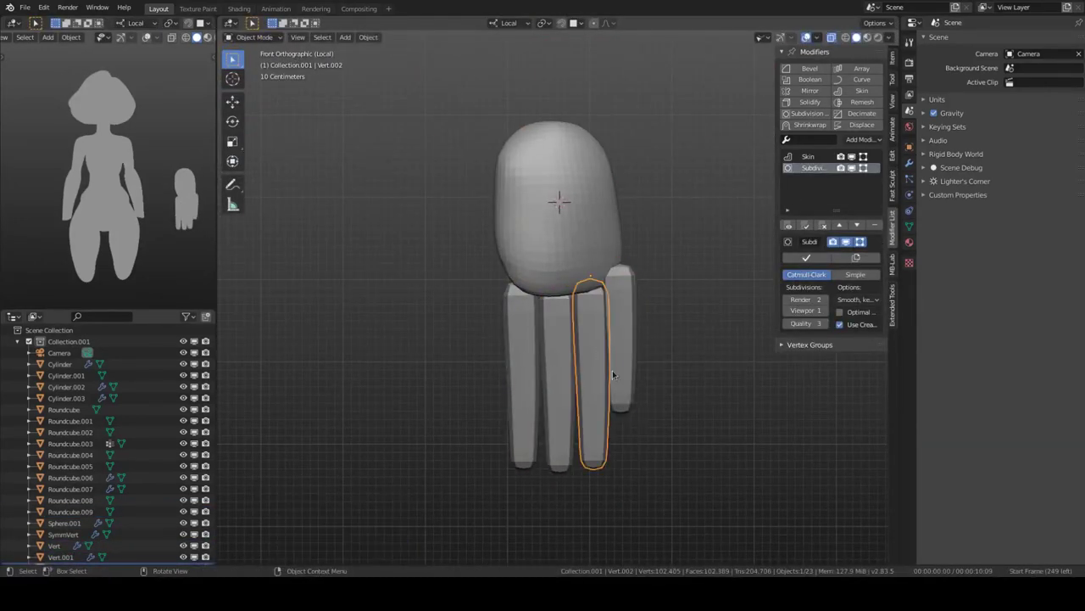
{"action": "key", "text": "ctrl+z"}
{"action": "key", "text": "ctrl+z"}
{"action": "key", "text": "ctrl+z"}
{"action": "mouse_move", "coordinate": [601, 301]}
{"action": "middle_mouse_down"}
{"action": "mouse_move", "coordinate": [526, 225]}
{"action": "mouse_move", "coordinate": [555, 291]}
{"action": "middle_mouse_up"}
{"action": "scroll", "coordinate": [581, 311], "scroll_direction": "up", "scroll_amount": 5}
{"action": "scroll", "coordinate": [571, 291], "scroll_direction": "down", "scroll_amount": 3}
{"action": "key", "text": "ctrl+shift+z"}
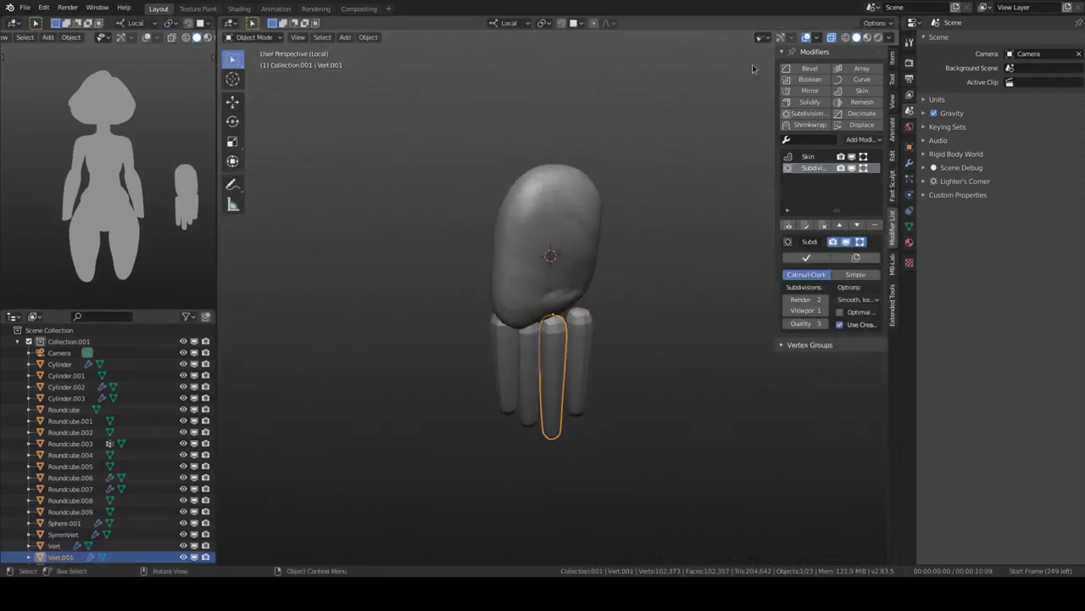
- Duplicate more fingers, sliding them sideways and shrinking them
{"action": "key", "text": "shift+d"}
{"action": "key", "text": "y"}
{"action": "left_click", "coordinate": [670, 347]}
{"action": "key", "text": "KP_1"}
{"action": "key", "text": "s"}
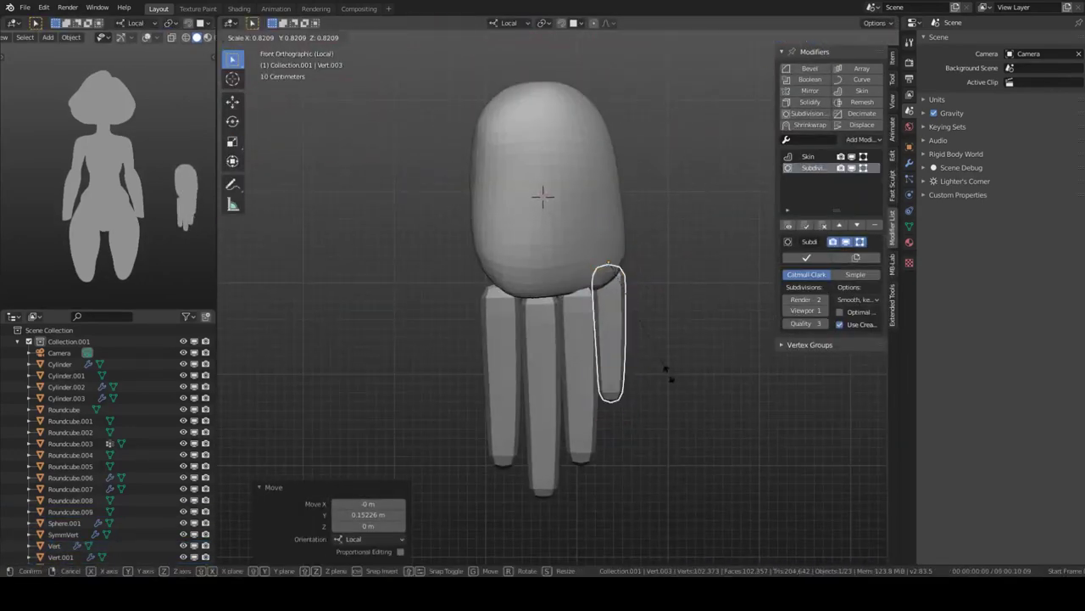
{"action": "middle_click_drag", "start_coordinate": [600, 361], "coordinate": [552, 314], "text": "alt"}
{"action": "key", "text": "alt+a"}
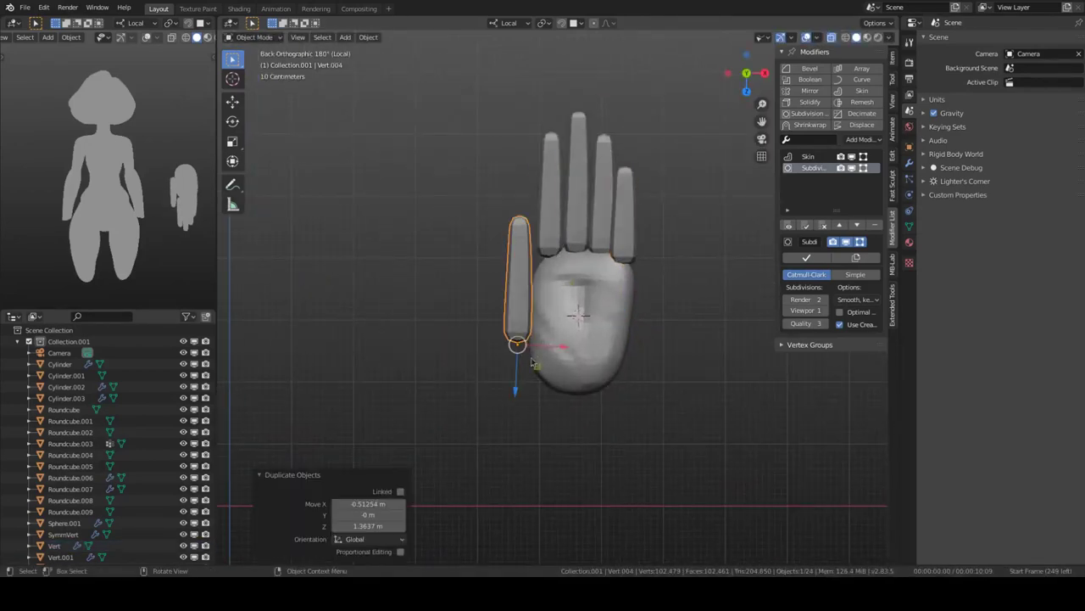
{"action": "key", "text": "KP_1"}
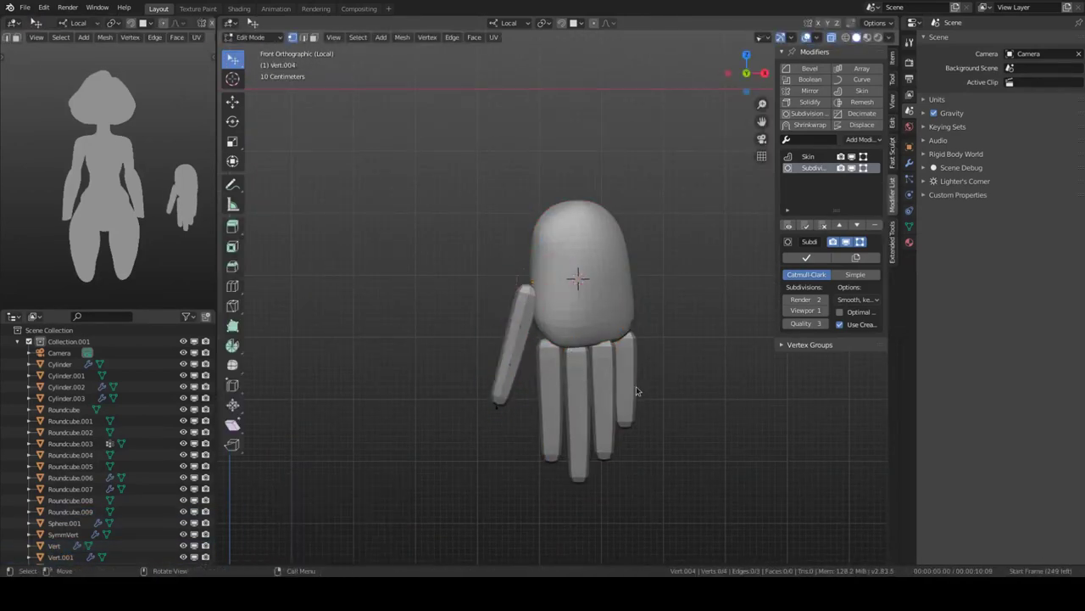
- Rotate the thumb stick and add a small rounded cube as the thumb base
{"action": "left_click", "coordinate": [787, 38]}
{"action": "left_click", "coordinate": [737, 150]}
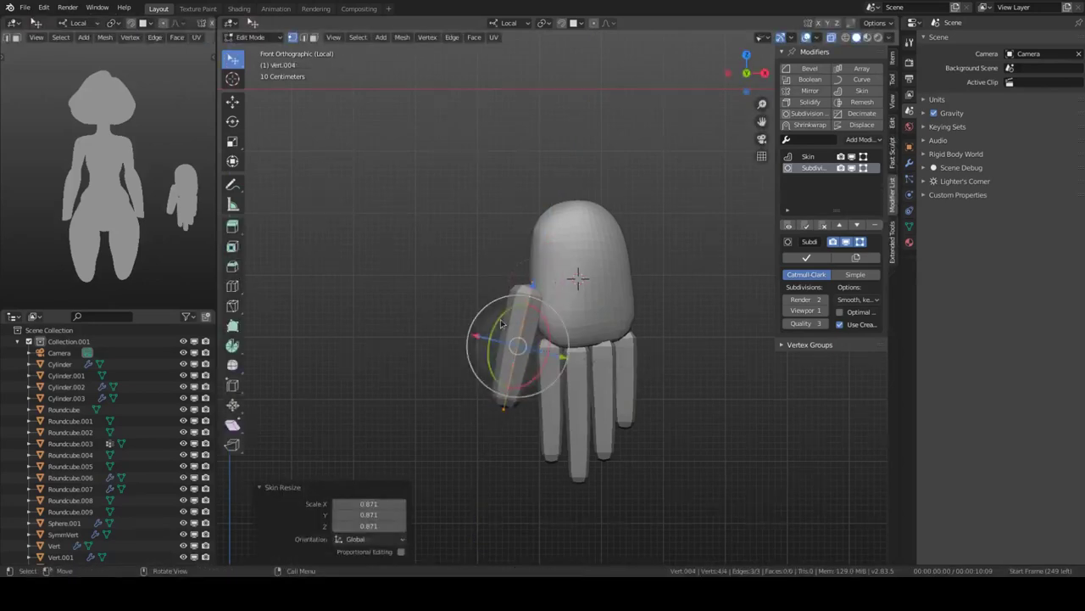
{"action": "key", "text": "Tab"}
{"action": "key", "text": "ctrl+KP_1"}
{"action": "left_click", "coordinate": [631, 366]}
{"action": "key", "text": "s"}
{"action": "left_click", "coordinate": [631, 367]}
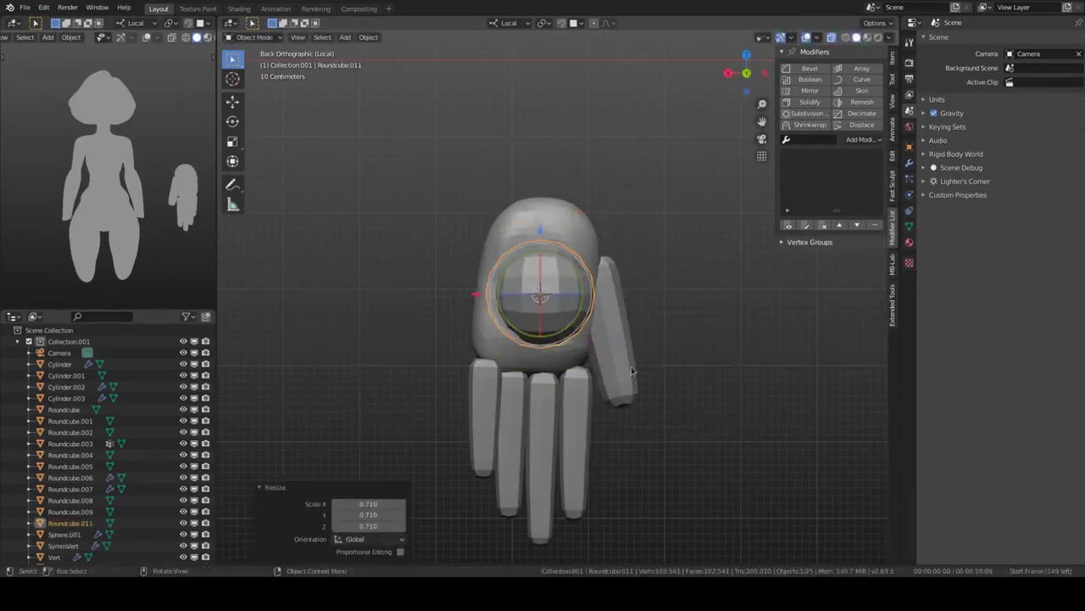
- Sculpt the thumb pad and palm with Clay Strips and Elastic Deform
{"action": "left_click", "coordinate": [624, 317]}
{"action": "middle_click_drag", "start_coordinate": [647, 356], "coordinate": [495, 337]}
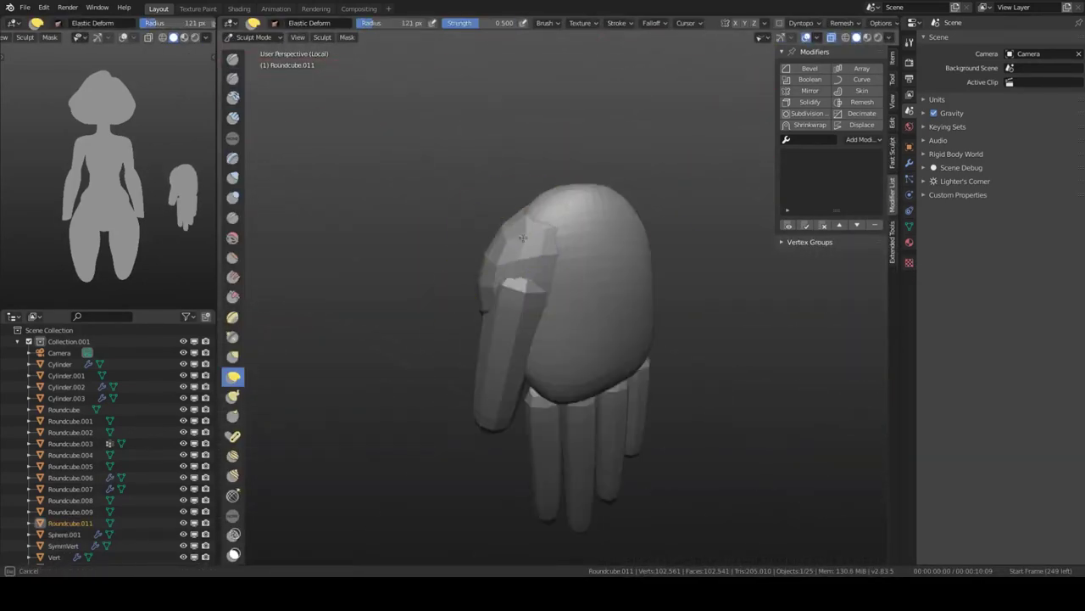
{"action": "middle_click_drag", "start_coordinate": [563, 257], "coordinate": [666, 303]}
{"action": "left_click", "coordinate": [569, 339]}
{"action": "left_click", "coordinate": [521, 291]}
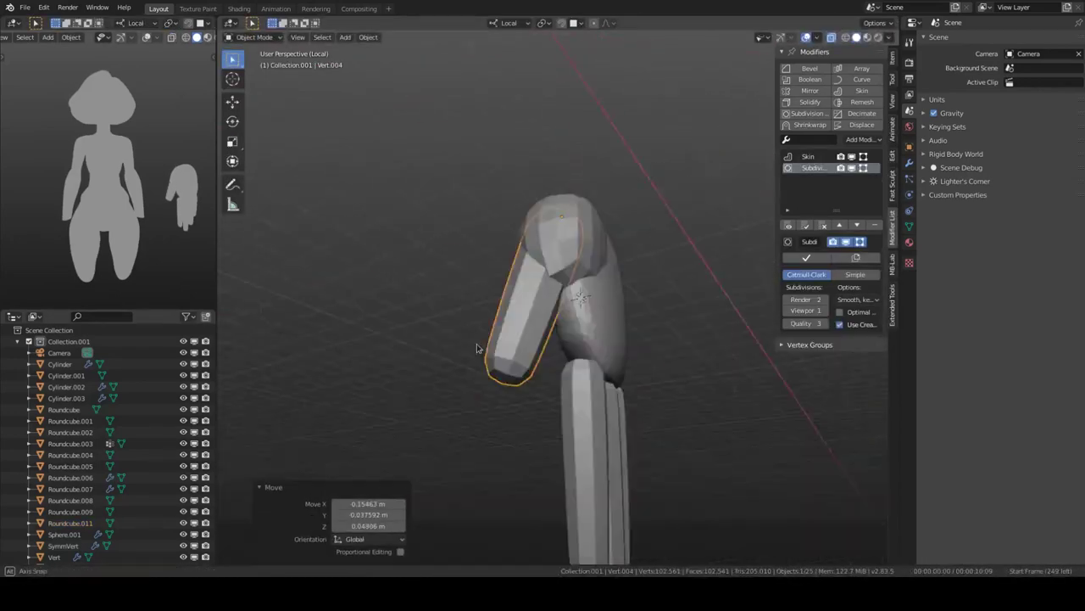
{"action": "mouse_move", "coordinate": [521, 291]}
{"action": "middle_mouse_down"}
{"action": "mouse_move", "coordinate": [666, 359]}
{"action": "mouse_move", "coordinate": [577, 393]}
{"action": "mouse_move", "coordinate": [579, 344]}
{"action": "mouse_move", "coordinate": [528, 339]}
{"action": "mouse_move", "coordinate": [580, 315]}
{"action": "mouse_move", "coordinate": [516, 271]}
{"action": "mouse_move", "coordinate": [598, 291]}
{"action": "mouse_move", "coordinate": [552, 262]}
{"action": "middle_mouse_up"}
{"action": "key", "text": "c"}
{"action": "key", "text": "e"}
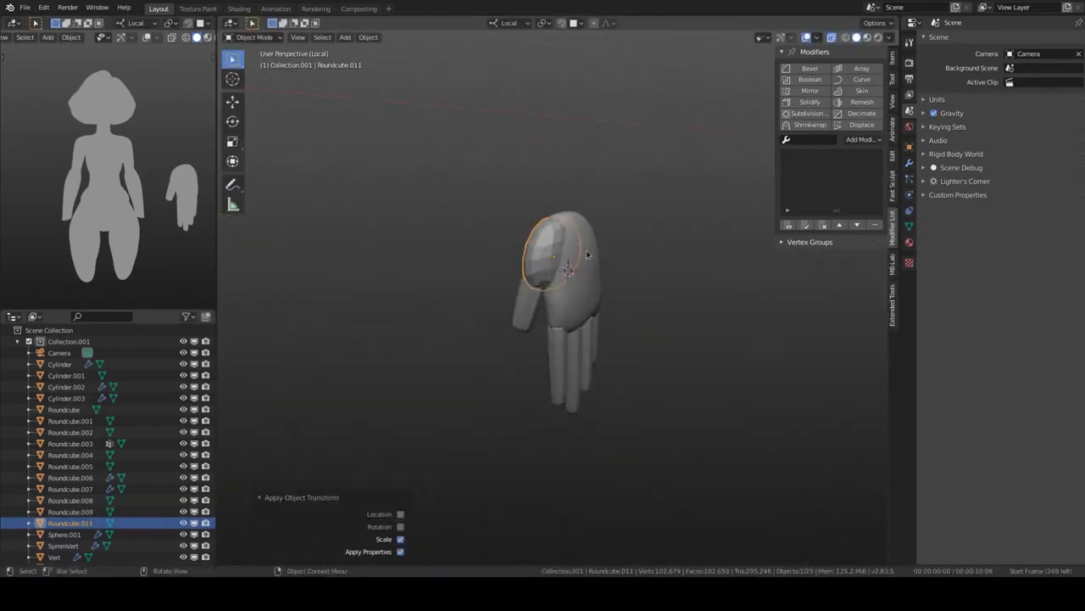
- Exit Local View, then move, shrink and tilt the hand onto the end of the arm
{"action": "key", "text": "KP_1"}
{"action": "key", "text": "KP_Divide"}
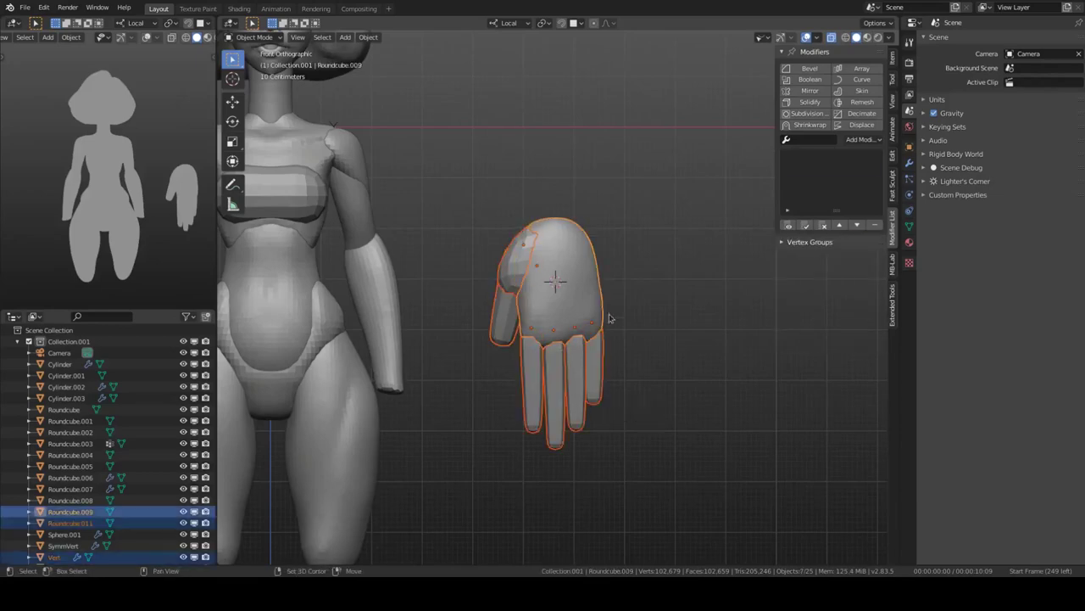
{"action": "key", "text": "g"}
{"action": "left_click", "coordinate": [461, 453]}
{"action": "middle_click_drag", "start_coordinate": [461, 453], "coordinate": [559, 372], "text": "shift"}
{"action": "key", "text": "s"}
{"action": "left_click", "coordinate": [542, 356]}
{"action": "key", "text": "r"}
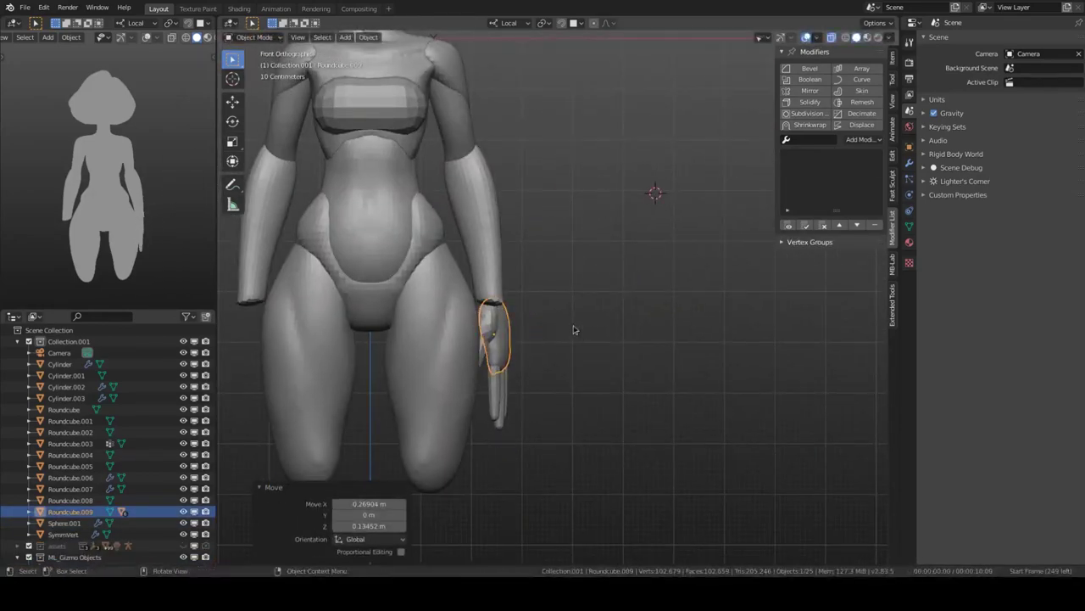
- Check the hand against the arm from around the back of the body
{"action": "mouse_move", "coordinate": [608, 320]}
{"action": "middle_mouse_down"}
{"action": "mouse_move", "coordinate": [559, 297]}
{"action": "mouse_move", "coordinate": [557, 315]}
{"action": "middle_mouse_up"}
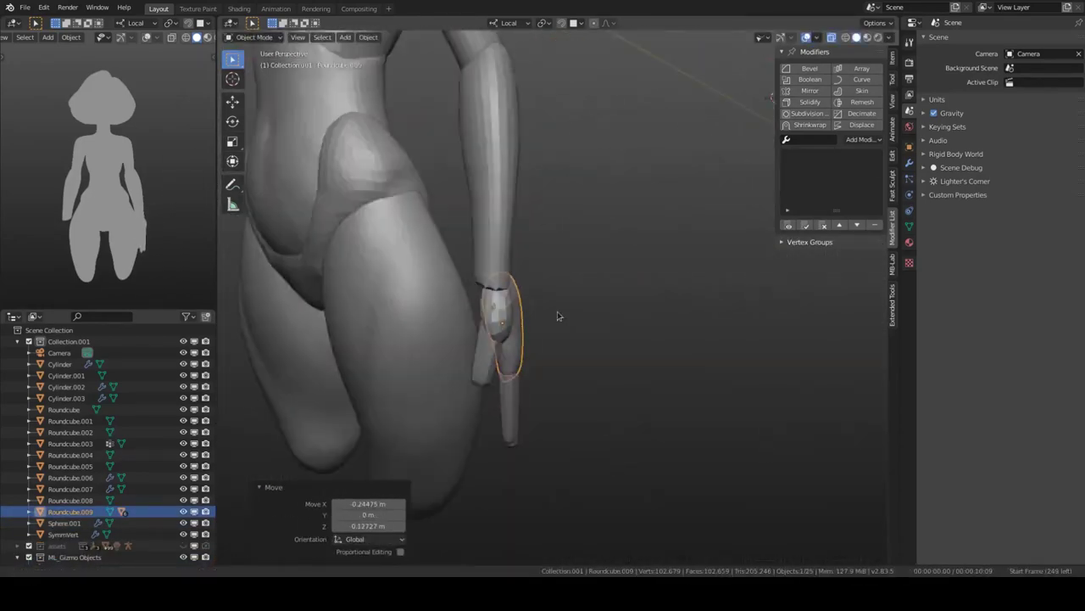
{"action": "left_click", "coordinate": [602, 252]}
{"action": "mouse_move", "coordinate": [602, 252]}
{"action": "middle_mouse_down"}
{"action": "mouse_move", "coordinate": [618, 181]}
{"action": "mouse_move", "coordinate": [517, 296]}
{"action": "mouse_move", "coordinate": [497, 186]}
{"action": "mouse_move", "coordinate": [517, 298]}
{"action": "middle_mouse_up"}
{"action": "left_click", "coordinate": [517, 299]}
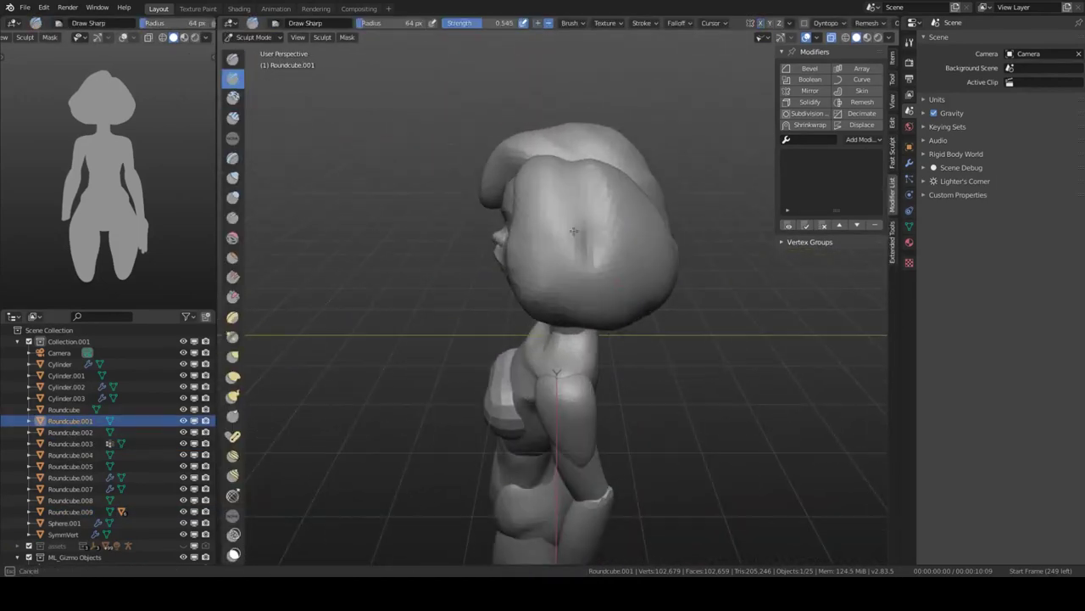
- Sculpt the cheeks and face further with the Clay Strips brush
{"action": "mouse_move", "coordinate": [554, 246]}
{"action": "middle_mouse_down"}
{"action": "mouse_move", "coordinate": [611, 238]}
{"action": "mouse_move", "coordinate": [562, 272]}
{"action": "mouse_move", "coordinate": [576, 195]}
{"action": "mouse_move", "coordinate": [562, 230]}
{"action": "middle_mouse_up"}
{"action": "key", "text": "c"}
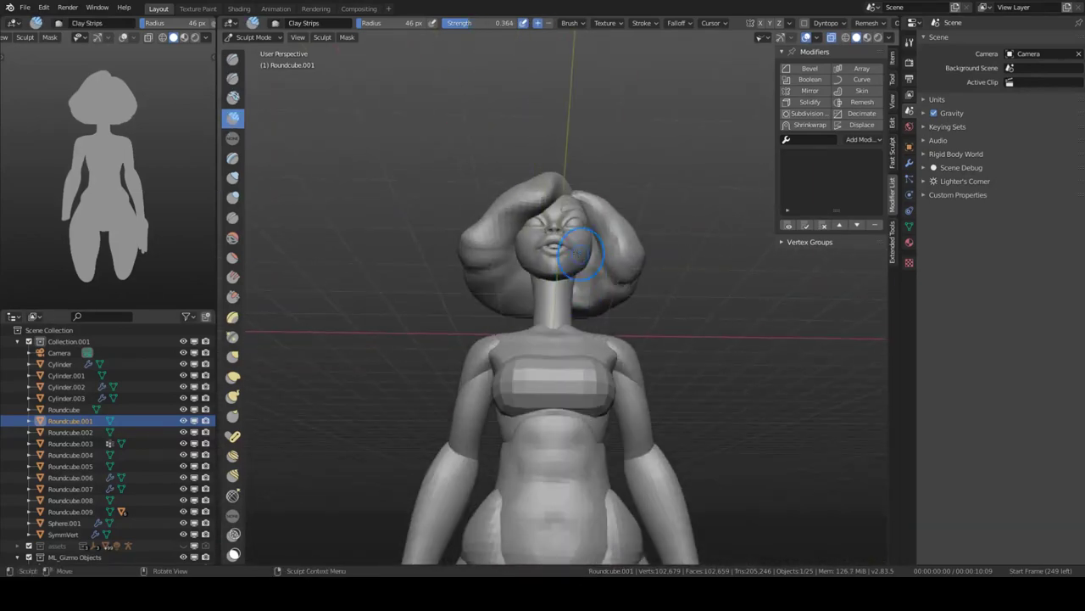
{"action": "key", "text": "KP_Divide"}
{"action": "key", "text": "KP_Divide"}
{"action": "mouse_move", "coordinate": [553, 301]}
{"action": "middle_mouse_down"}
{"action": "mouse_move", "coordinate": [515, 310]}
{"action": "mouse_move", "coordinate": [582, 323]}
{"action": "middle_mouse_up"}
- Isolate the hand in Local View and enter Sculpt Mode on it
{"action": "key", "text": "ctrl+Tab"}
{"action": "key", "text": "KP_1"}
{"action": "left_click", "coordinate": [552, 293]}
{"action": "key", "text": "KP_Decimal"}
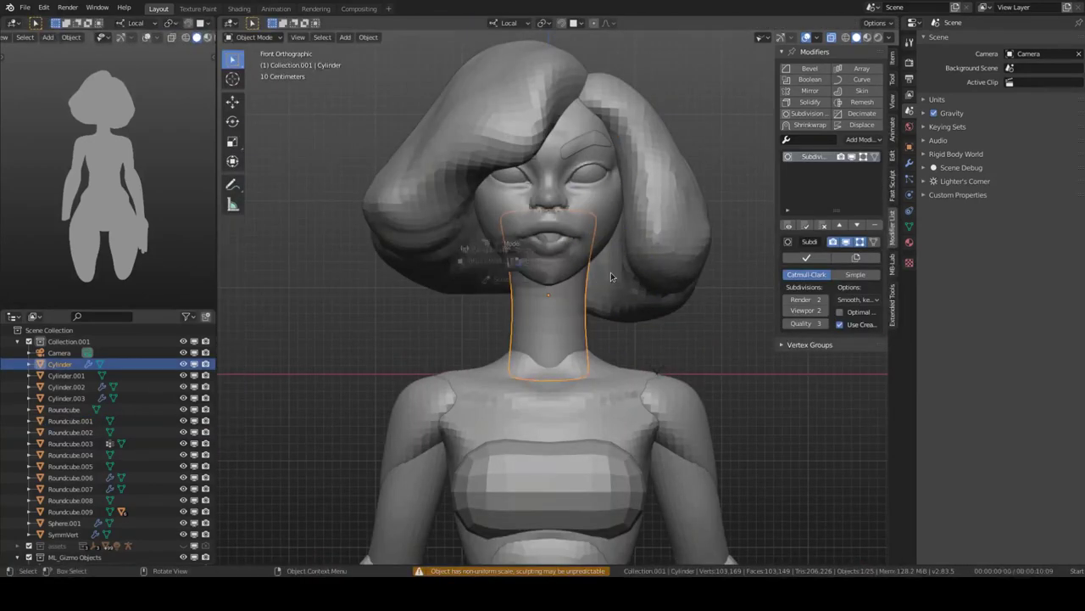
{"action": "scroll", "coordinate": [490, 329], "scroll_direction": "down", "scroll_amount": 5}
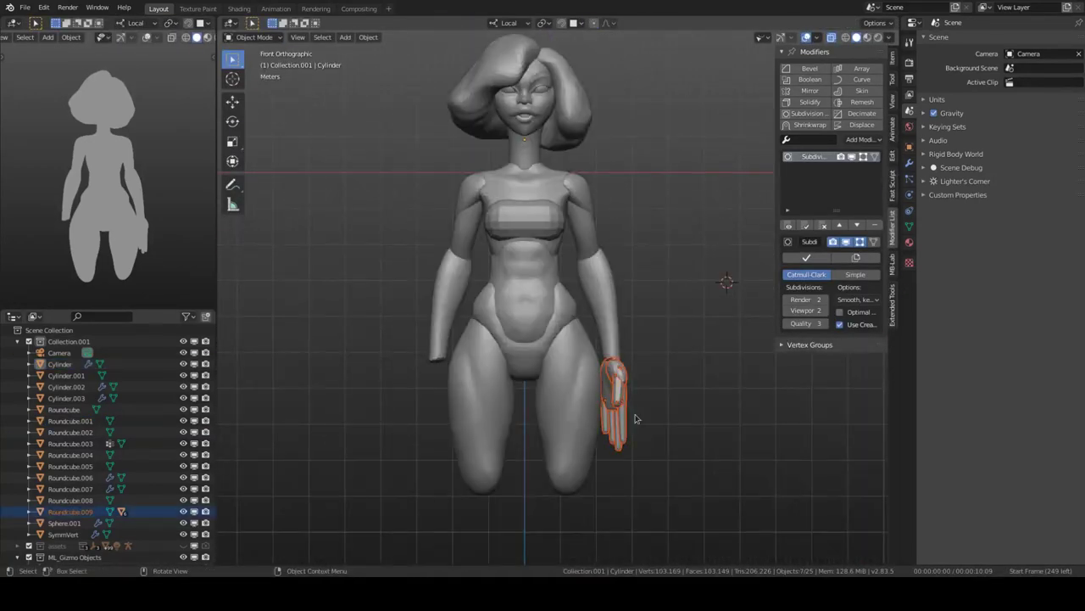
{"action": "left_click", "coordinate": [621, 412]}
{"action": "key", "text": "KP_Divide"}
{"action": "key", "text": "ctrl+Tab"}
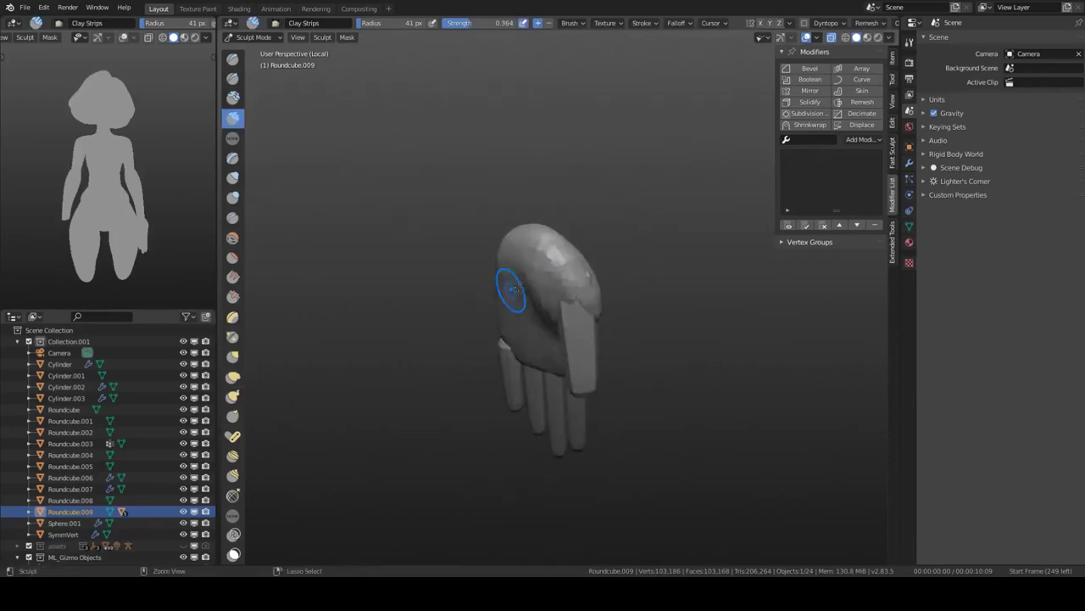
- Reshape the hand with the Elastic Deform brush
{"action": "middle_click_drag", "start_coordinate": [533, 308], "coordinate": [525, 300]}
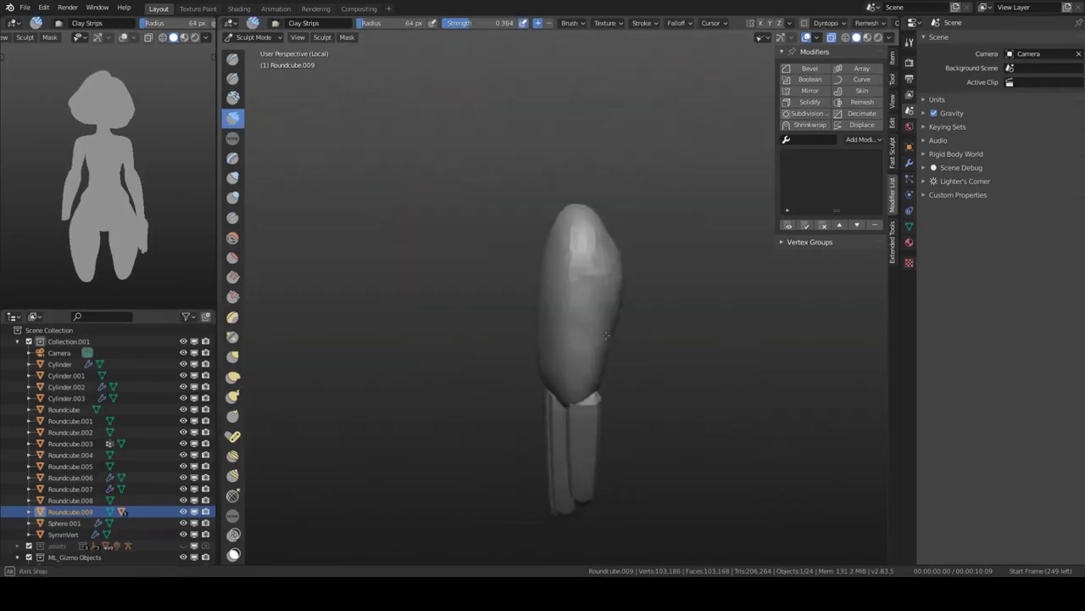
{"action": "mouse_move", "coordinate": [606, 335]}
{"action": "middle_mouse_down"}
{"action": "mouse_move", "coordinate": [605, 363]}
{"action": "mouse_move", "coordinate": [507, 367]}
{"action": "mouse_move", "coordinate": [662, 396]}
{"action": "middle_mouse_up"}
{"action": "key", "text": "shift+space"}
{"action": "mouse_move", "coordinate": [552, 219]}
{"action": "middle_mouse_down"}
{"action": "mouse_move", "coordinate": [512, 251]}
{"action": "mouse_move", "coordinate": [569, 279]}
{"action": "mouse_move", "coordinate": [520, 351]}
{"action": "mouse_move", "coordinate": [567, 337]}
{"action": "mouse_move", "coordinate": [568, 222]}
{"action": "middle_mouse_up"}
{"action": "key", "text": "e"}
{"action": "key", "text": "ctrl+Tab"}
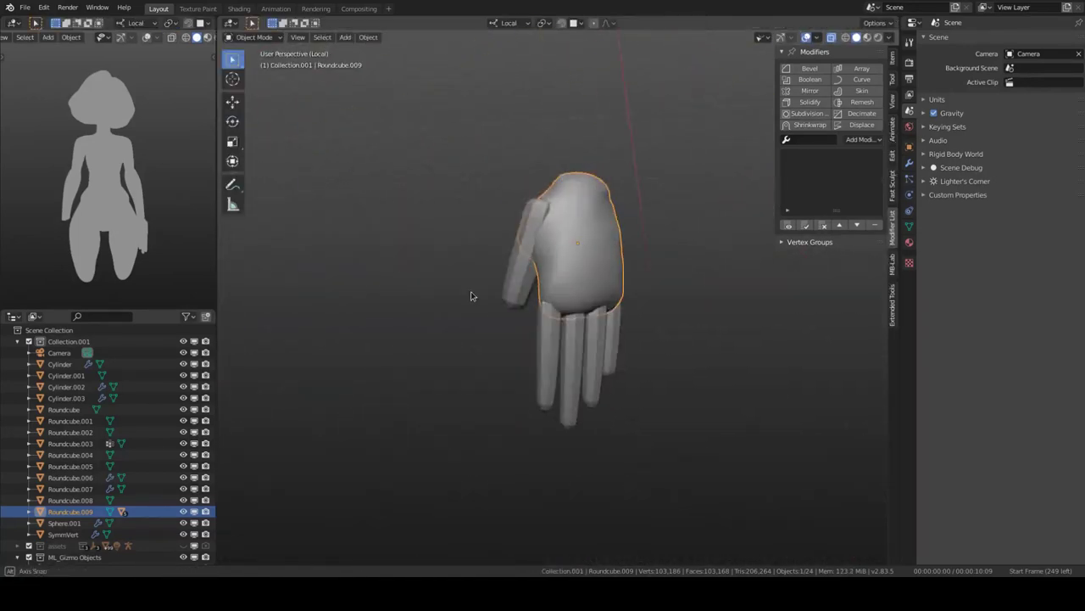
- Give the finger Subdivision level 2 and adjust the thumb tip's thickness in Edit Mode
{"action": "left_click", "coordinate": [513, 288]}
{"action": "mouse_move", "coordinate": [470, 296]}
{"action": "middle_mouse_down"}
{"action": "mouse_move", "coordinate": [513, 288]}
{"action": "mouse_move", "coordinate": [546, 323]}
{"action": "mouse_move", "coordinate": [511, 334]}
{"action": "mouse_move", "coordinate": [552, 225]}
{"action": "middle_mouse_up"}
{"action": "key", "text": "ctrl+2"}
{"action": "left_click", "coordinate": [504, 342]}
{"action": "key", "text": "Tab"}
{"action": "key", "text": "g"}
{"action": "left_click", "coordinate": [566, 251]}
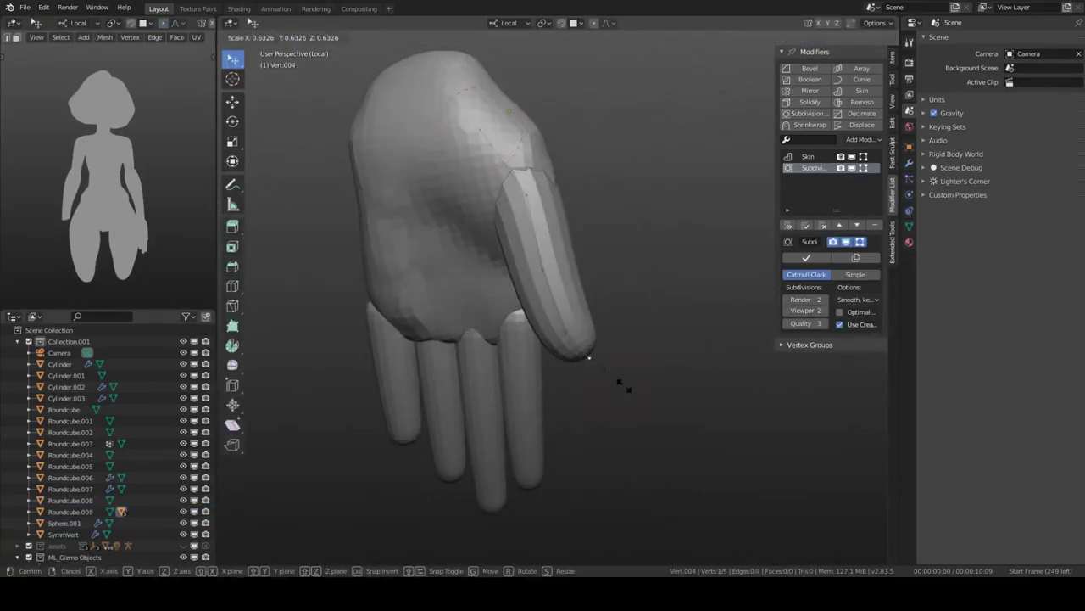
{"action": "left_click", "coordinate": [663, 419]}
- Slide and move thumb vertices so the thumb bends against the palm
{"action": "middle_click_drag", "start_coordinate": [663, 420], "coordinate": [559, 333]}
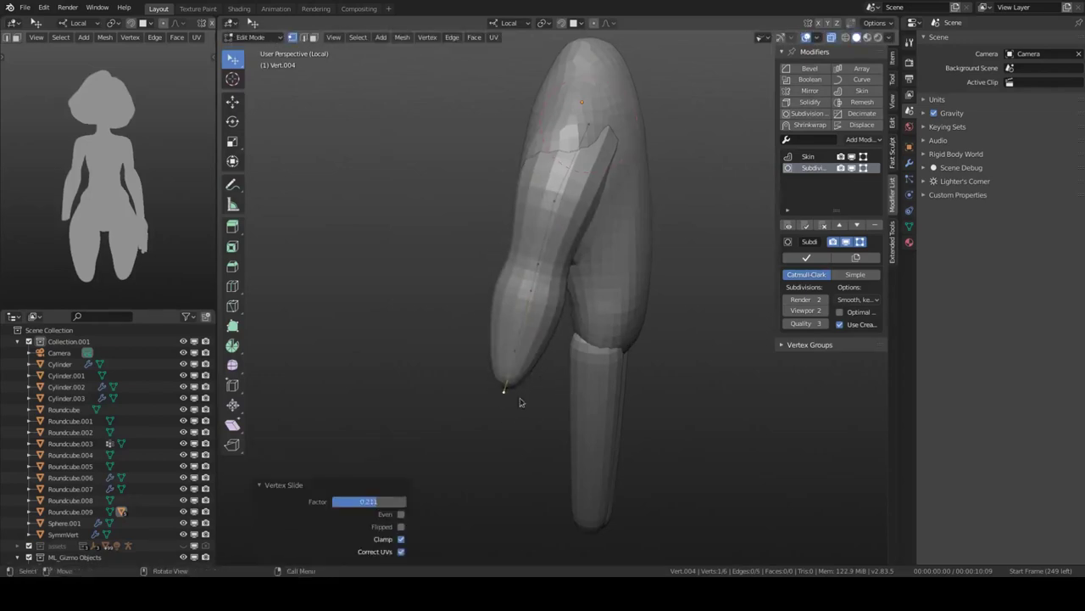
{"action": "middle_click_drag", "start_coordinate": [521, 402], "coordinate": [543, 322]}
{"action": "key", "text": "g"}
{"action": "left_click", "coordinate": [534, 280]}
{"action": "middle_click_drag", "start_coordinate": [535, 280], "coordinate": [533, 264]}
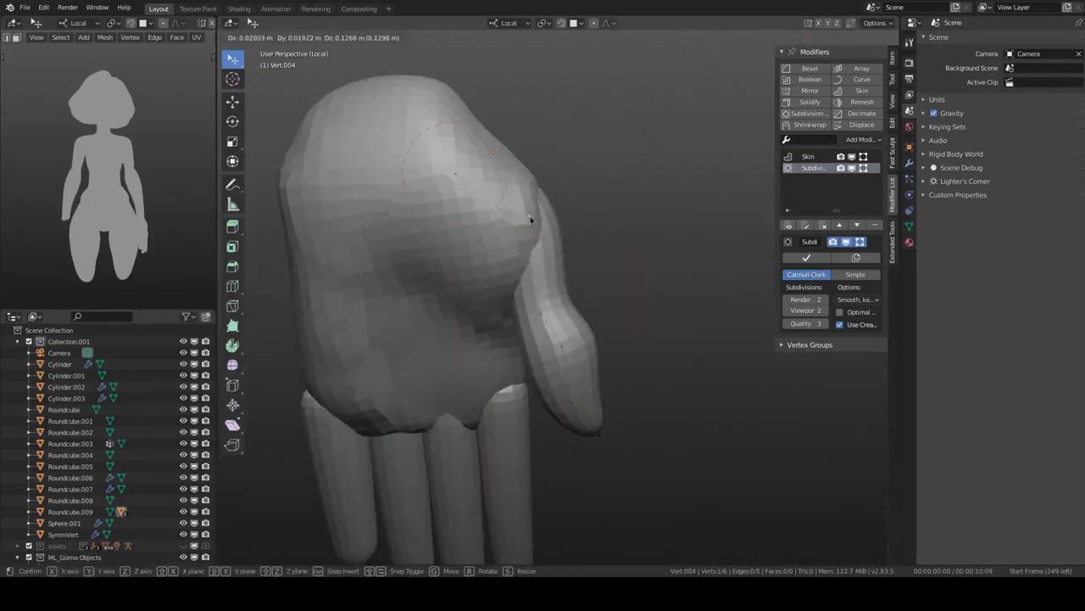
{"action": "left_click", "coordinate": [531, 220]}
{"action": "mouse_move", "coordinate": [531, 221]}
{"action": "middle_mouse_down"}
{"action": "mouse_move", "coordinate": [621, 332]}
{"action": "mouse_move", "coordinate": [593, 316]}
{"action": "middle_mouse_up"}
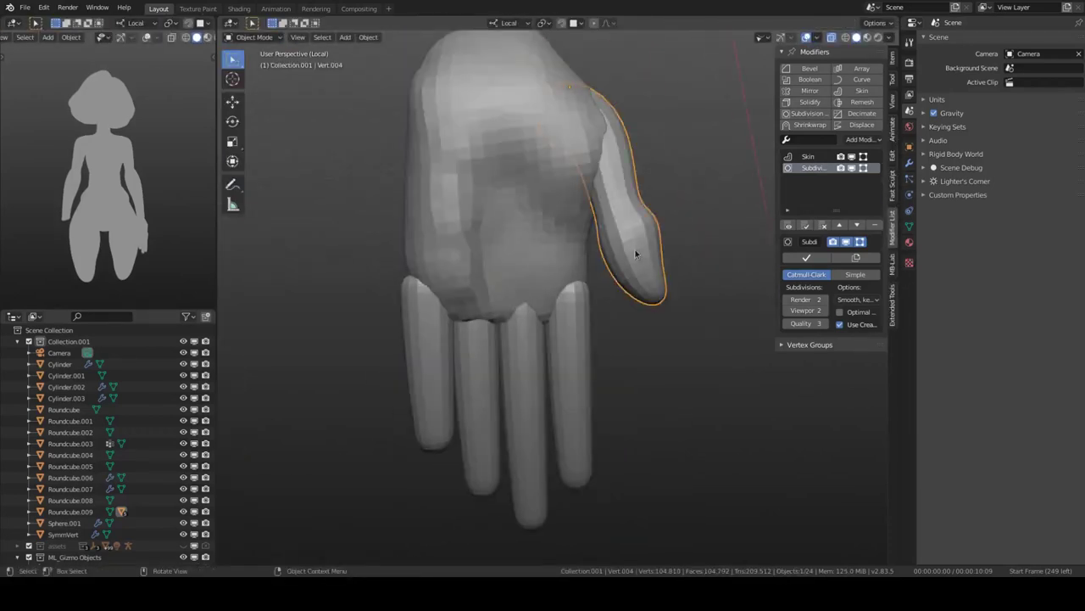
{"action": "key", "text": "ctrl+Tab"}
{"action": "left_click", "coordinate": [551, 341]}
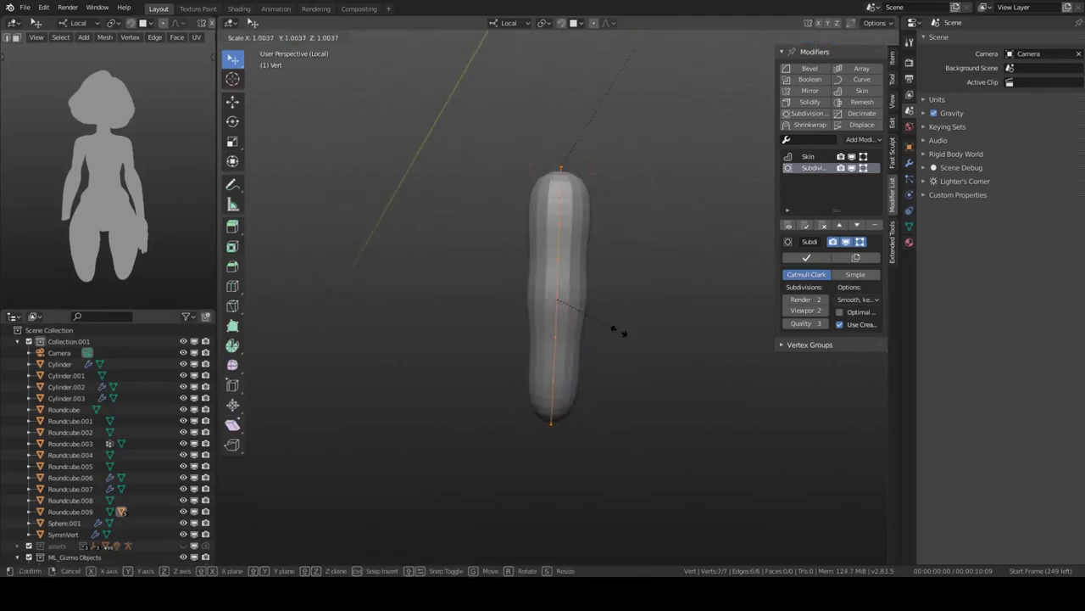
- Bend the finger capsule by box-selecting its lower vertices and moving them
{"action": "scroll", "coordinate": [562, 310], "scroll_direction": "up", "scroll_amount": 3}
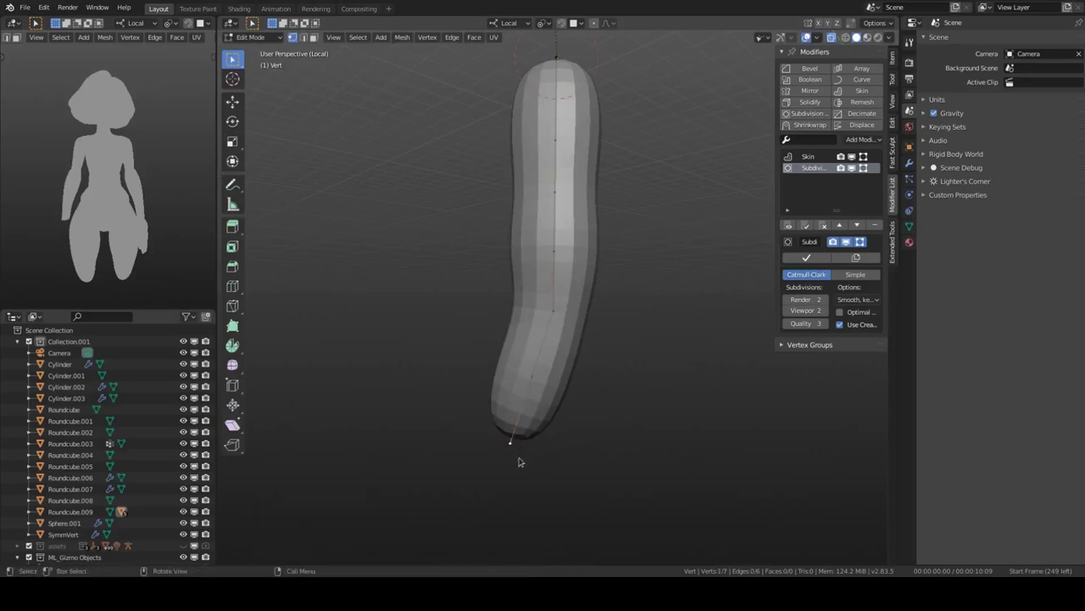
{"action": "left_click_drag", "start_coordinate": [436, 206], "coordinate": [653, 516]}
{"action": "key", "text": "g"}
{"action": "left_click", "coordinate": [563, 339]}
{"action": "left_click_drag", "start_coordinate": [417, 331], "coordinate": [587, 481]}
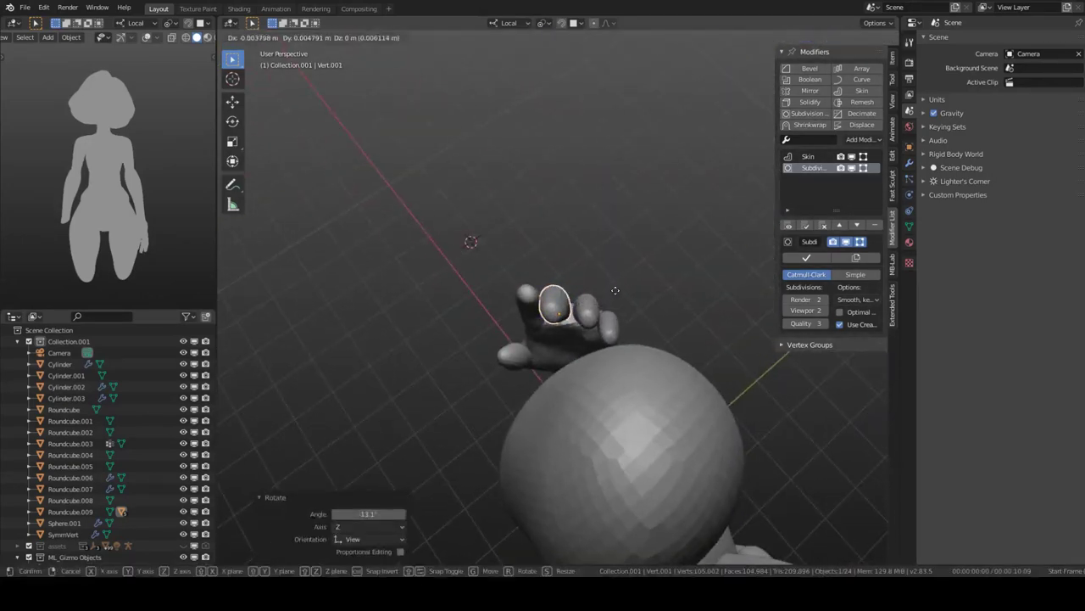
- Give the left side view a tan MatCap
{"action": "left_click", "coordinate": [909, 226]}
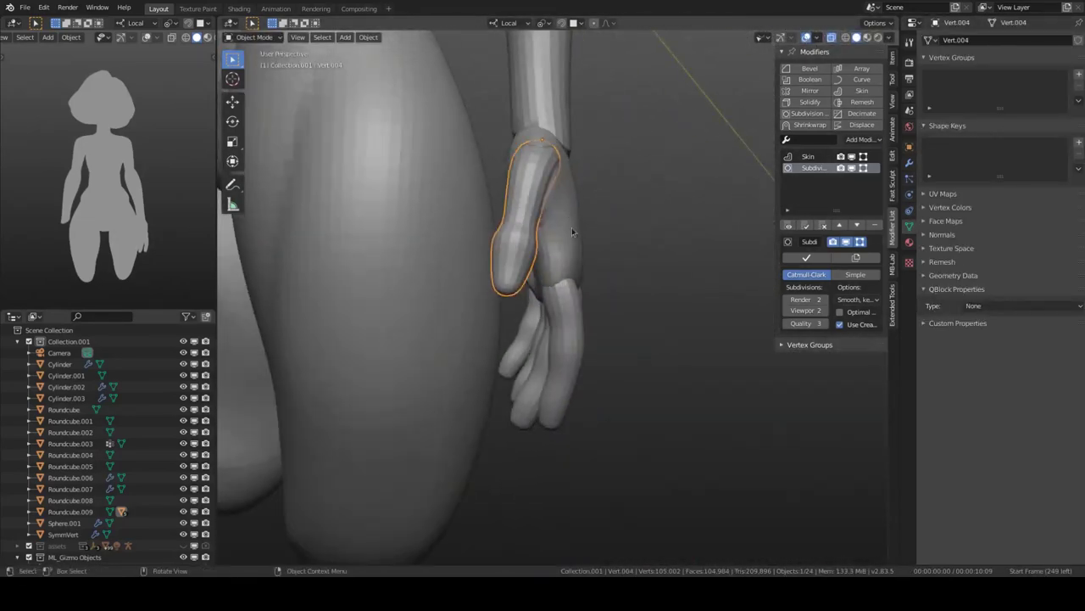
{"action": "left_click", "coordinate": [207, 38]}
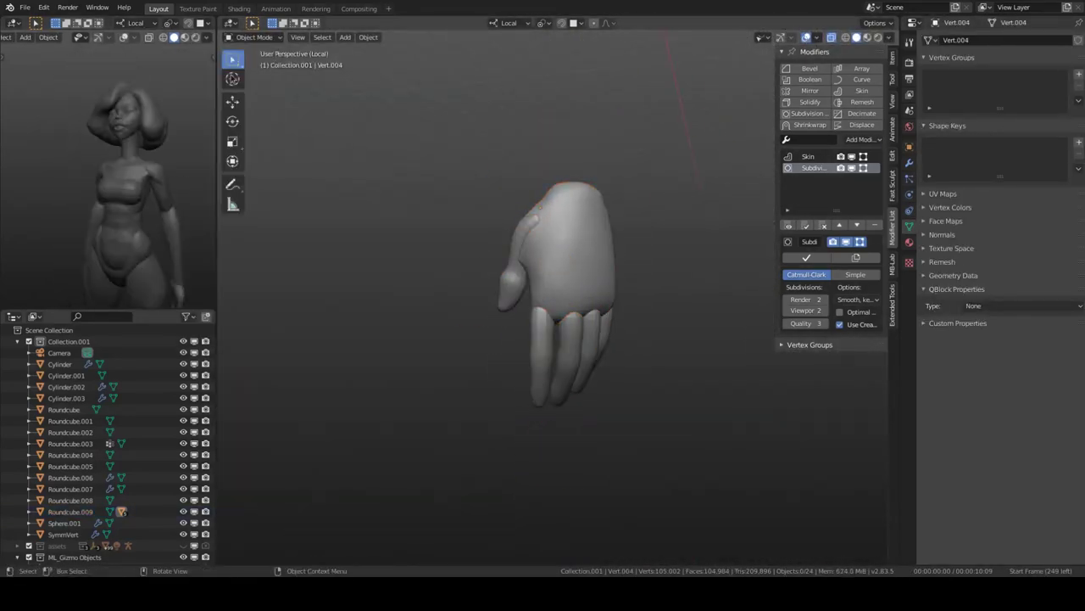
{"action": "left_click", "coordinate": [197, 119]}
{"action": "left_click", "coordinate": [362, 157]}
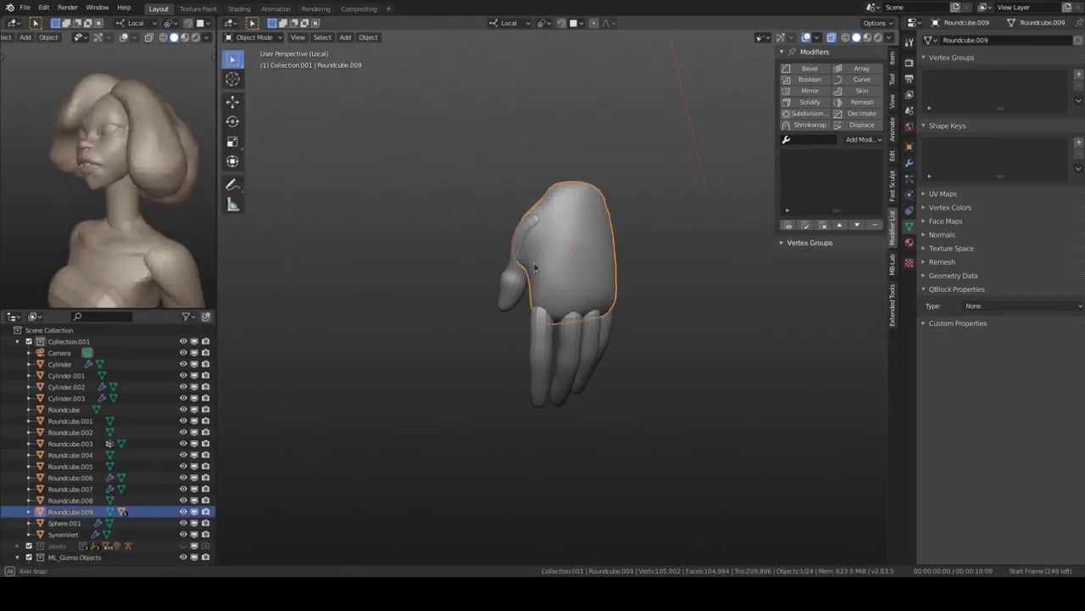
- Reshape the hand in Sculpt Mode with the Elastic Deform brush
{"action": "key", "text": "ctrl+Tab"}
{"action": "middle_click_drag", "start_coordinate": [593, 254], "coordinate": [565, 201]}
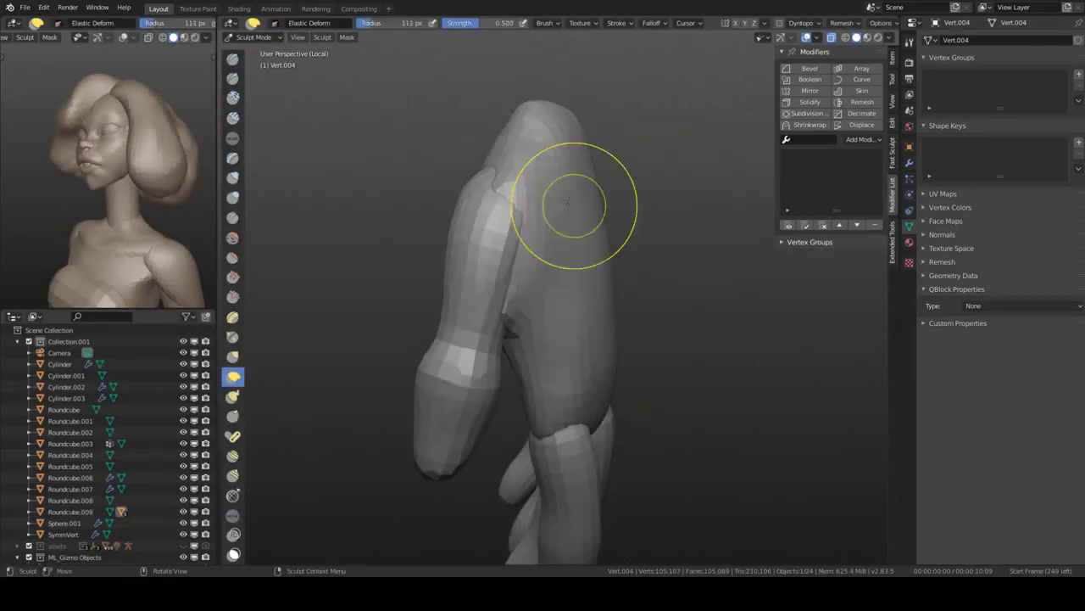
{"action": "scroll", "coordinate": [565, 201], "scroll_direction": "up", "scroll_amount": 3}
{"action": "scroll", "coordinate": [656, 223], "scroll_direction": "down", "scroll_amount": 2}
{"action": "key", "text": "g"}
{"action": "middle_click_drag", "start_coordinate": [594, 271], "coordinate": [593, 175]}
- Isolate a finger and soften its shape with the Draw Sharp and Clay brushes
{"action": "key", "text": "KP_Divide"}
{"action": "scroll", "coordinate": [543, 296], "scroll_direction": "down", "scroll_amount": 2}
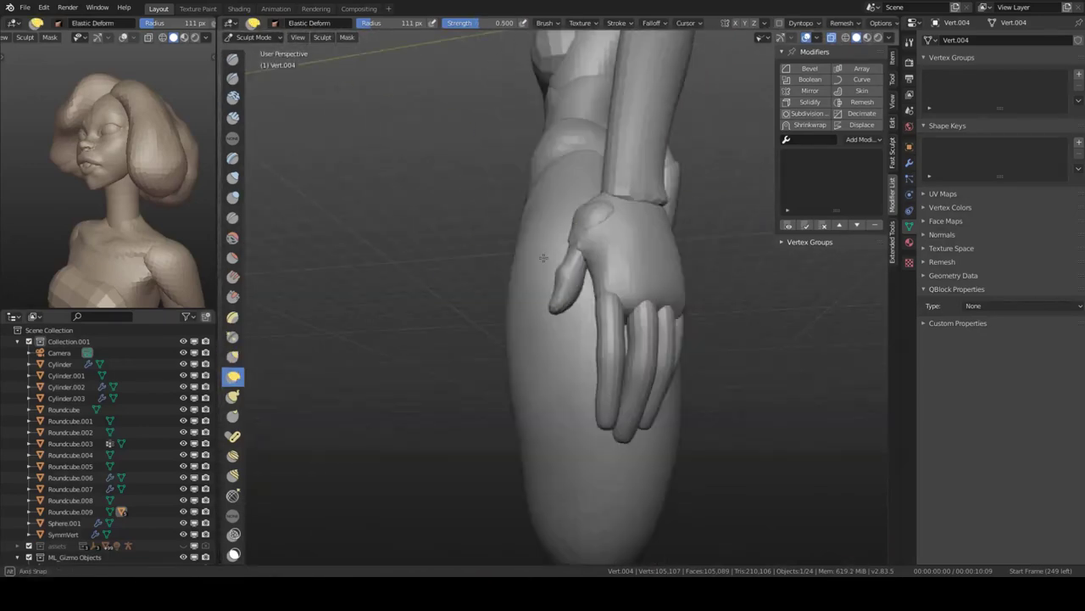
{"action": "key", "text": "KP_Divide"}
{"action": "key", "text": "d"}
{"action": "middle_click_drag", "start_coordinate": [551, 285], "coordinate": [620, 288]}
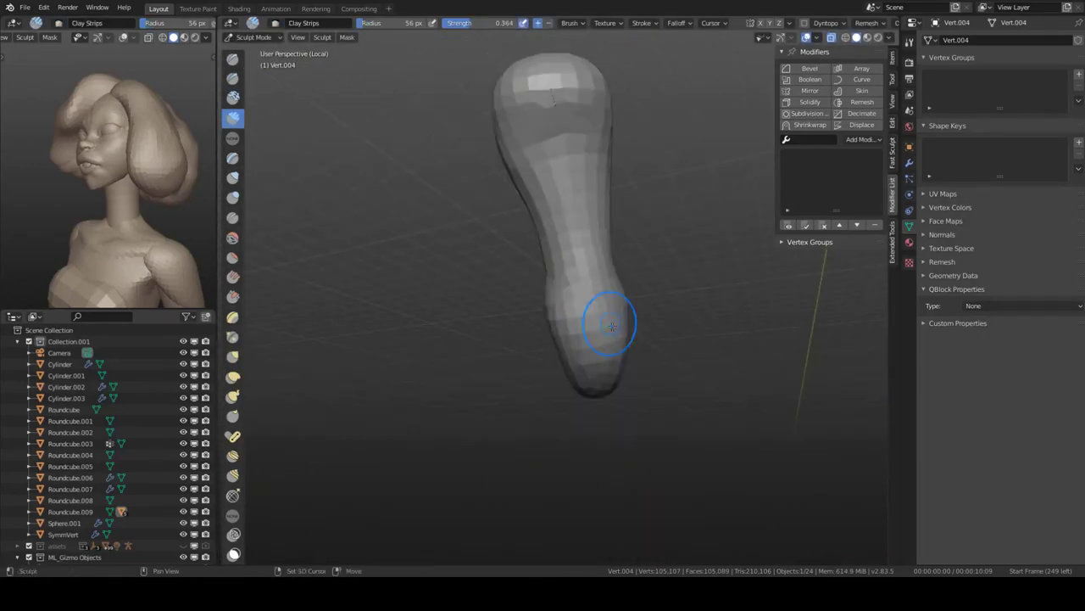
{"action": "key", "text": "c"}
{"action": "mouse_move", "coordinate": [610, 325]}
{"action": "middle_mouse_down"}
{"action": "mouse_move", "coordinate": [601, 286]}
{"action": "mouse_move", "coordinate": [643, 234]}
{"action": "middle_mouse_up"}
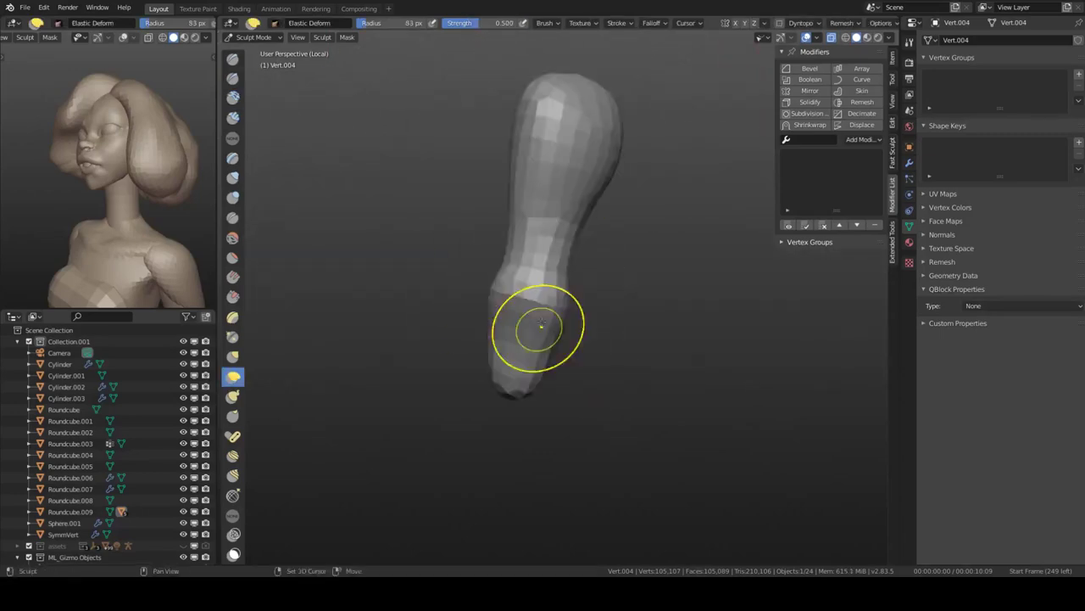
{"action": "middle_click_drag", "start_coordinate": [538, 322], "coordinate": [596, 296]}
{"action": "scroll", "coordinate": [597, 296], "scroll_direction": "up", "scroll_amount": 5}
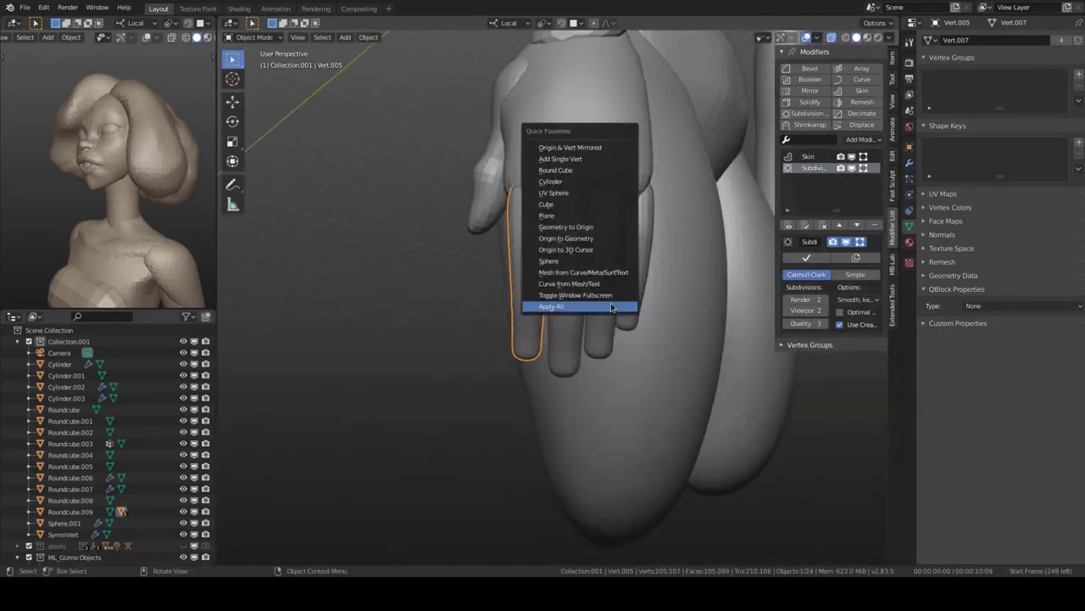
- Add a Subdivision modifier to the finger and apply it
{"action": "key", "text": "ctrl+Tab"}
{"action": "mouse_move", "coordinate": [604, 298]}
{"action": "middle_mouse_down"}
{"action": "mouse_move", "coordinate": [701, 339]}
{"action": "mouse_move", "coordinate": [566, 336]}
{"action": "mouse_move", "coordinate": [789, 161]}
{"action": "middle_mouse_up"}
{"action": "key", "text": "ctrl+2"}
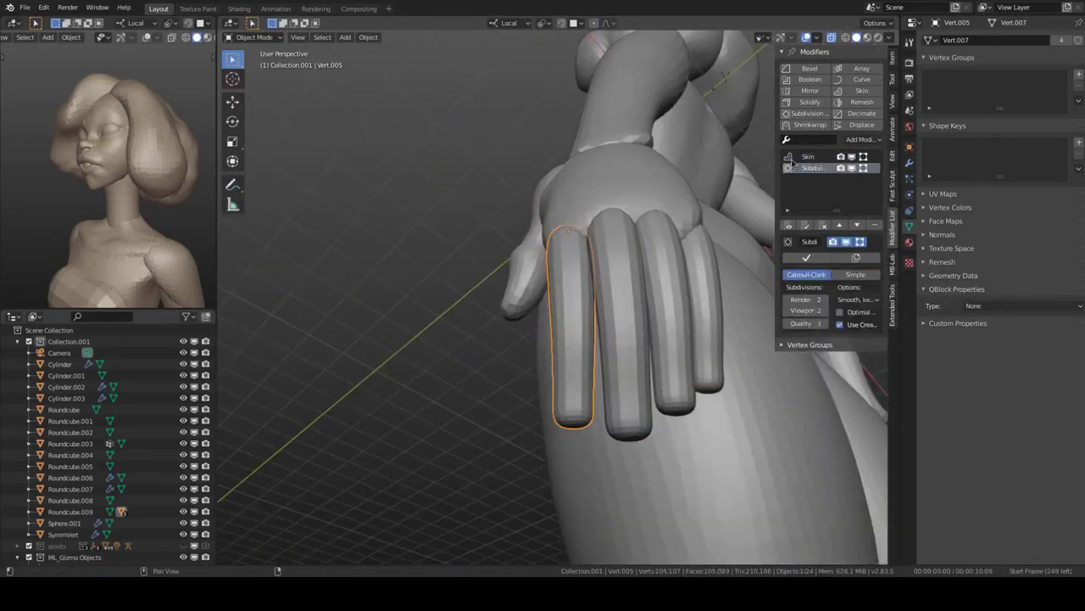
{"action": "left_click", "coordinate": [801, 261]}
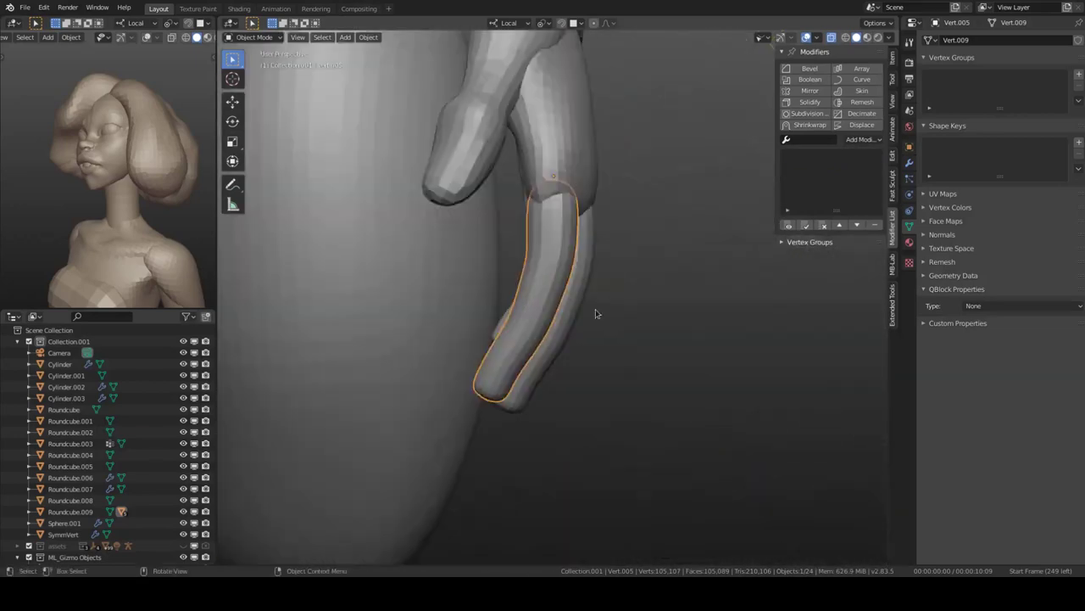
- Isolate the finger and sculpt its knuckles with the Draw Sharp brush
{"action": "key", "text": "slash"}
{"action": "key", "text": "ctrl+Tab"}
{"action": "key", "text": "shift+f"}
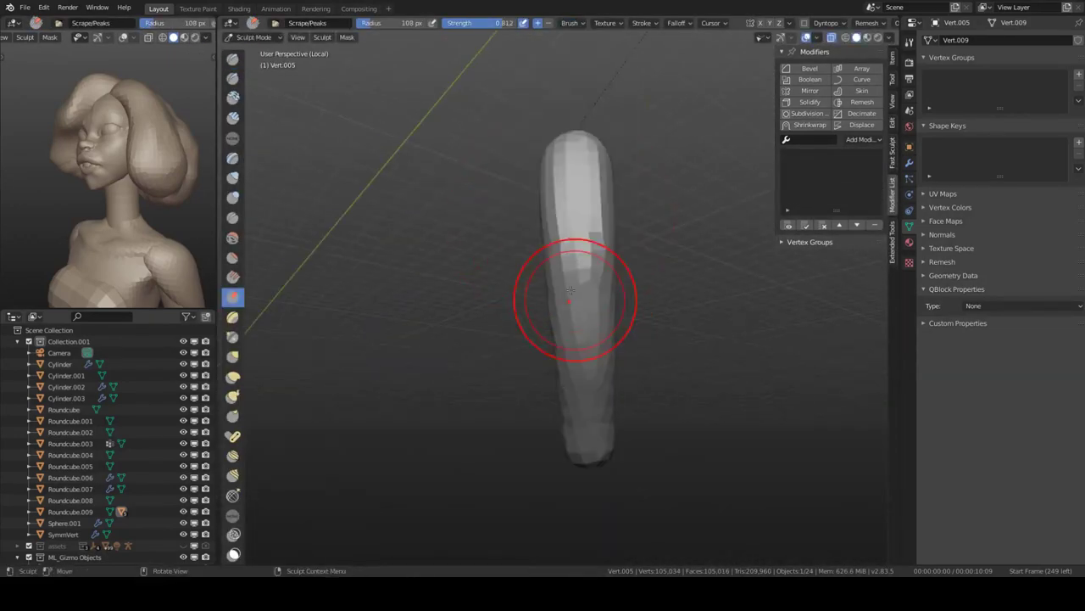
{"action": "middle_click_drag", "start_coordinate": [569, 223], "coordinate": [605, 230]}
{"action": "left_click", "coordinate": [232, 77]}
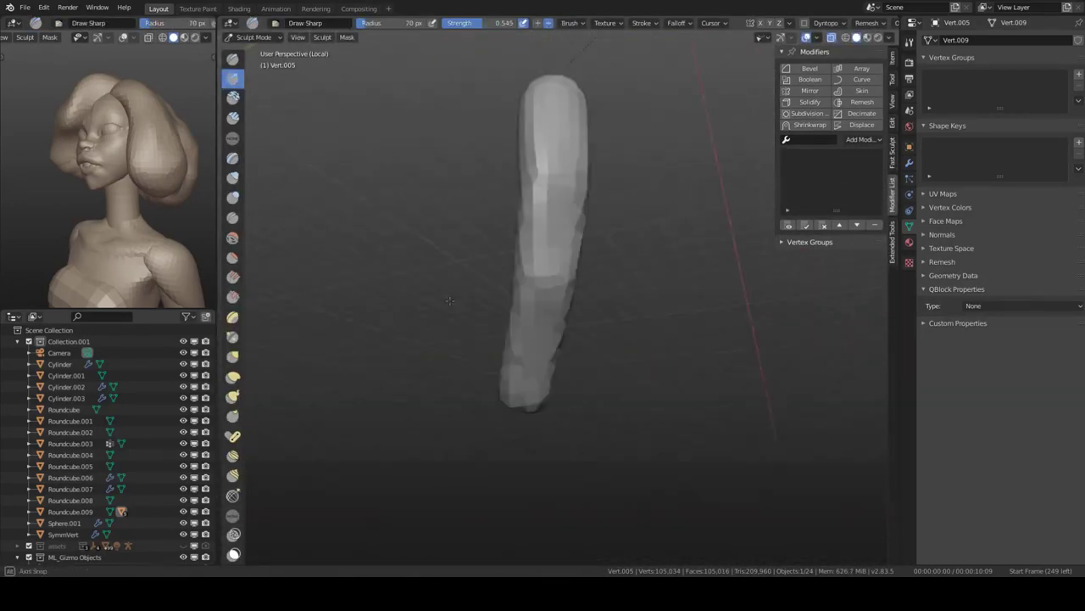
{"action": "middle_click_drag", "start_coordinate": [547, 341], "coordinate": [594, 254]}
{"action": "scroll", "coordinate": [594, 255], "scroll_direction": "down", "scroll_amount": 4}
{"action": "key", "text": "slash"}
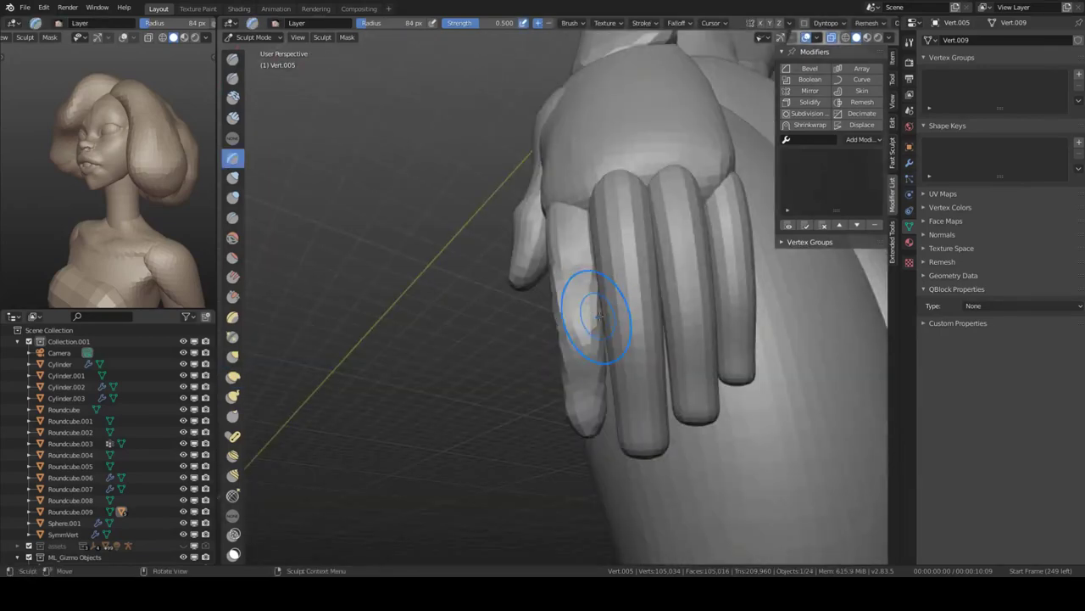
{"action": "key", "text": "ctrl+Tab"}
- Refine the hand's knuckles and creases, then return to Object Mode facing the figure
{"action": "key", "text": "slash"}
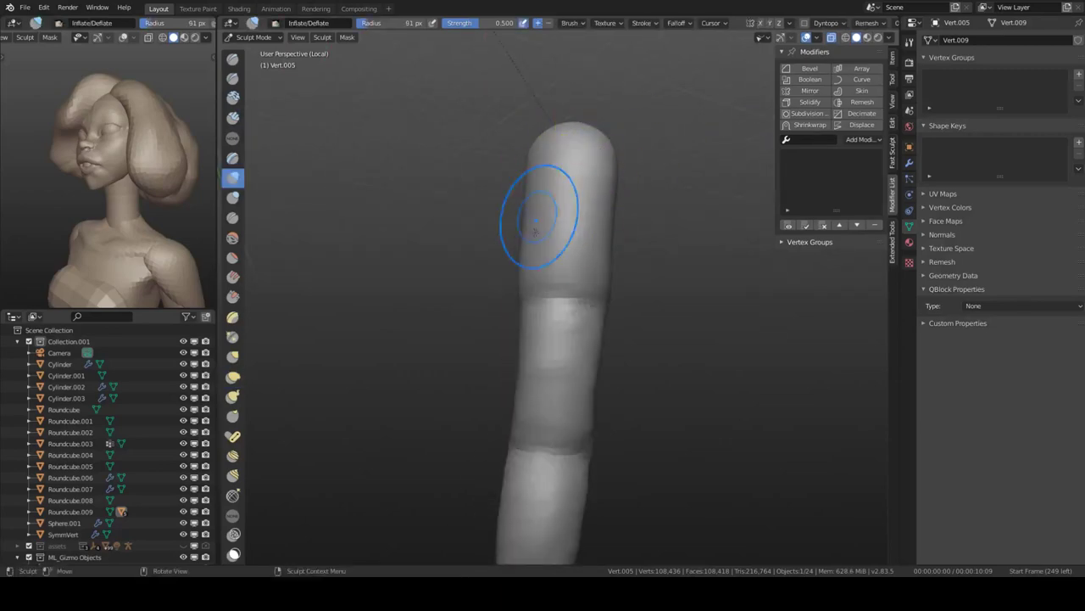
{"action": "key", "text": "KP_Divide"}
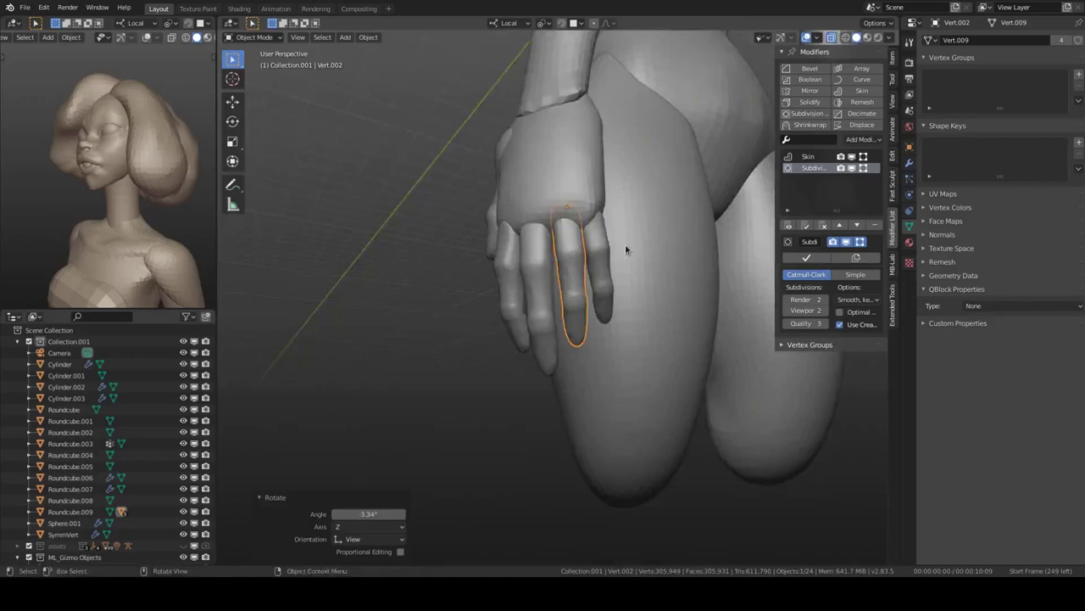
{"action": "middle_click_drag", "start_coordinate": [626, 249], "coordinate": [551, 266]}
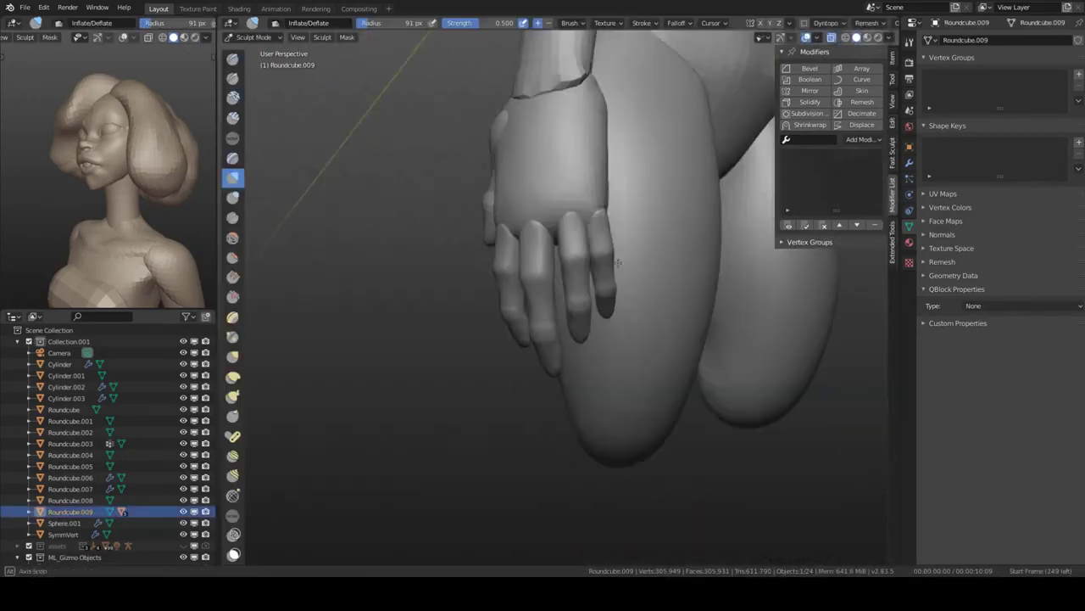
{"action": "middle_click_drag", "start_coordinate": [581, 223], "coordinate": [606, 240], "text": "ctrl"}
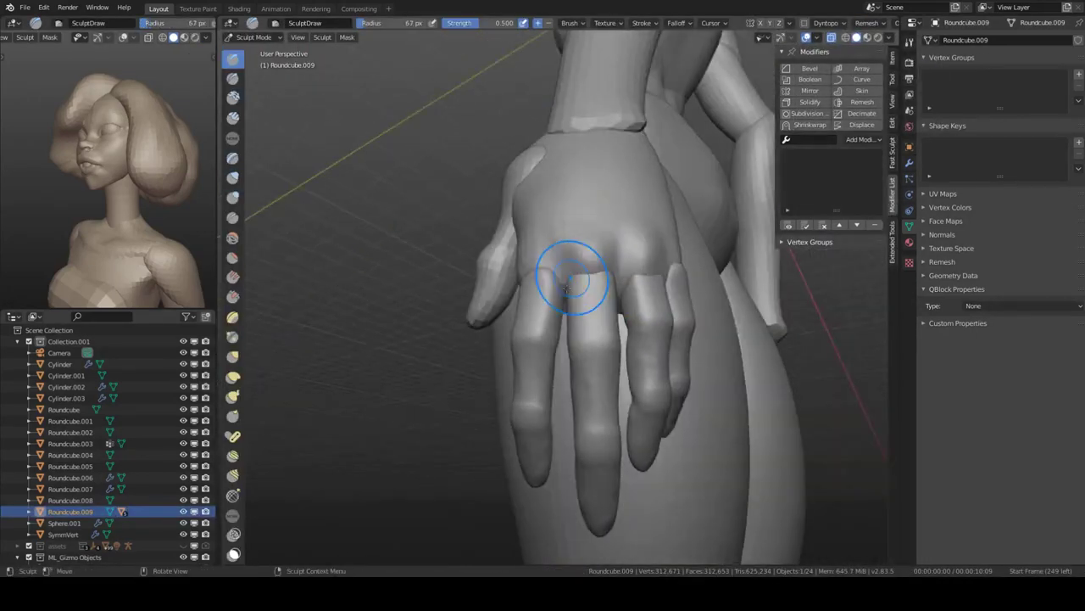
{"action": "mouse_move", "coordinate": [638, 284]}
{"action": "middle_mouse_down"}
{"action": "mouse_move", "coordinate": [583, 245]}
{"action": "mouse_move", "coordinate": [585, 229]}
{"action": "middle_mouse_up"}
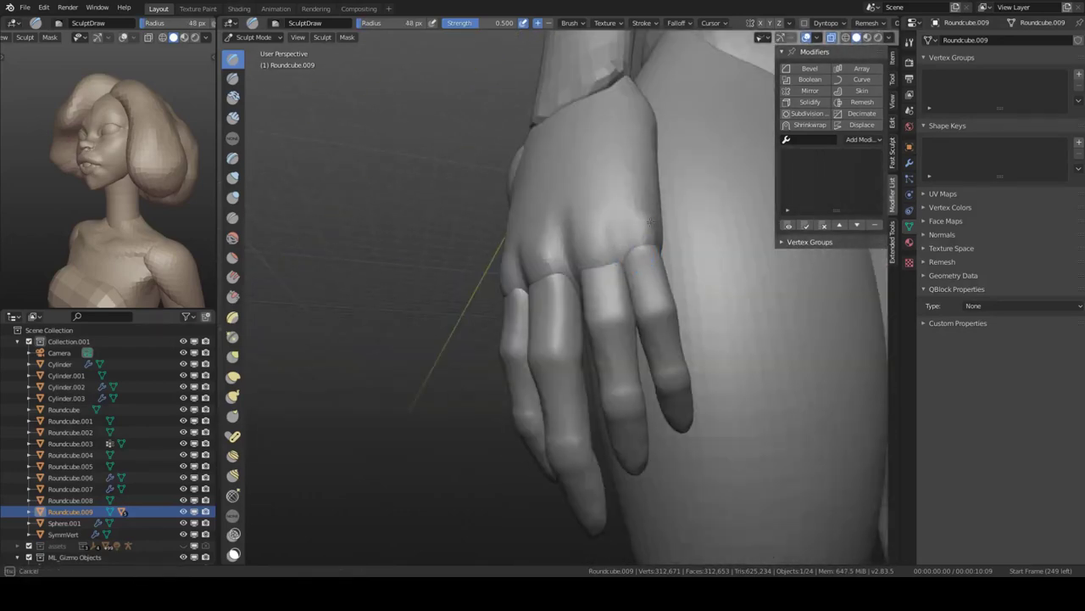
{"action": "key", "text": "shift+d"}
{"action": "key", "text": "KP_Divide"}
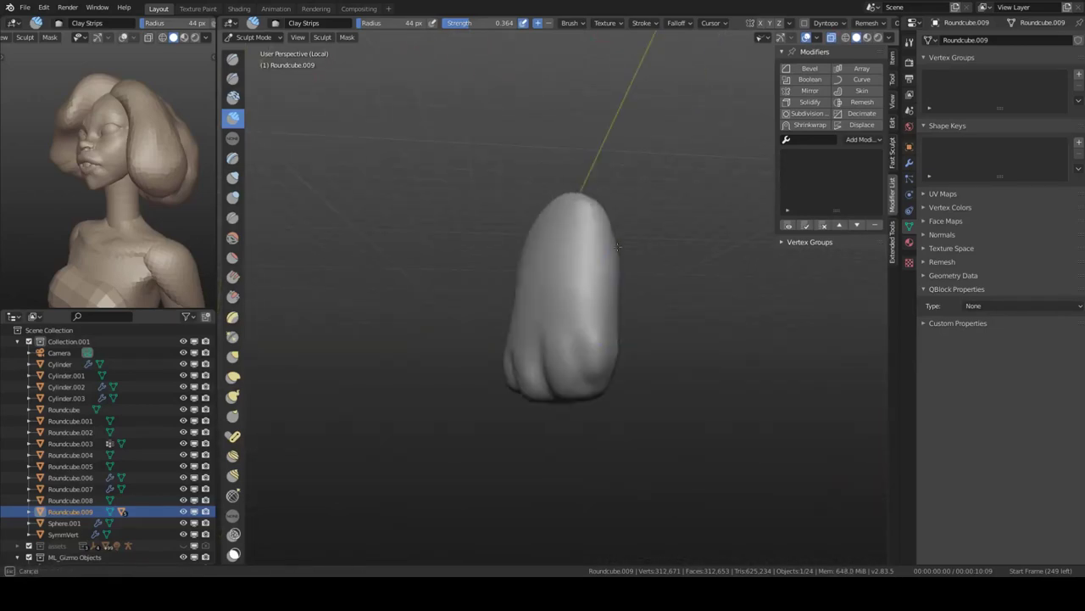
{"action": "key", "text": "KP_Divide"}
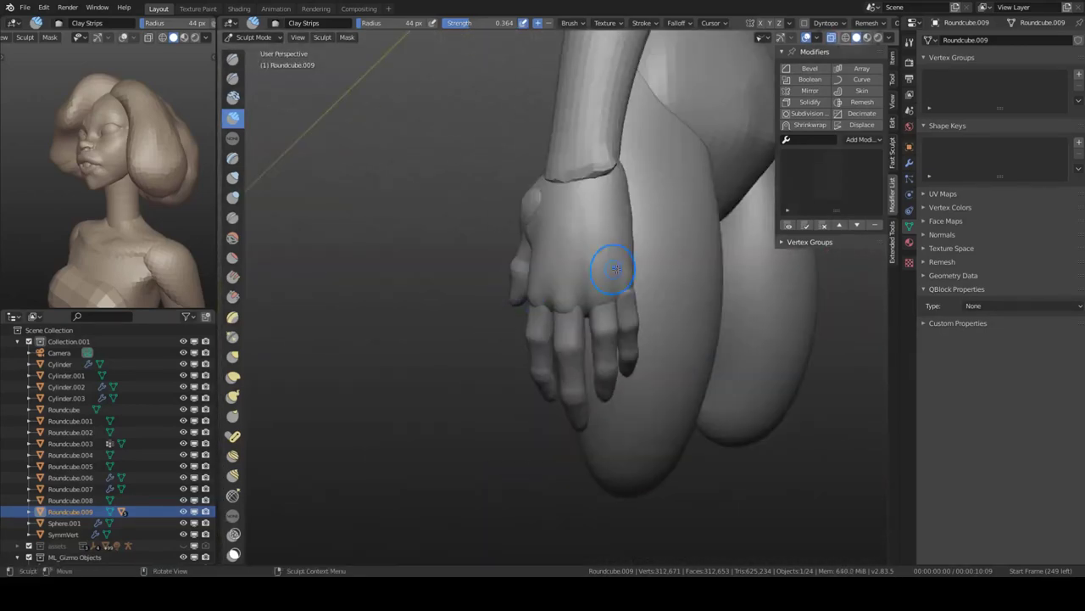
{"action": "key", "text": "ctrl+Tab"}
{"action": "mouse_move", "coordinate": [605, 266]}
{"action": "middle_mouse_down"}
{"action": "mouse_move", "coordinate": [675, 242]}
{"action": "mouse_move", "coordinate": [545, 326]}
{"action": "middle_mouse_up"}
- Duplicate the subdivided chest pieces in front view and isolate the copies
{"action": "key", "text": "KP_1"}
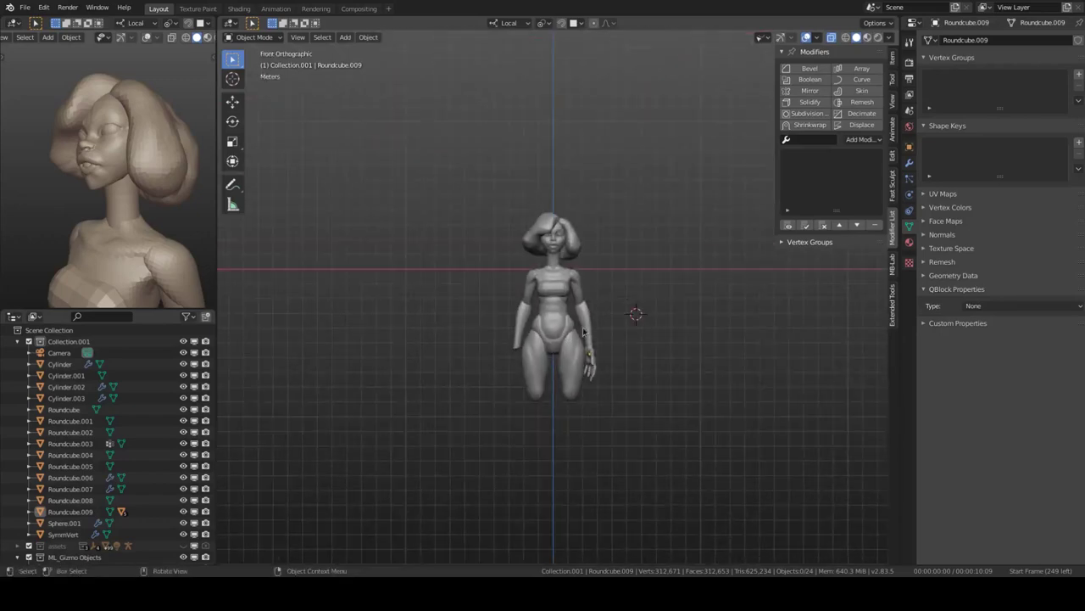
{"action": "scroll", "coordinate": [635, 310], "scroll_direction": "up", "scroll_amount": 6}
{"action": "left_click", "coordinate": [625, 293]}
{"action": "key", "text": "ctrl+2"}
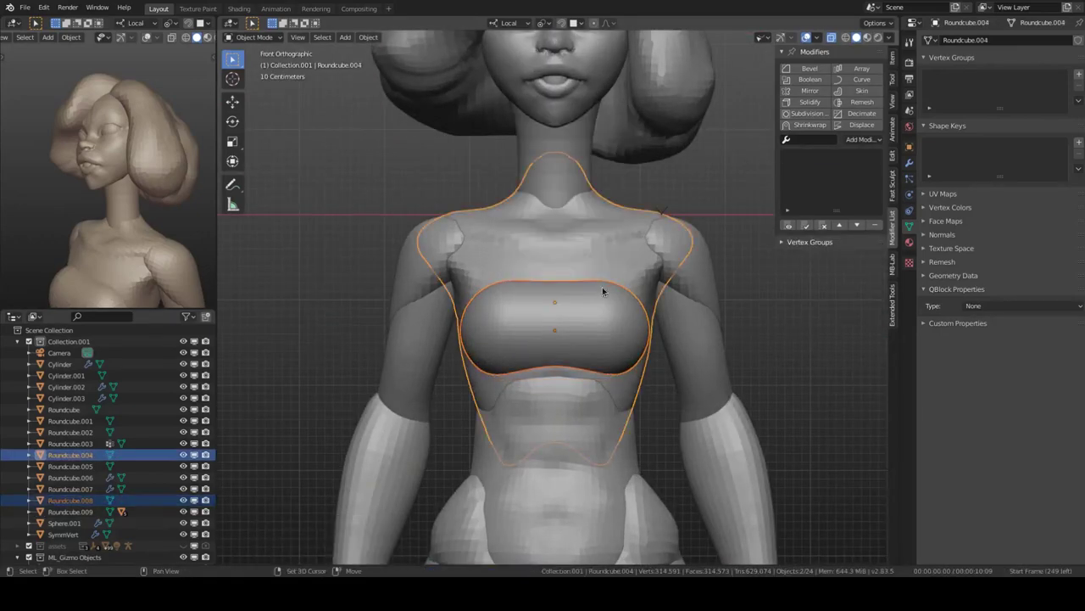
{"action": "key", "text": "shift+d"}
{"action": "key", "text": "Escape"}
{"action": "key", "text": "KP_Divide"}
- Zoom in on the duplicated torso in Sculpt Mode and browse the modifier list without adding one
{"action": "key", "text": "shift+c"}
{"action": "mouse_move", "coordinate": [550, 293]}
{"action": "middle_mouse_down"}
{"action": "mouse_move", "coordinate": [521, 254]}
{"action": "mouse_move", "coordinate": [547, 295]}
{"action": "middle_mouse_up"}
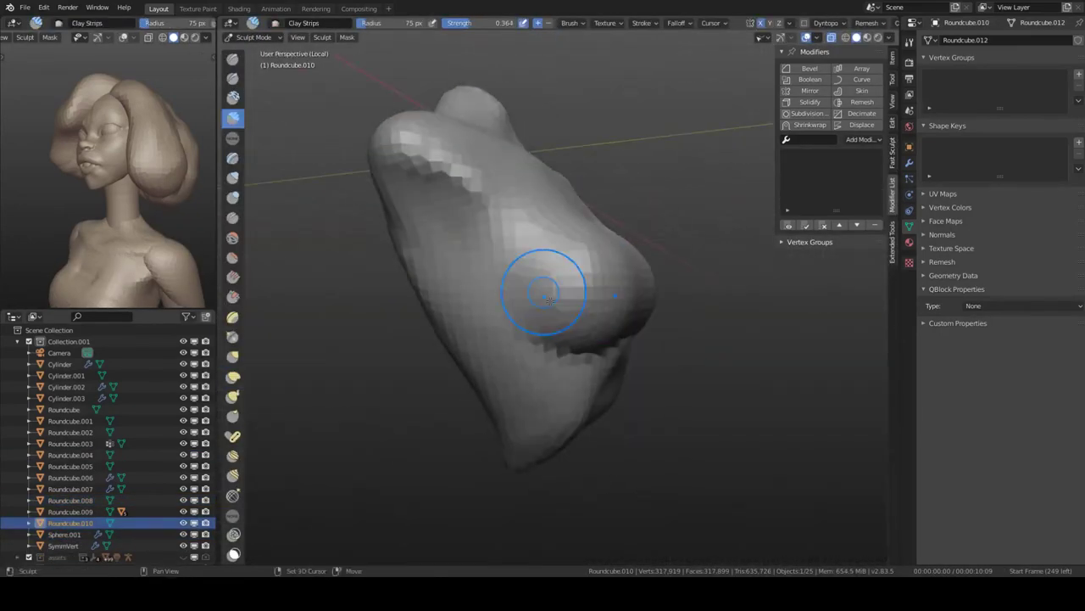
{"action": "middle_click_drag", "start_coordinate": [494, 410], "coordinate": [561, 257]}
{"action": "scroll", "coordinate": [562, 257], "scroll_direction": "up", "scroll_amount": 4}
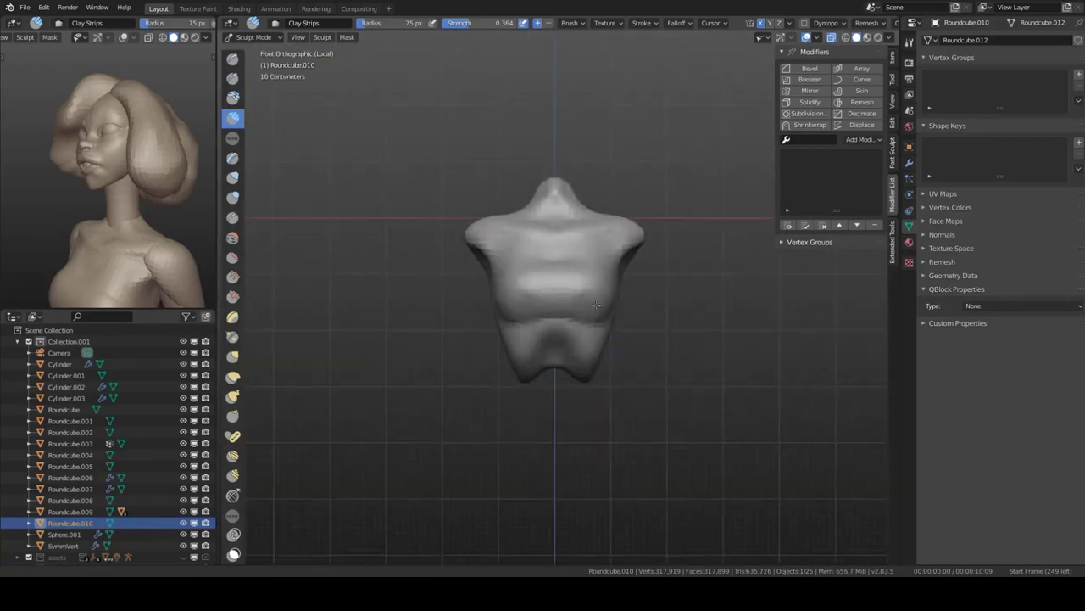
{"action": "key", "text": "ctrl+Tab"}
{"action": "scroll", "coordinate": [577, 309], "scroll_direction": "up", "scroll_amount": 3}
{"action": "scroll", "coordinate": [635, 267], "scroll_direction": "up", "scroll_amount": 2}
{"action": "left_click", "coordinate": [861, 139]}
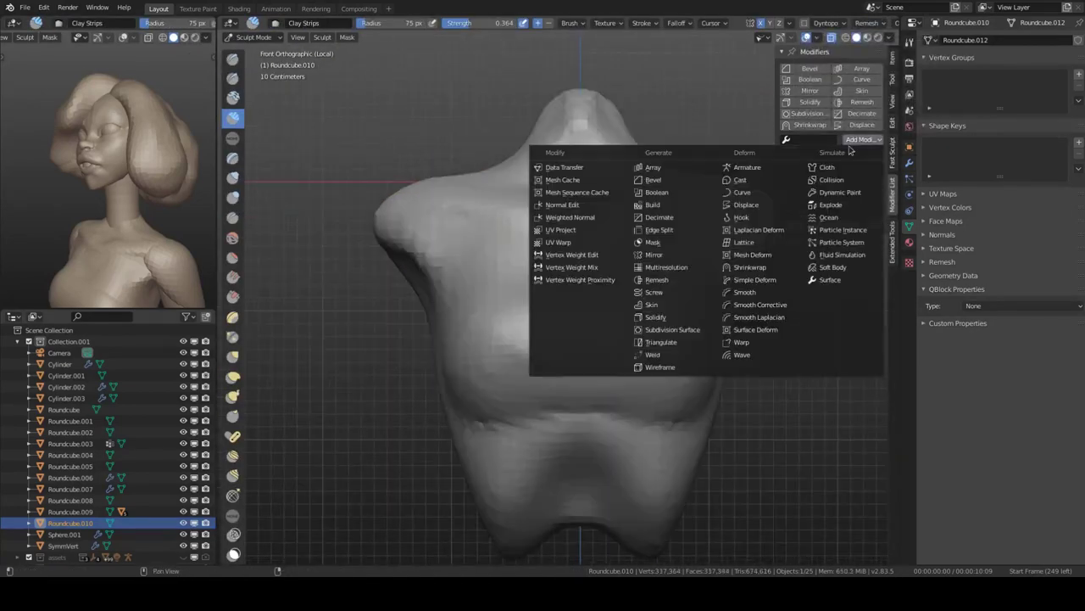
{"action": "left_click", "coordinate": [746, 303]}
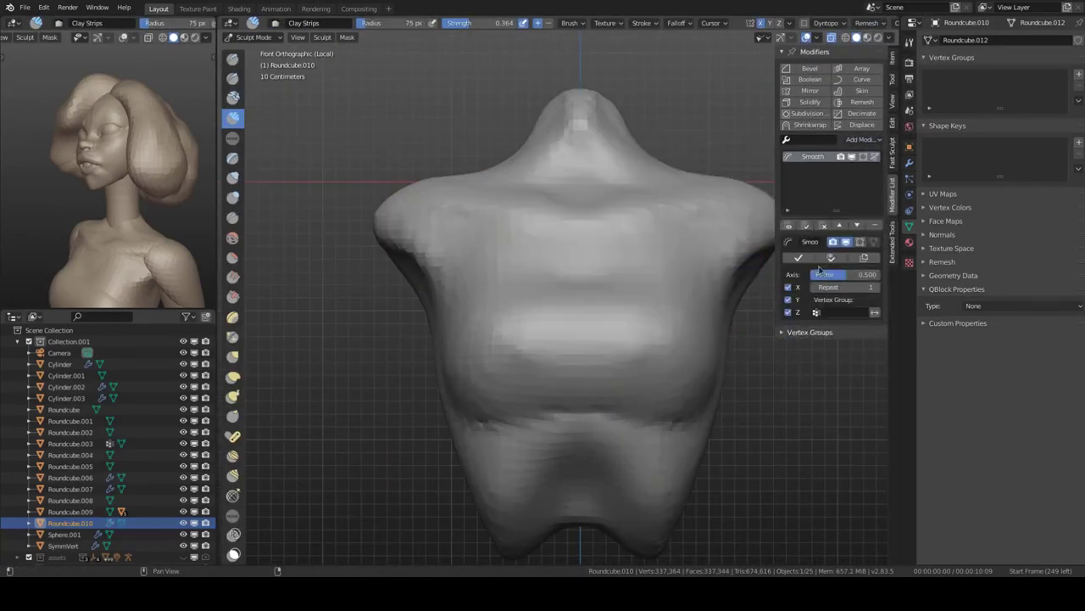
{"action": "left_click", "coordinate": [862, 139]}
{"action": "key", "text": "Return"}
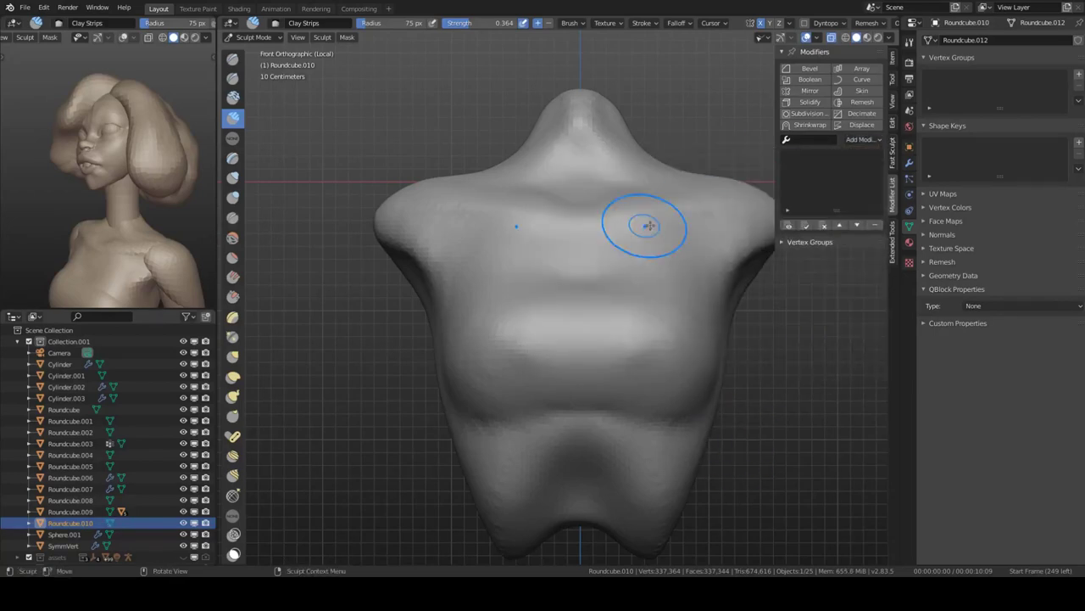
- Paint the tank-top shoulder straps and chest band with a 38 px Mask brush
{"action": "scroll", "coordinate": [551, 315], "scroll_direction": "down", "scroll_amount": 2}
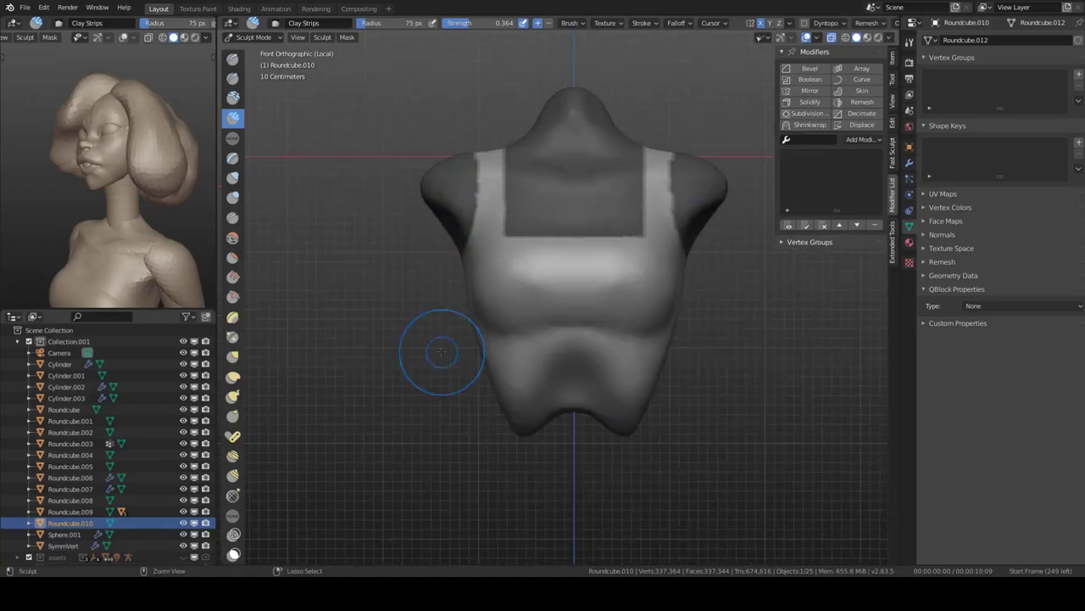
{"action": "middle_click_drag", "start_coordinate": [510, 261], "coordinate": [533, 245], "text": "ctrl"}
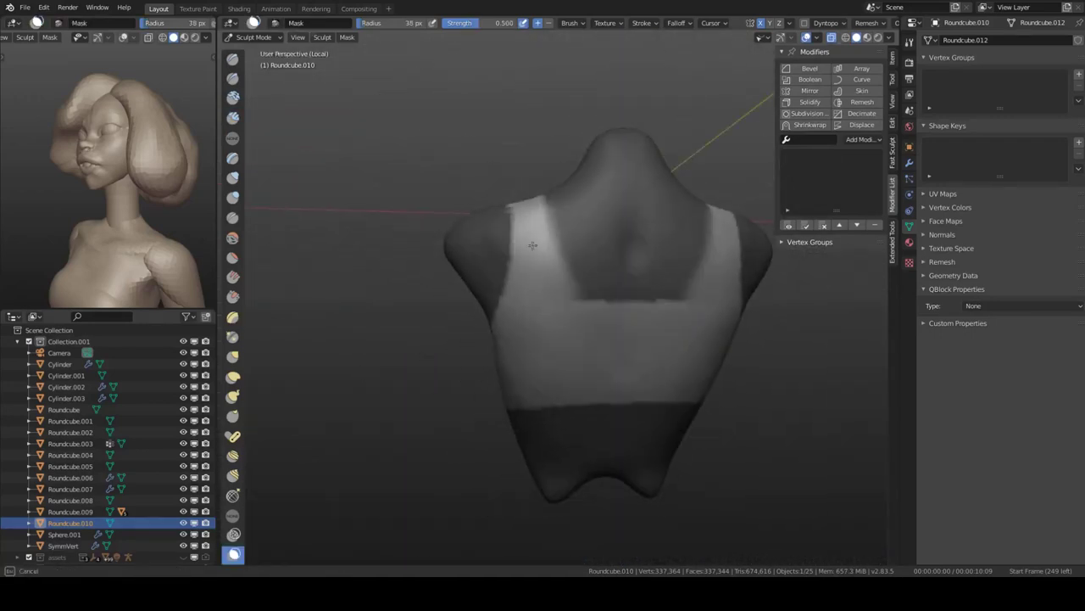
{"action": "middle_click_drag", "start_coordinate": [572, 293], "coordinate": [600, 238]}
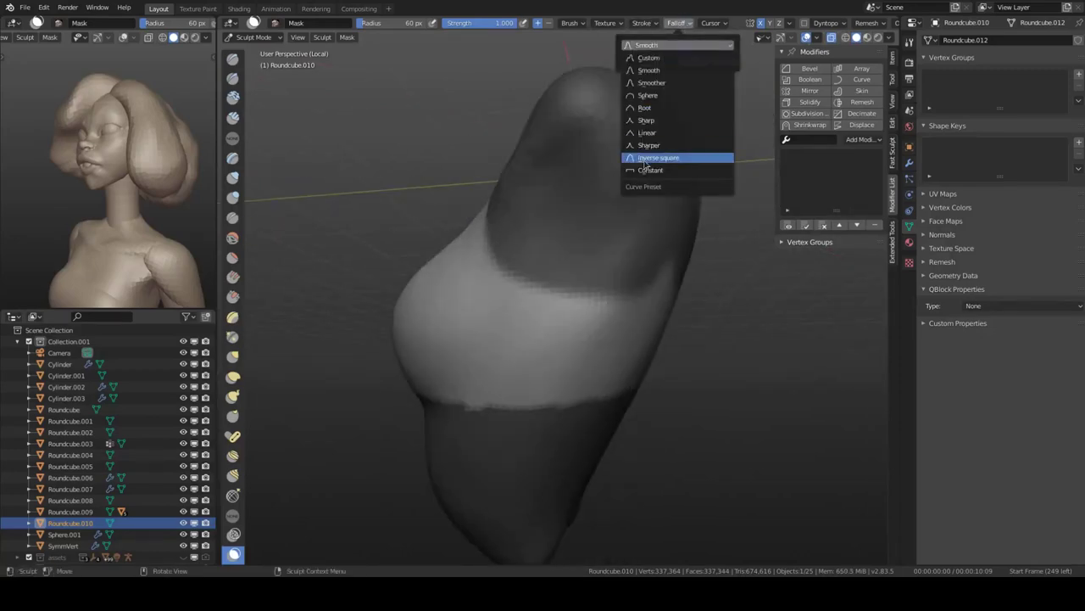
{"action": "mouse_move", "coordinate": [576, 267]}
{"action": "middle_mouse_down"}
{"action": "mouse_move", "coordinate": [569, 334]}
{"action": "mouse_move", "coordinate": [604, 183]}
{"action": "middle_mouse_up"}
{"action": "mouse_move", "coordinate": [704, 252]}
{"action": "middle_mouse_down"}
{"action": "mouse_move", "coordinate": [484, 145]}
{"action": "mouse_move", "coordinate": [605, 262]}
{"action": "mouse_move", "coordinate": [417, 286]}
{"action": "mouse_move", "coordinate": [582, 300]}
{"action": "mouse_move", "coordinate": [601, 204]}
{"action": "mouse_move", "coordinate": [624, 212]}
{"action": "middle_mouse_up"}
{"action": "mouse_move", "coordinate": [575, 273]}
{"action": "middle_mouse_down", "text": "ctrl"}
{"action": "mouse_move", "coordinate": [630, 225]}
{"action": "mouse_move", "coordinate": [562, 255]}
{"action": "mouse_move", "coordinate": [593, 284]}
{"action": "mouse_move", "coordinate": [681, 305]}
{"action": "mouse_move", "coordinate": [642, 213]}
{"action": "mouse_move", "coordinate": [613, 265]}
{"action": "middle_mouse_up", "text": "ctrl"}
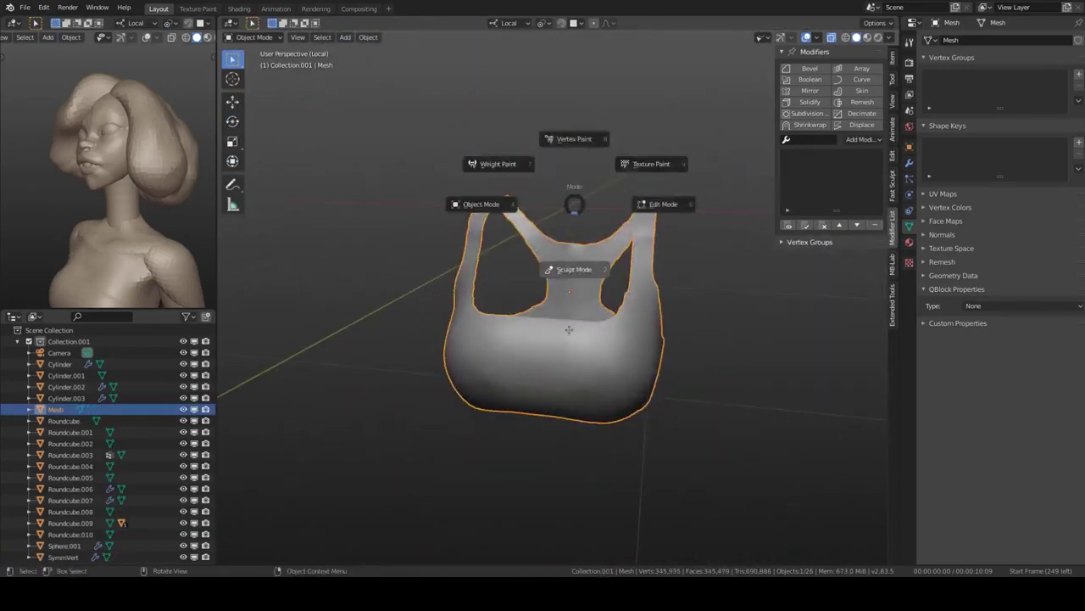
- Remesh the extracted tank top with QuadriFlow at 4000 faces
{"action": "middle_click_drag", "start_coordinate": [602, 222], "coordinate": [586, 260], "text": "ctrl"}
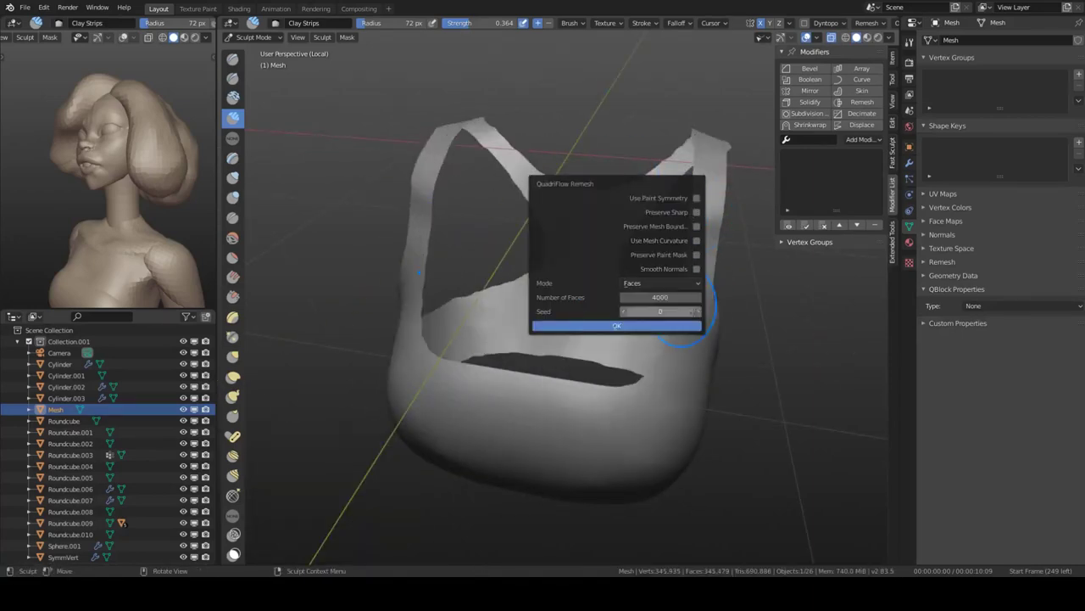
{"action": "left_click", "coordinate": [616, 325]}
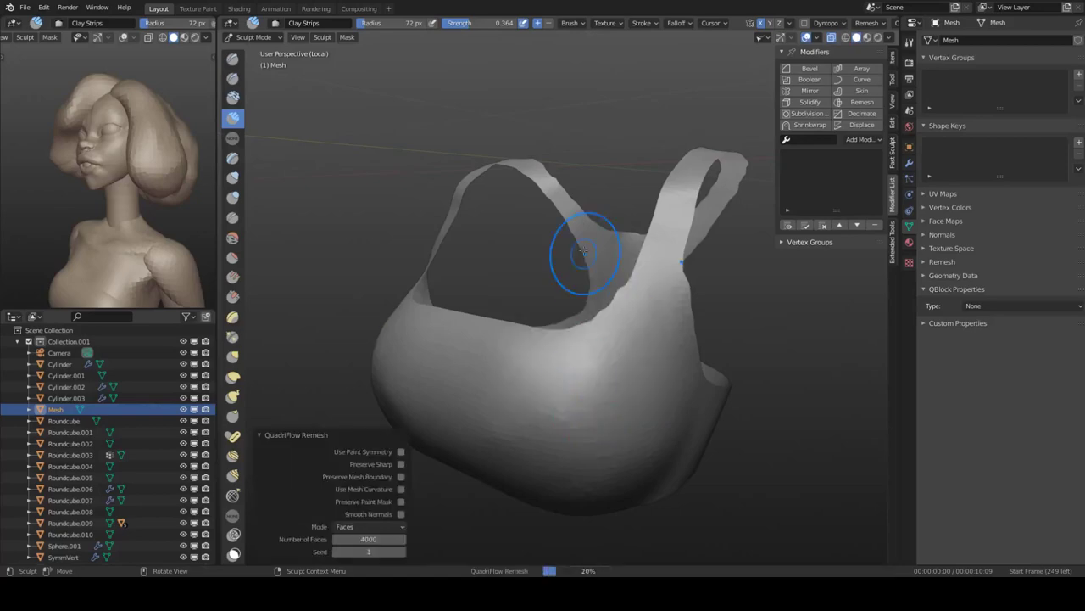
{"action": "middle_click_drag", "start_coordinate": [581, 225], "coordinate": [581, 243]}
- Return to Object Mode, exit local view and give the tank top a 0.045 m Solidify
{"action": "key", "text": "ctrl+Tab"}
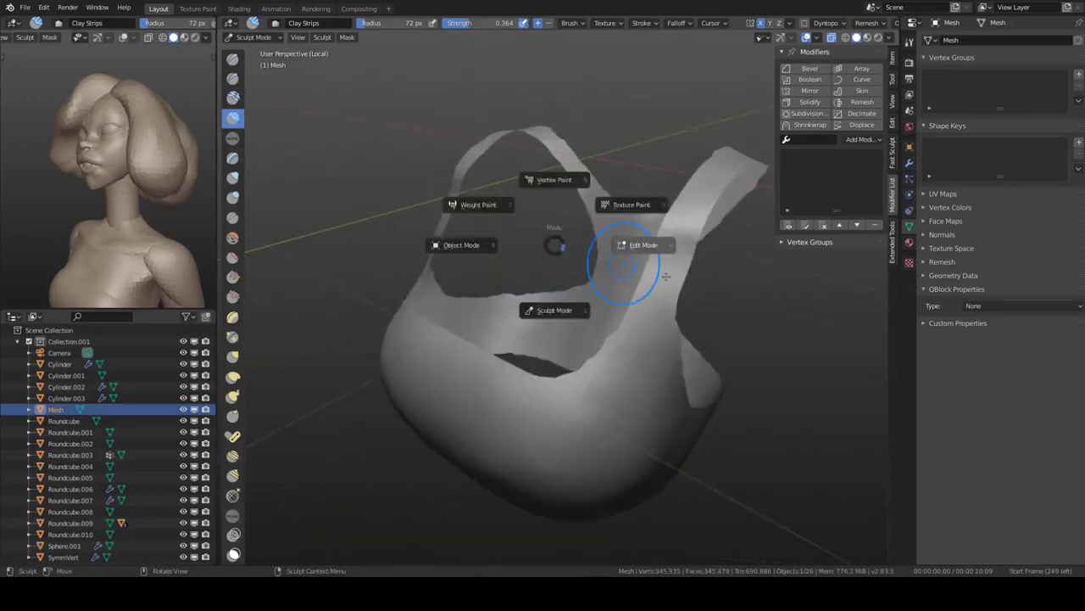
{"action": "left_click", "coordinate": [455, 243]}
{"action": "key", "text": "KP_Divide"}
{"action": "left_click", "coordinate": [566, 296]}
{"action": "middle_click_drag", "start_coordinate": [566, 296], "coordinate": [842, 90], "text": "shift"}
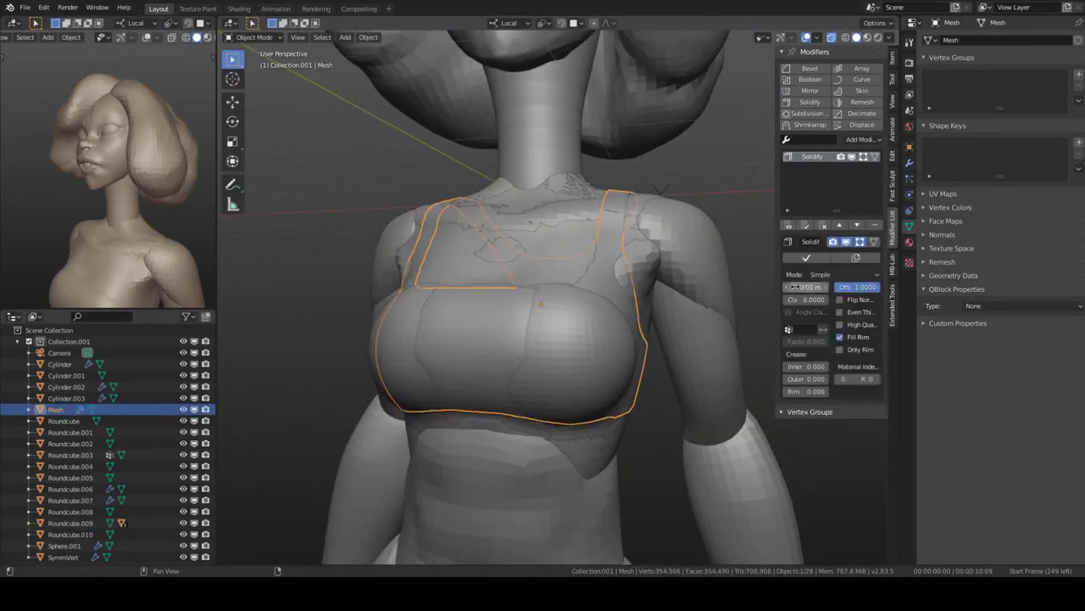
{"action": "scroll", "coordinate": [542, 305], "scroll_direction": "down", "scroll_amount": 4}
{"action": "left_click", "coordinate": [521, 238]}
{"action": "middle_click_drag", "start_coordinate": [520, 238], "coordinate": [594, 424]}
- Inspect the fitted tank top on the chest from side and front views
{"action": "key", "text": "m"}
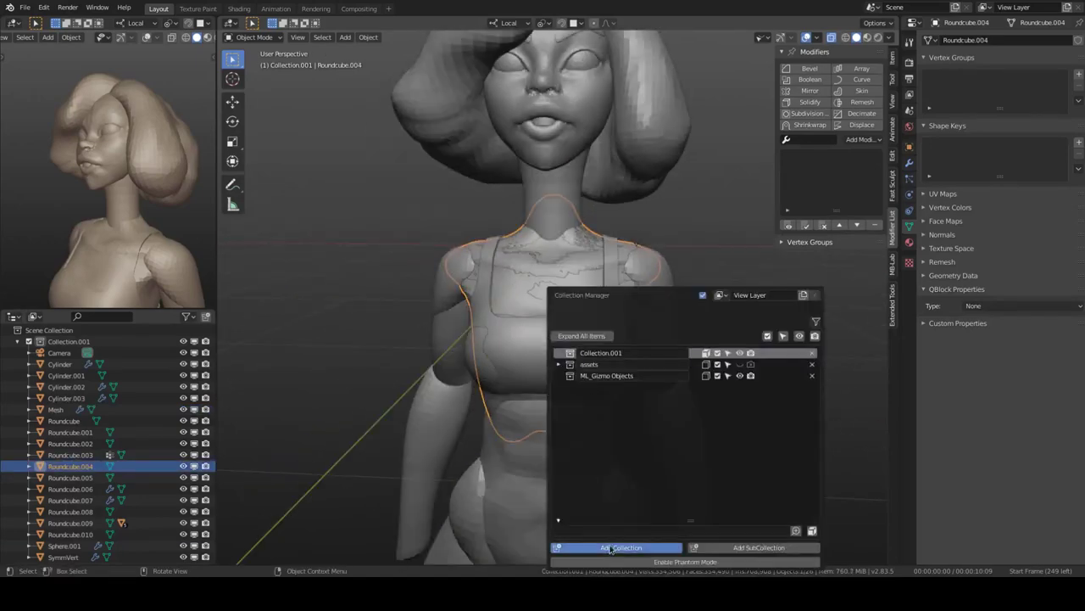
{"action": "type", "text": "bac"}
{"action": "key", "text": "Return"}
{"action": "middle_click_drag", "start_coordinate": [647, 281], "coordinate": [696, 279]}
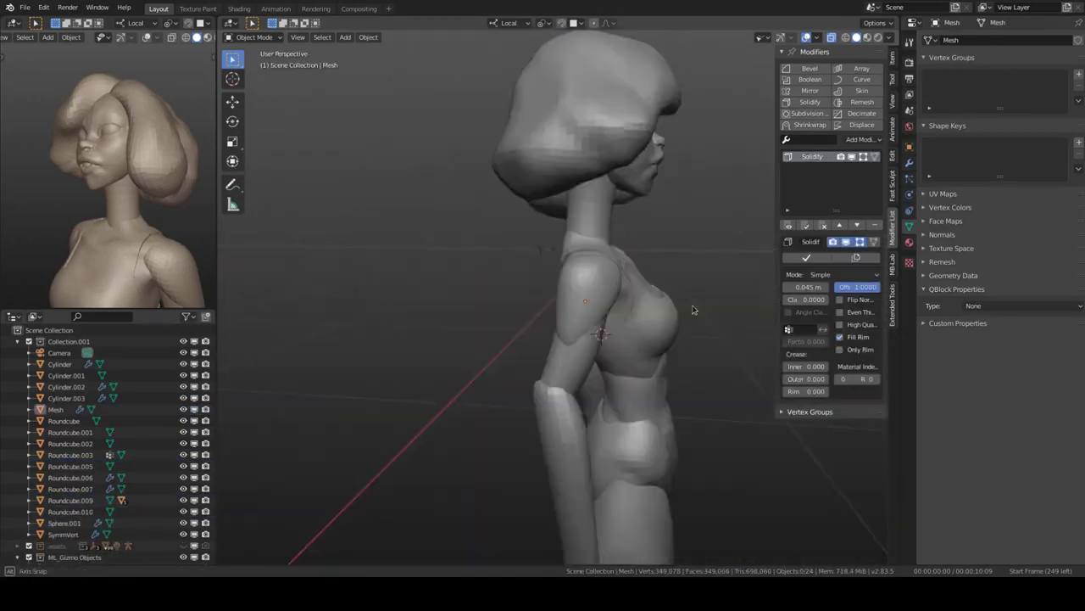
{"action": "mouse_move", "coordinate": [136, 212]}
{"action": "middle_mouse_down"}
{"action": "mouse_move", "coordinate": [114, 219]}
{"action": "mouse_move", "coordinate": [122, 189]}
{"action": "mouse_move", "coordinate": [139, 238]}
{"action": "middle_mouse_up"}
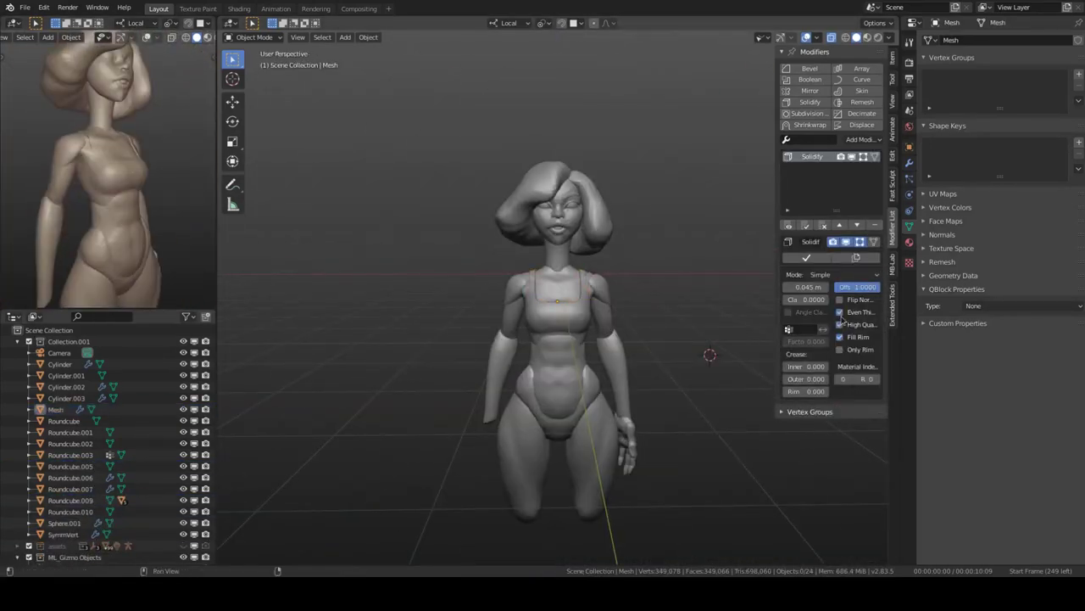
{"action": "scroll", "coordinate": [648, 205], "scroll_direction": "up", "scroll_amount": 5}
{"action": "mouse_move", "coordinate": [649, 204]}
{"action": "middle_mouse_down"}
{"action": "mouse_move", "coordinate": [570, 338]}
{"action": "mouse_move", "coordinate": [773, 384]}
{"action": "middle_mouse_up"}
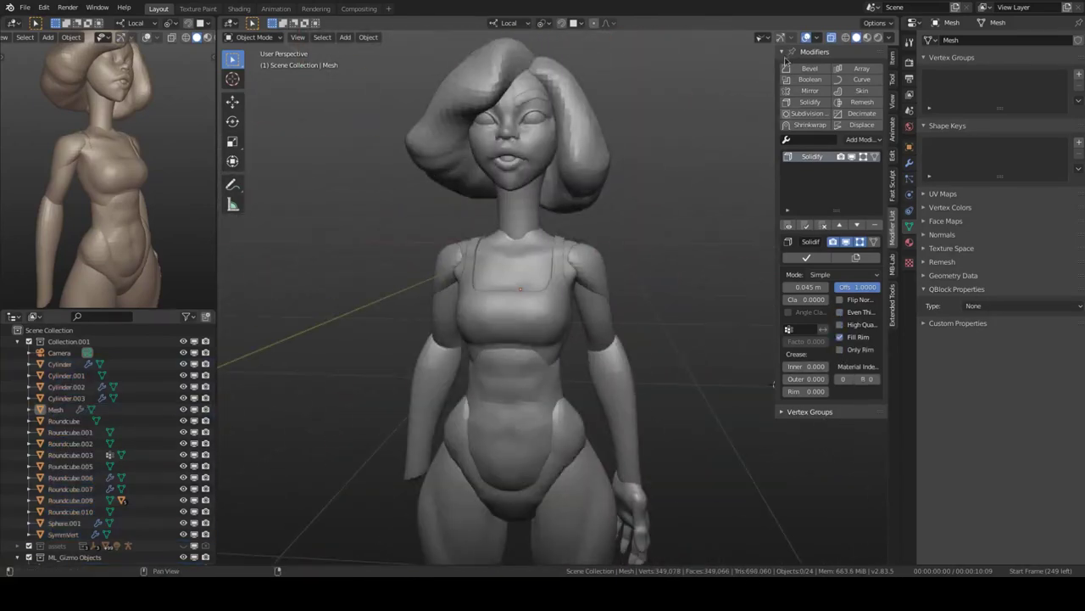
{"action": "scroll", "coordinate": [518, 170], "scroll_direction": "up", "scroll_amount": 5}
{"action": "left_click", "coordinate": [517, 152]}
{"action": "key", "text": "ctrl+Tab"}
- Refine the lips with the Draw Sharp and Clay Strips brushes
{"action": "scroll", "coordinate": [594, 248], "scroll_direction": "up", "scroll_amount": 5}
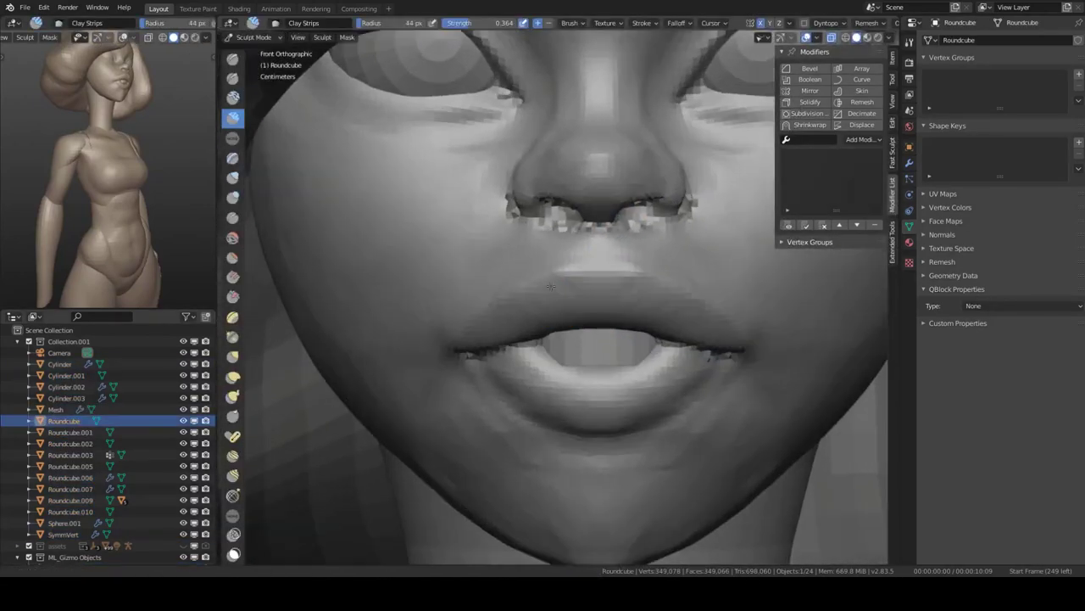
{"action": "mouse_move", "coordinate": [595, 249]}
{"action": "middle_mouse_down"}
{"action": "mouse_move", "coordinate": [555, 296]}
{"action": "mouse_move", "coordinate": [549, 276]}
{"action": "mouse_move", "coordinate": [601, 323]}
{"action": "mouse_move", "coordinate": [533, 170]}
{"action": "mouse_move", "coordinate": [591, 208]}
{"action": "mouse_move", "coordinate": [602, 234]}
{"action": "middle_mouse_up"}
{"action": "mouse_move", "coordinate": [652, 146]}
{"action": "middle_mouse_down"}
{"action": "mouse_move", "coordinate": [588, 238]}
{"action": "mouse_move", "coordinate": [678, 218]}
{"action": "middle_mouse_up"}
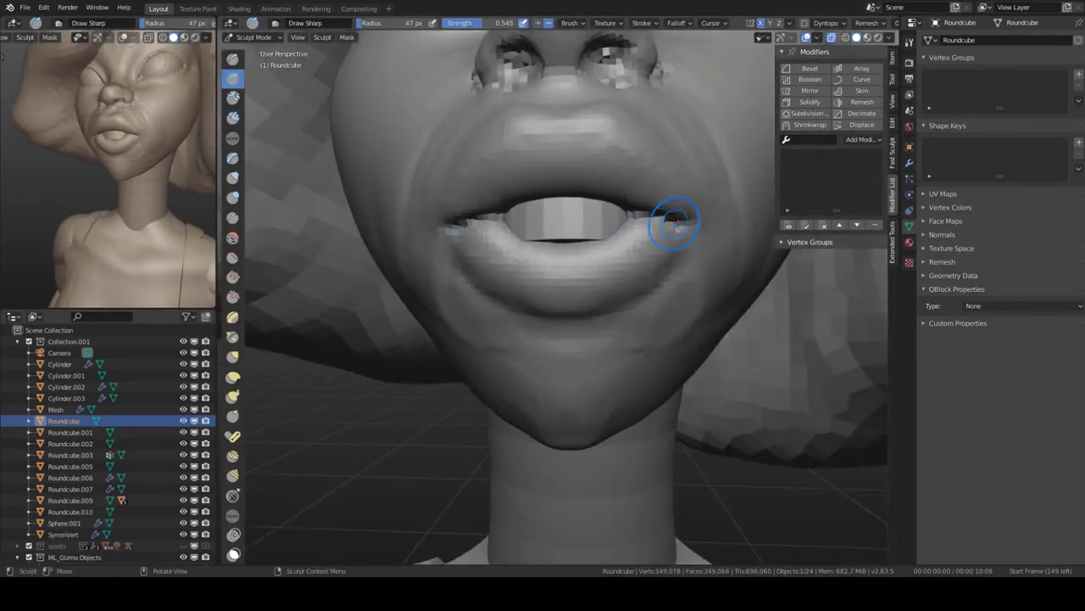
{"action": "key", "text": "shift+a"}
{"action": "mouse_move", "coordinate": [653, 286]}
{"action": "middle_mouse_down"}
{"action": "mouse_move", "coordinate": [679, 230]}
{"action": "mouse_move", "coordinate": [593, 254]}
{"action": "mouse_move", "coordinate": [582, 315]}
{"action": "mouse_move", "coordinate": [496, 320]}
{"action": "middle_mouse_up"}
{"action": "key", "text": "shift+space"}
{"action": "key", "text": "shift+space"}
{"action": "left_click", "coordinate": [472, 212]}
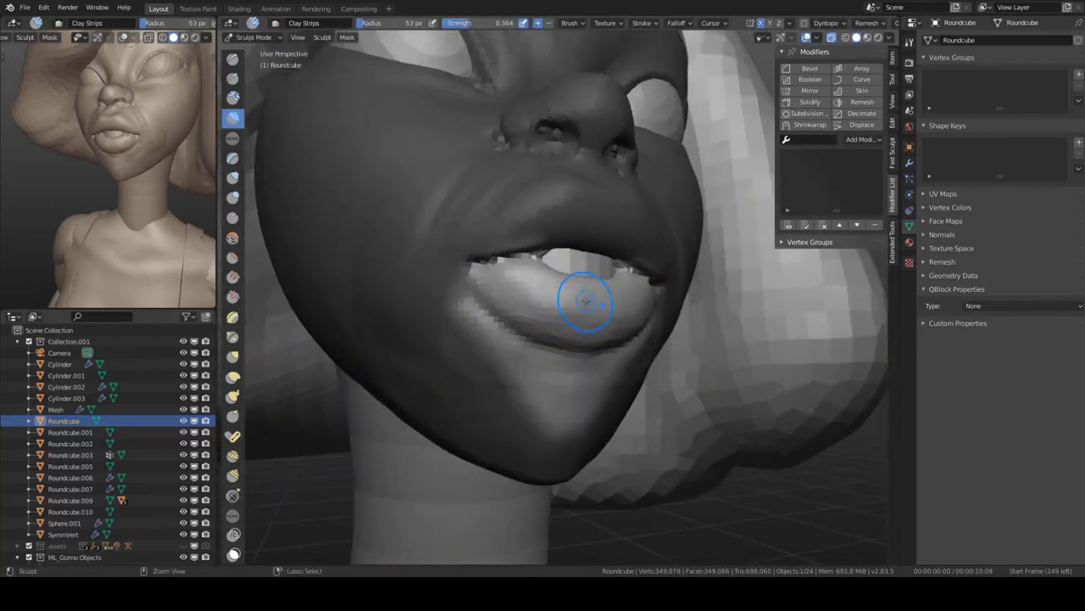
{"action": "mouse_move", "coordinate": [582, 303]}
{"action": "middle_mouse_down"}
{"action": "mouse_move", "coordinate": [513, 288]}
{"action": "mouse_move", "coordinate": [546, 286]}
{"action": "mouse_move", "coordinate": [610, 339]}
{"action": "mouse_move", "coordinate": [516, 399]}
{"action": "middle_mouse_up"}
- Extrude a mirrored vertex strip along the upper eyelid and smooth it with Subdivision
{"action": "key", "text": "ctrl+Tab"}
{"action": "key", "text": "KP_1"}
{"action": "key", "text": "ctrl+shift+a"}
{"action": "scroll", "coordinate": [516, 399], "scroll_direction": "up", "scroll_amount": 4}
{"action": "key", "text": "e"}
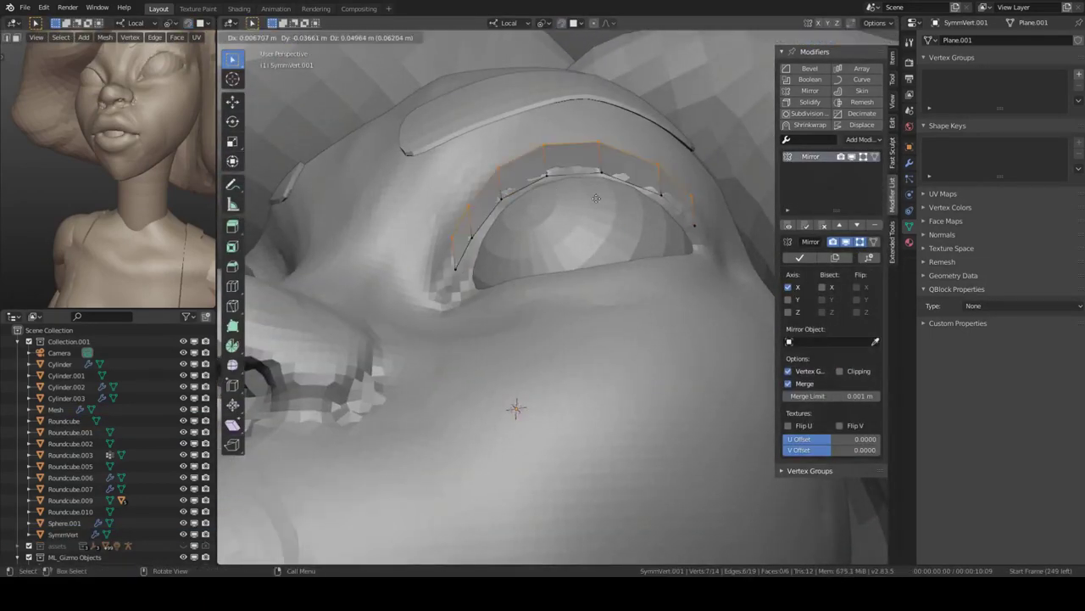
{"action": "middle_click_drag", "start_coordinate": [661, 166], "coordinate": [560, 187]}
{"action": "key", "text": "g"}
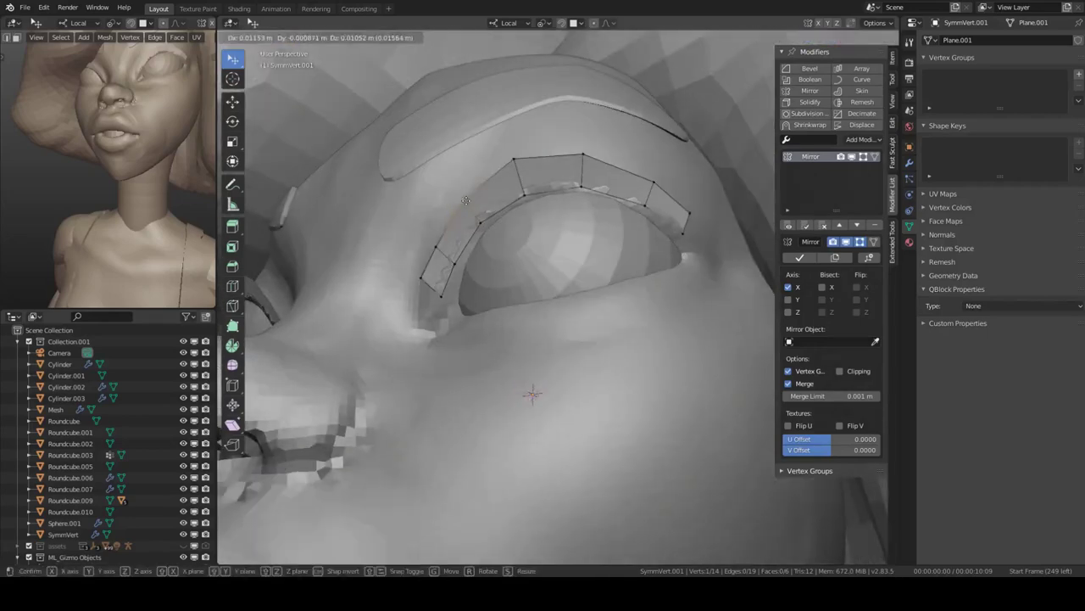
{"action": "left_click", "coordinate": [808, 114]}
{"action": "key", "text": "Tab"}
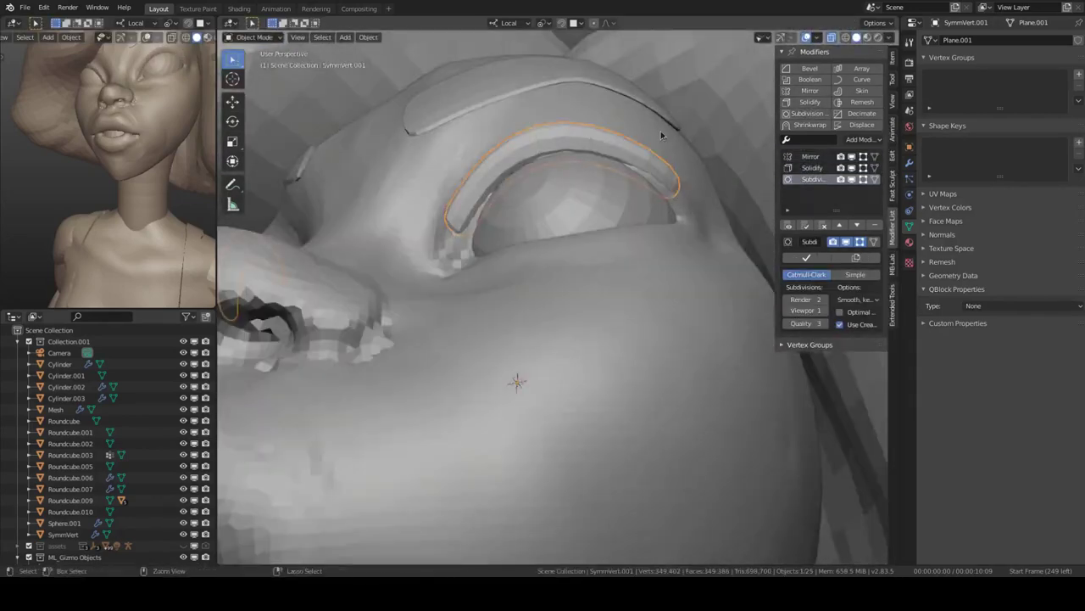
{"action": "key", "text": "KP_1"}
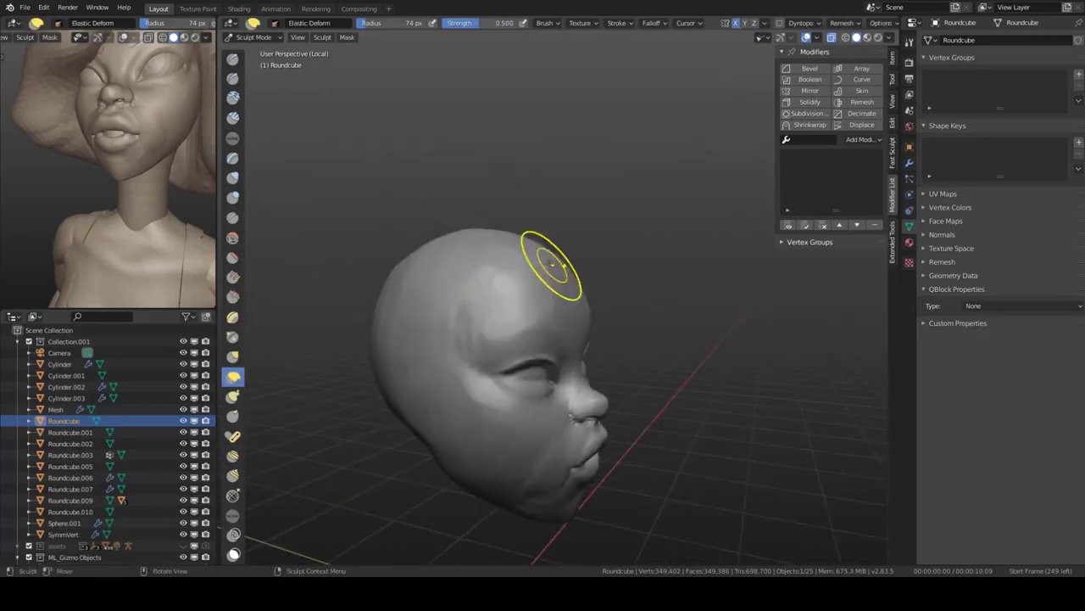
- Reshape the skull, then show the full figure in front view and select a hair piece
{"action": "mouse_move", "coordinate": [672, 308]}
{"action": "middle_mouse_down"}
{"action": "mouse_move", "coordinate": [521, 249]}
{"action": "mouse_move", "coordinate": [637, 248]}
{"action": "middle_mouse_up"}
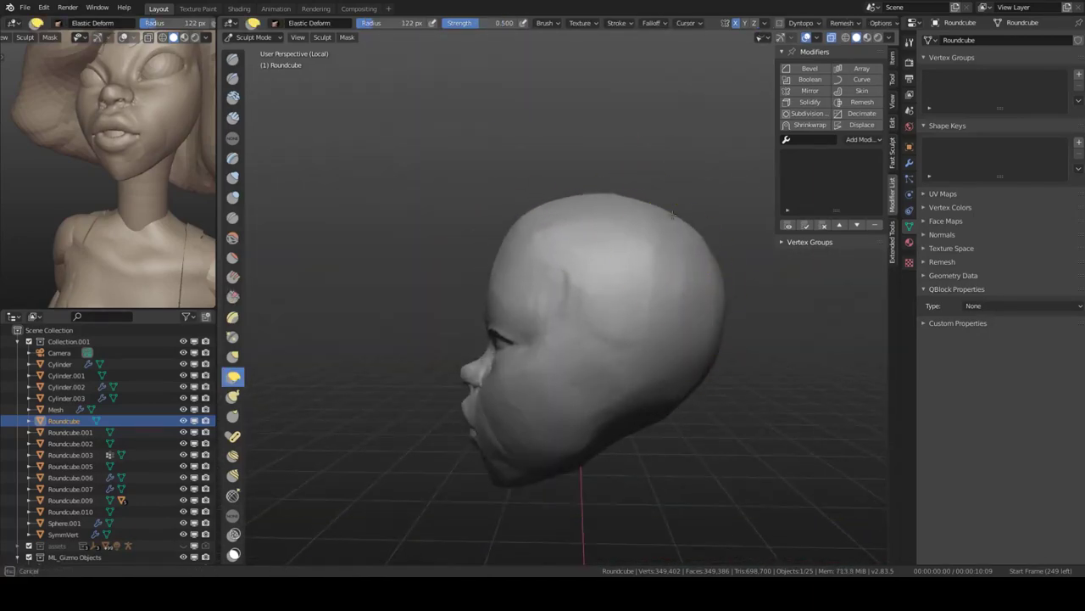
{"action": "middle_click_drag", "start_coordinate": [672, 213], "coordinate": [597, 245]}
{"action": "key", "text": "KP_Divide"}
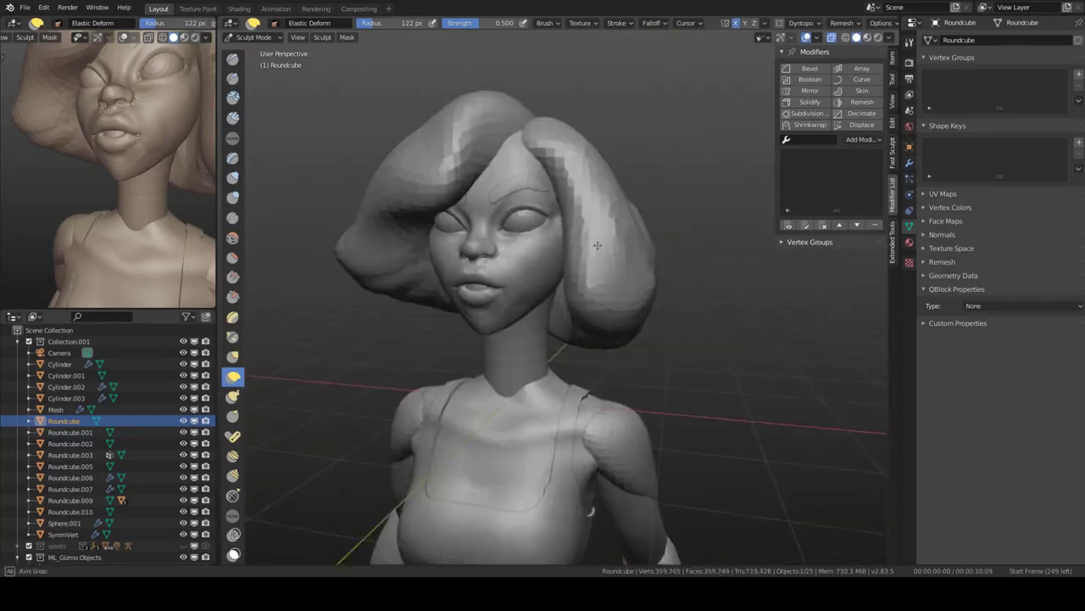
{"action": "key", "text": "ctrl+Tab"}
{"action": "key", "text": "KP_1"}
{"action": "left_click", "coordinate": [626, 320]}
{"action": "key", "text": "Escape"}
{"action": "key", "text": "alt+a"}
{"action": "scroll", "coordinate": [567, 238], "scroll_direction": "down", "scroll_amount": 2}
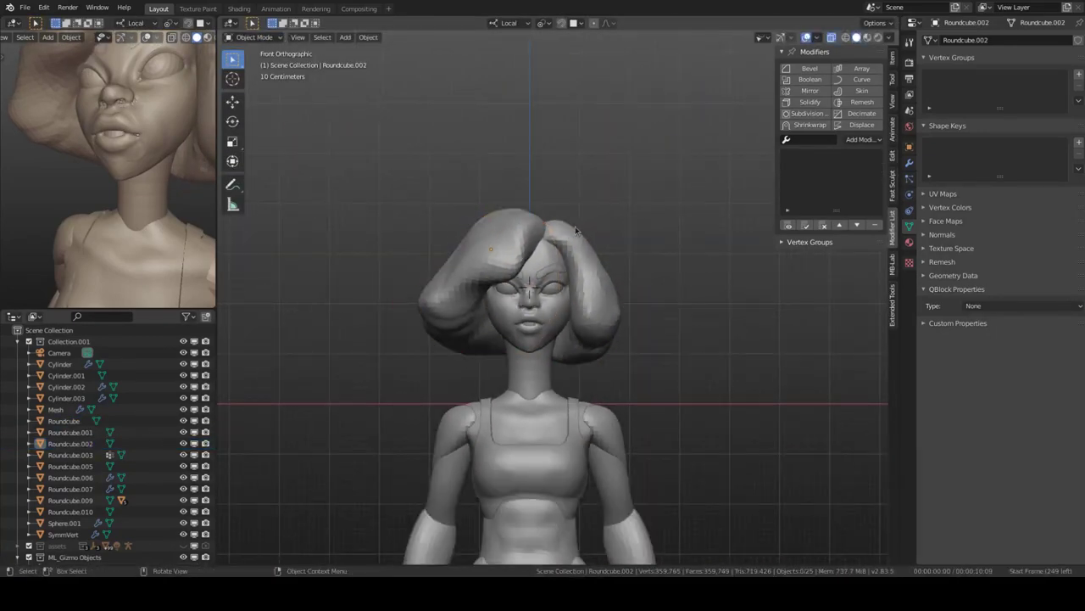
- Set the Clay Strips brush to 0.400 strength for the torso
{"action": "scroll", "coordinate": [576, 229], "scroll_direction": "down", "scroll_amount": 2}
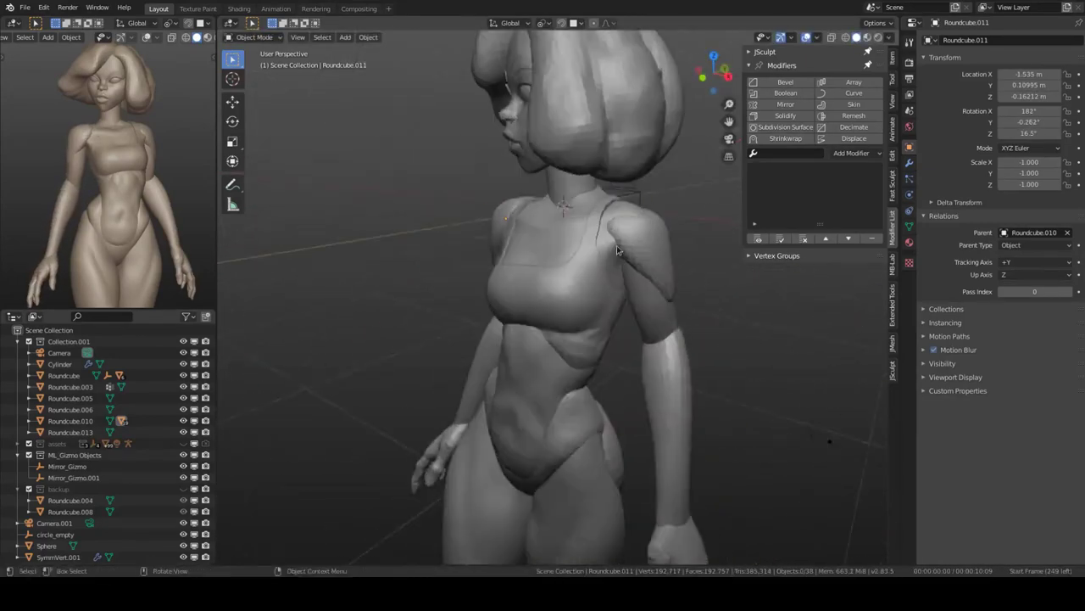
{"action": "middle_click_drag", "start_coordinate": [616, 245], "coordinate": [679, 194]}
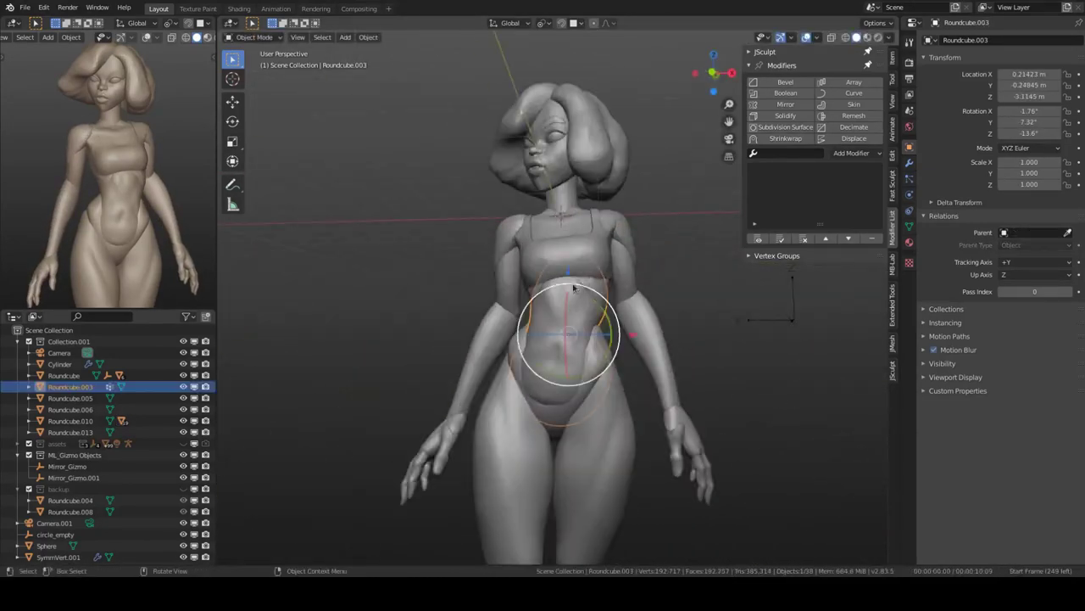
{"action": "left_click", "coordinate": [525, 207]}
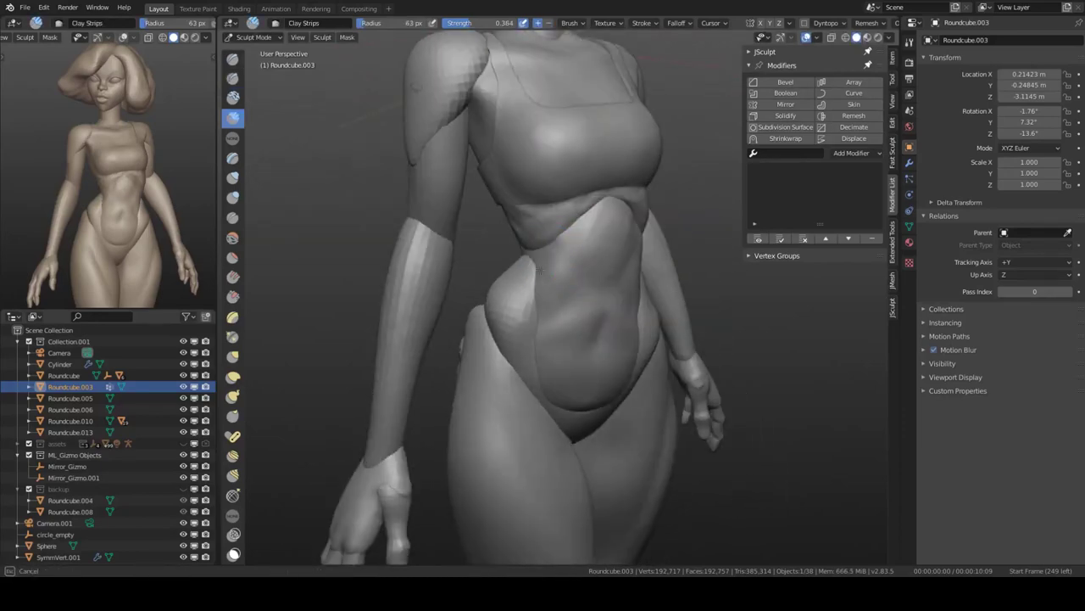
{"action": "middle_click_drag", "start_coordinate": [418, 353], "coordinate": [529, 296]}
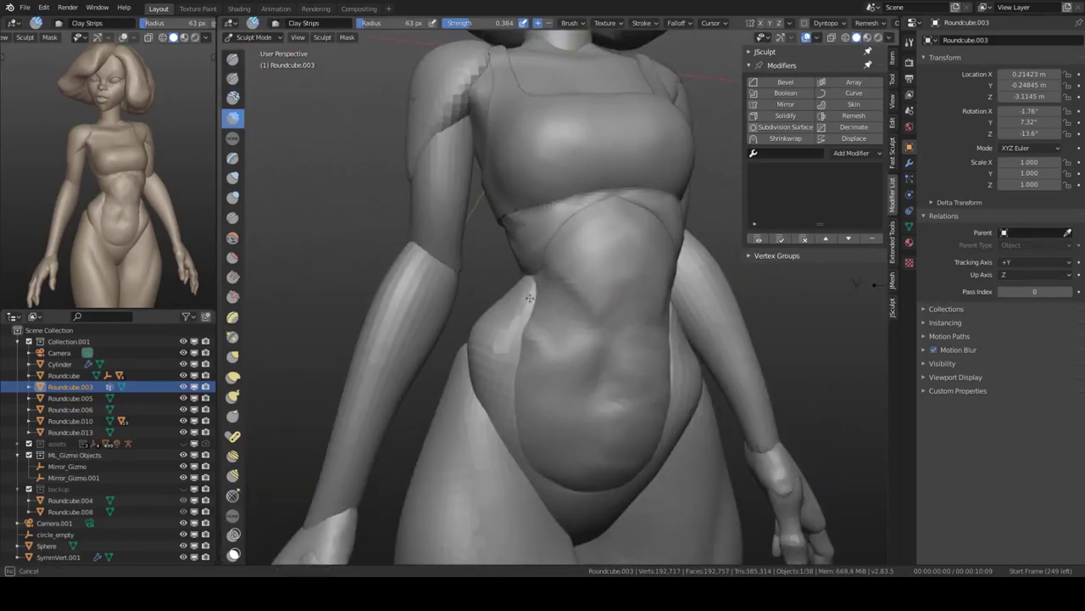
{"action": "mouse_move", "coordinate": [627, 368]}
{"action": "middle_mouse_down"}
{"action": "mouse_move", "coordinate": [598, 286]}
{"action": "mouse_move", "coordinate": [635, 206]}
{"action": "mouse_move", "coordinate": [598, 183]}
{"action": "mouse_move", "coordinate": [582, 327]}
{"action": "middle_mouse_up"}
{"action": "key", "text": "ctrl+z"}
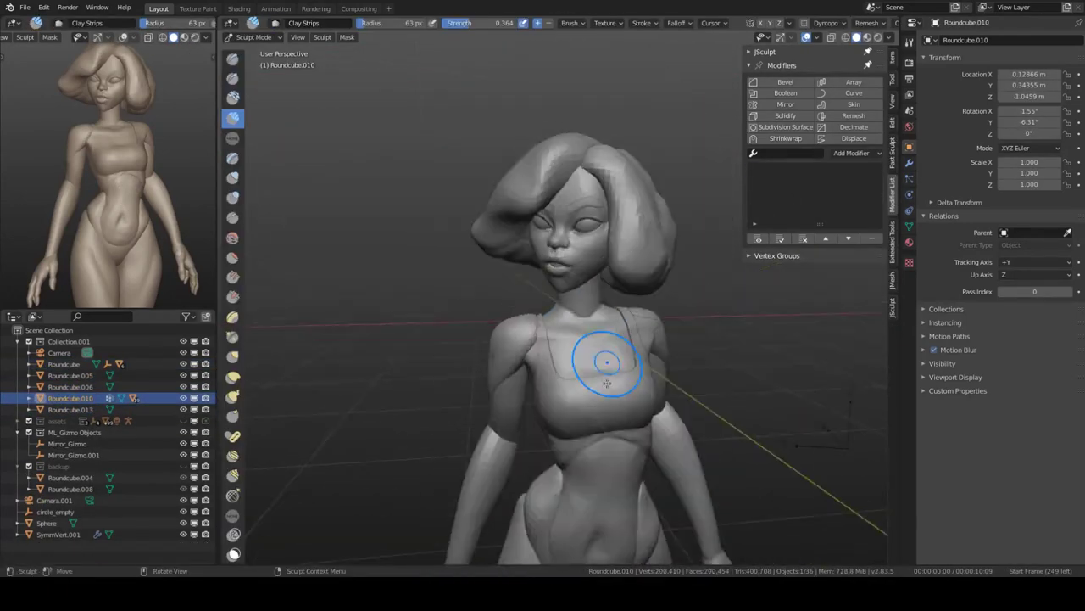
{"action": "scroll", "coordinate": [594, 318], "scroll_direction": "up", "scroll_amount": 2}
{"action": "key", "text": "c"}
{"action": "key", "text": "shift+f"}
{"action": "left_click", "coordinate": [577, 314]}
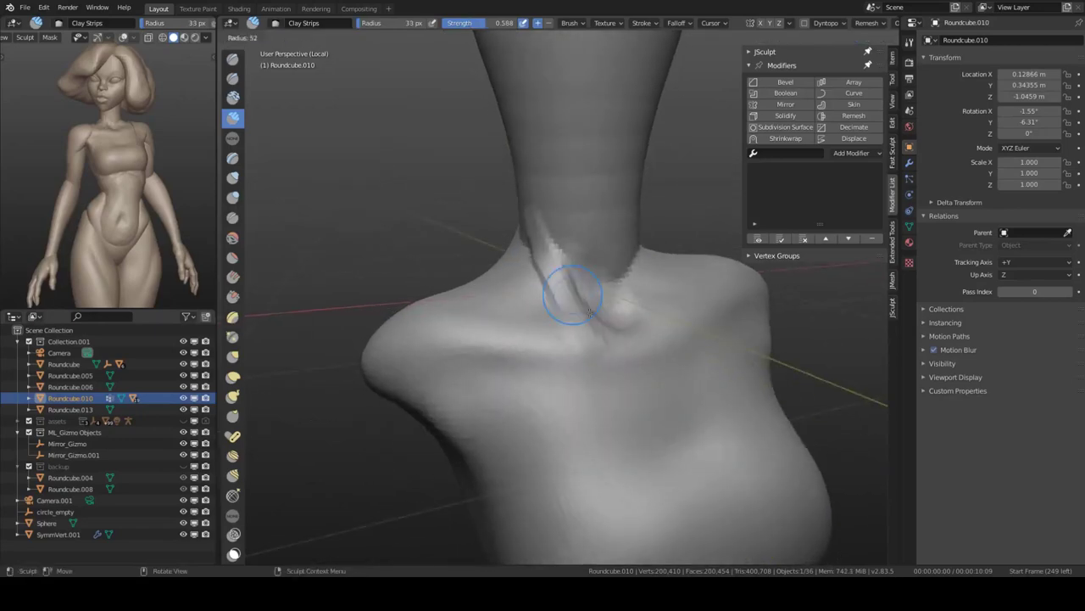
- Refine the neck, shoulders and chest with Clay Strips and Draw Sharp
{"action": "middle_click_drag", "start_coordinate": [567, 304], "coordinate": [588, 242]}
{"action": "middle_click_drag", "start_coordinate": [627, 320], "coordinate": [522, 298]}
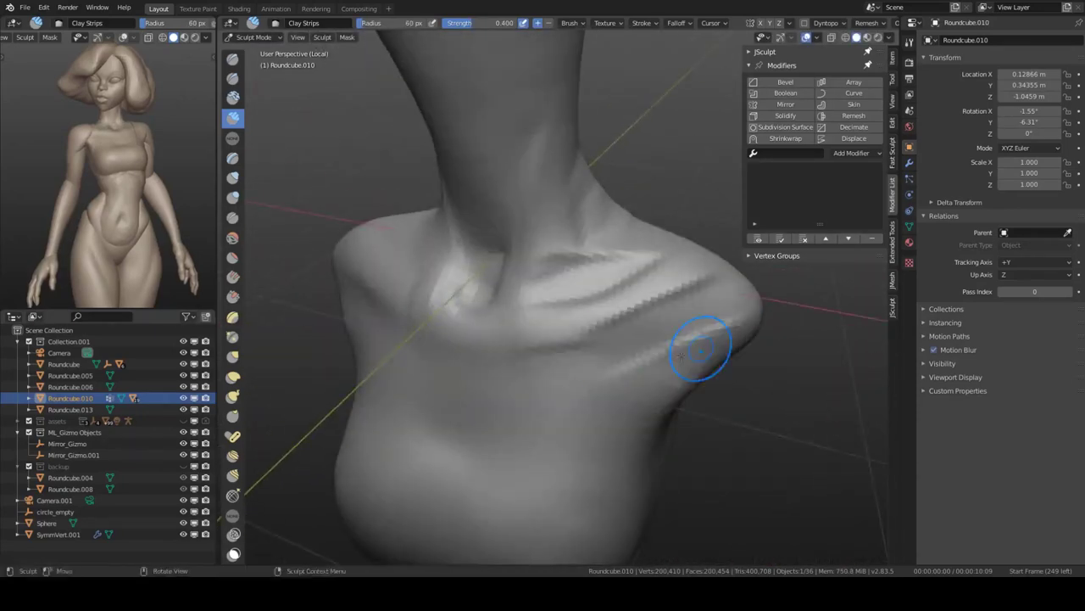
{"action": "middle_click_drag", "start_coordinate": [700, 348], "coordinate": [472, 298]}
{"action": "mouse_move", "coordinate": [562, 276]}
{"action": "middle_mouse_down"}
{"action": "mouse_move", "coordinate": [606, 242]}
{"action": "mouse_move", "coordinate": [563, 291]}
{"action": "mouse_move", "coordinate": [595, 332]}
{"action": "middle_mouse_up"}
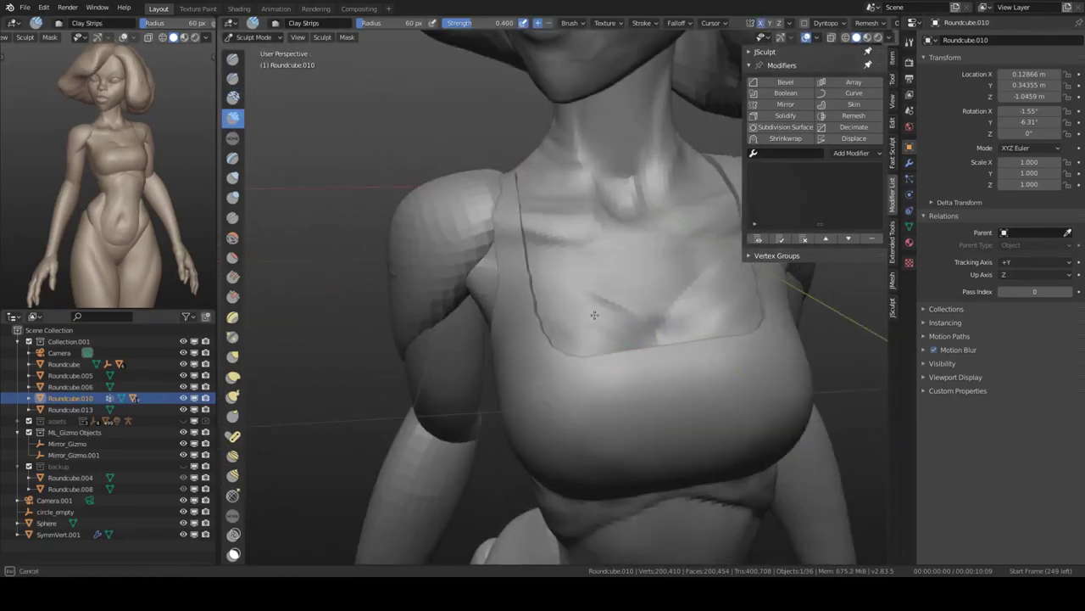
{"action": "scroll", "coordinate": [595, 314], "scroll_direction": "down", "scroll_amount": 5}
{"action": "left_click", "coordinate": [572, 359]}
{"action": "middle_click_drag", "start_coordinate": [571, 359], "coordinate": [583, 301]}
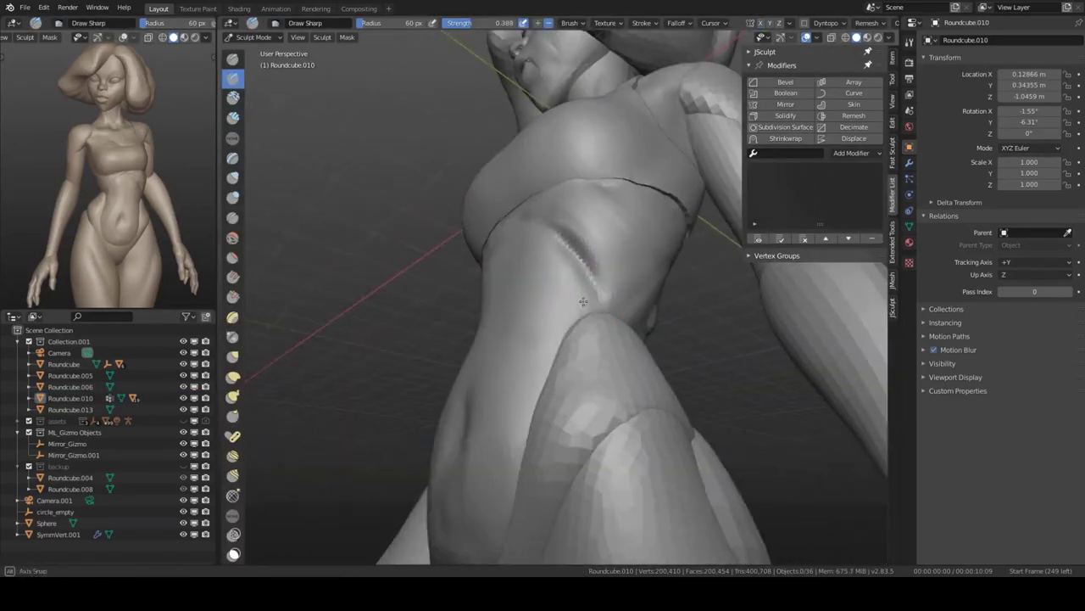
{"action": "mouse_move", "coordinate": [654, 307]}
{"action": "middle_mouse_down"}
{"action": "mouse_move", "coordinate": [613, 240]}
{"action": "mouse_move", "coordinate": [600, 323]}
{"action": "middle_mouse_up"}
{"action": "mouse_move", "coordinate": [636, 362]}
{"action": "middle_mouse_down"}
{"action": "mouse_move", "coordinate": [525, 283]}
{"action": "mouse_move", "coordinate": [543, 297]}
{"action": "mouse_move", "coordinate": [528, 324]}
{"action": "mouse_move", "coordinate": [577, 254]}
{"action": "mouse_move", "coordinate": [690, 213]}
{"action": "mouse_move", "coordinate": [543, 265]}
{"action": "mouse_move", "coordinate": [597, 195]}
{"action": "middle_mouse_up"}
- Switch to Object Mode to join the hip piece into the torso, then resume sculpting
{"action": "key", "text": "shift+space"}
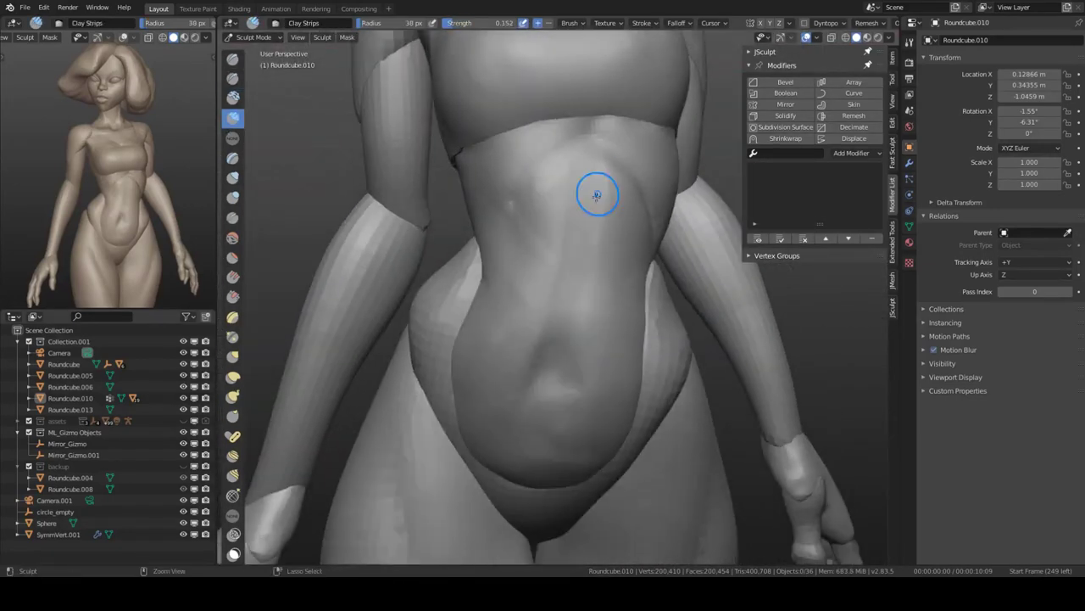
{"action": "mouse_move", "coordinate": [634, 369]}
{"action": "middle_mouse_down"}
{"action": "mouse_move", "coordinate": [582, 344]}
{"action": "mouse_move", "coordinate": [552, 274]}
{"action": "mouse_move", "coordinate": [594, 308]}
{"action": "mouse_move", "coordinate": [563, 258]}
{"action": "mouse_move", "coordinate": [594, 243]}
{"action": "mouse_move", "coordinate": [657, 274]}
{"action": "mouse_move", "coordinate": [591, 289]}
{"action": "middle_mouse_up"}
{"action": "key", "text": "ctrl+Tab"}
{"action": "left_click", "coordinate": [543, 308]}
{"action": "key", "text": "ctrl+Tab"}
{"action": "scroll", "coordinate": [563, 258], "scroll_direction": "up", "scroll_amount": 3}
- Press a navel into the belly with SculptDraw, then set Clay Strips strength to 0.224
{"action": "key", "text": "x"}
{"action": "left_click_drag", "start_coordinate": [591, 286], "coordinate": [593, 293]}
{"action": "key", "text": "c"}
{"action": "mouse_move", "coordinate": [591, 297]}
{"action": "middle_mouse_down"}
{"action": "mouse_move", "coordinate": [673, 250]}
{"action": "mouse_move", "coordinate": [611, 288]}
{"action": "mouse_move", "coordinate": [605, 271]}
{"action": "mouse_move", "coordinate": [602, 296]}
{"action": "middle_mouse_up"}
{"action": "key", "text": "shift+f"}
{"action": "left_click", "coordinate": [577, 285]}
{"action": "scroll", "coordinate": [600, 326], "scroll_direction": "down", "scroll_amount": 5}
- Inspect the torso's side in local view, then turn to the legs
{"action": "scroll", "coordinate": [600, 326], "scroll_direction": "up", "scroll_amount": 3}
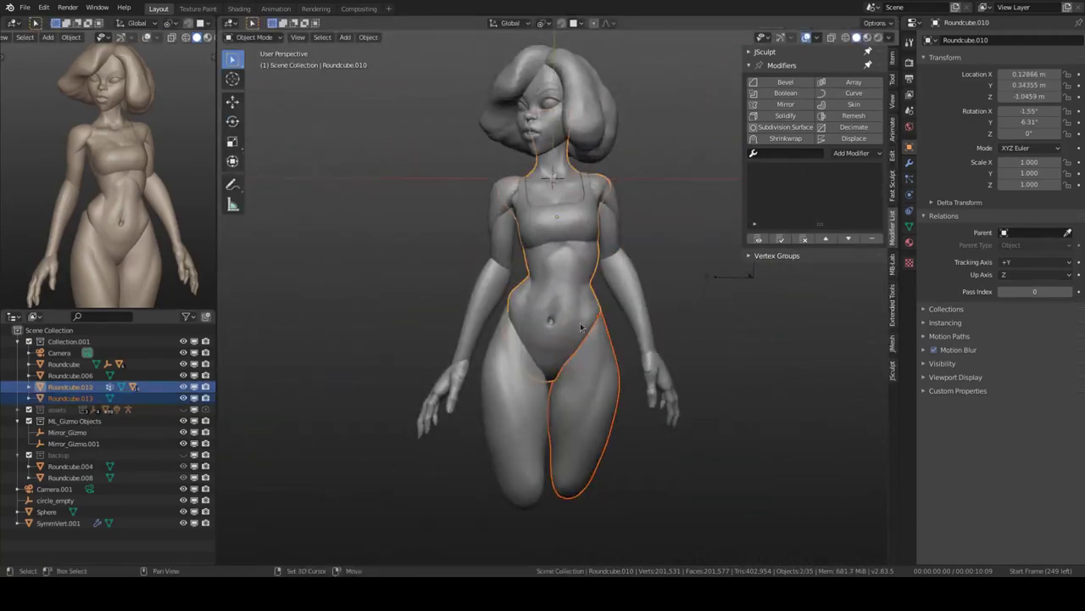
{"action": "scroll", "coordinate": [600, 302], "scroll_direction": "up", "scroll_amount": 3}
{"action": "scroll", "coordinate": [625, 236], "scroll_direction": "up", "scroll_amount": 2}
{"action": "key", "text": "KP_Divide"}
{"action": "scroll", "coordinate": [599, 259], "scroll_direction": "up", "scroll_amount": 4}
{"action": "middle_click_drag", "start_coordinate": [599, 260], "coordinate": [677, 312]}
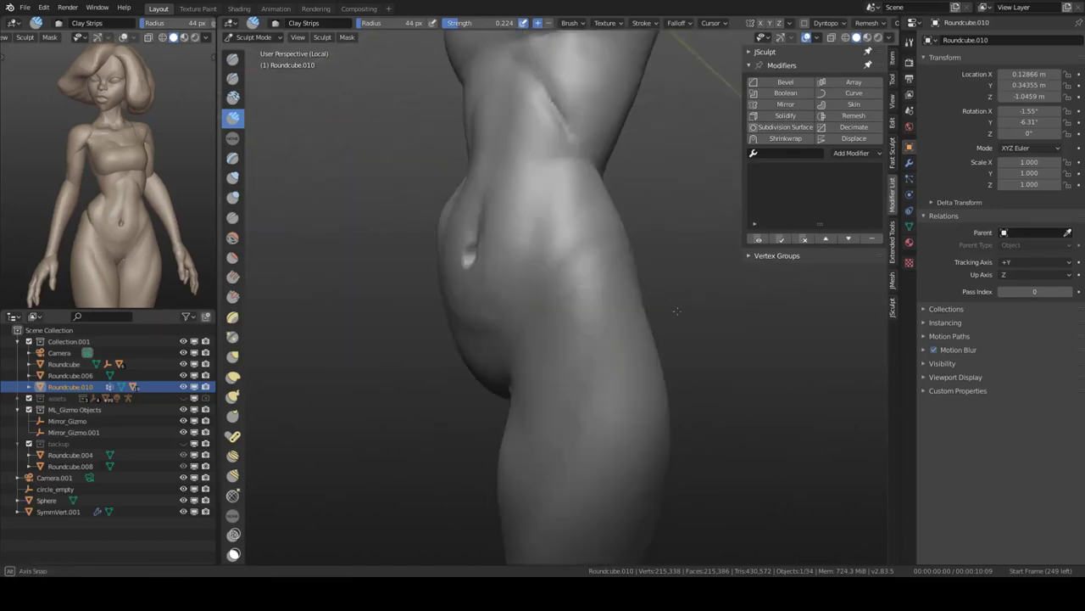
{"action": "key", "text": "KP_Divide"}
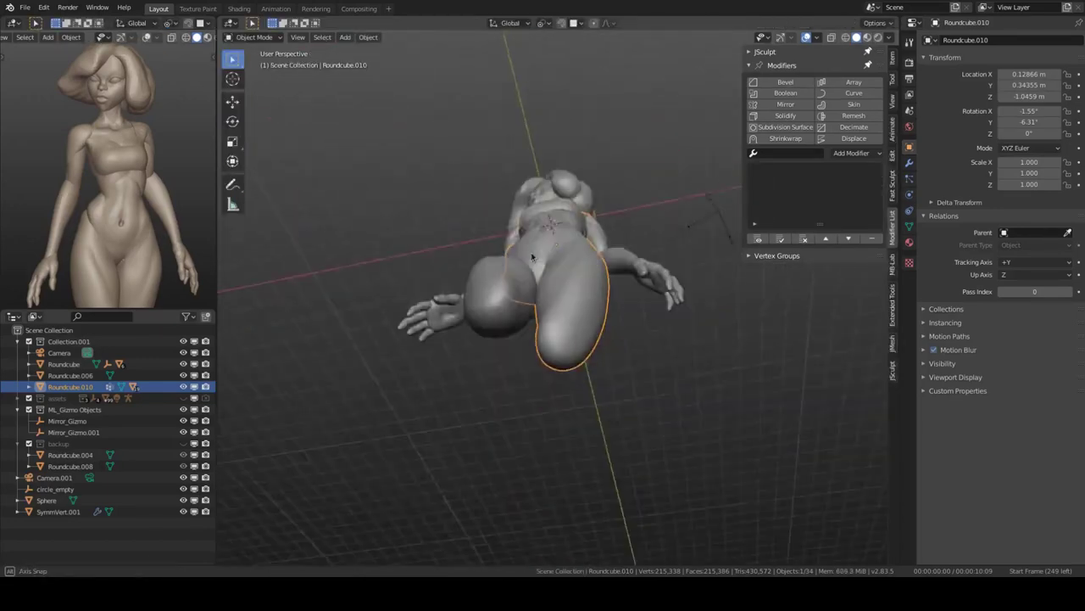
{"action": "middle_click_drag", "start_coordinate": [540, 324], "coordinate": [583, 379]}
- Add the leg mesh and sculpt the hips and buttocks with Clay Strips
{"action": "key", "text": "ctrl+Tab"}
{"action": "left_click", "coordinate": [579, 441], "text": "shift"}
{"action": "middle_click_drag", "start_coordinate": [579, 442], "coordinate": [606, 254]}
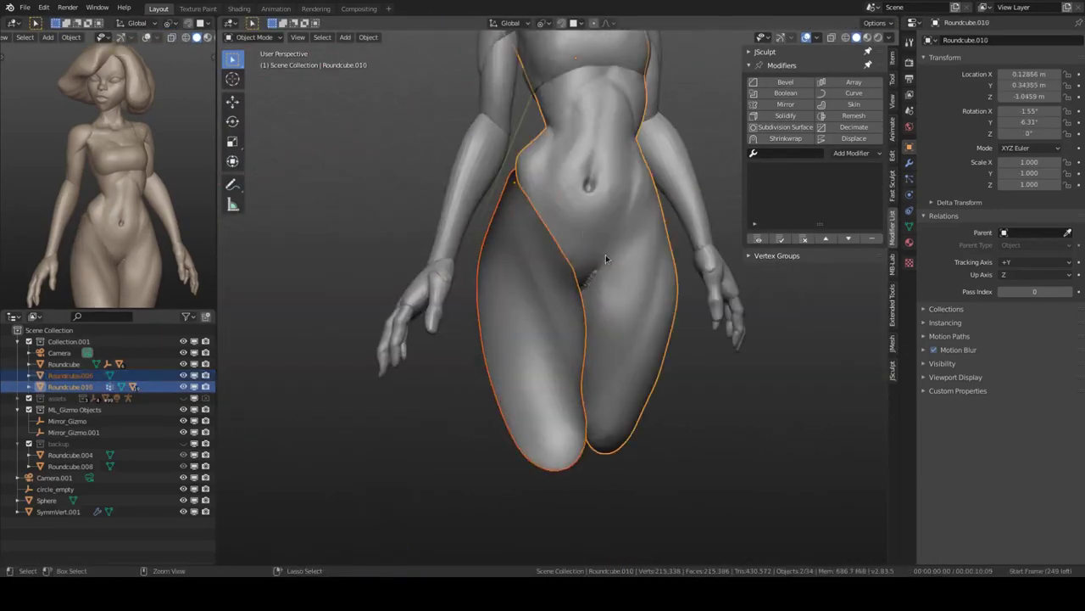
{"action": "key", "text": "c"}
{"action": "middle_click_drag", "start_coordinate": [610, 316], "coordinate": [575, 204]}
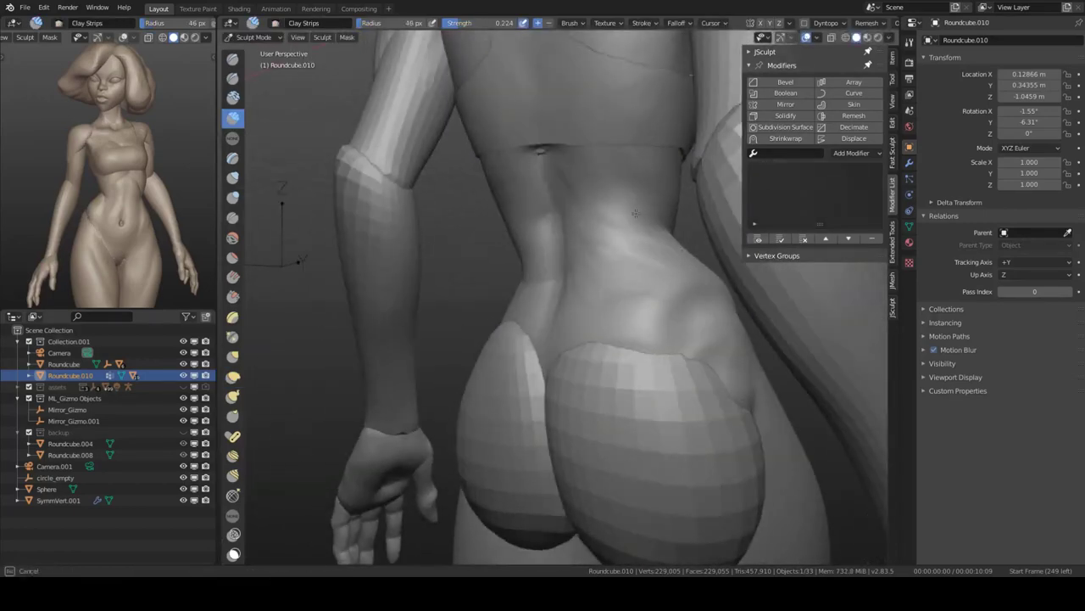
{"action": "mouse_move", "coordinate": [575, 205]}
{"action": "middle_mouse_down"}
{"action": "mouse_move", "coordinate": [593, 314]}
{"action": "mouse_move", "coordinate": [500, 287]}
{"action": "middle_mouse_up"}
{"action": "key", "text": "KP_Divide"}
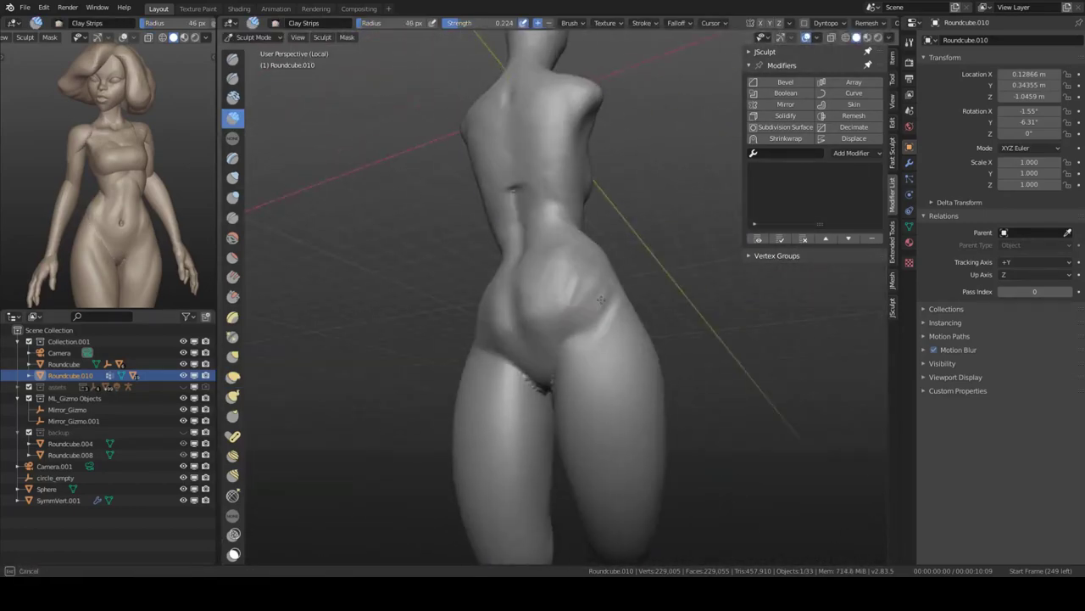
{"action": "key", "text": "KP_Divide"}
- Join the thigh piece into the torso from the object context menu, then resume sculpting in front view
{"action": "key", "text": "ctrl+Tab"}
{"action": "right_click", "coordinate": [622, 383]}
{"action": "left_click", "coordinate": [621, 387]}
{"action": "key", "text": "ctrl+Tab"}
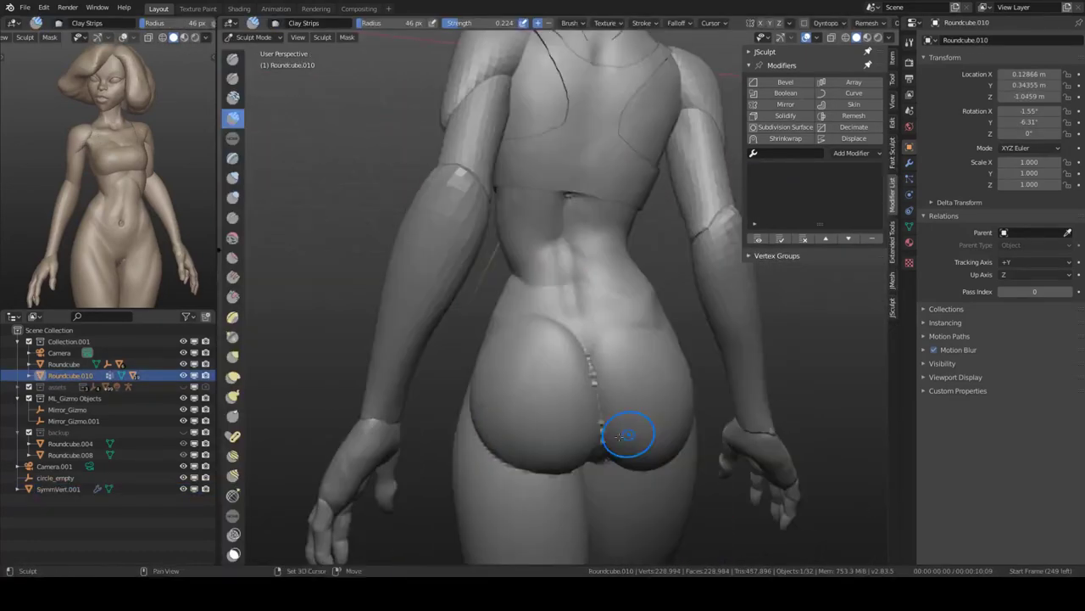
{"action": "mouse_move", "coordinate": [619, 436]}
{"action": "middle_mouse_down"}
{"action": "mouse_move", "coordinate": [593, 283]}
{"action": "mouse_move", "coordinate": [576, 329]}
{"action": "middle_mouse_up"}
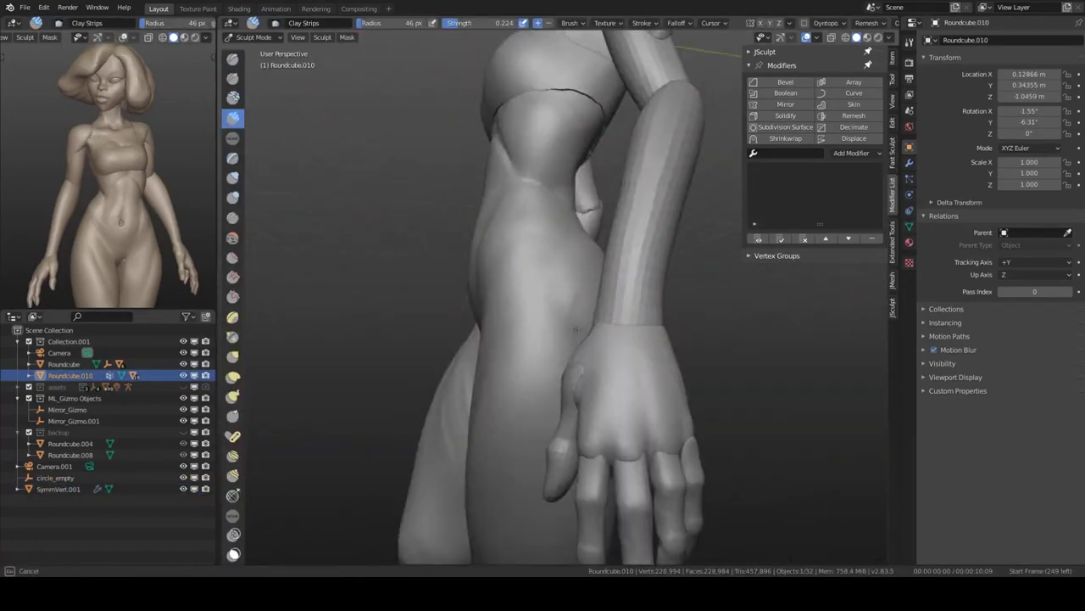
{"action": "key", "text": "KP_1"}
{"action": "scroll", "coordinate": [582, 339], "scroll_direction": "up", "scroll_amount": 3}
{"action": "scroll", "coordinate": [703, 295], "scroll_direction": "up", "scroll_amount": 2}
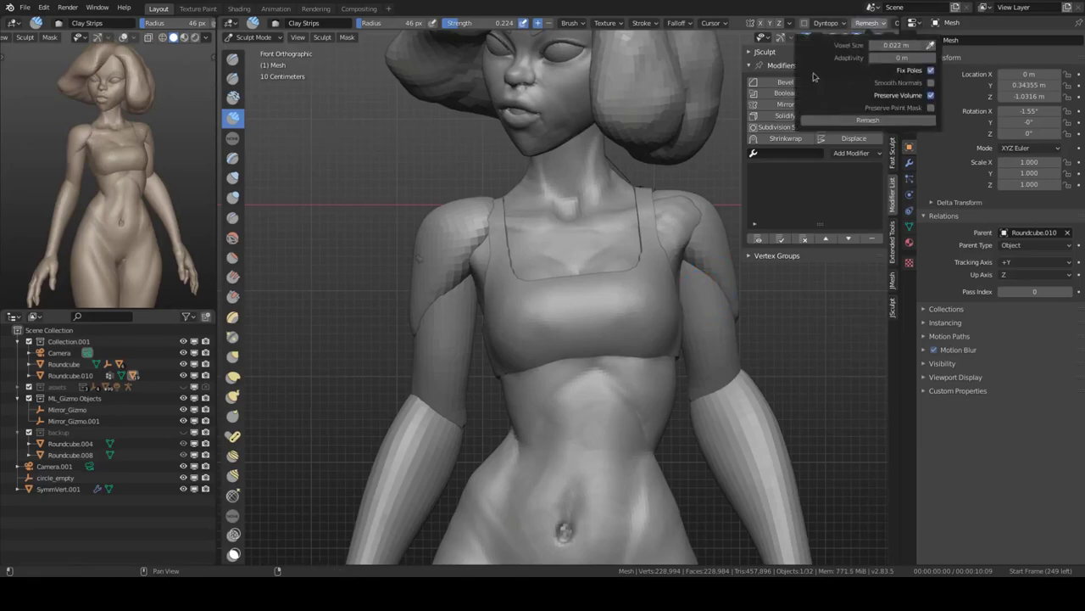
- Isolate the tank top and clean up its neck and arm-opening rims
{"action": "key", "text": "KP_Divide"}
{"action": "middle_click_drag", "start_coordinate": [662, 271], "coordinate": [614, 229]}
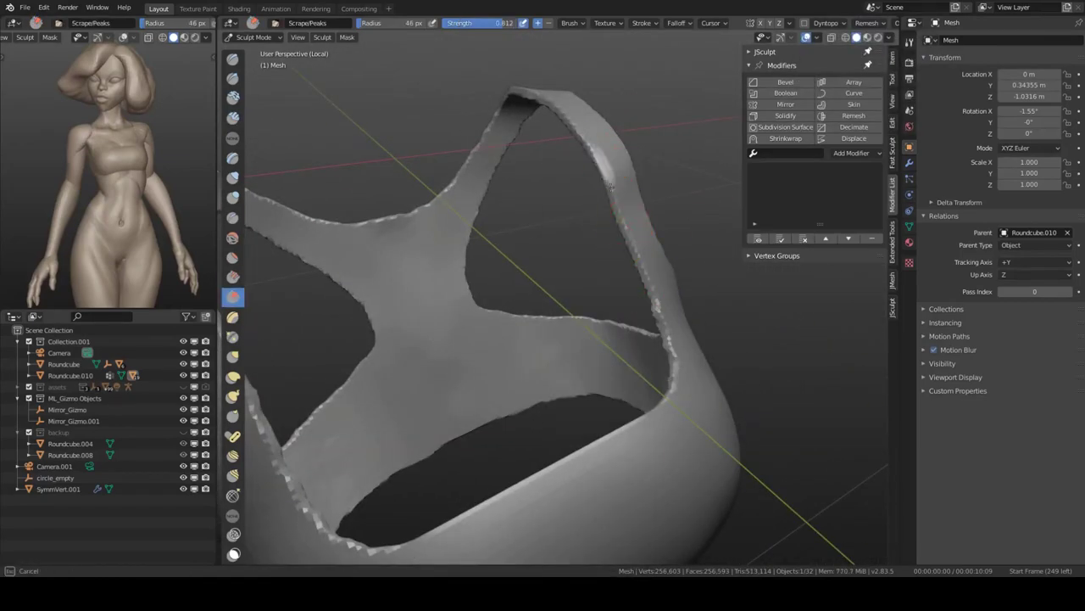
{"action": "mouse_move", "coordinate": [611, 185]}
{"action": "middle_mouse_down"}
{"action": "mouse_move", "coordinate": [569, 322]}
{"action": "mouse_move", "coordinate": [547, 230]}
{"action": "middle_mouse_up"}
{"action": "scroll", "coordinate": [675, 225], "scroll_direction": "up", "scroll_amount": 5}
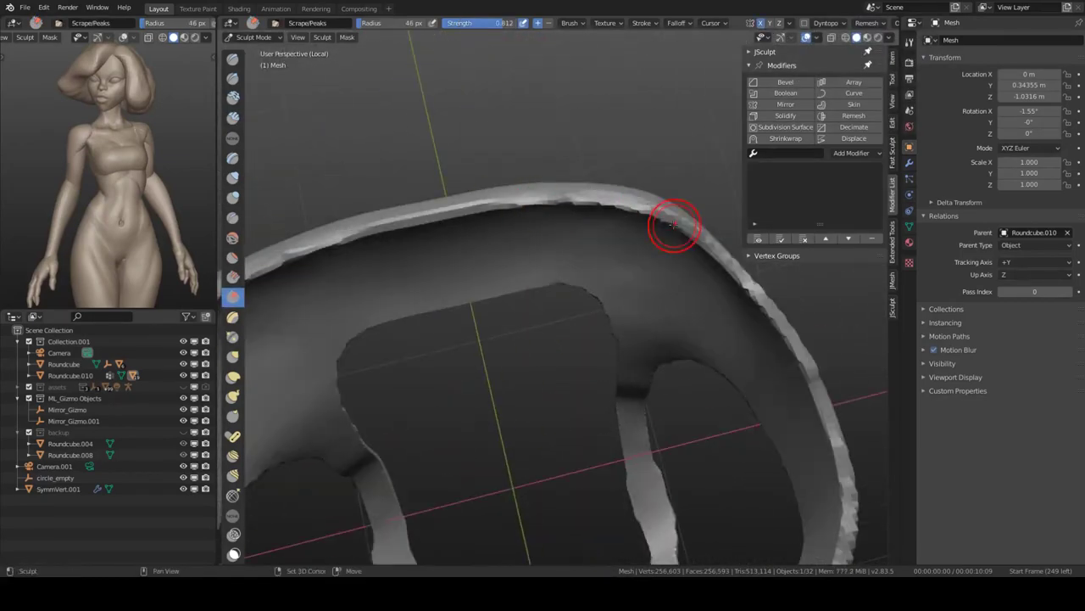
{"action": "middle_click_drag", "start_coordinate": [674, 226], "coordinate": [717, 282]}
{"action": "scroll", "coordinate": [383, 180], "scroll_direction": "down", "scroll_amount": 5}
{"action": "middle_click_drag", "start_coordinate": [582, 218], "coordinate": [709, 283]}
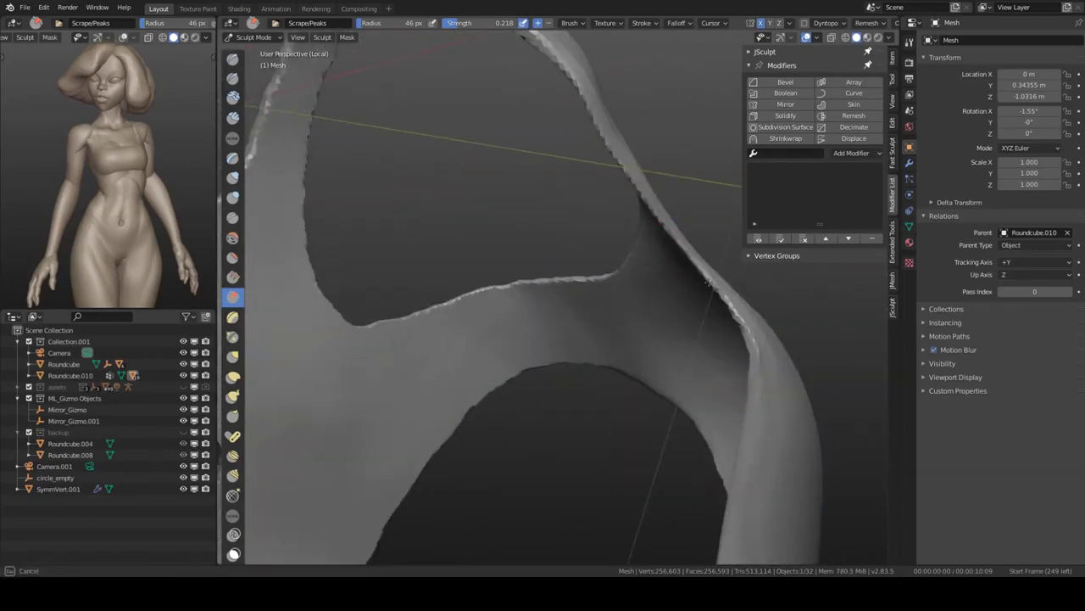
{"action": "middle_click_drag", "start_coordinate": [542, 288], "coordinate": [412, 285]}
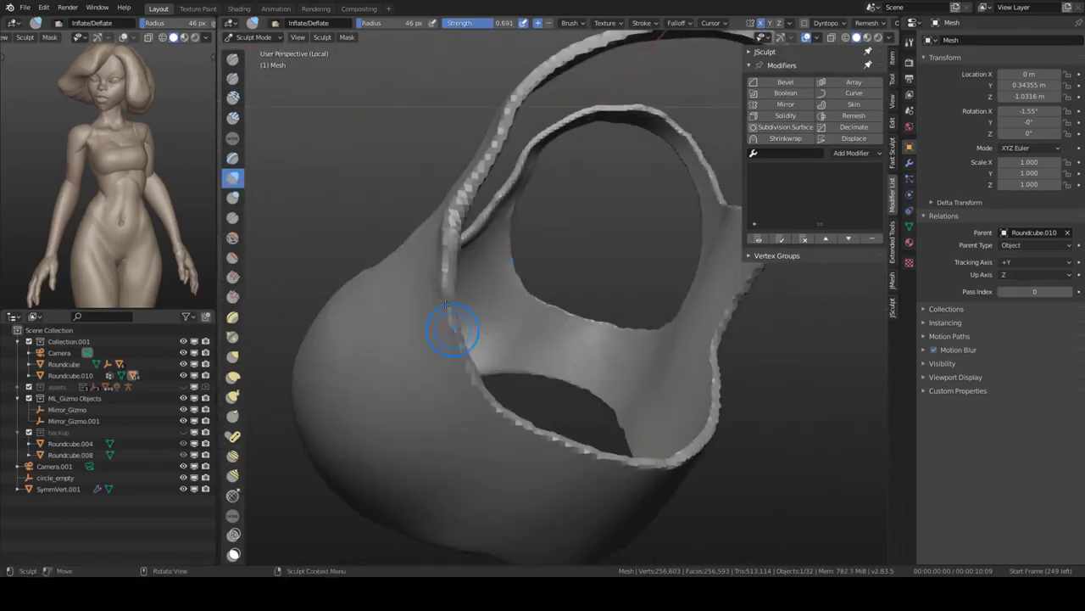
{"action": "middle_click_drag", "start_coordinate": [448, 327], "coordinate": [591, 475]}
{"action": "mouse_move", "coordinate": [741, 434]}
{"action": "middle_mouse_down"}
{"action": "mouse_move", "coordinate": [594, 194]}
{"action": "mouse_move", "coordinate": [542, 339]}
{"action": "middle_mouse_up"}
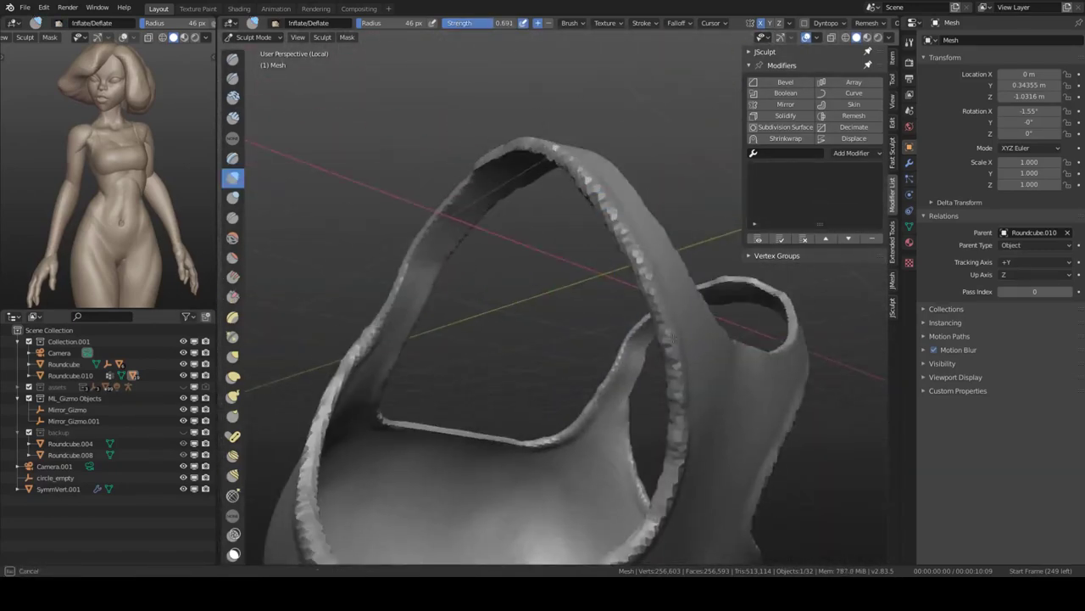
- Thicken the shoulder strap ridge along the tank top's rim
{"action": "scroll", "coordinate": [543, 339], "scroll_direction": "down", "scroll_amount": 4}
{"action": "scroll", "coordinate": [686, 150], "scroll_direction": "up", "scroll_amount": 5}
{"action": "mouse_move", "coordinate": [686, 150]}
{"action": "middle_mouse_down"}
{"action": "mouse_move", "coordinate": [612, 226]}
{"action": "mouse_move", "coordinate": [547, 172]}
{"action": "middle_mouse_up"}
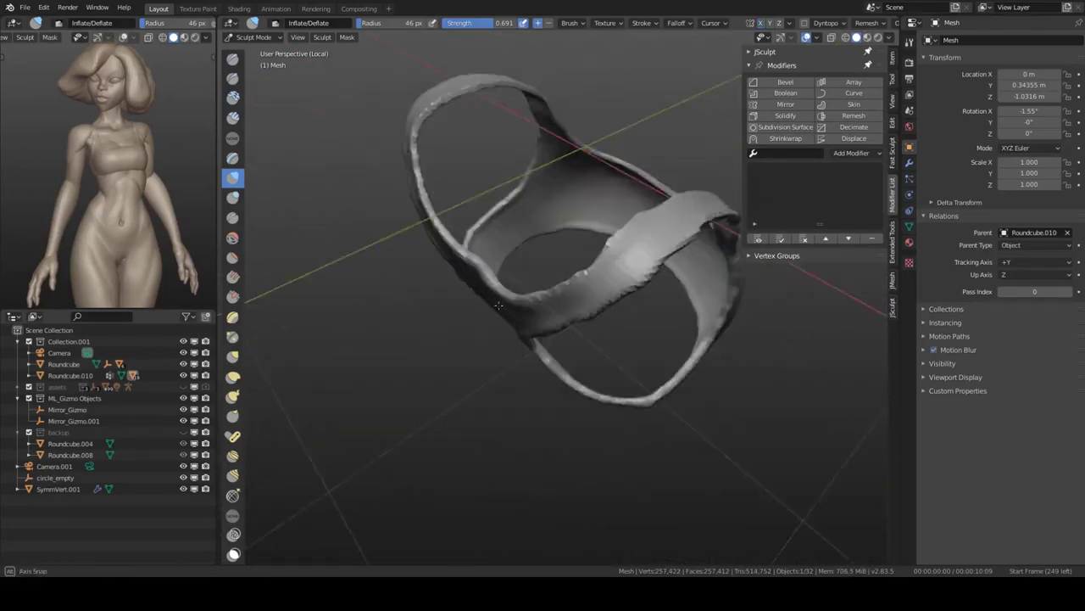
{"action": "mouse_move", "coordinate": [571, 266]}
{"action": "middle_mouse_down"}
{"action": "mouse_move", "coordinate": [528, 252]}
{"action": "mouse_move", "coordinate": [622, 480]}
{"action": "middle_mouse_up"}
{"action": "mouse_move", "coordinate": [601, 247]}
{"action": "middle_mouse_down"}
{"action": "mouse_move", "coordinate": [552, 314]}
{"action": "mouse_move", "coordinate": [509, 254]}
{"action": "middle_mouse_up"}
- Enable brush accumulate, exit local view to Object Mode and select the upper arm
{"action": "key", "text": "KP_Divide"}
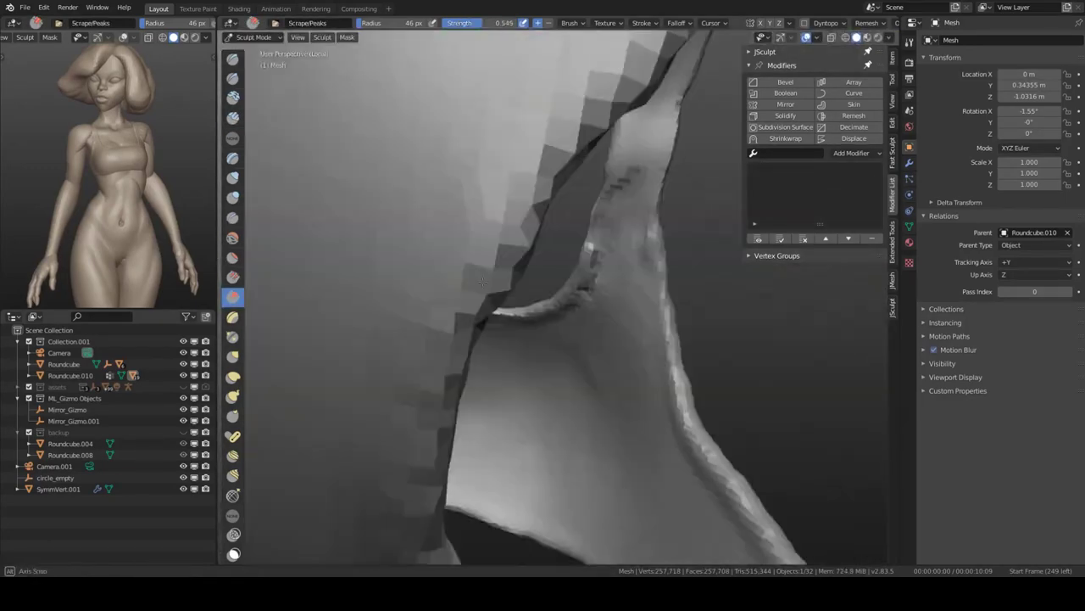
{"action": "left_click", "coordinate": [232, 117]}
{"action": "left_click", "coordinate": [569, 23]}
{"action": "left_click", "coordinate": [623, 218]}
{"action": "mouse_move", "coordinate": [625, 221]}
{"action": "middle_mouse_down"}
{"action": "mouse_move", "coordinate": [515, 243]}
{"action": "mouse_move", "coordinate": [600, 207]}
{"action": "mouse_move", "coordinate": [546, 279]}
{"action": "mouse_move", "coordinate": [530, 330]}
{"action": "middle_mouse_up"}
{"action": "key", "text": "KP_Divide"}
{"action": "key", "text": "Tab"}
{"action": "left_click", "coordinate": [595, 264]}
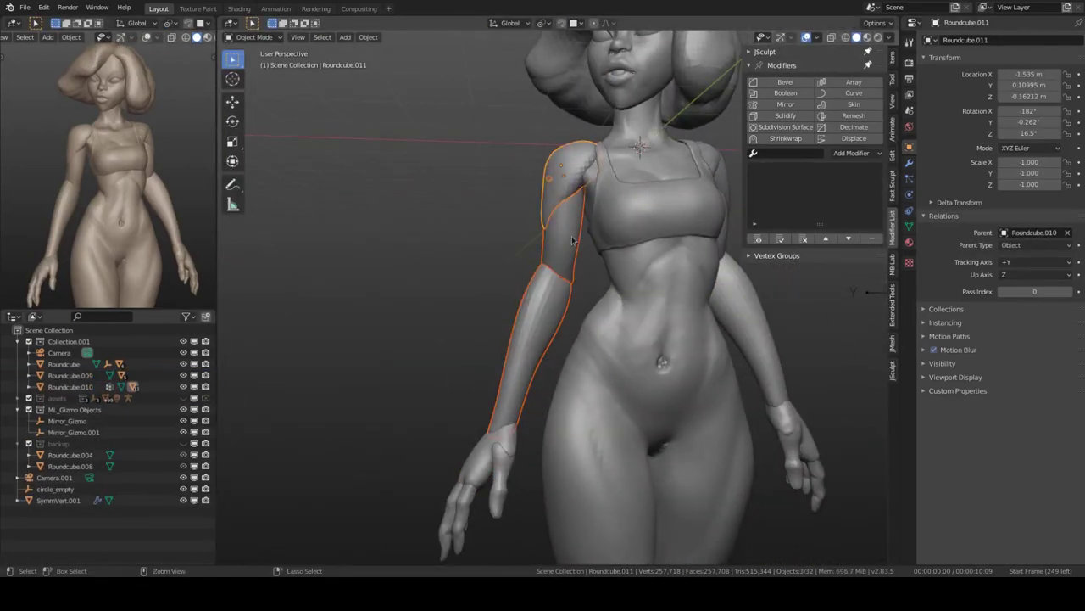
- Apply the arm's scale to 1 and sculpt it with a 40 px Clay Strips brush
{"action": "left_click", "coordinate": [604, 328]}
{"action": "key", "text": "Tab"}
{"action": "middle_click_drag", "start_coordinate": [604, 330], "coordinate": [525, 331]}
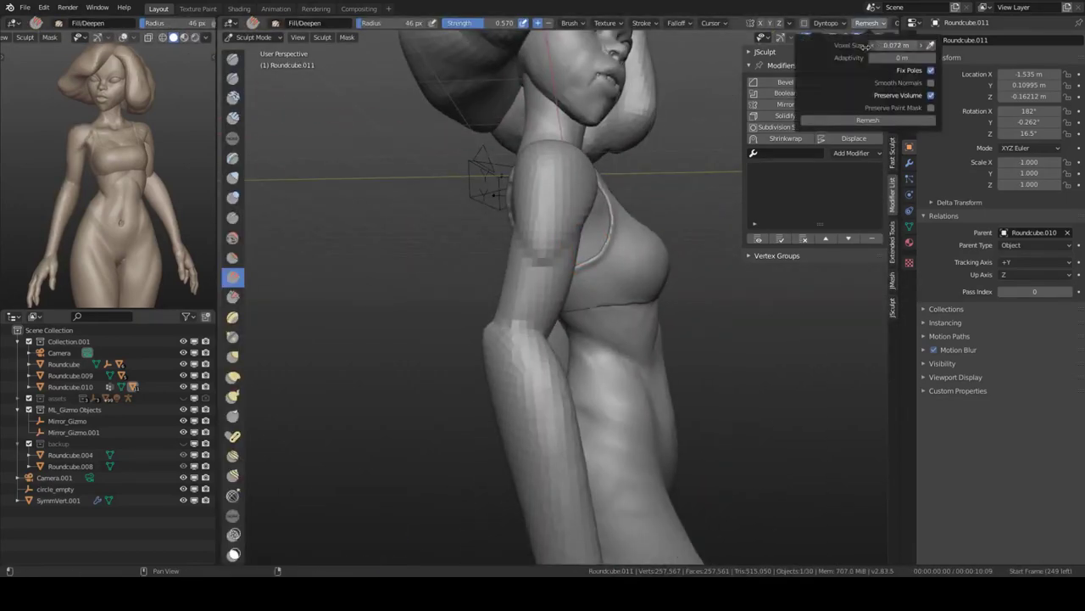
{"action": "middle_click_drag", "start_coordinate": [691, 186], "coordinate": [474, 274]}
{"action": "key", "text": "c"}
{"action": "scroll", "coordinate": [557, 291], "scroll_direction": "up", "scroll_amount": 3}
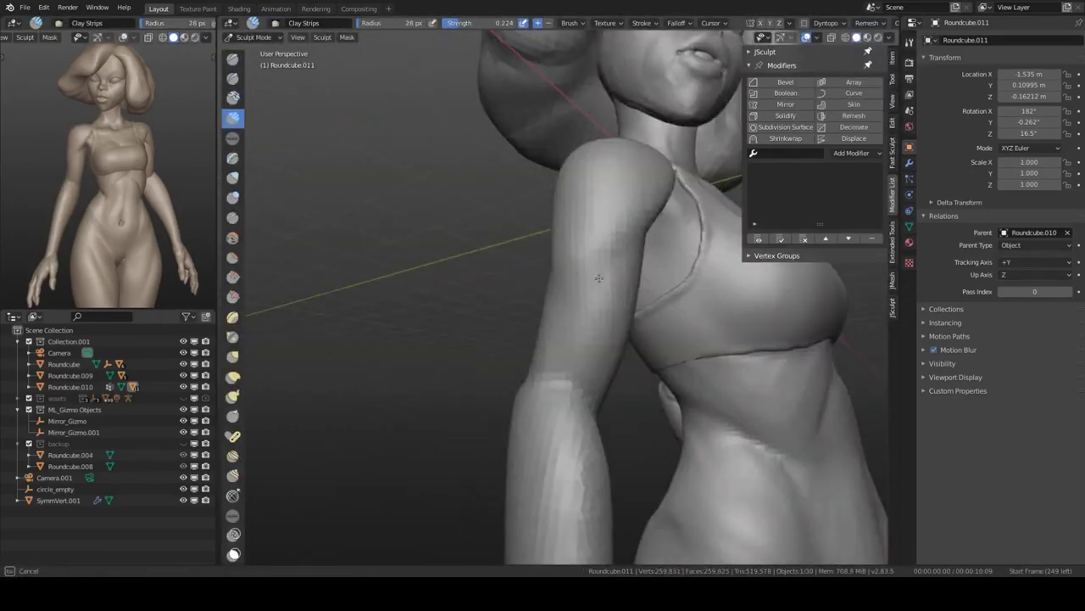
{"action": "mouse_move", "coordinate": [557, 291]}
{"action": "middle_mouse_down"}
{"action": "mouse_move", "coordinate": [600, 238]}
{"action": "mouse_move", "coordinate": [526, 291]}
{"action": "mouse_move", "coordinate": [582, 267]}
{"action": "mouse_move", "coordinate": [451, 386]}
{"action": "mouse_move", "coordinate": [598, 339]}
{"action": "middle_mouse_up"}
{"action": "key", "text": "f"}
{"action": "left_click", "coordinate": [582, 266]}
- Sculpt the isolated arm and forearm, then select the hand in Object Mode
{"action": "key", "text": "KP_Divide"}
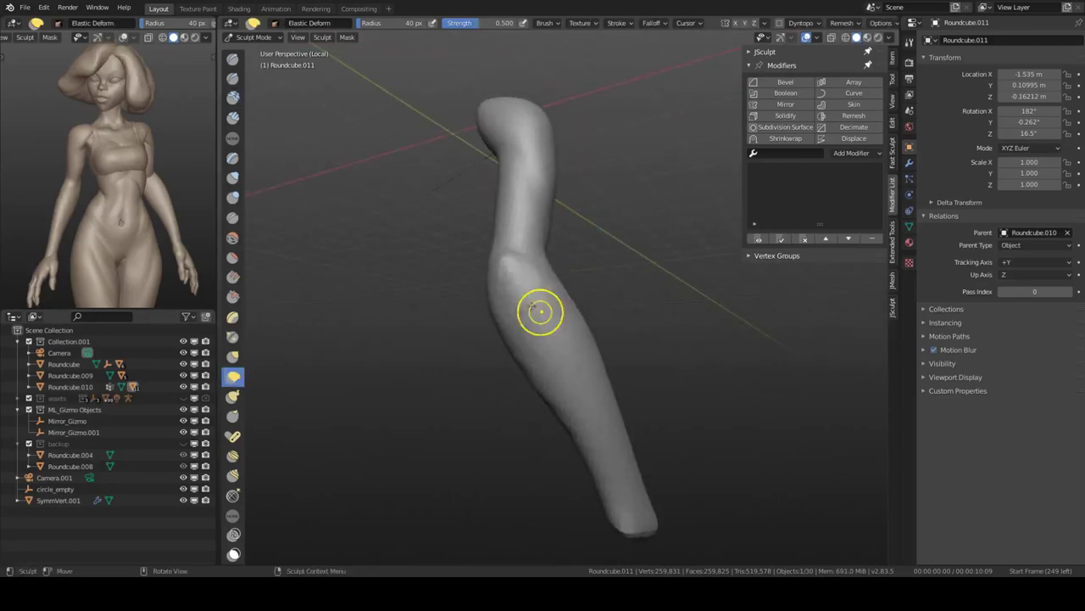
{"action": "key", "text": "KP_Divide"}
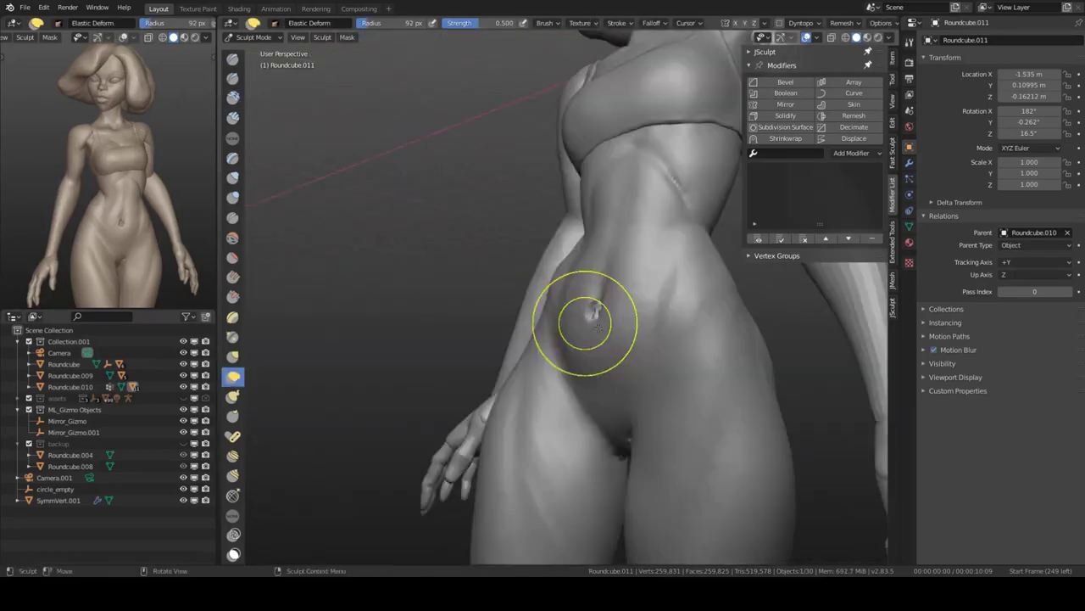
{"action": "key", "text": "ctrl+Tab"}
{"action": "left_click", "coordinate": [625, 350]}
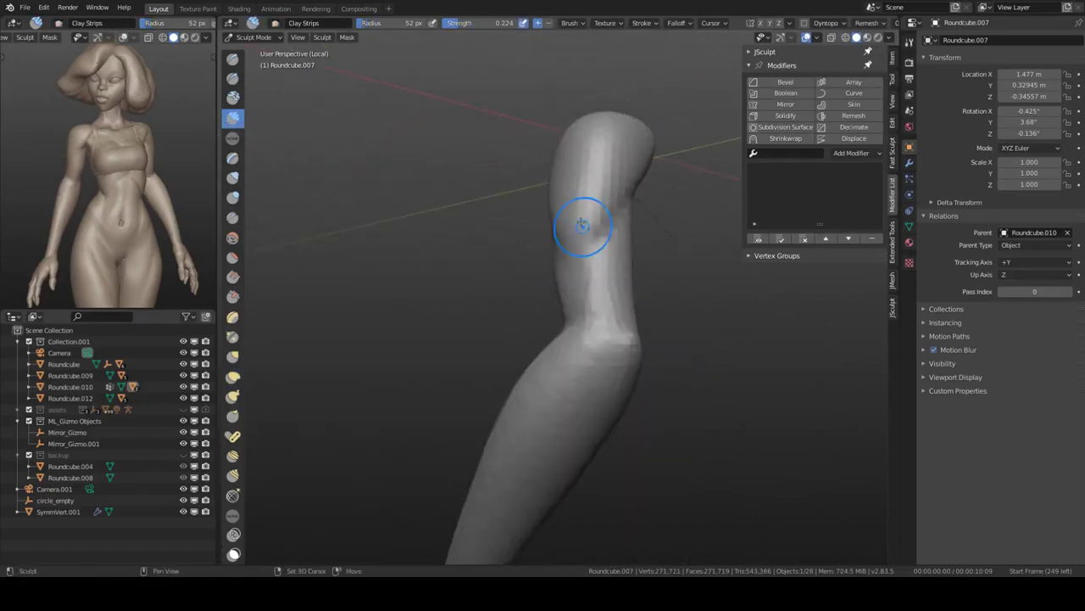
{"action": "mouse_move", "coordinate": [465, 288]}
{"action": "middle_mouse_down"}
{"action": "mouse_move", "coordinate": [646, 271]}
{"action": "mouse_move", "coordinate": [614, 398]}
{"action": "middle_mouse_up"}
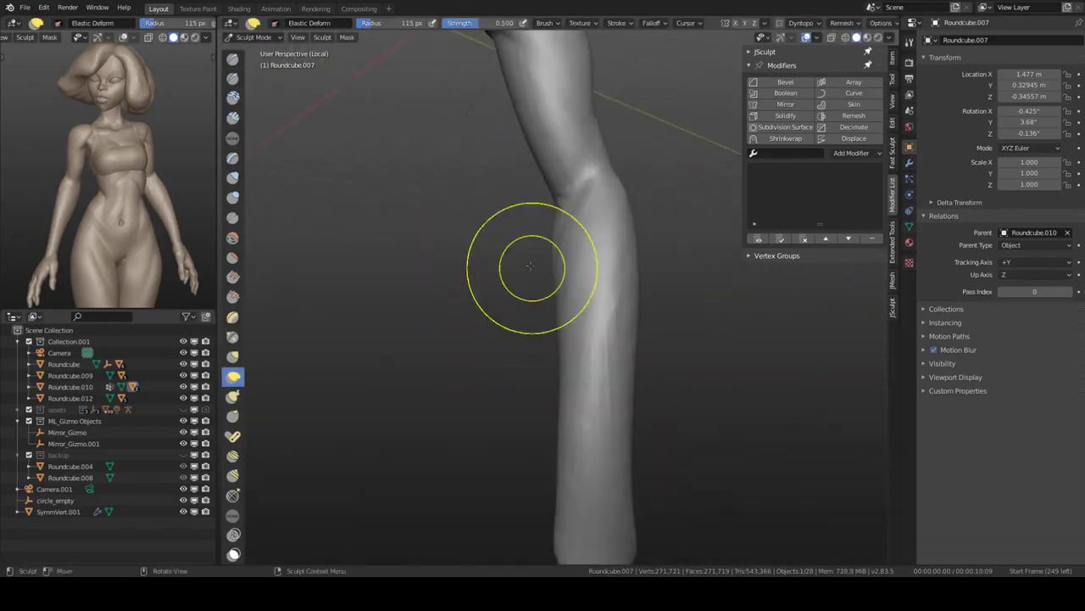
{"action": "key", "text": "slash"}
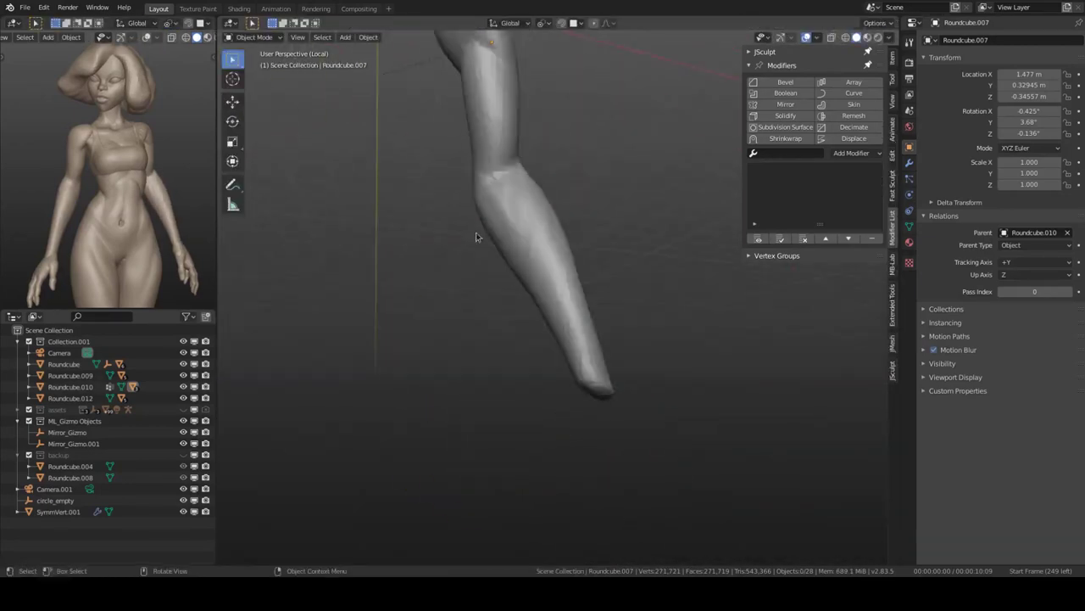
{"action": "key", "text": "ctrl+Tab"}
{"action": "left_click", "coordinate": [479, 332]}
- Isolate the hand, remesh it denser, and try the Clay Strips, Draw and Draw Sharp brushes
{"action": "key", "text": "slash"}
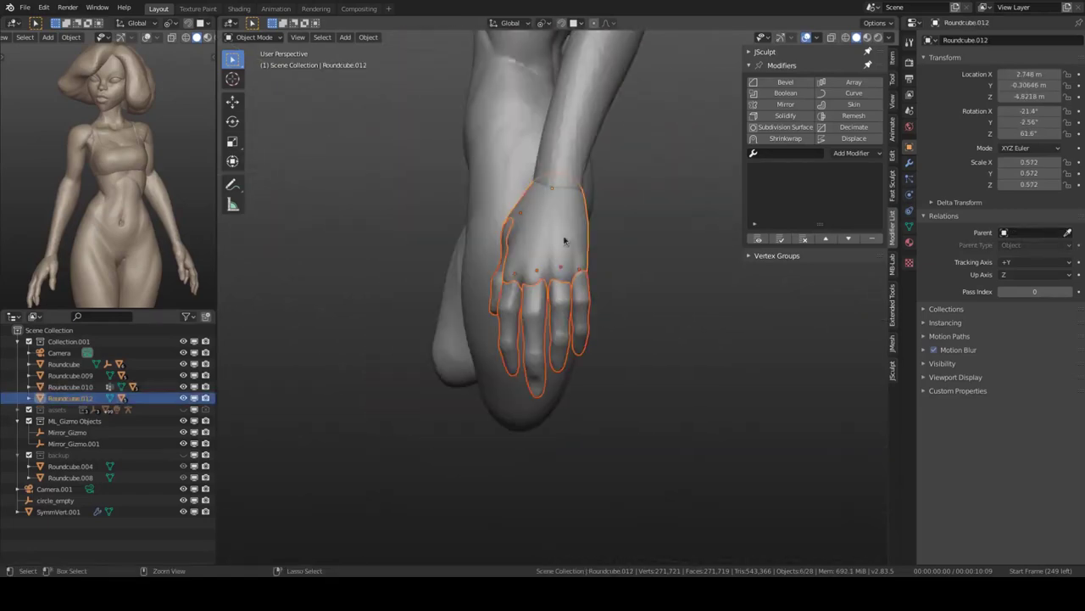
{"action": "key", "text": "ctrl+Tab"}
{"action": "key", "text": "w"}
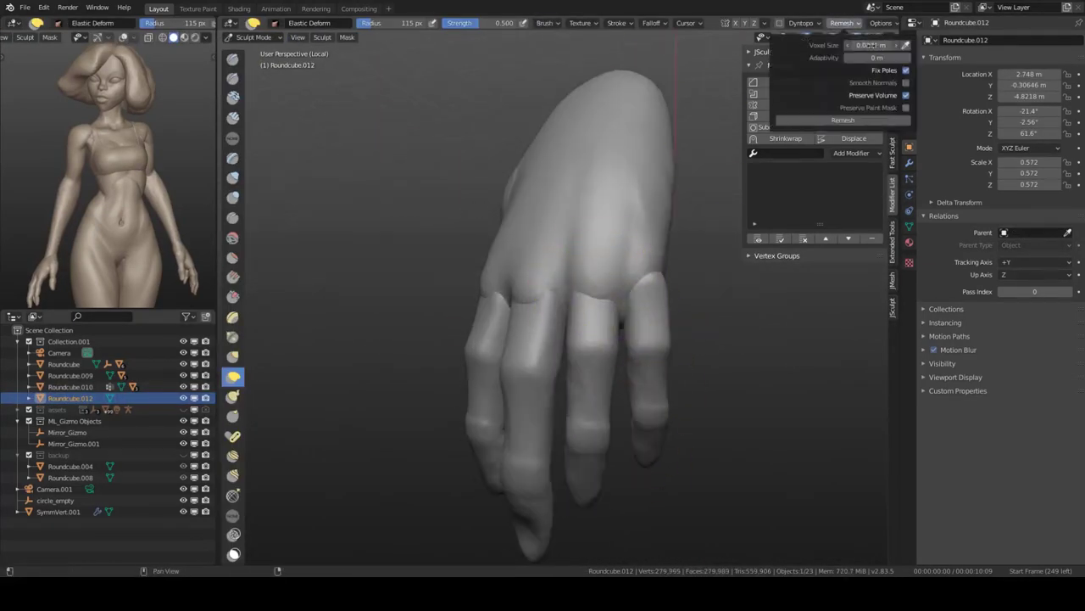
{"action": "left_click", "coordinate": [843, 120]}
{"action": "key", "text": "shift+c"}
{"action": "mouse_move", "coordinate": [593, 230]}
{"action": "middle_mouse_down"}
{"action": "mouse_move", "coordinate": [521, 273]}
{"action": "mouse_move", "coordinate": [545, 170]}
{"action": "mouse_move", "coordinate": [626, 192]}
{"action": "mouse_move", "coordinate": [619, 279]}
{"action": "mouse_move", "coordinate": [552, 315]}
{"action": "mouse_move", "coordinate": [469, 330]}
{"action": "mouse_move", "coordinate": [455, 363]}
{"action": "mouse_move", "coordinate": [515, 281]}
{"action": "mouse_move", "coordinate": [616, 327]}
{"action": "mouse_move", "coordinate": [482, 416]}
{"action": "mouse_move", "coordinate": [598, 271]}
{"action": "mouse_move", "coordinate": [598, 355]}
{"action": "middle_mouse_up"}
{"action": "key", "text": "x"}
{"action": "scroll", "coordinate": [515, 281], "scroll_direction": "down", "scroll_amount": 3}
{"action": "scroll", "coordinate": [598, 271], "scroll_direction": "up", "scroll_amount": 3}
{"action": "key", "text": "shift+x"}
{"action": "scroll", "coordinate": [598, 354], "scroll_direction": "down", "scroll_amount": 5}
{"action": "scroll", "coordinate": [543, 230], "scroll_direction": "up", "scroll_amount": 3}
{"action": "scroll", "coordinate": [480, 249], "scroll_direction": "down", "scroll_amount": 3}
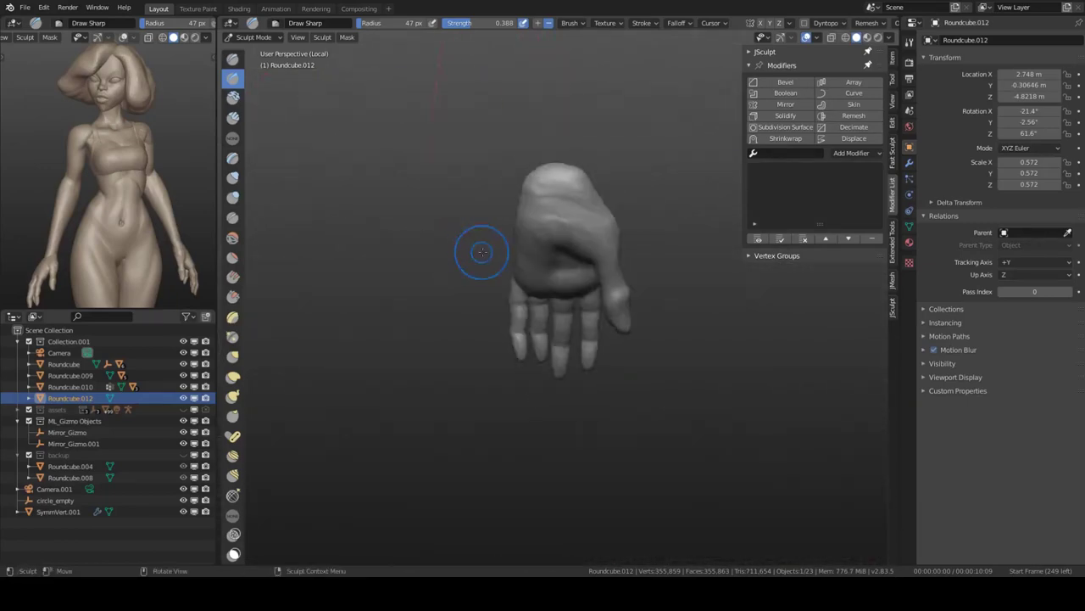
- Select the hand in the full view and bend a finger with an enlarged brush
{"action": "key", "text": "KP_Divide"}
{"action": "key", "text": "ctrl+Tab"}
{"action": "mouse_move", "coordinate": [520, 250]}
{"action": "middle_mouse_down"}
{"action": "mouse_move", "coordinate": [547, 208]}
{"action": "mouse_move", "coordinate": [607, 208]}
{"action": "middle_mouse_up"}
{"action": "left_click", "coordinate": [551, 212]}
{"action": "key", "text": "ctrl+Tab"}
{"action": "key", "text": "shift+space"}
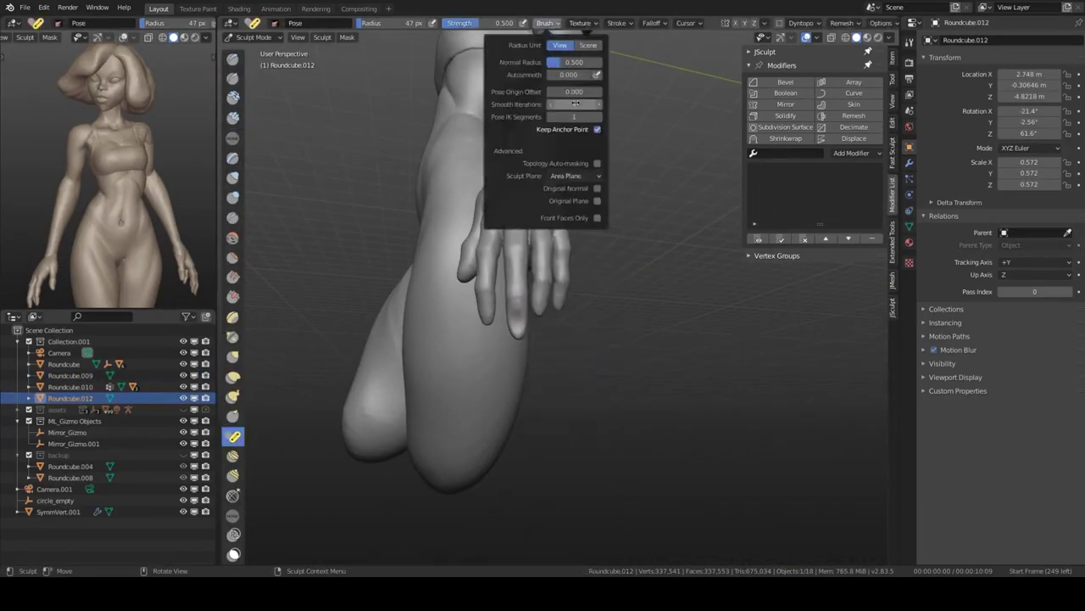
{"action": "key", "text": "f"}
{"action": "mouse_move", "coordinate": [575, 104]}
{"action": "middle_mouse_down"}
{"action": "mouse_move", "coordinate": [545, 286]}
{"action": "mouse_move", "coordinate": [540, 264]}
{"action": "mouse_move", "coordinate": [516, 345]}
{"action": "mouse_move", "coordinate": [574, 317]}
{"action": "mouse_move", "coordinate": [477, 282]}
{"action": "mouse_move", "coordinate": [448, 315]}
{"action": "middle_mouse_up"}
{"action": "left_click", "coordinate": [545, 285]}
{"action": "key", "text": "f"}
{"action": "left_click", "coordinate": [523, 359]}
- Keep curling the fingers, resizing the brush smaller and checking against the torso
{"action": "key", "text": "f"}
{"action": "left_click", "coordinate": [435, 382]}
{"action": "mouse_move", "coordinate": [436, 383]}
{"action": "middle_mouse_down"}
{"action": "mouse_move", "coordinate": [472, 361]}
{"action": "mouse_move", "coordinate": [684, 367]}
{"action": "middle_mouse_up"}
{"action": "key", "text": "f"}
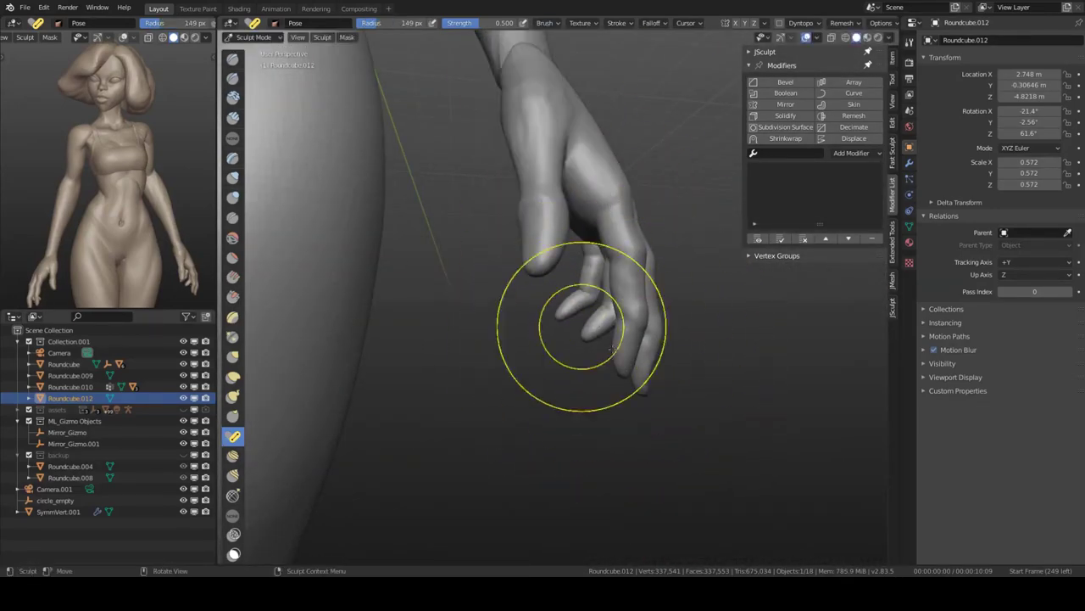
{"action": "middle_click_drag", "start_coordinate": [615, 363], "coordinate": [430, 286]}
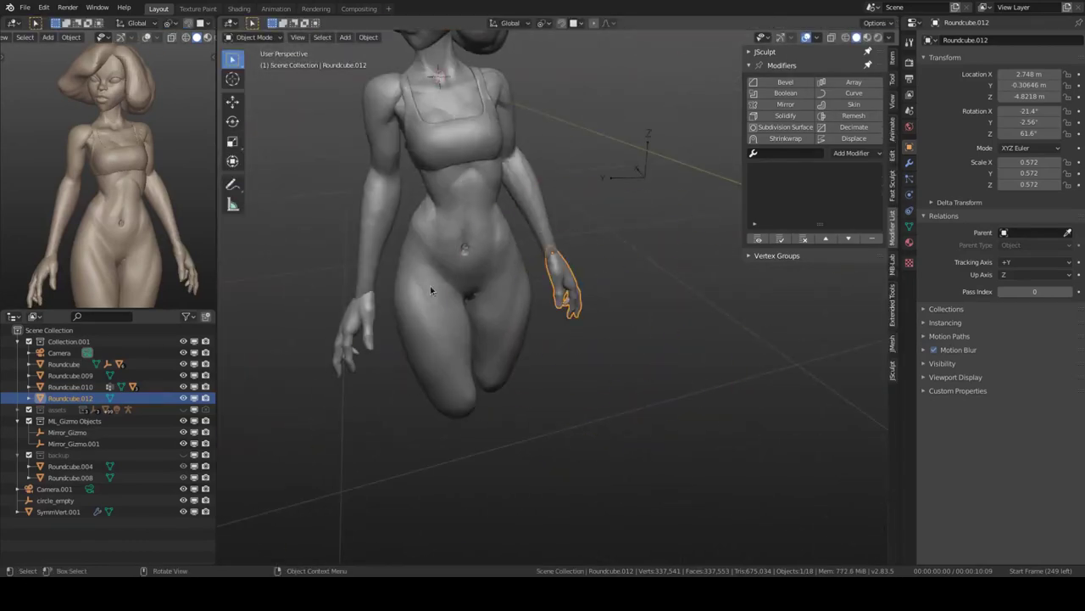
{"action": "mouse_move", "coordinate": [423, 365]}
{"action": "middle_mouse_down"}
{"action": "mouse_move", "coordinate": [563, 349]}
{"action": "mouse_move", "coordinate": [550, 355]}
{"action": "middle_mouse_up"}
{"action": "left_click", "coordinate": [581, 346]}
{"action": "key", "text": "f"}
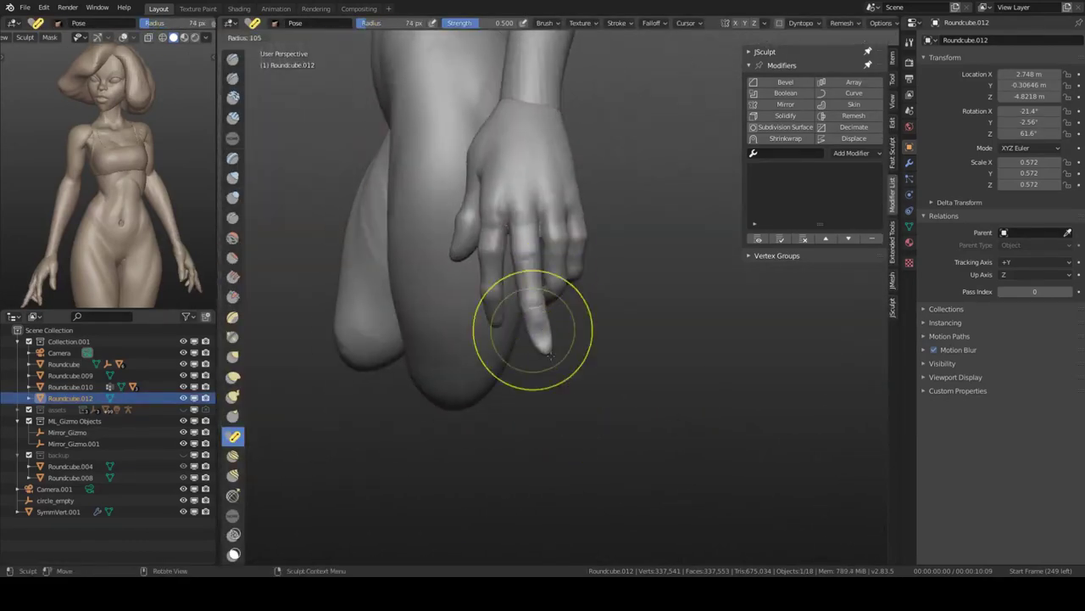
{"action": "scroll", "coordinate": [496, 308], "scroll_direction": "down", "scroll_amount": 5}
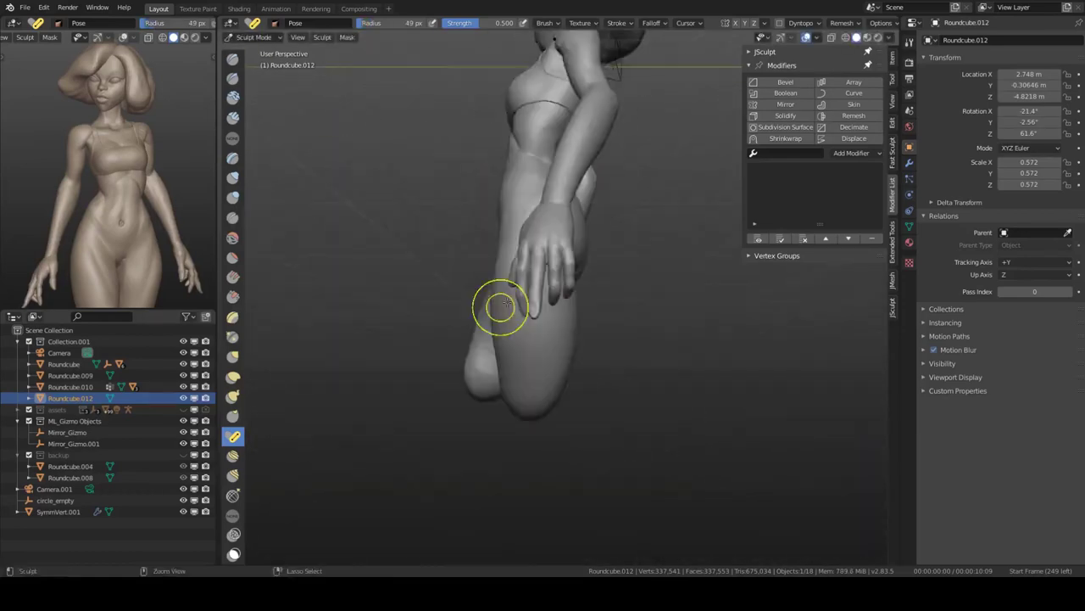
- Move and rotate Roundcube.012 to -27° X, 43.2° Z, then touch up the fingers
{"action": "key", "text": "ctrl+Tab"}
{"action": "middle_click_drag", "start_coordinate": [497, 308], "coordinate": [561, 336]}
{"action": "scroll", "coordinate": [509, 280], "scroll_direction": "up", "scroll_amount": 4}
{"action": "left_click_drag", "start_coordinate": [597, 316], "coordinate": [610, 322]}
{"action": "key", "text": "r"}
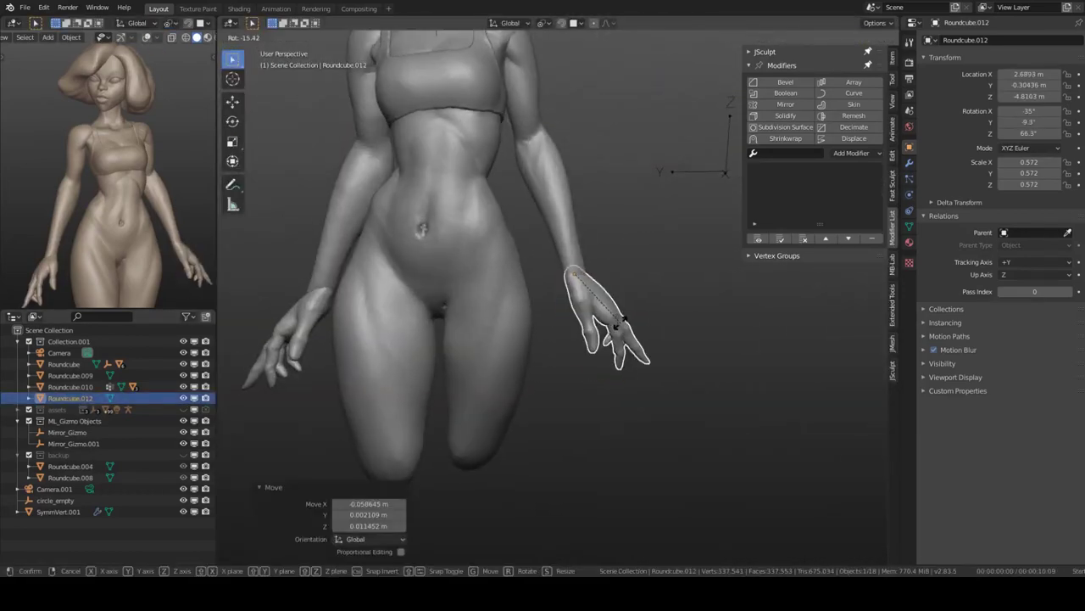
{"action": "scroll", "coordinate": [599, 326], "scroll_direction": "up", "scroll_amount": 3}
{"action": "middle_click_drag", "start_coordinate": [598, 327], "coordinate": [467, 291]}
{"action": "scroll", "coordinate": [509, 305], "scroll_direction": "up", "scroll_amount": 4}
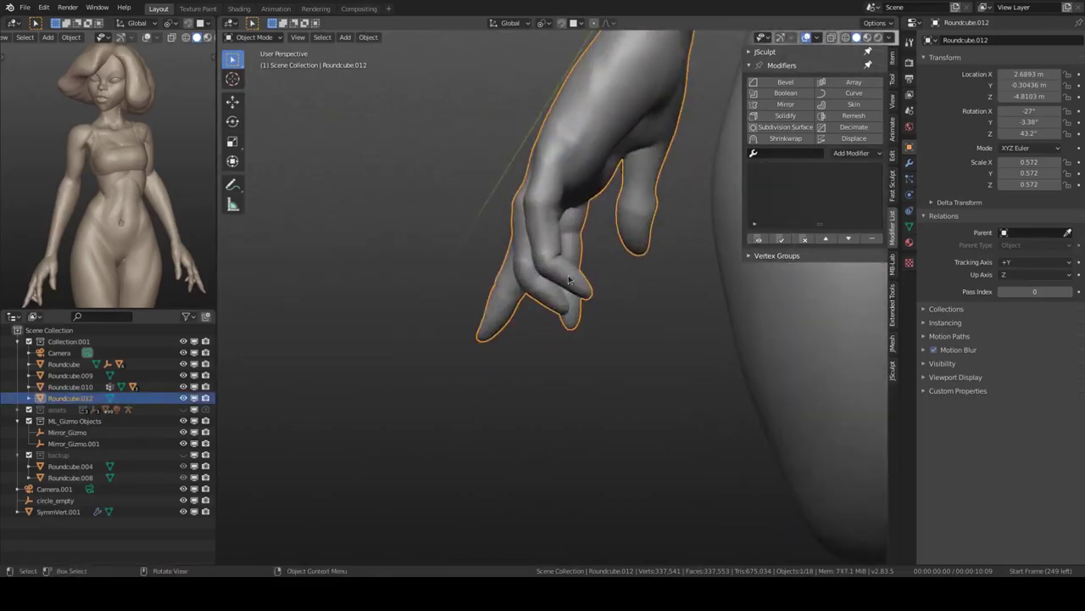
{"action": "key", "text": "ctrl+Tab"}
{"action": "key", "text": "f"}
{"action": "left_click", "coordinate": [547, 326]}
{"action": "mouse_move", "coordinate": [547, 327]}
{"action": "middle_mouse_down"}
{"action": "mouse_move", "coordinate": [637, 309]}
{"action": "mouse_move", "coordinate": [594, 322]}
{"action": "middle_mouse_up"}
- Move the other hand and rotate the arm so it rests beside the hip
{"action": "key", "text": "ctrl+Tab"}
{"action": "left_click_drag", "start_coordinate": [610, 305], "coordinate": [617, 301]}
{"action": "mouse_move", "coordinate": [617, 301]}
{"action": "middle_mouse_down"}
{"action": "mouse_move", "coordinate": [547, 333]}
{"action": "mouse_move", "coordinate": [562, 334]}
{"action": "middle_mouse_up"}
{"action": "left_click", "coordinate": [479, 318]}
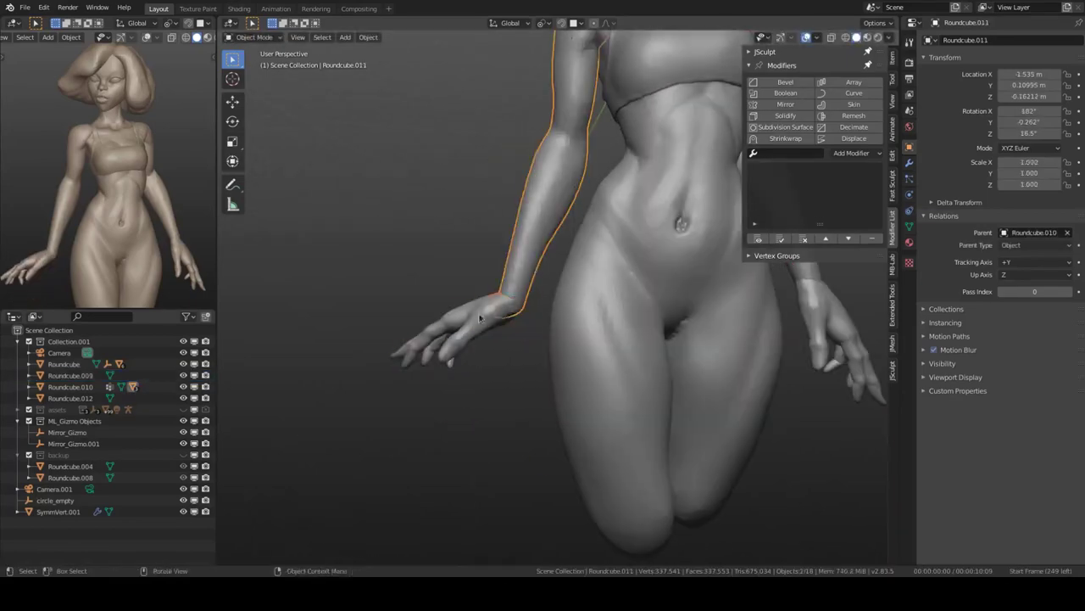
{"action": "left_click", "coordinate": [572, 315]}
{"action": "scroll", "coordinate": [514, 188], "scroll_direction": "up", "scroll_amount": 4}
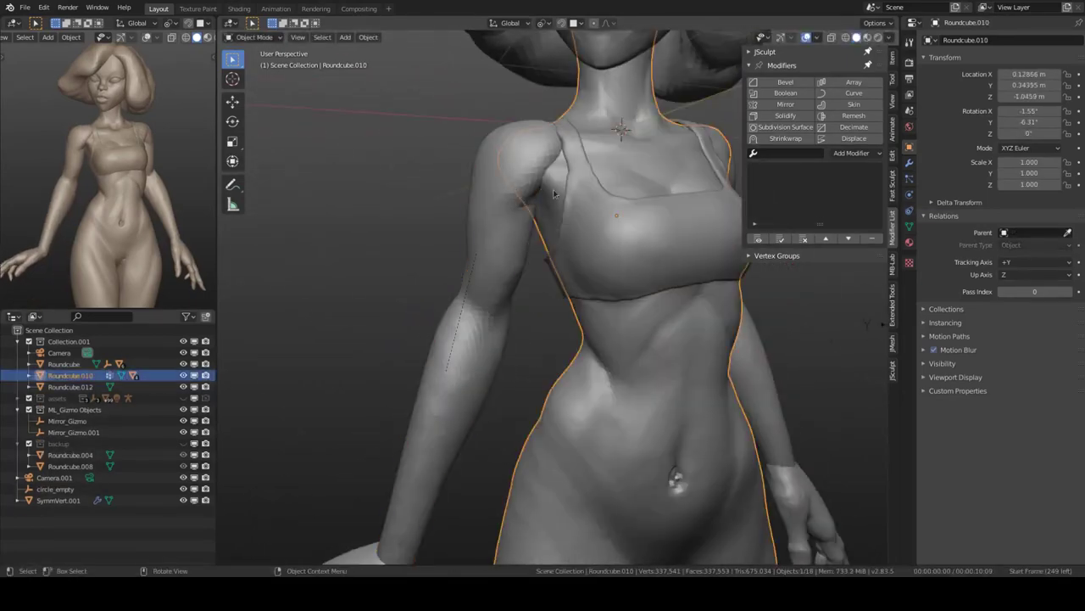
- Isolate the body in Sculpt Mode, change the brush, and inspect the shoulder, torso and back
{"action": "mouse_move", "coordinate": [433, 295]}
{"action": "middle_mouse_down"}
{"action": "mouse_move", "coordinate": [528, 122]}
{"action": "mouse_move", "coordinate": [577, 212]}
{"action": "mouse_move", "coordinate": [616, 223]}
{"action": "mouse_move", "coordinate": [619, 174]}
{"action": "mouse_move", "coordinate": [574, 235]}
{"action": "mouse_move", "coordinate": [625, 286]}
{"action": "mouse_move", "coordinate": [617, 184]}
{"action": "mouse_move", "coordinate": [574, 308]}
{"action": "mouse_move", "coordinate": [585, 285]}
{"action": "mouse_move", "coordinate": [569, 212]}
{"action": "mouse_move", "coordinate": [451, 269]}
{"action": "mouse_move", "coordinate": [600, 185]}
{"action": "mouse_move", "coordinate": [686, 284]}
{"action": "mouse_move", "coordinate": [662, 280]}
{"action": "middle_mouse_up"}
{"action": "key", "text": "ctrl+Tab"}
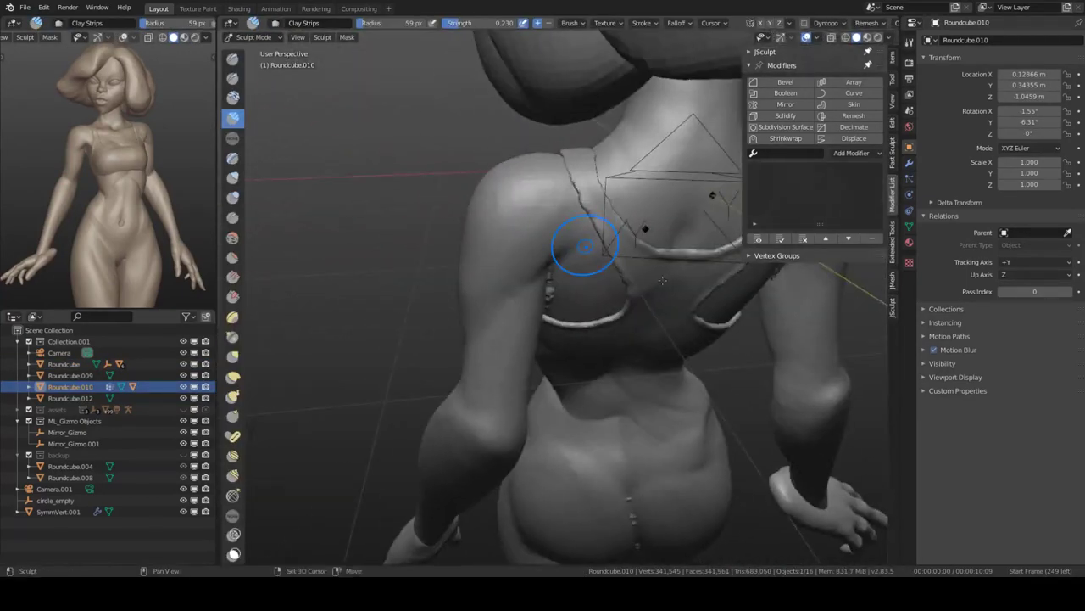
{"action": "key", "text": "KP_Divide"}
{"action": "key", "text": "x"}
{"action": "middle_click_drag", "start_coordinate": [565, 274], "coordinate": [600, 266]}
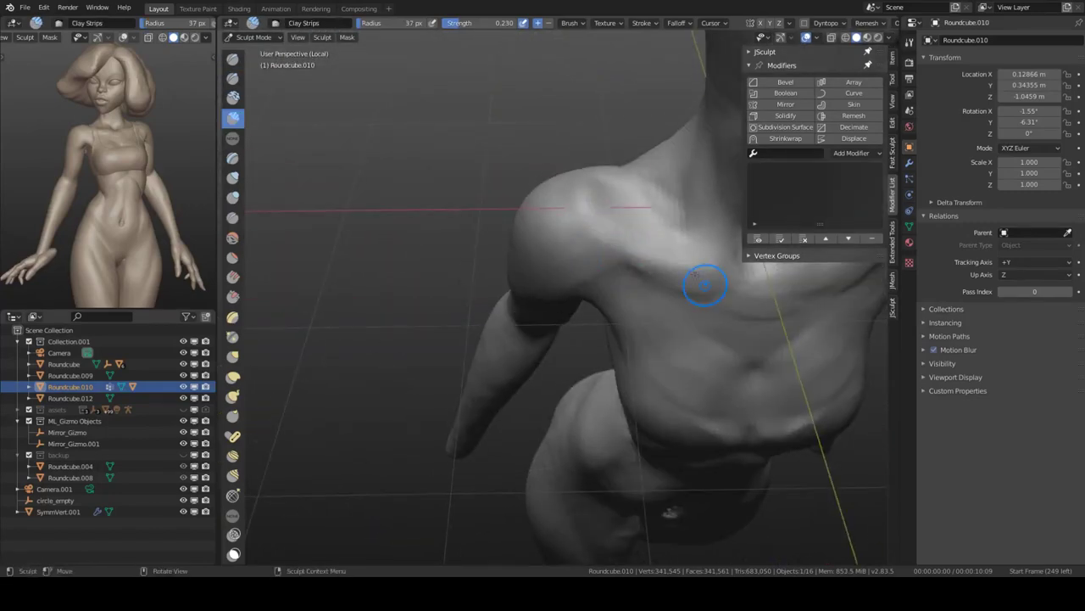
{"action": "mouse_move", "coordinate": [704, 286]}
{"action": "middle_mouse_down"}
{"action": "mouse_move", "coordinate": [662, 195]}
{"action": "mouse_move", "coordinate": [574, 273]}
{"action": "middle_mouse_up"}
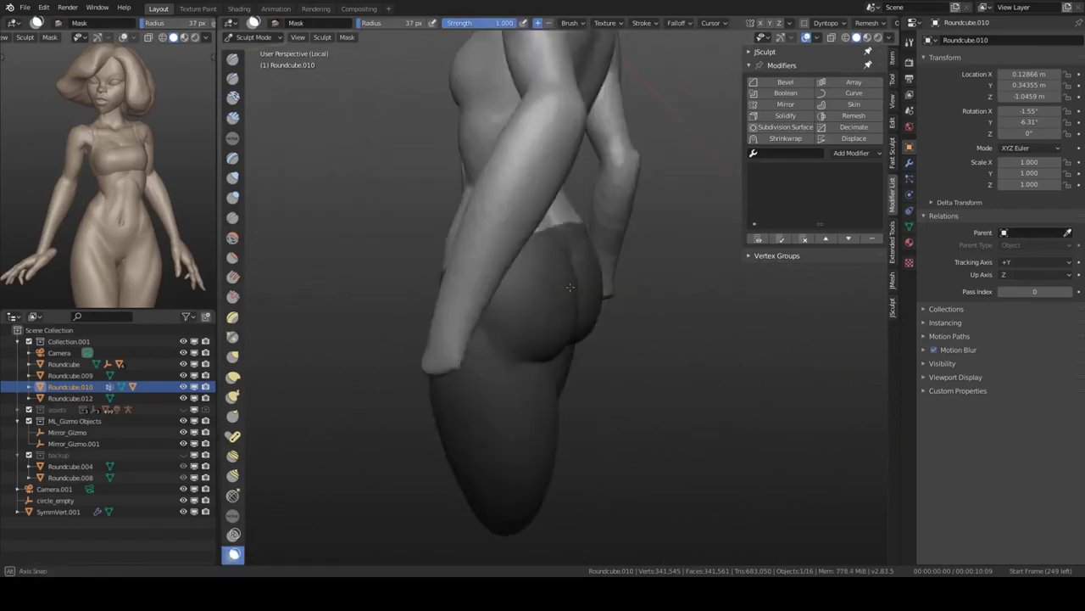
{"action": "mouse_move", "coordinate": [548, 313]}
{"action": "middle_mouse_down"}
{"action": "mouse_move", "coordinate": [712, 238]}
{"action": "mouse_move", "coordinate": [703, 225]}
{"action": "mouse_move", "coordinate": [619, 259]}
{"action": "mouse_move", "coordinate": [657, 294]}
{"action": "mouse_move", "coordinate": [594, 254]}
{"action": "mouse_move", "coordinate": [529, 242]}
{"action": "mouse_move", "coordinate": [496, 288]}
{"action": "mouse_move", "coordinate": [496, 227]}
{"action": "middle_mouse_up"}
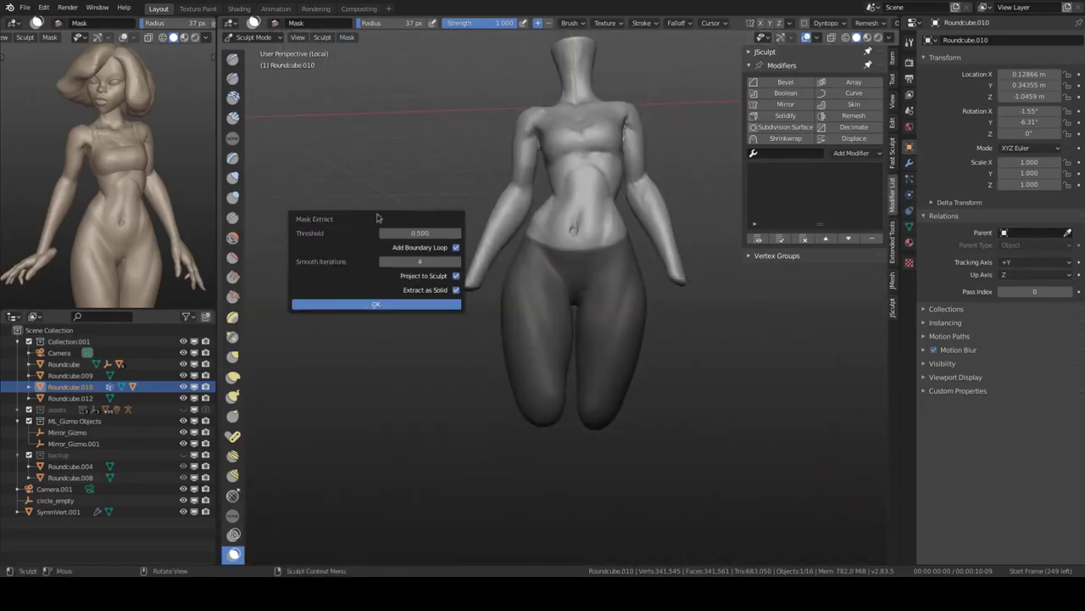
- Extract the masked hips as Mesh.001, then add and apply a Displace modifier and clean it up
{"action": "key", "text": "Return"}
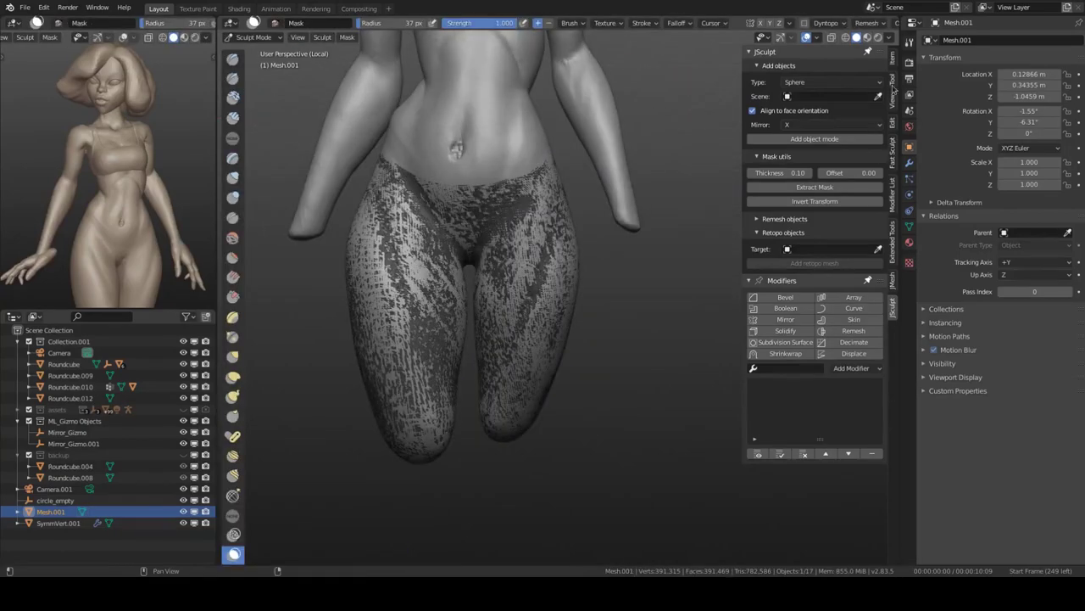
{"action": "left_click", "coordinate": [767, 52]}
{"action": "left_click", "coordinate": [854, 138]}
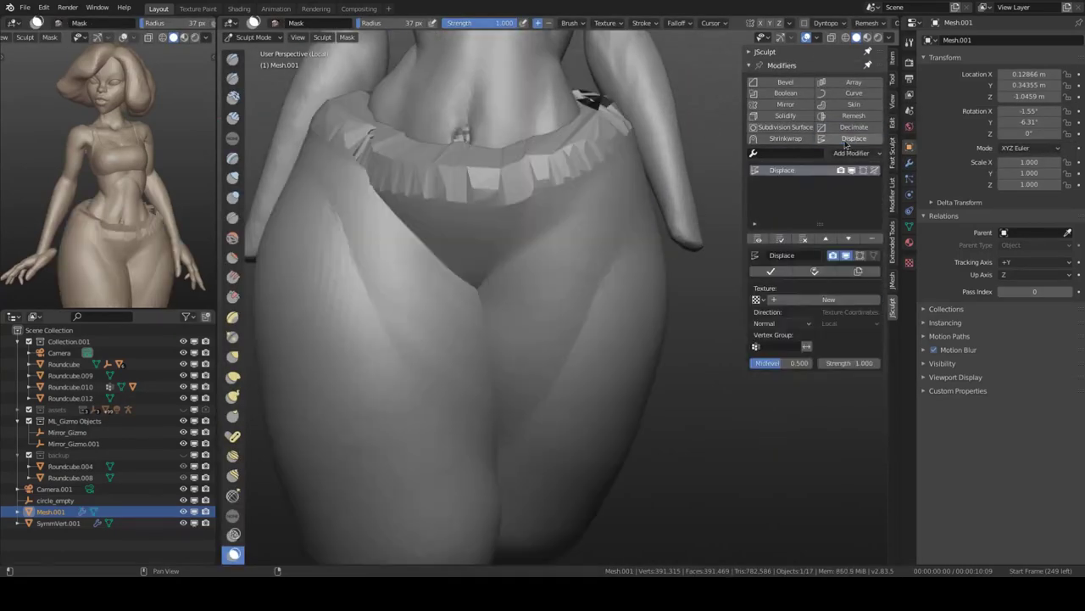
{"action": "left_click", "coordinate": [771, 271]}
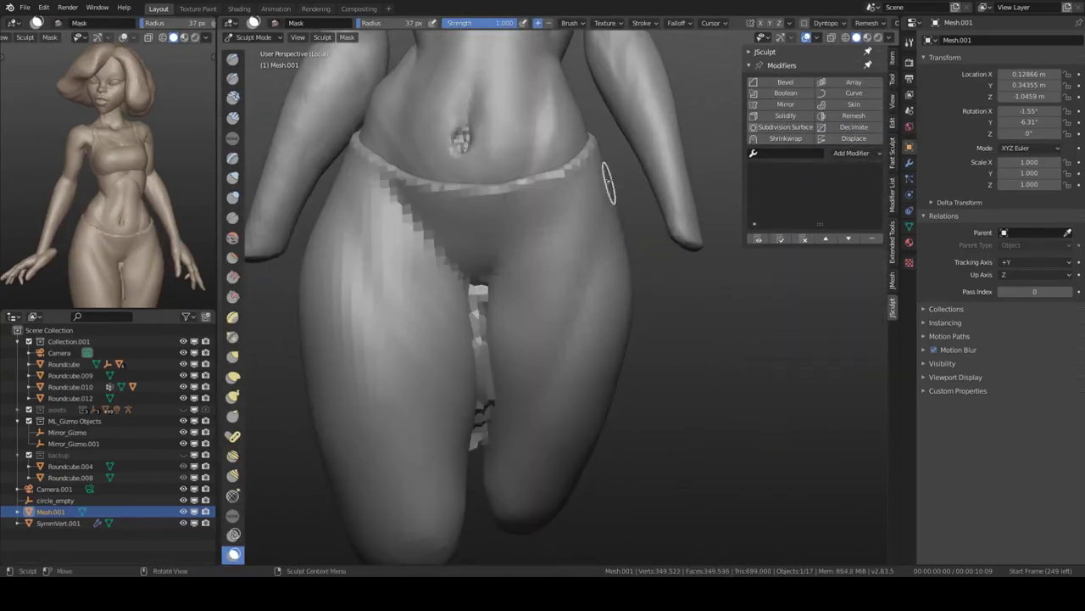
{"action": "middle_click_drag", "start_coordinate": [607, 182], "coordinate": [841, 128], "text": "shift"}
{"action": "left_click", "coordinate": [804, 240]}
- Remesh the shorts for even detail and smooth them with the Clay Strips brush
{"action": "middle_click_drag", "start_coordinate": [543, 297], "coordinate": [475, 296]}
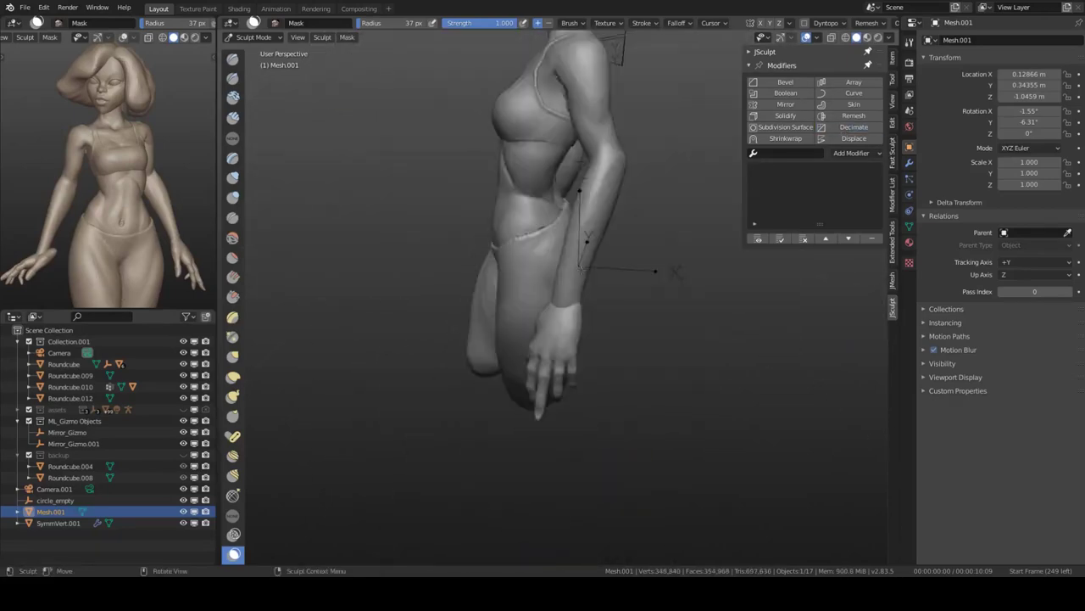
{"action": "scroll", "coordinate": [543, 297], "scroll_direction": "up", "scroll_amount": 5}
{"action": "left_click", "coordinate": [867, 23]}
{"action": "mouse_move", "coordinate": [644, 255]}
{"action": "middle_mouse_down"}
{"action": "mouse_move", "coordinate": [568, 288]}
{"action": "mouse_move", "coordinate": [582, 223]}
{"action": "middle_mouse_up"}
{"action": "left_click", "coordinate": [867, 23]}
{"action": "left_click", "coordinate": [868, 119]}
{"action": "scroll", "coordinate": [461, 218], "scroll_direction": "up", "scroll_amount": 3}
{"action": "scroll", "coordinate": [460, 218], "scroll_direction": "down", "scroll_amount": 5}
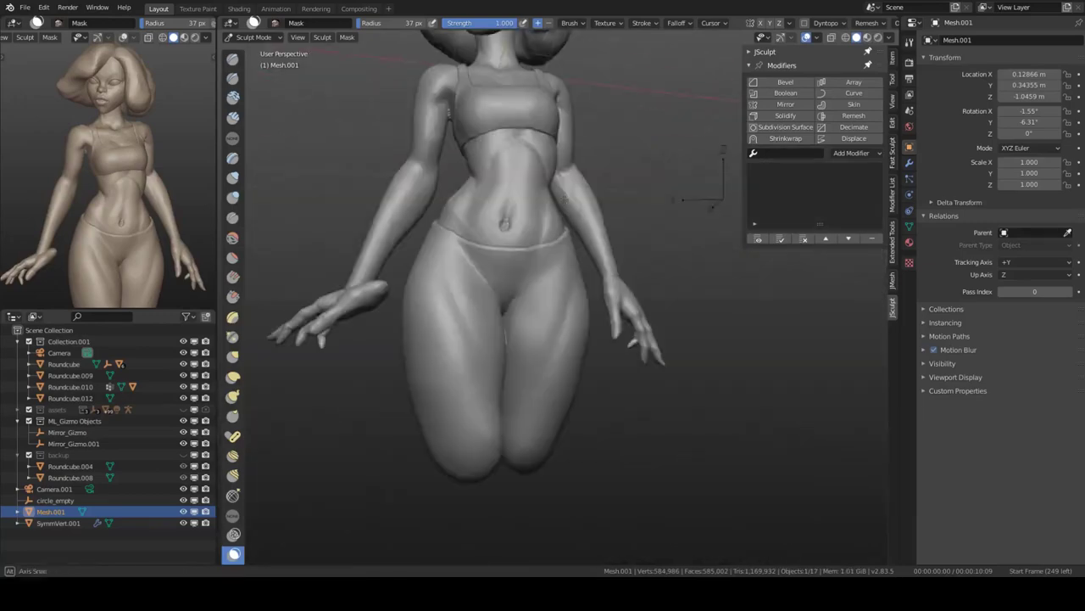
{"action": "scroll", "coordinate": [509, 212], "scroll_direction": "up", "scroll_amount": 4}
{"action": "key", "text": "shift+space"}
{"action": "left_click", "coordinate": [437, 60]}
{"action": "mouse_move", "coordinate": [634, 201]}
{"action": "middle_mouse_down"}
{"action": "mouse_move", "coordinate": [703, 223]}
{"action": "mouse_move", "coordinate": [514, 334]}
{"action": "mouse_move", "coordinate": [540, 229]}
{"action": "mouse_move", "coordinate": [525, 254]}
{"action": "mouse_move", "coordinate": [552, 262]}
{"action": "mouse_move", "coordinate": [562, 227]}
{"action": "mouse_move", "coordinate": [596, 202]}
{"action": "mouse_move", "coordinate": [508, 243]}
{"action": "mouse_move", "coordinate": [534, 235]}
{"action": "mouse_move", "coordinate": [525, 229]}
{"action": "mouse_move", "coordinate": [625, 266]}
{"action": "mouse_move", "coordinate": [718, 199]}
{"action": "mouse_move", "coordinate": [693, 260]}
{"action": "mouse_move", "coordinate": [531, 251]}
{"action": "middle_mouse_up"}
{"action": "scroll", "coordinate": [552, 262], "scroll_direction": "up", "scroll_amount": 3}
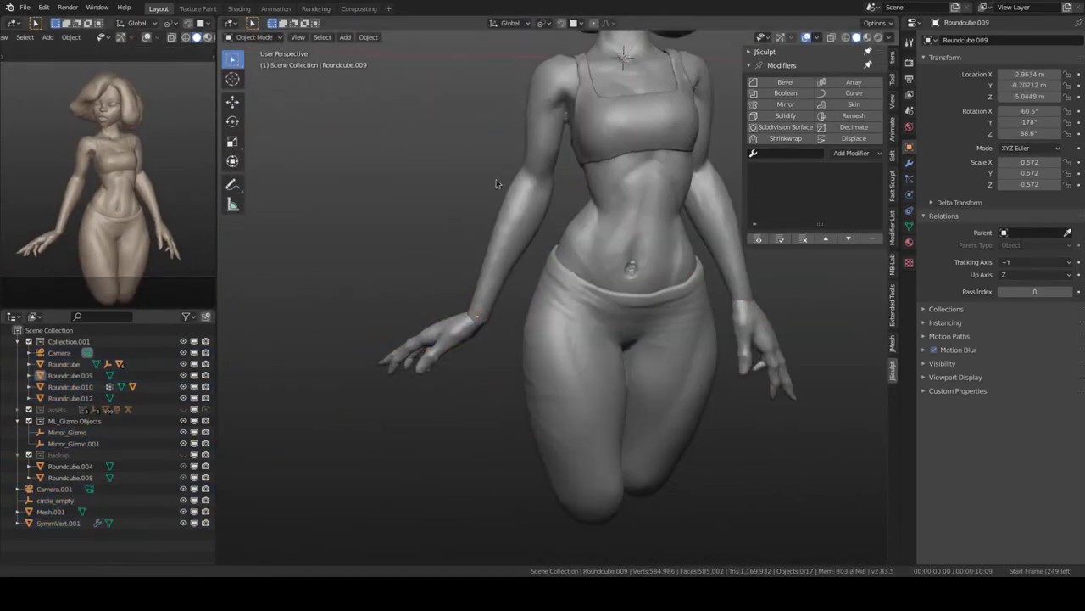
- Frame the head, clear the selection, and give the vertex strand a Skin modifier for tube thickness
{"action": "middle_click_drag", "start_coordinate": [496, 181], "coordinate": [551, 276]}
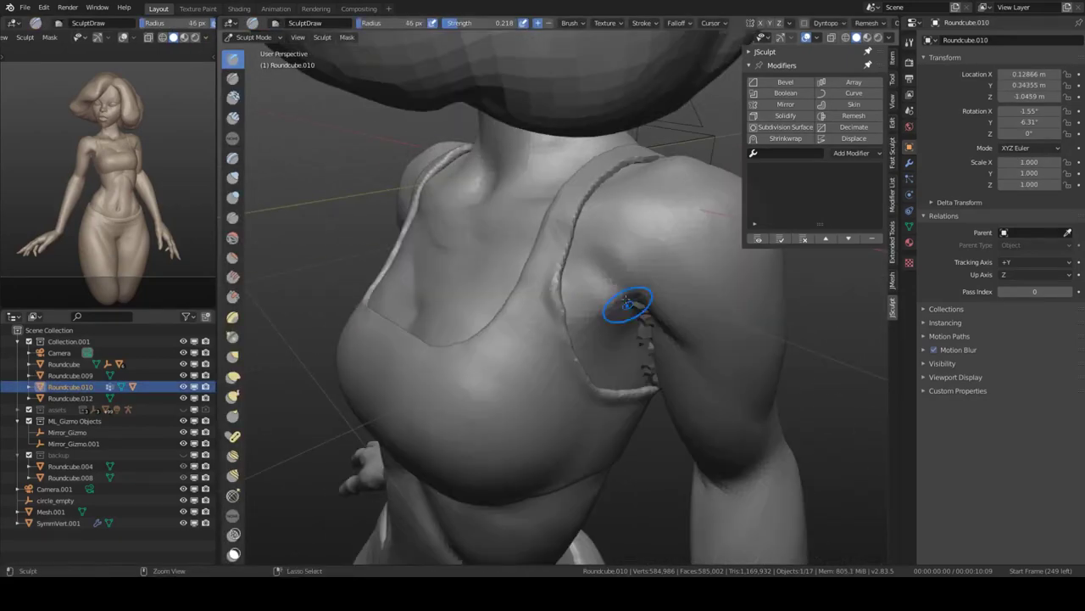
{"action": "mouse_move", "coordinate": [626, 303]}
{"action": "middle_mouse_down"}
{"action": "mouse_move", "coordinate": [613, 177]}
{"action": "mouse_move", "coordinate": [464, 259]}
{"action": "middle_mouse_up"}
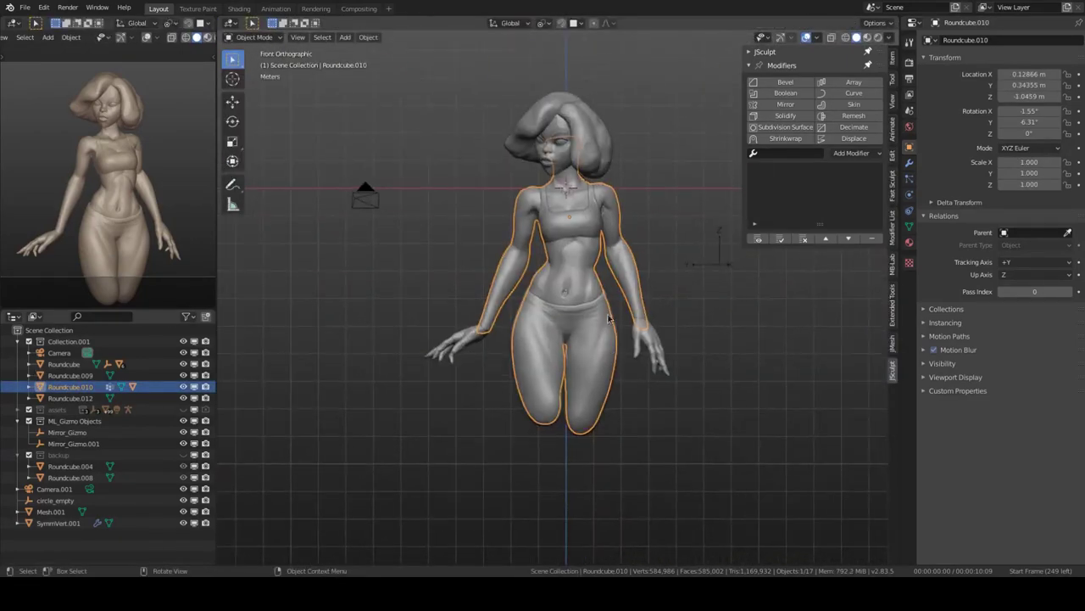
{"action": "key", "text": "alt+a"}
{"action": "middle_click_drag", "start_coordinate": [608, 318], "coordinate": [509, 306], "text": "shift"}
{"action": "scroll", "coordinate": [472, 276], "scroll_direction": "up", "scroll_amount": 5}
{"action": "middle_click_drag", "start_coordinate": [509, 254], "coordinate": [624, 186]}
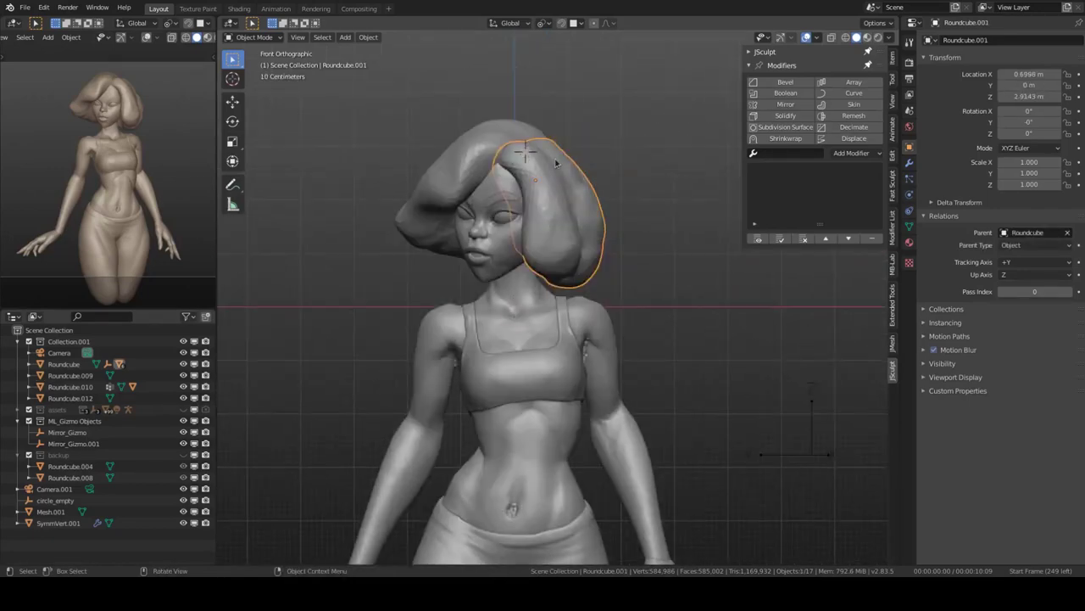
{"action": "key", "text": "shift+a"}
{"action": "left_click", "coordinate": [704, 334]}
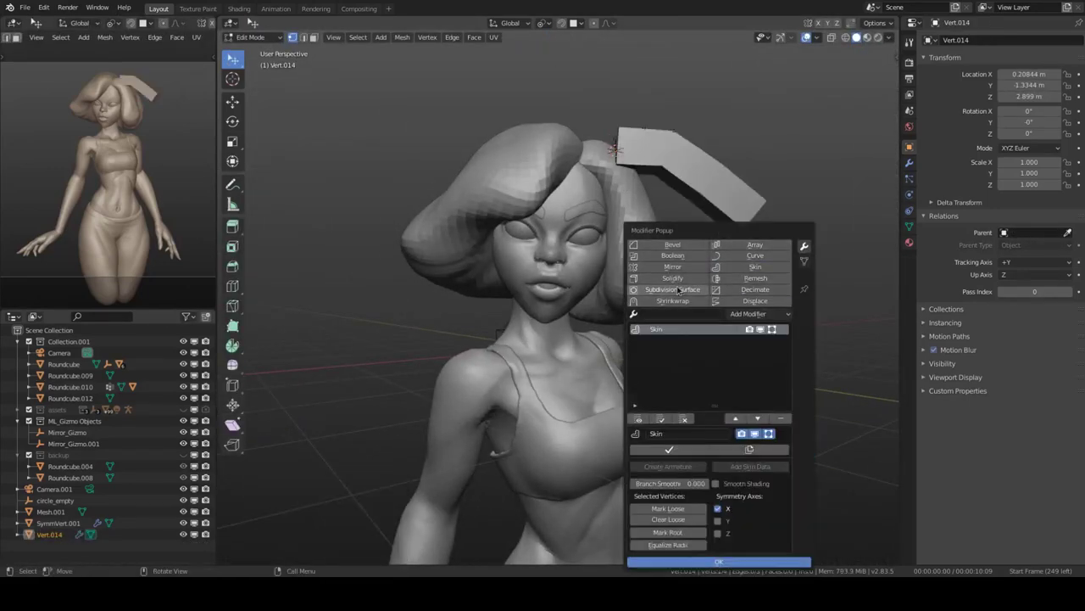
{"action": "key", "text": "alt+z"}
{"action": "key", "text": "Tab"}
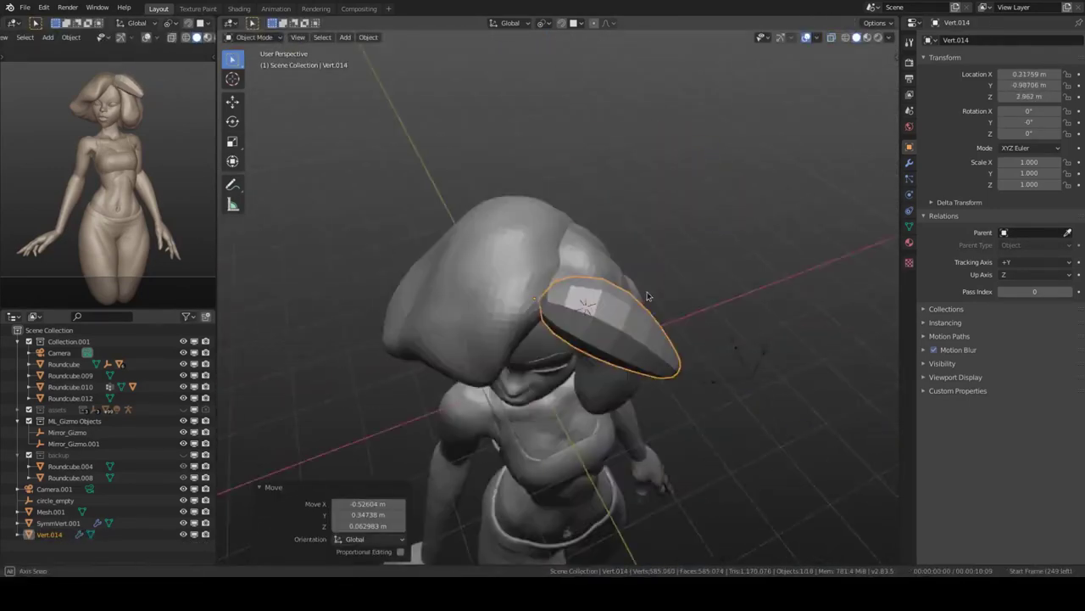
{"action": "middle_click_drag", "start_coordinate": [747, 231], "coordinate": [684, 201]}
- Duplicate the hair strand beside the face, then duplicate and rotate another one
{"action": "key", "text": "shift+d"}
{"action": "left_click", "coordinate": [539, 261]}
{"action": "mouse_move", "coordinate": [538, 261]}
{"action": "middle_mouse_down"}
{"action": "mouse_move", "coordinate": [633, 279]}
{"action": "mouse_move", "coordinate": [585, 348]}
{"action": "mouse_move", "coordinate": [647, 248]}
{"action": "middle_mouse_up"}
{"action": "left_click", "coordinate": [888, 37]}
{"action": "key", "text": "Tab"}
{"action": "key", "text": "Tab"}
{"action": "key", "text": "shift+d"}
{"action": "key", "text": "r"}
{"action": "left_click", "coordinate": [593, 356]}
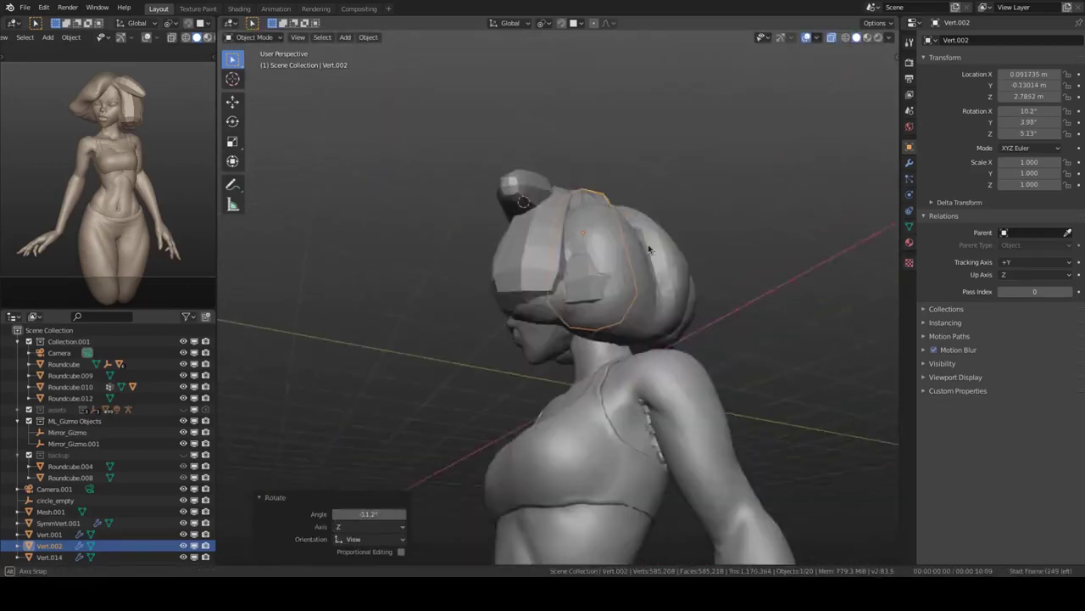
- From the top view, duplicate and rotate more strands around the head
{"action": "key", "text": "KP_7"}
{"action": "key", "text": "shift+d"}
{"action": "left_click", "coordinate": [687, 271]}
{"action": "key", "text": "r"}
{"action": "left_click", "coordinate": [669, 189]}
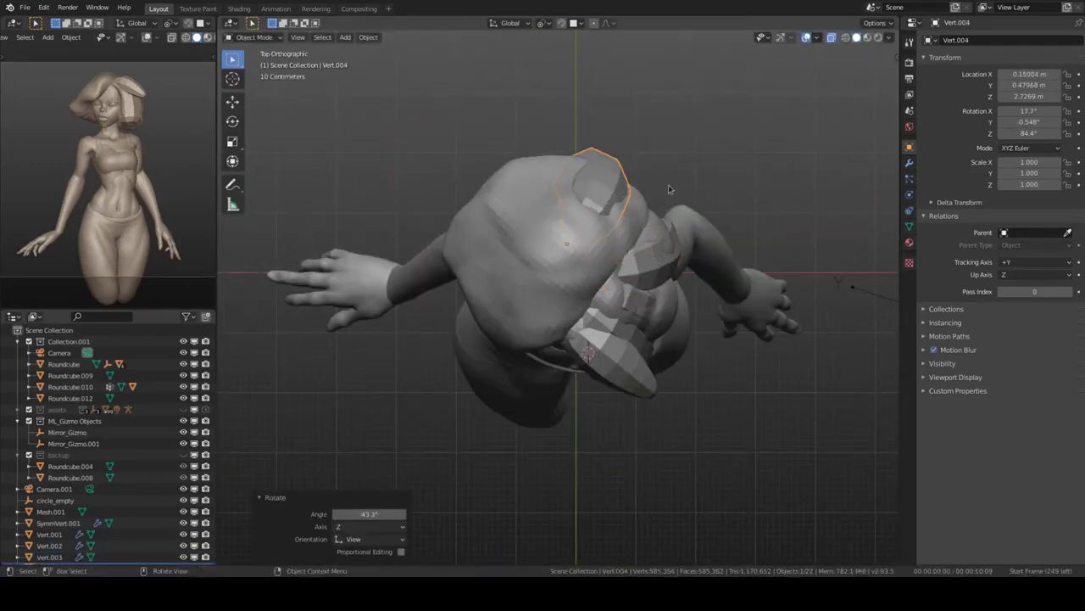
{"action": "middle_click_drag", "start_coordinate": [638, 168], "coordinate": [670, 254]}
{"action": "key", "text": "KP_7"}
{"action": "key", "text": "shift+d"}
{"action": "mouse_move", "coordinate": [645, 220]}
{"action": "middle_mouse_down"}
{"action": "mouse_move", "coordinate": [670, 271]}
{"action": "mouse_move", "coordinate": [644, 308]}
{"action": "mouse_move", "coordinate": [679, 262]}
{"action": "mouse_move", "coordinate": [668, 239]}
{"action": "mouse_move", "coordinate": [538, 314]}
{"action": "mouse_move", "coordinate": [662, 360]}
{"action": "mouse_move", "coordinate": [582, 284]}
{"action": "mouse_move", "coordinate": [611, 301]}
{"action": "mouse_move", "coordinate": [500, 384]}
{"action": "mouse_move", "coordinate": [543, 356]}
{"action": "middle_mouse_up"}
{"action": "left_click", "coordinate": [677, 289]}
{"action": "left_click", "coordinate": [662, 322]}
{"action": "key", "text": "shift+d"}
{"action": "left_click", "coordinate": [668, 239]}
- Adjust another strand's thickness and select the inner hair mass for sculpting
{"action": "key", "text": "Tab"}
{"action": "key", "text": "Tab"}
{"action": "key", "text": "Tab"}
{"action": "left_click", "coordinate": [538, 315]}
{"action": "key", "text": "Tab"}
{"action": "key", "text": "ctrl+a"}
{"action": "key", "text": "Tab"}
{"action": "left_click", "coordinate": [624, 316]}
{"action": "key", "text": "ctrl+Tab"}
{"action": "key", "text": "ctrl+Tab"}
{"action": "left_click", "coordinate": [623, 313]}
{"action": "key", "text": "ctrl+Tab"}
{"action": "key", "text": "ctrl+Tab"}
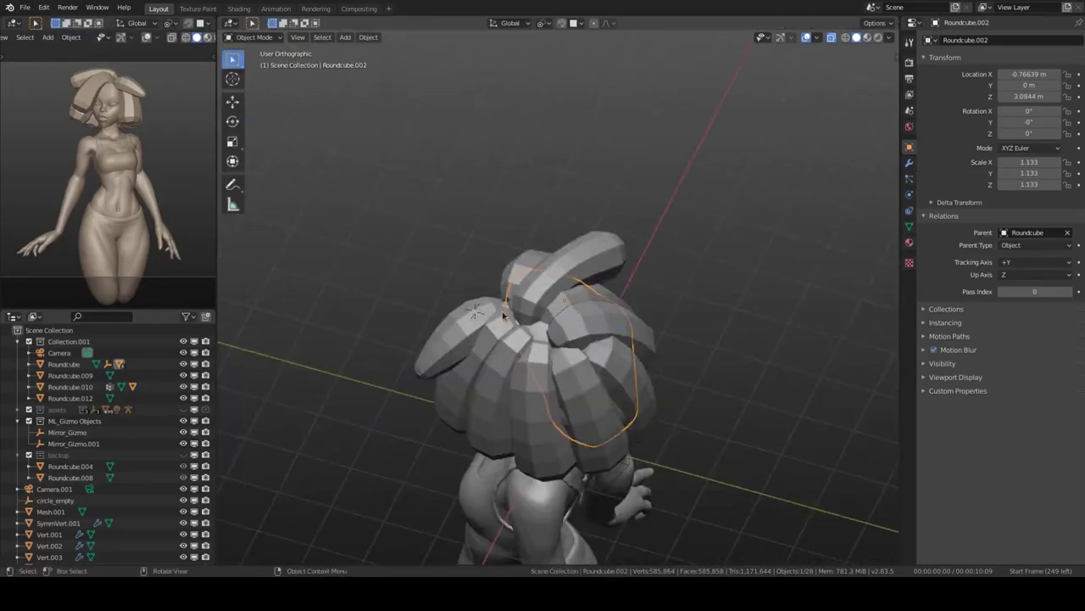
- Move and rotate a hair strand, then duplicate it and place the copy on the head
{"action": "left_click_drag", "start_coordinate": [542, 357], "coordinate": [573, 339]}
{"action": "key", "text": "r"}
{"action": "left_click", "coordinate": [573, 270]}
{"action": "key", "text": "shift+d"}
{"action": "left_click", "coordinate": [594, 280]}
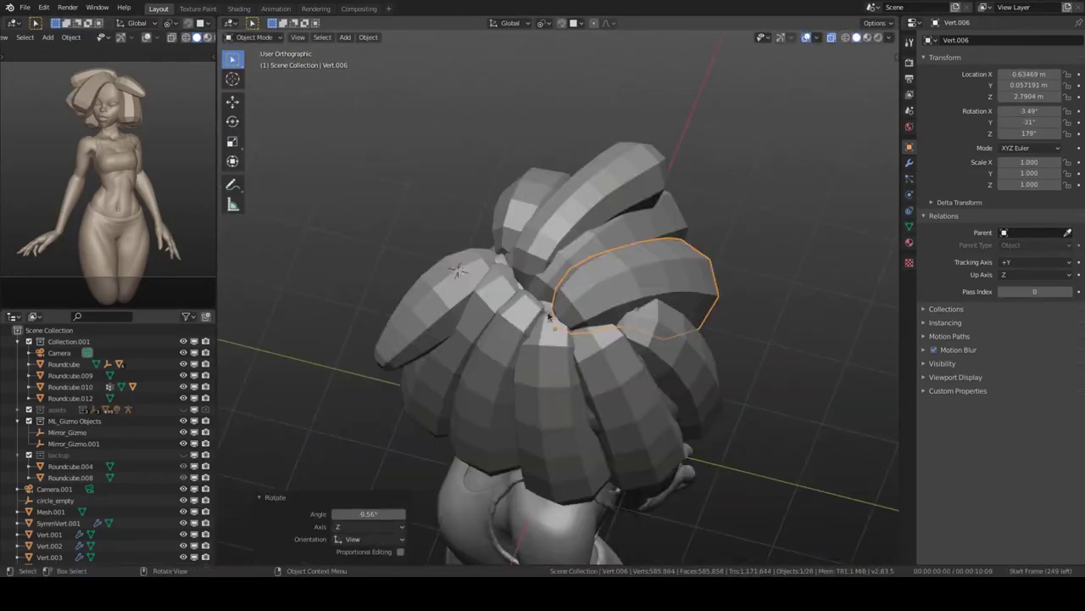
{"action": "mouse_move", "coordinate": [593, 280]}
{"action": "middle_mouse_down"}
{"action": "mouse_move", "coordinate": [619, 335]}
{"action": "mouse_move", "coordinate": [478, 306]}
{"action": "mouse_move", "coordinate": [579, 225]}
{"action": "mouse_move", "coordinate": [543, 280]}
{"action": "middle_mouse_up"}
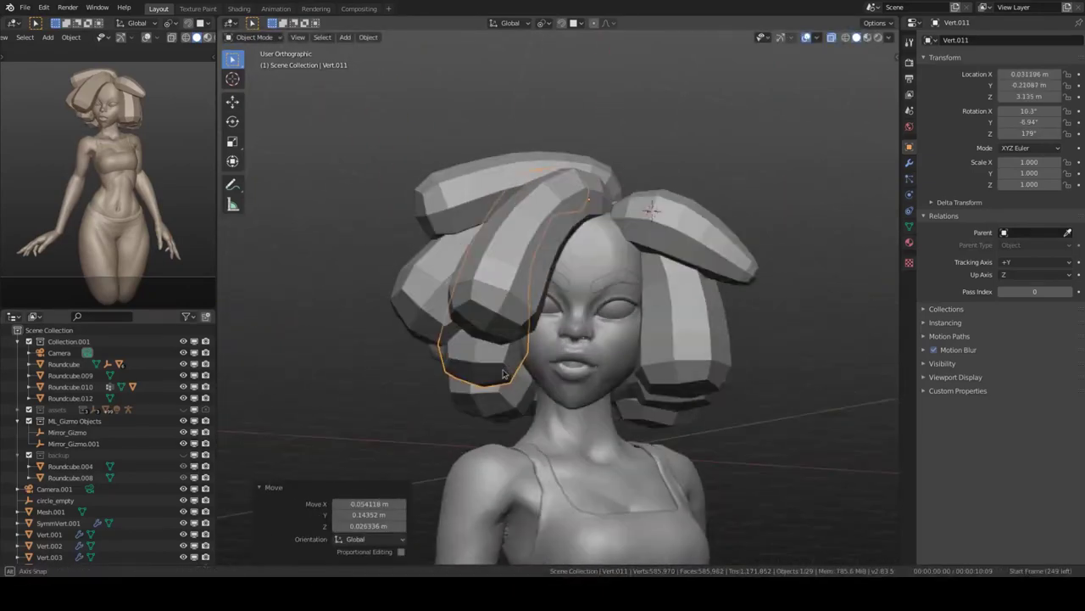
- Duplicate another crown strand, reposition it and resize it, checking from below and above
{"action": "left_click", "coordinate": [642, 242]}
{"action": "key", "text": "shift+d"}
{"action": "left_click", "coordinate": [613, 274]}
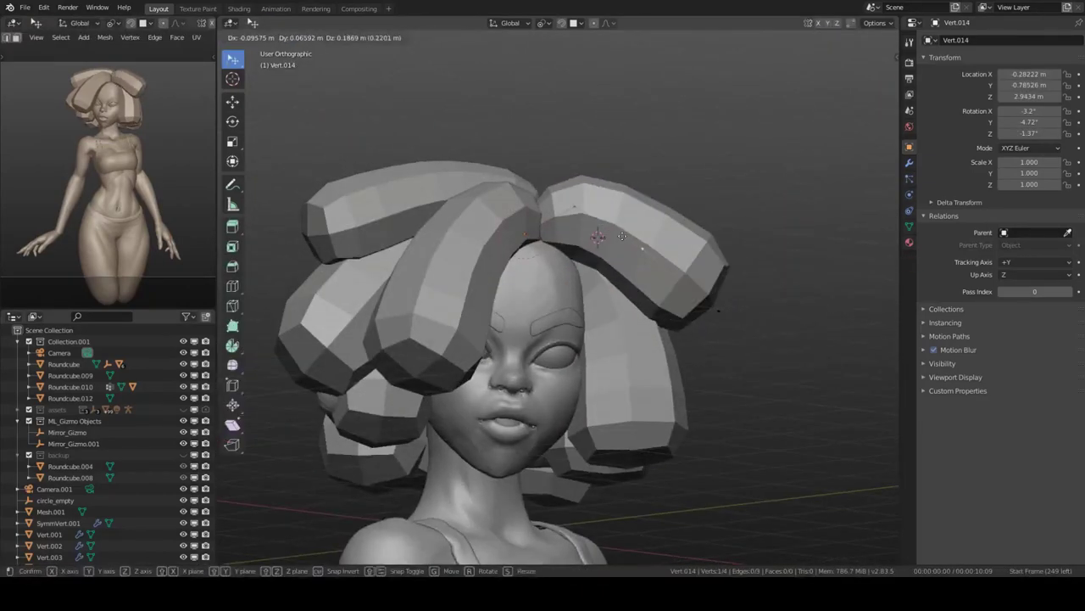
{"action": "mouse_move", "coordinate": [614, 274]}
{"action": "middle_mouse_down"}
{"action": "mouse_move", "coordinate": [585, 323]}
{"action": "mouse_move", "coordinate": [551, 306]}
{"action": "mouse_move", "coordinate": [536, 340]}
{"action": "mouse_move", "coordinate": [560, 323]}
{"action": "mouse_move", "coordinate": [573, 329]}
{"action": "middle_mouse_up"}
{"action": "left_click", "coordinate": [560, 322]}
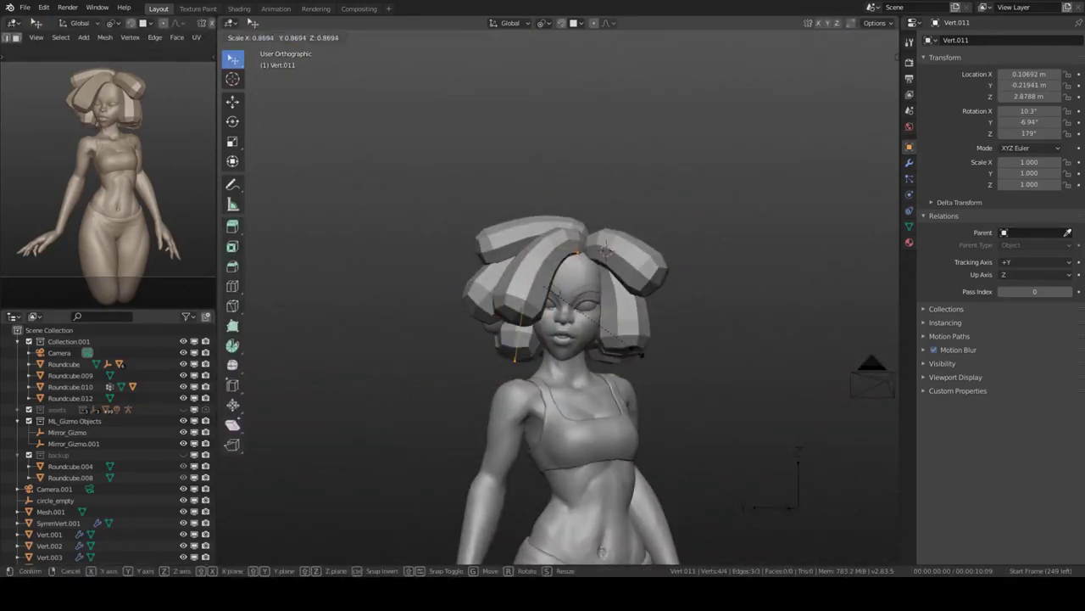
{"action": "left_click", "coordinate": [606, 250]}
{"action": "key", "text": "Tab"}
{"action": "mouse_move", "coordinate": [607, 250]}
{"action": "middle_mouse_down"}
{"action": "mouse_move", "coordinate": [605, 293]}
{"action": "mouse_move", "coordinate": [551, 231]}
{"action": "middle_mouse_up"}
- Rotate a duplicated hair piece into place on the head and tweak its points
{"action": "left_click", "coordinate": [645, 254]}
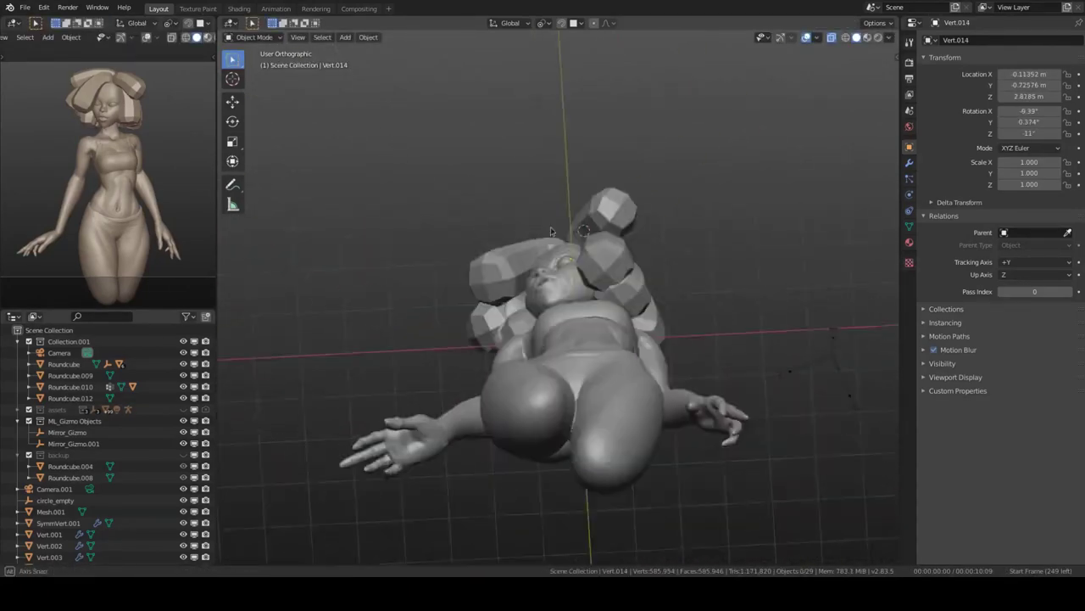
{"action": "key", "text": "Tab"}
{"action": "mouse_move", "coordinate": [695, 339]}
{"action": "middle_mouse_down"}
{"action": "mouse_move", "coordinate": [466, 284]}
{"action": "mouse_move", "coordinate": [632, 231]}
{"action": "middle_mouse_up"}
{"action": "left_click", "coordinate": [632, 232]}
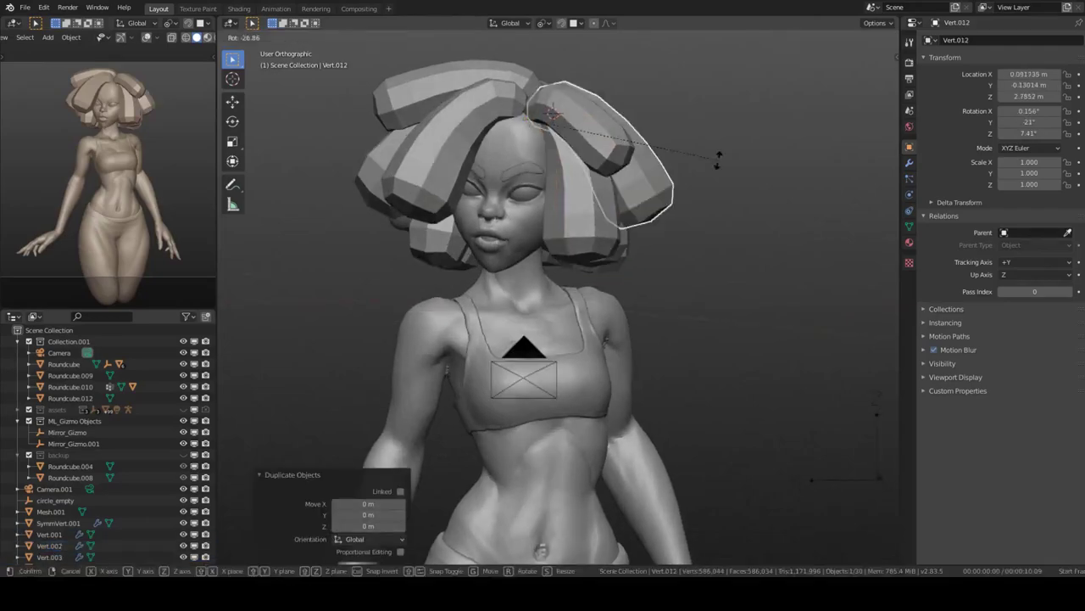
{"action": "left_click", "coordinate": [718, 161]}
{"action": "key", "text": "Tab"}
{"action": "middle_click_drag", "start_coordinate": [717, 161], "coordinate": [691, 206]}
{"action": "key", "text": "Tab"}
- Duplicate a hair piece for the back of the head and adjust its points
{"action": "left_click", "coordinate": [562, 284]}
{"action": "mouse_move", "coordinate": [621, 144]}
{"action": "middle_mouse_down"}
{"action": "mouse_move", "coordinate": [562, 284]}
{"action": "mouse_move", "coordinate": [585, 271]}
{"action": "mouse_move", "coordinate": [640, 159]}
{"action": "middle_mouse_up"}
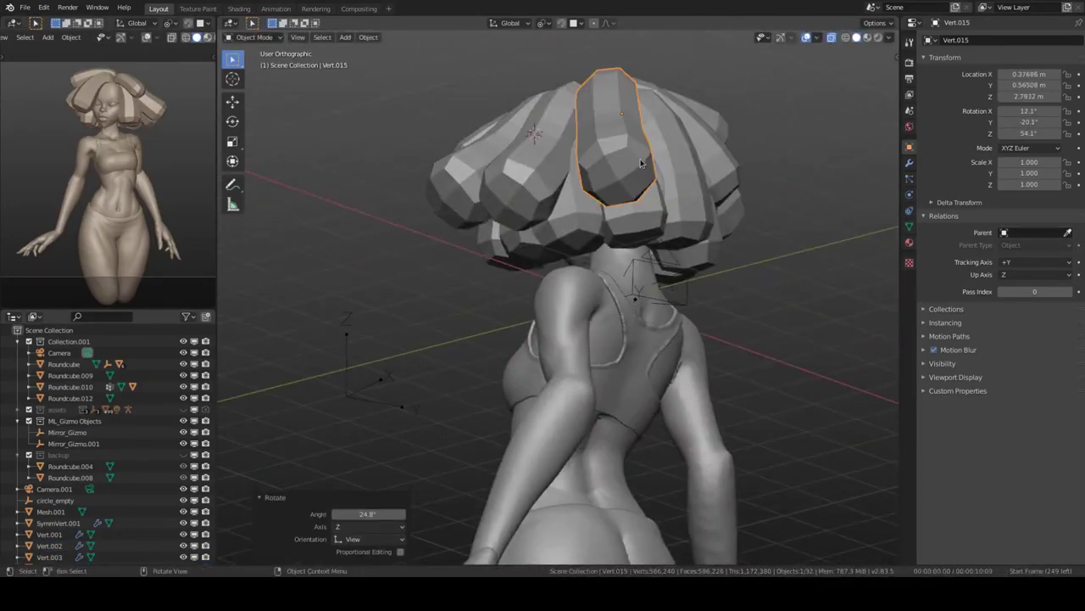
{"action": "key", "text": "shift+d"}
{"action": "left_click", "coordinate": [618, 211]}
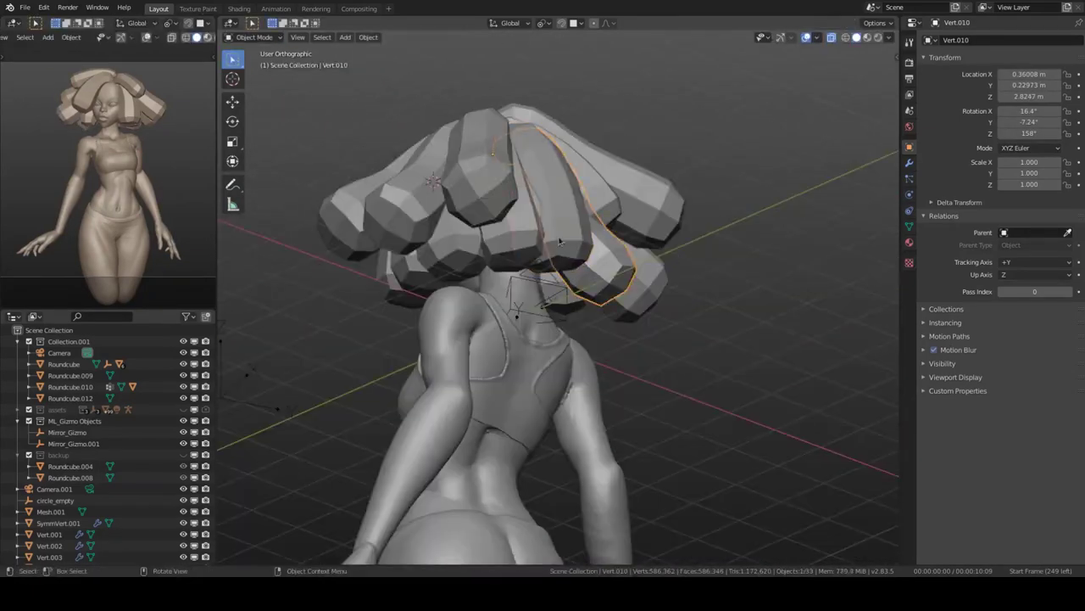
{"action": "mouse_move", "coordinate": [582, 310]}
{"action": "middle_mouse_down"}
{"action": "mouse_move", "coordinate": [591, 334]}
{"action": "mouse_move", "coordinate": [551, 305]}
{"action": "mouse_move", "coordinate": [535, 269]}
{"action": "mouse_move", "coordinate": [645, 246]}
{"action": "mouse_move", "coordinate": [686, 306]}
{"action": "middle_mouse_up"}
{"action": "key", "text": "ctrl+r"}
{"action": "key", "text": "Tab"}
- Return to Object Mode and move another hair strand into place on the head
{"action": "scroll", "coordinate": [693, 227], "scroll_direction": "up", "scroll_amount": 2}
{"action": "left_click", "coordinate": [693, 228]}
{"action": "key", "text": "ctrl+Tab"}
{"action": "left_click", "coordinate": [593, 272]}
{"action": "middle_click_drag", "start_coordinate": [593, 272], "coordinate": [576, 305]}
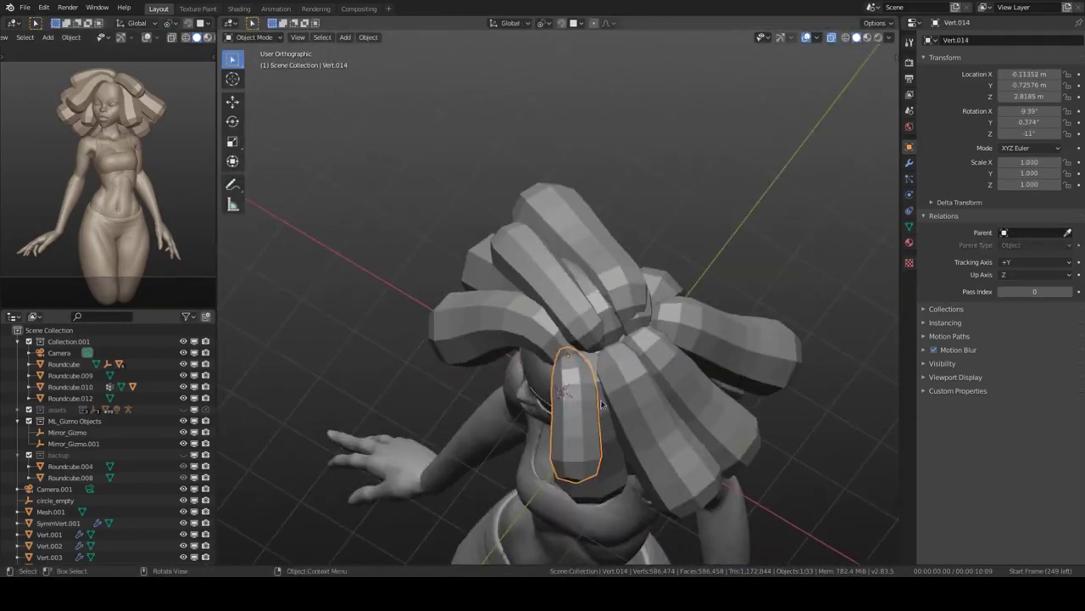
{"action": "key", "text": "g"}
{"action": "left_click", "coordinate": [645, 289]}
{"action": "mouse_move", "coordinate": [645, 288]}
{"action": "middle_mouse_down"}
{"action": "mouse_move", "coordinate": [628, 254]}
{"action": "mouse_move", "coordinate": [651, 312]}
{"action": "mouse_move", "coordinate": [645, 254]}
{"action": "mouse_move", "coordinate": [593, 254]}
{"action": "mouse_move", "coordinate": [670, 197]}
{"action": "middle_mouse_up"}
- Select all hair strands, isolate them with numpad /, and make the front strand active
{"action": "left_click", "coordinate": [651, 312]}
{"action": "mouse_move", "coordinate": [664, 238]}
{"action": "middle_mouse_down"}
{"action": "mouse_move", "coordinate": [644, 254]}
{"action": "mouse_move", "coordinate": [663, 260]}
{"action": "middle_mouse_up"}
{"action": "key", "text": "KP_Divide"}
{"action": "left_click", "coordinate": [662, 259]}
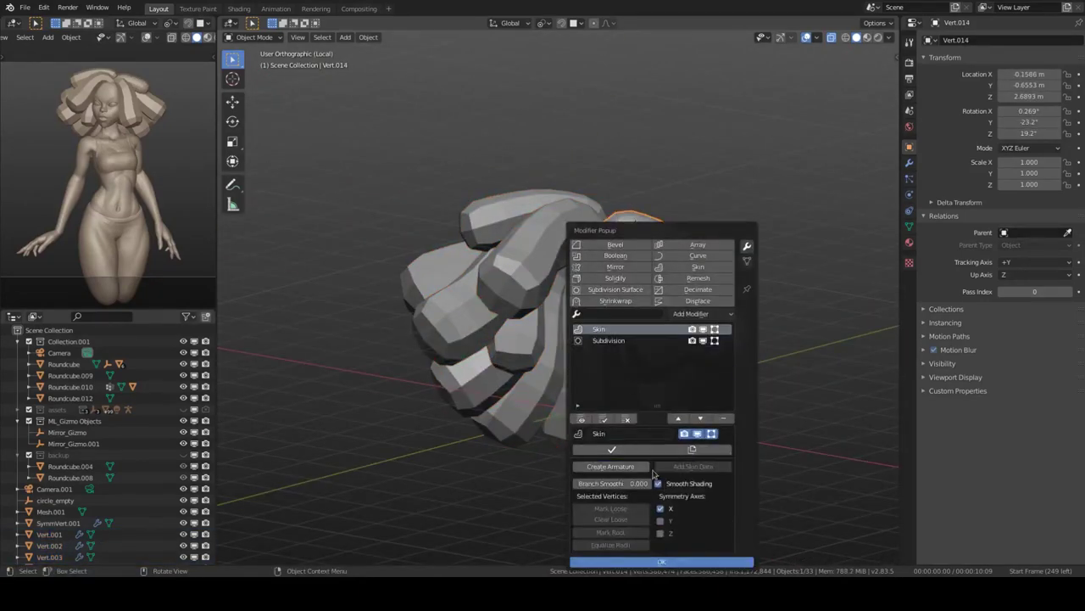
- Copy the Skin and Subdivision modifiers to every hair strand with Ctrl+L, then leave isolation
{"action": "key", "text": "ctrl+l"}
{"action": "left_click", "coordinate": [648, 279]}
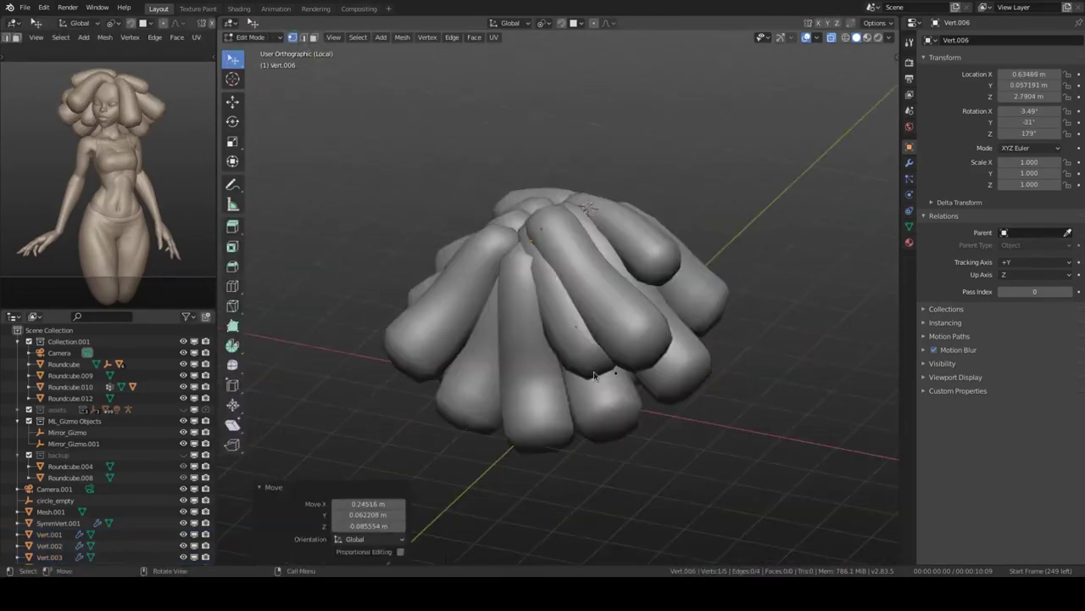
{"action": "mouse_move", "coordinate": [594, 376]}
{"action": "middle_mouse_down"}
{"action": "mouse_move", "coordinate": [628, 309]}
{"action": "mouse_move", "coordinate": [469, 292]}
{"action": "middle_mouse_up"}
{"action": "key", "text": "Tab"}
{"action": "key", "text": "KP_Divide"}
{"action": "key", "text": "alt+a"}
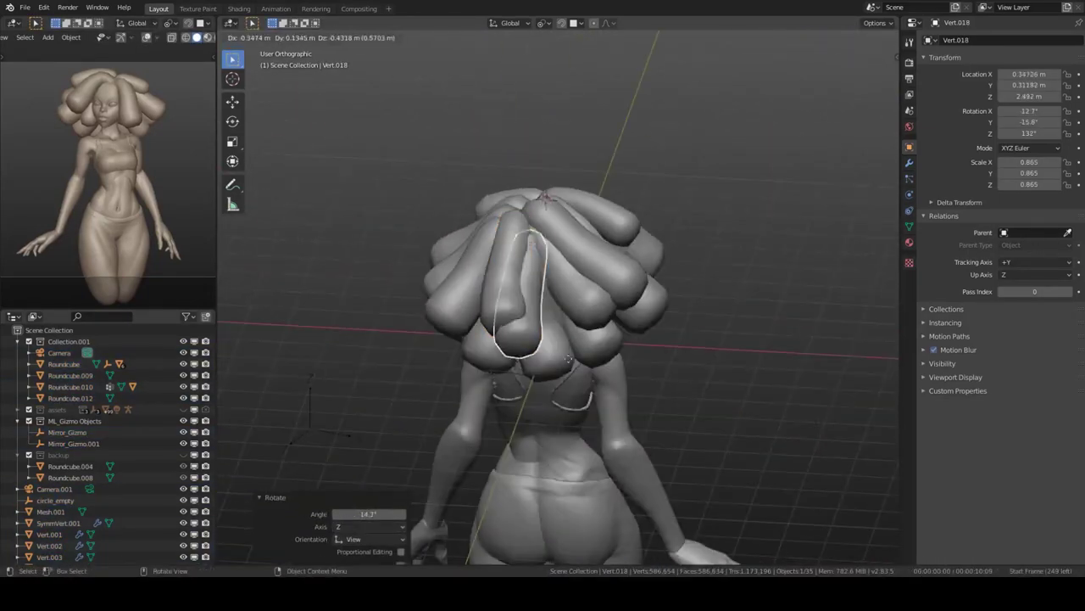
- Move the end of the front strand over the face into place
{"action": "scroll", "coordinate": [563, 312], "scroll_direction": "up", "scroll_amount": 4}
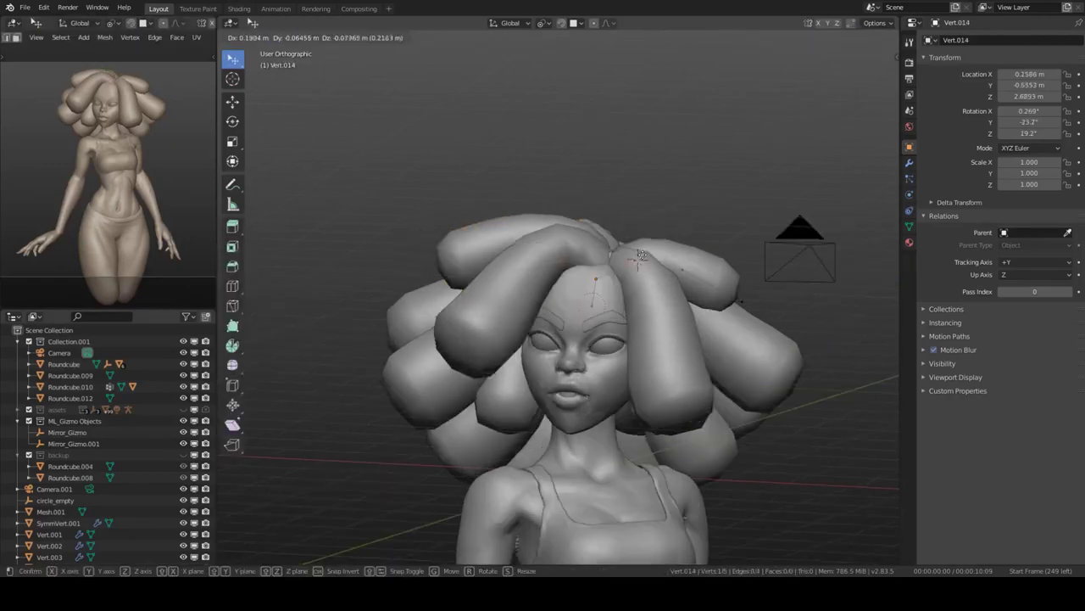
{"action": "middle_click_drag", "start_coordinate": [563, 312], "coordinate": [568, 387]}
{"action": "left_click", "coordinate": [568, 387]}
{"action": "right_click", "coordinate": [635, 390]}
{"action": "middle_click_drag", "start_coordinate": [636, 390], "coordinate": [606, 260]}
{"action": "key", "text": "g"}
{"action": "left_click", "coordinate": [757, 273]}
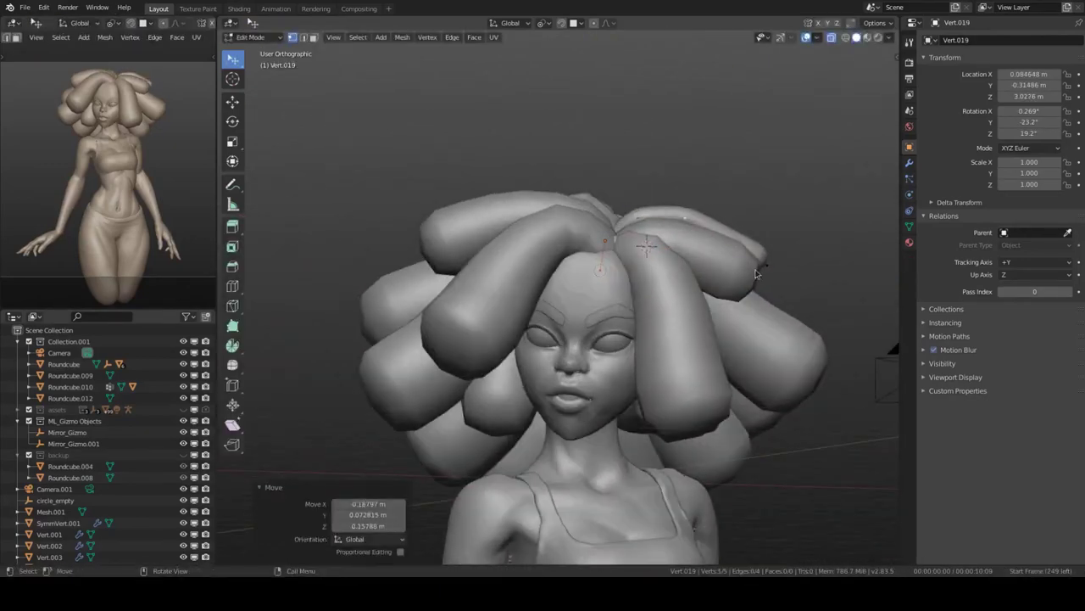
- Try thickening a strand tip with Ctrl+A skin resize, then cancel the change
{"action": "middle_click_drag", "start_coordinate": [742, 246], "coordinate": [642, 334]}
{"action": "key", "text": "ctrl+a"}
{"action": "left_click", "coordinate": [631, 327]}
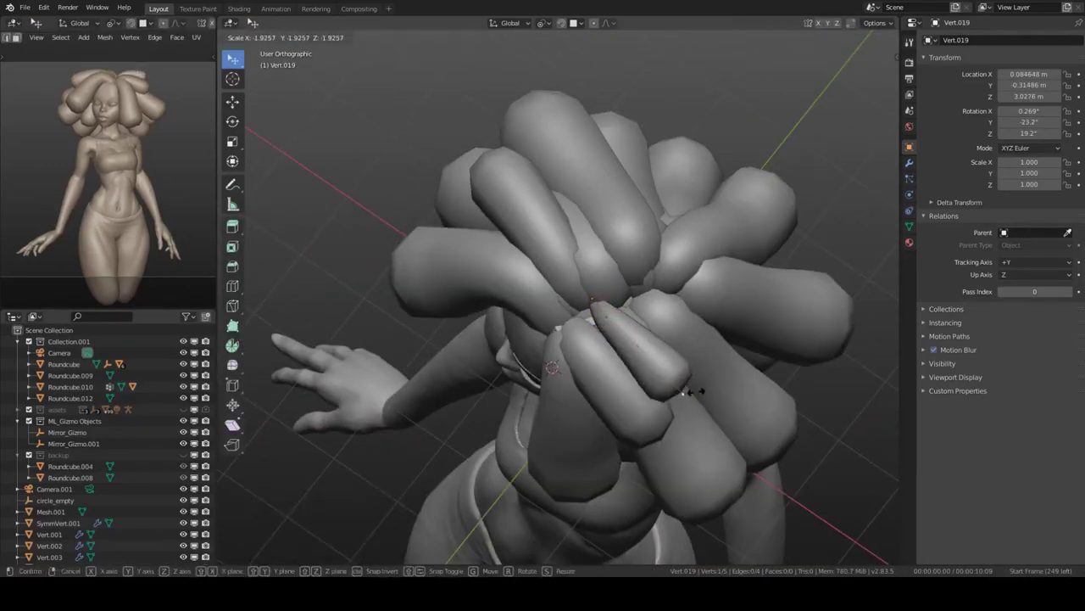
{"action": "right_click", "coordinate": [689, 392]}
{"action": "mouse_move", "coordinate": [688, 392]}
{"action": "middle_mouse_down"}
{"action": "mouse_move", "coordinate": [703, 243]}
{"action": "mouse_move", "coordinate": [626, 397]}
{"action": "mouse_move", "coordinate": [684, 374]}
{"action": "middle_mouse_up"}
- Move and slightly rotate the strands beside the face
{"action": "left_click", "coordinate": [703, 242]}
{"action": "left_click", "coordinate": [684, 376]}
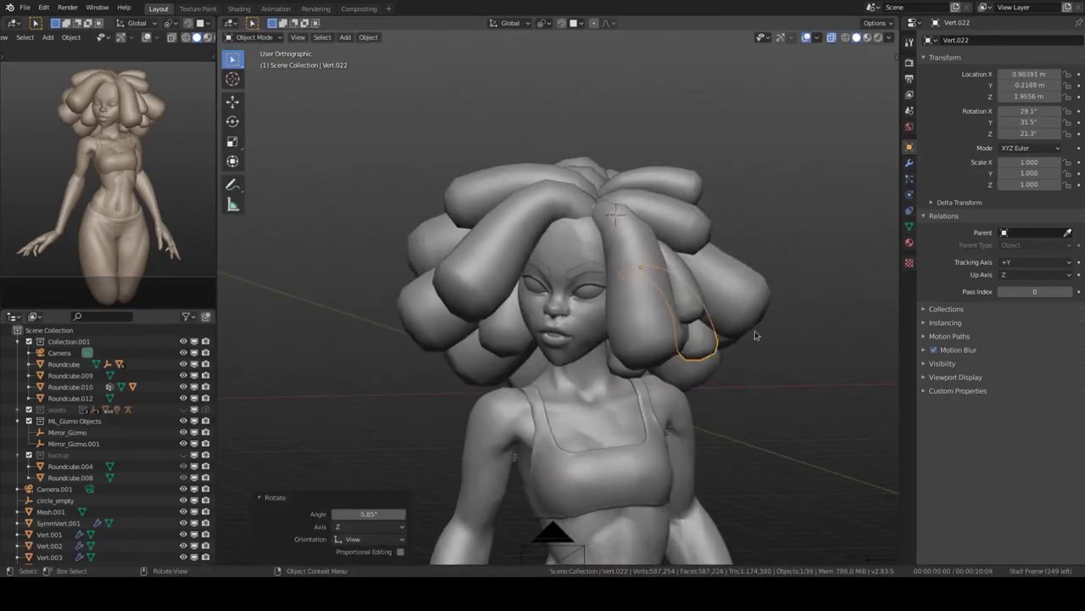
{"action": "middle_click_drag", "start_coordinate": [754, 334], "coordinate": [730, 356]}
{"action": "key", "text": "r"}
{"action": "left_click", "coordinate": [724, 364]}
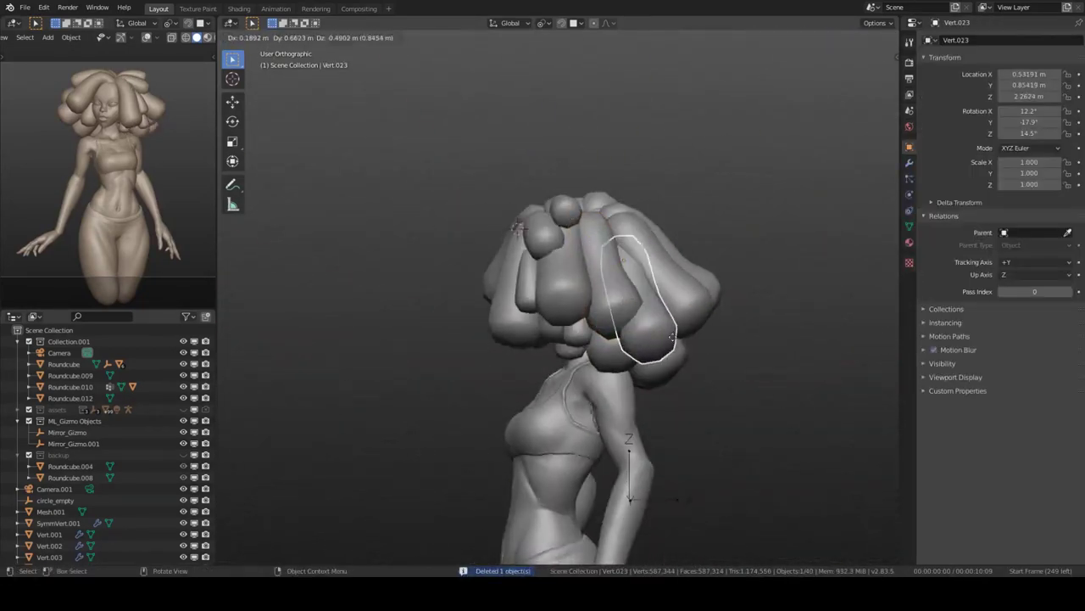
{"action": "key", "text": "Tab"}
{"action": "middle_click_drag", "start_coordinate": [575, 293], "coordinate": [615, 295]}
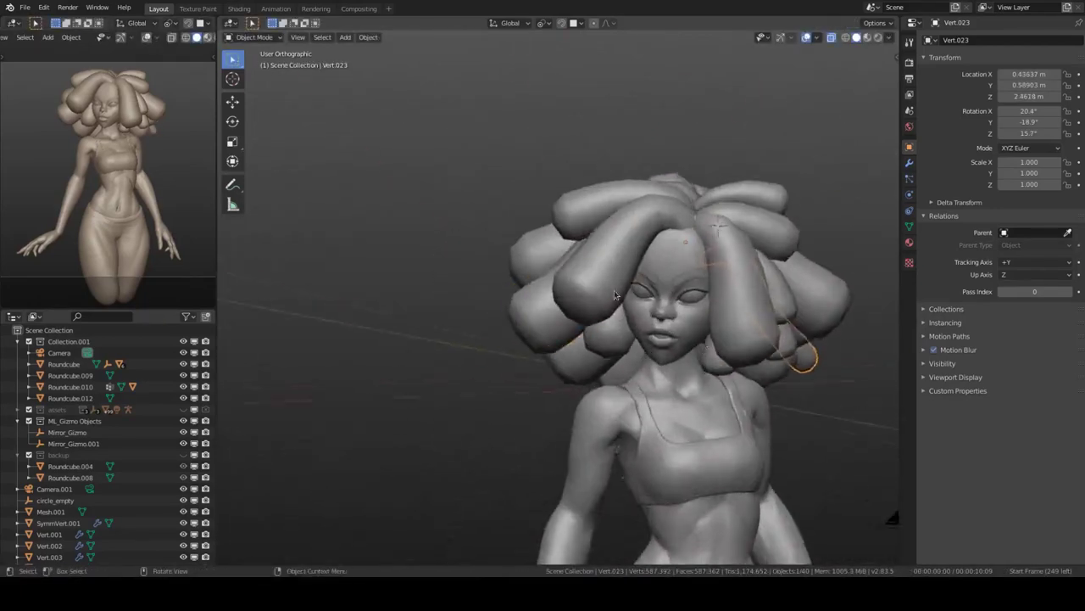
- Duplicate a strand and place the copy on the side of the head
{"action": "key", "text": "Tab"}
{"action": "mouse_move", "coordinate": [666, 362]}
{"action": "middle_mouse_down"}
{"action": "mouse_move", "coordinate": [644, 339]}
{"action": "mouse_move", "coordinate": [682, 340]}
{"action": "mouse_move", "coordinate": [779, 237]}
{"action": "mouse_move", "coordinate": [595, 373]}
{"action": "middle_mouse_up"}
{"action": "key", "text": "shift+d"}
{"action": "left_click", "coordinate": [661, 347]}
{"action": "left_click", "coordinate": [595, 373]}
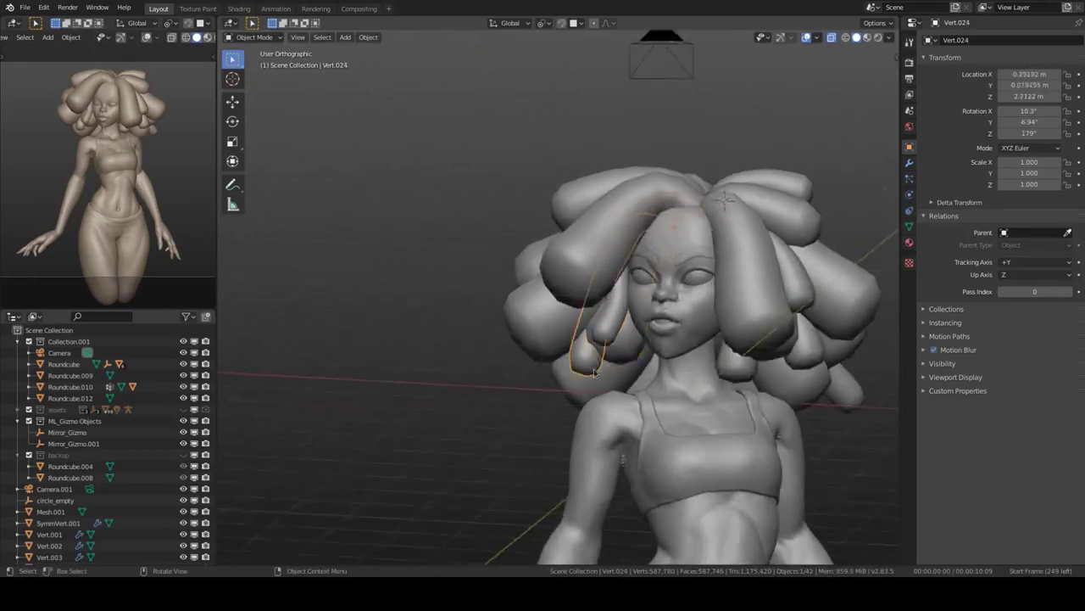
{"action": "middle_click_drag", "start_coordinate": [708, 316], "coordinate": [662, 280]}
- Duplicate another lock and skin-resize its thickness to 0.560 with Ctrl+A
{"action": "key", "text": "shift+d"}
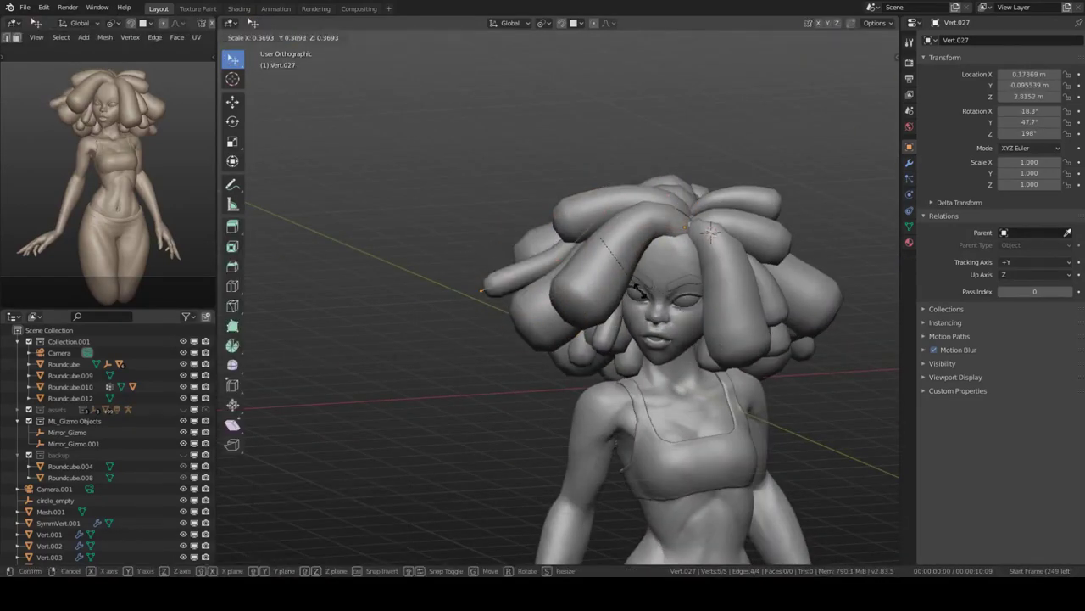
{"action": "middle_click_drag", "start_coordinate": [500, 319], "coordinate": [553, 277]}
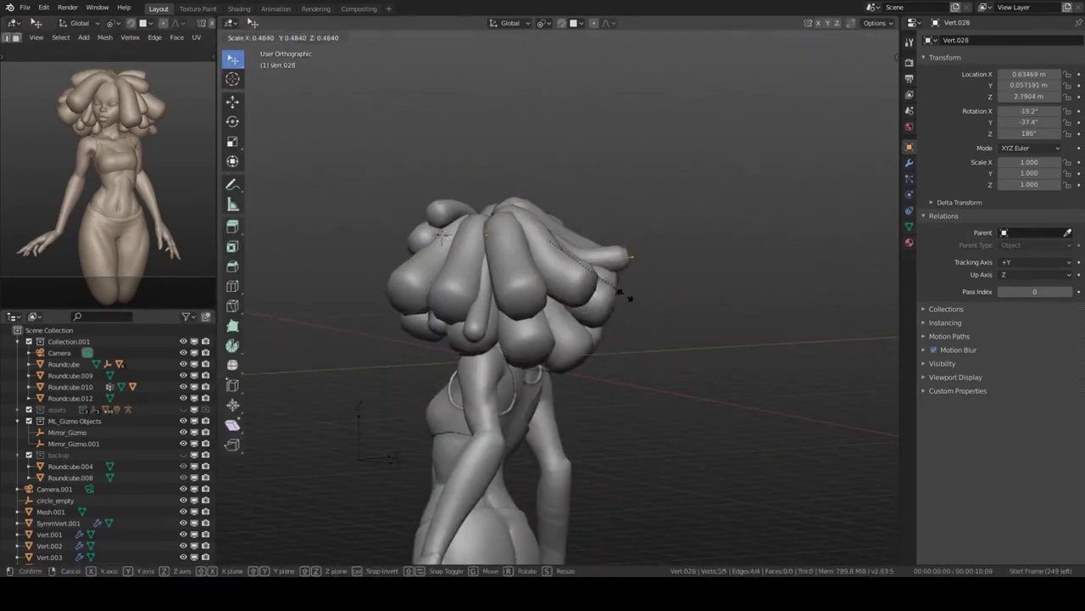
{"action": "key", "text": "Tab"}
{"action": "key", "text": "ctrl+a"}
{"action": "middle_click_drag", "start_coordinate": [585, 278], "coordinate": [532, 329]}
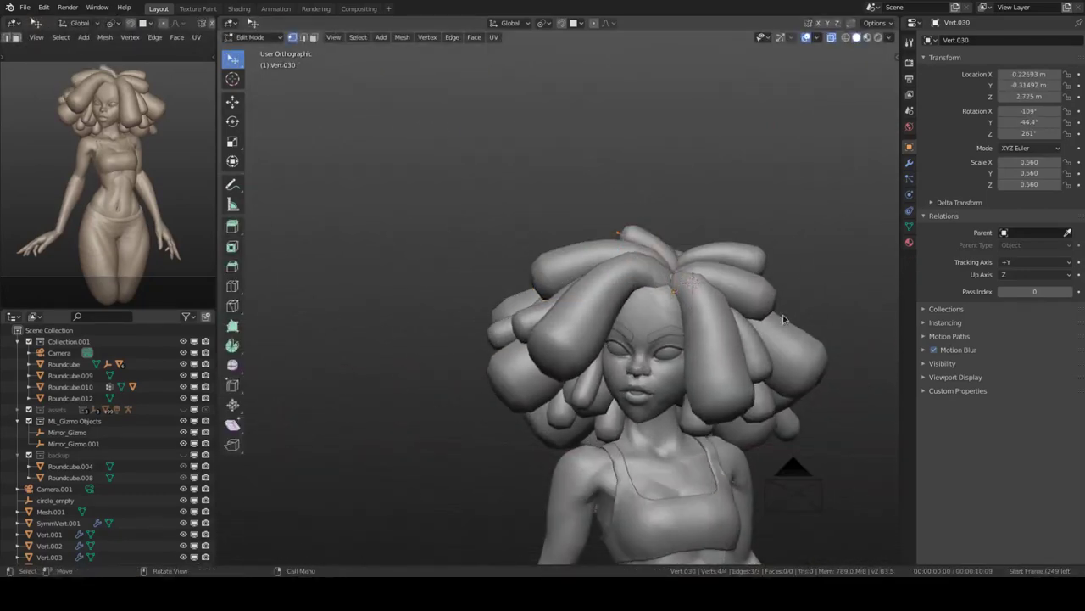
{"action": "key", "text": "Tab"}
{"action": "middle_click_drag", "start_coordinate": [783, 319], "coordinate": [763, 382]}
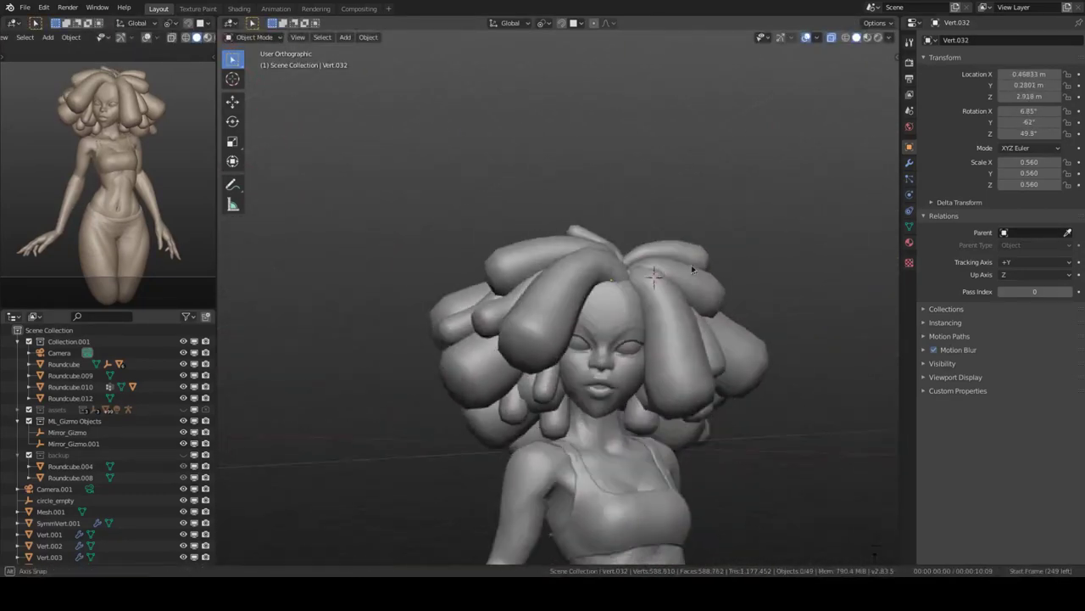
- Select the face mesh, briefly enter Sculpt Mode, then return to Object Mode
{"action": "scroll", "coordinate": [622, 333], "scroll_direction": "up", "scroll_amount": 5}
{"action": "left_click", "coordinate": [644, 305]}
{"action": "key", "text": "ctrl+Tab"}
{"action": "scroll", "coordinate": [666, 275], "scroll_direction": "up", "scroll_amount": 3}
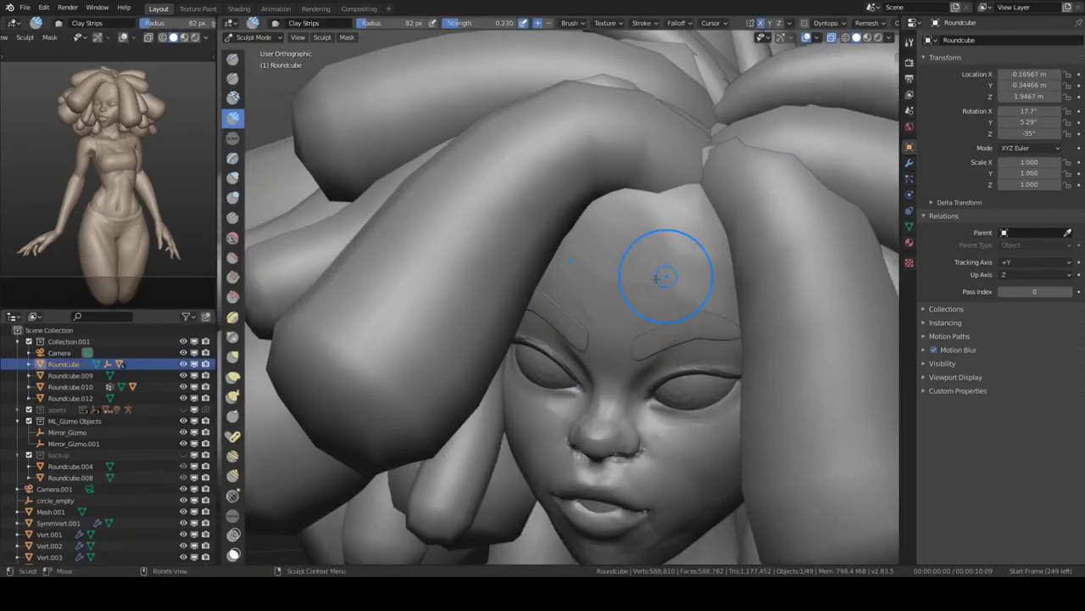
{"action": "scroll", "coordinate": [636, 209], "scroll_direction": "down", "scroll_amount": 3}
{"action": "scroll", "coordinate": [649, 157], "scroll_direction": "down", "scroll_amount": 2}
{"action": "key", "text": "ctrl+Tab"}
- Duplicate the forehead strand and move and rotate the copy over the forehead
{"action": "left_click", "coordinate": [537, 388]}
{"action": "mouse_move", "coordinate": [637, 230]}
{"action": "middle_mouse_down"}
{"action": "mouse_move", "coordinate": [538, 387]}
{"action": "mouse_move", "coordinate": [667, 281]}
{"action": "mouse_move", "coordinate": [644, 254]}
{"action": "mouse_move", "coordinate": [613, 282]}
{"action": "mouse_move", "coordinate": [585, 255]}
{"action": "middle_mouse_up"}
{"action": "key", "text": "shift+d"}
{"action": "left_click", "coordinate": [628, 271]}
{"action": "scroll", "coordinate": [628, 271], "scroll_direction": "down", "scroll_amount": 3}
{"action": "key", "text": "g"}
{"action": "left_click", "coordinate": [509, 280]}
{"action": "mouse_move", "coordinate": [509, 280]}
{"action": "middle_mouse_down"}
{"action": "mouse_move", "coordinate": [661, 272]}
{"action": "mouse_move", "coordinate": [647, 362]}
{"action": "mouse_move", "coordinate": [627, 254]}
{"action": "middle_mouse_up"}
{"action": "key", "text": "r"}
{"action": "right_click", "coordinate": [647, 362]}
{"action": "key", "text": "ctrl+z"}
- Try moving the forehead strand's points in Edit Mode, then cancel
{"action": "left_click", "coordinate": [627, 237]}
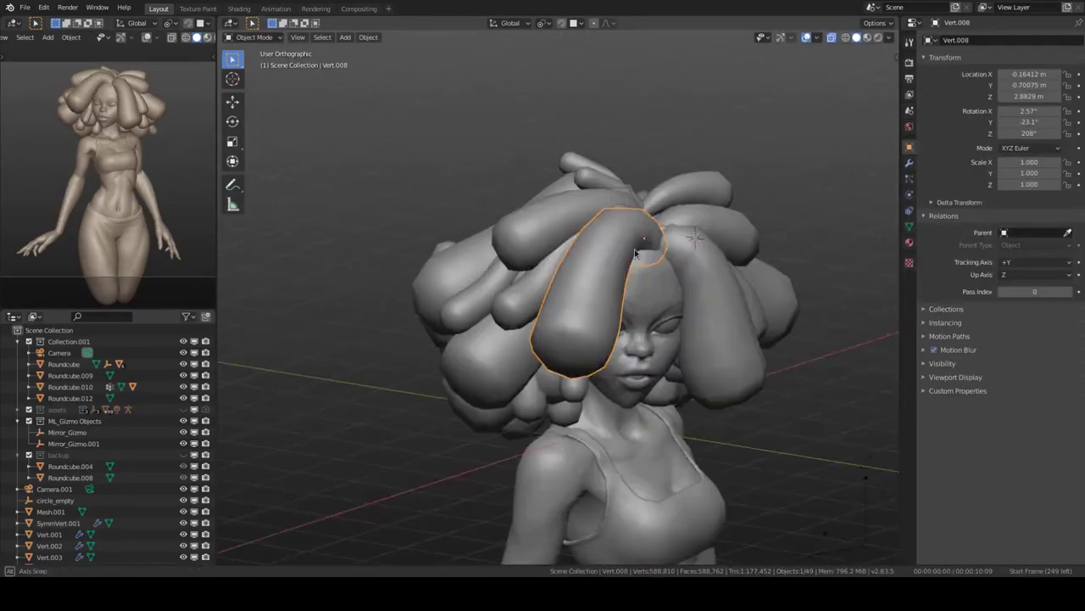
{"action": "key", "text": "Tab"}
{"action": "middle_click_drag", "start_coordinate": [620, 227], "coordinate": [543, 357]}
{"action": "key", "text": "g"}
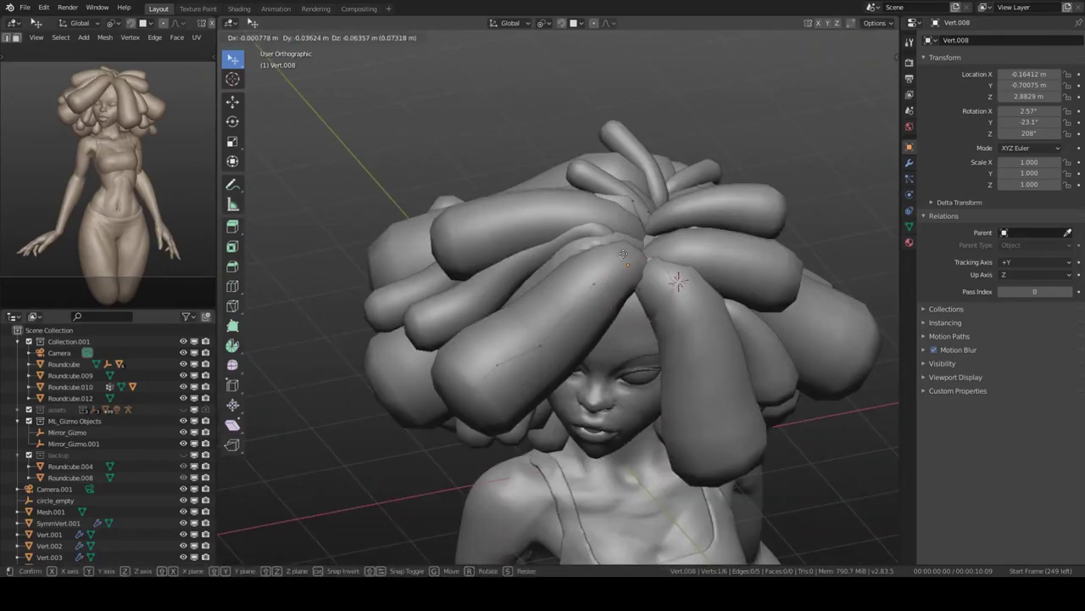
{"action": "right_click", "coordinate": [499, 418]}
{"action": "key", "text": "Tab"}
- Isolate the face and sculpt it with a smaller brush at strength 0.770
{"action": "left_click", "coordinate": [677, 306]}
{"action": "key", "text": "KP_Divide"}
{"action": "key", "text": "ctrl+Tab"}
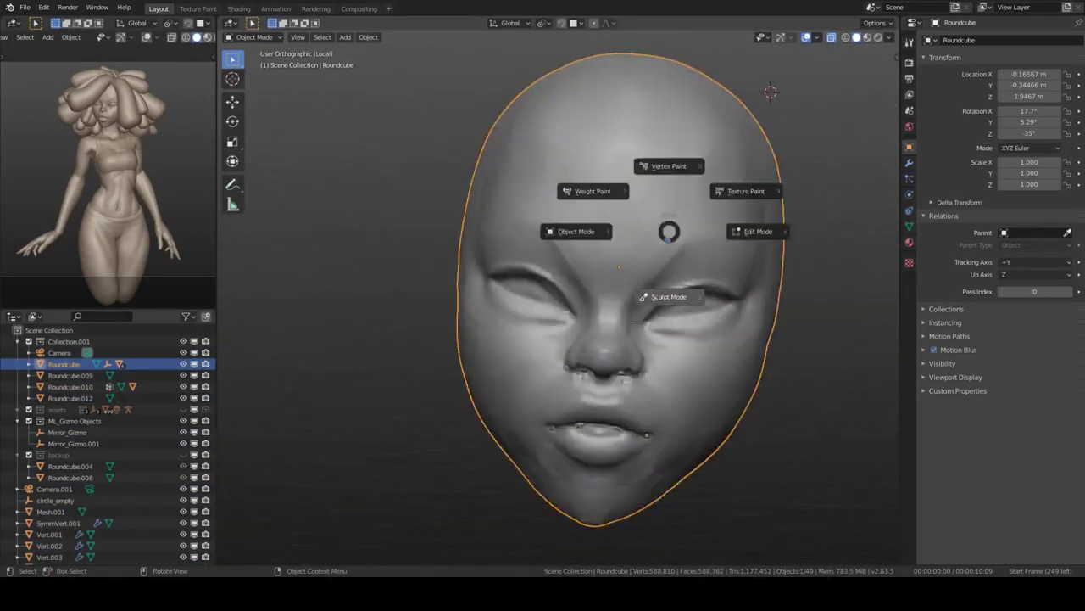
{"action": "left_click", "coordinate": [666, 300]}
{"action": "key", "text": "shift+f"}
{"action": "left_click", "coordinate": [712, 271]}
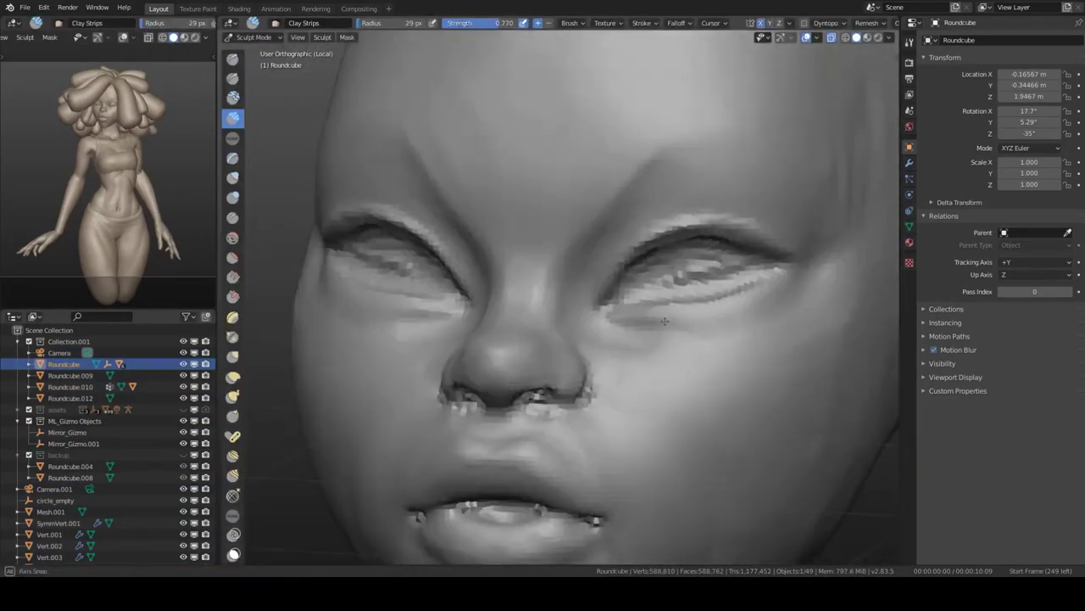
- Refine the lips and chin with the Scrape/Peaks brush
{"action": "scroll", "coordinate": [617, 345], "scroll_direction": "up", "scroll_amount": 4}
{"action": "scroll", "coordinate": [617, 345], "scroll_direction": "down", "scroll_amount": 5}
{"action": "mouse_move", "coordinate": [616, 346]}
{"action": "middle_mouse_down"}
{"action": "mouse_move", "coordinate": [594, 280]}
{"action": "mouse_move", "coordinate": [649, 292]}
{"action": "mouse_move", "coordinate": [601, 331]}
{"action": "middle_mouse_up"}
{"action": "left_click", "coordinate": [232, 296]}
{"action": "scroll", "coordinate": [625, 249], "scroll_direction": "up", "scroll_amount": 4}
{"action": "key", "text": "KP_Divide"}
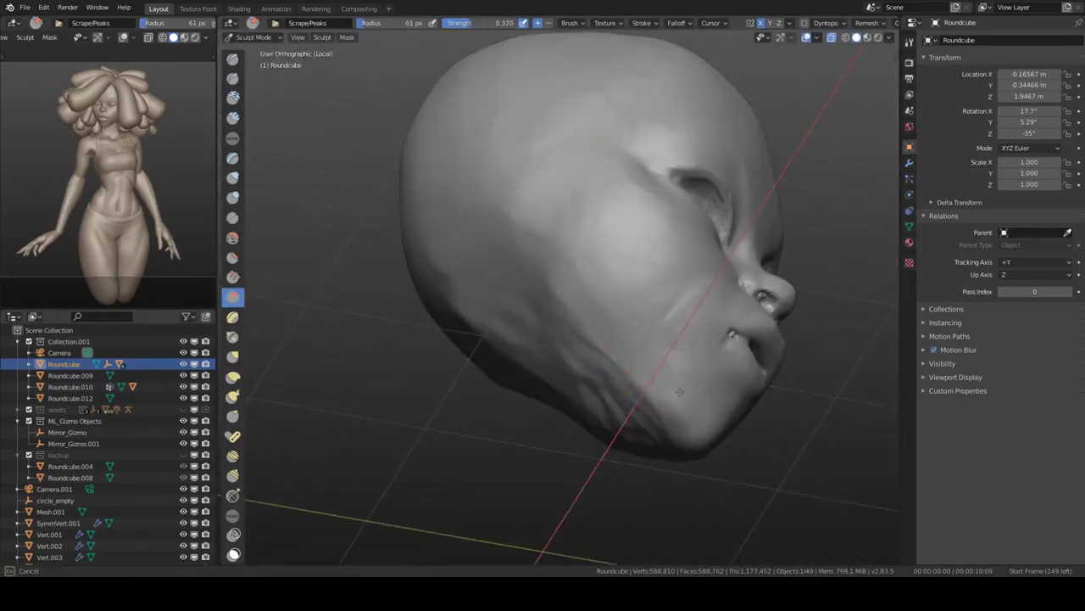
{"action": "middle_click_drag", "start_coordinate": [671, 364], "coordinate": [594, 347]}
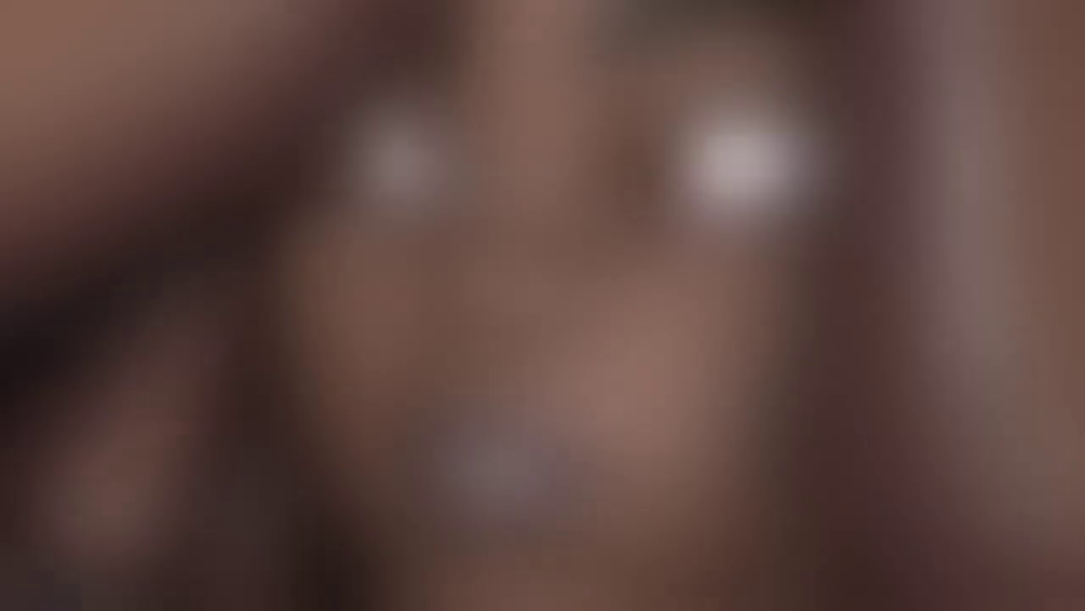